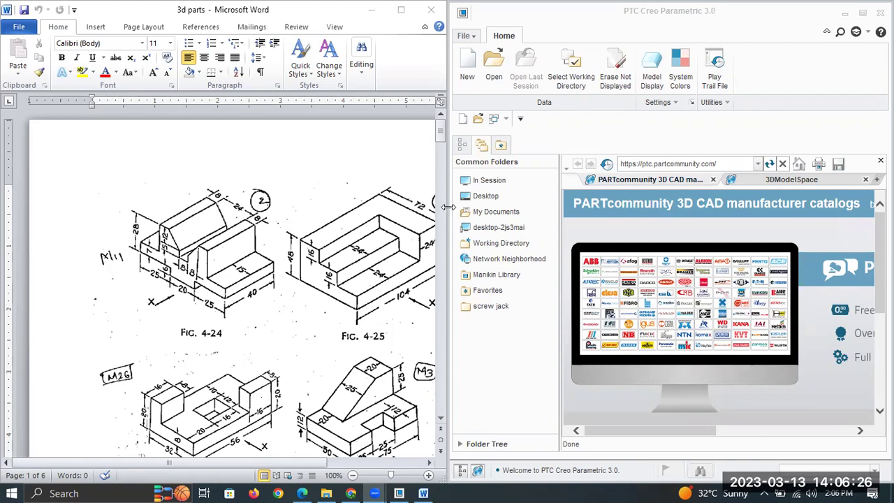
Step: Look through the dimensioned isometric part drawings in the "3d parts" Word document, then put the document away
{"action": "left_click_drag", "start_coordinate": [448, 206], "coordinate": [168, 203]}
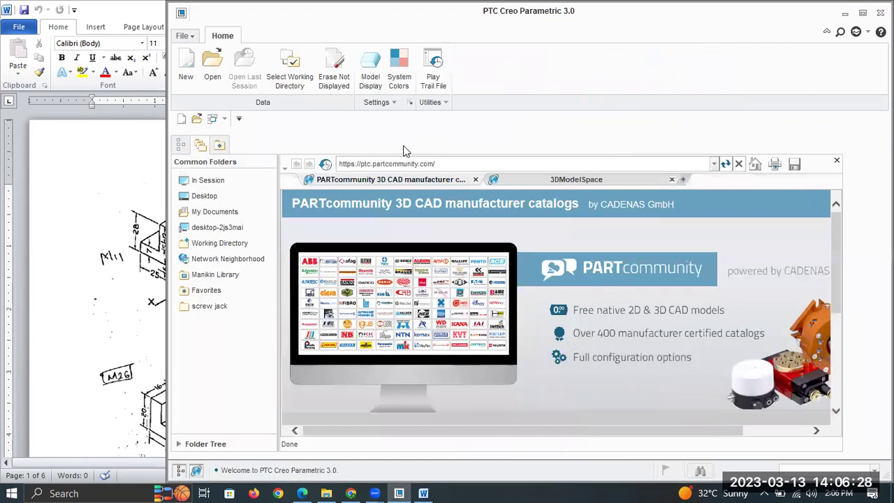
{"action": "left_click", "coordinate": [70, 489]}
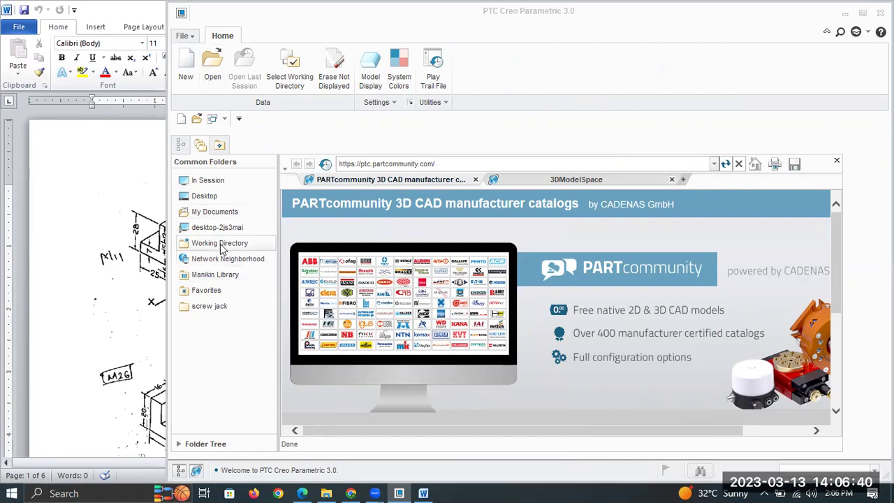
{"action": "left_click", "coordinate": [102, 201]}
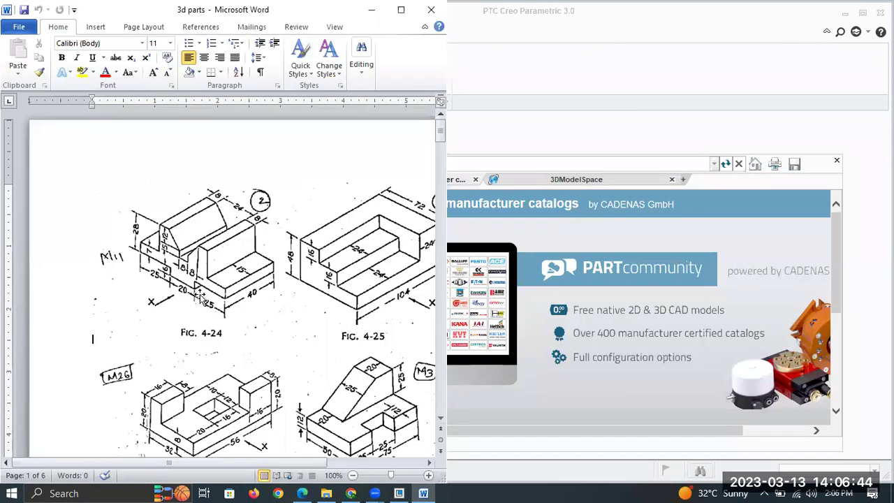
{"action": "scroll", "coordinate": [199, 299], "scroll_direction": "down", "scroll_amount": 10}
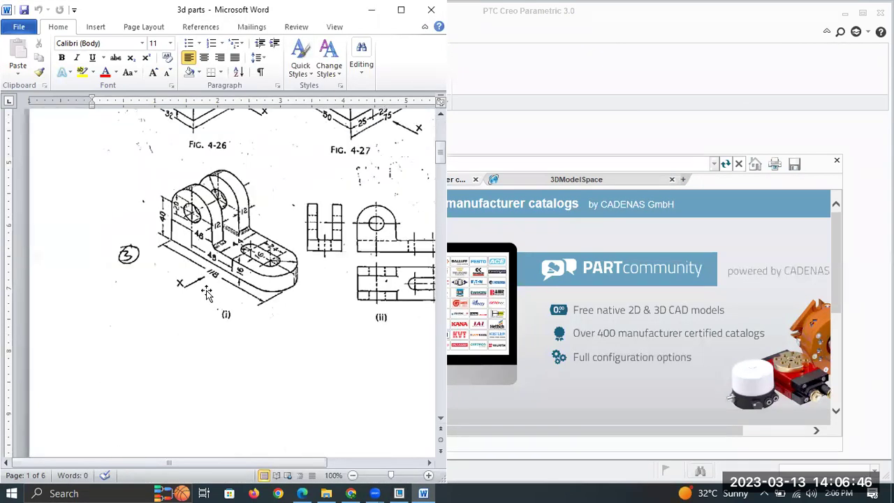
{"action": "scroll", "coordinate": [207, 294], "scroll_direction": "down", "scroll_amount": 15}
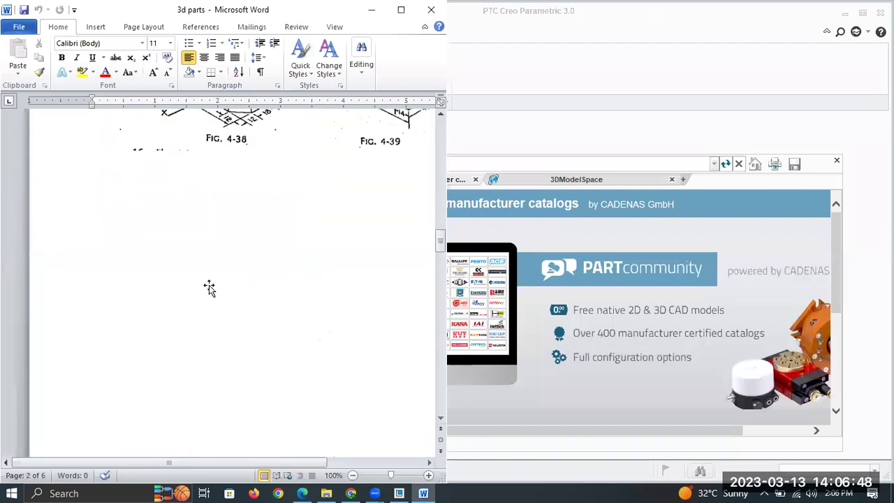
{"action": "scroll", "coordinate": [209, 288], "scroll_direction": "up", "scroll_amount": 20}
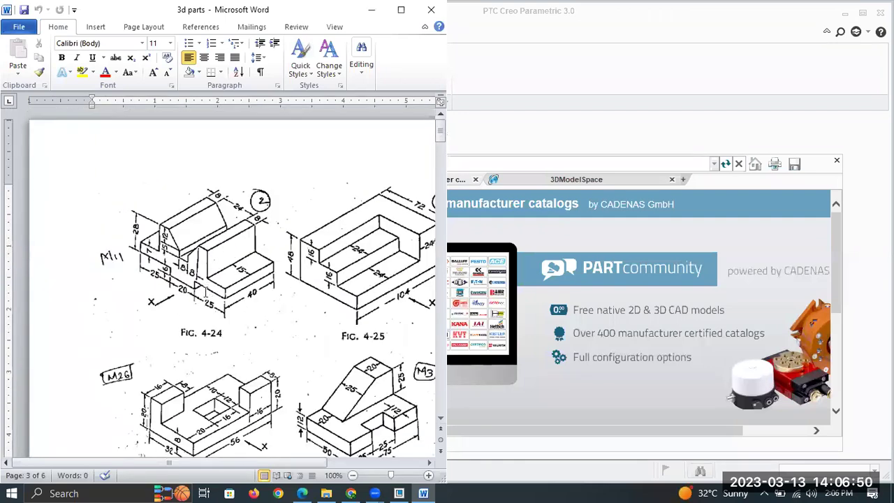
{"action": "scroll", "coordinate": [203, 293], "scroll_direction": "down", "scroll_amount": 20}
{"action": "scroll", "coordinate": [203, 286], "scroll_direction": "down", "scroll_amount": 10}
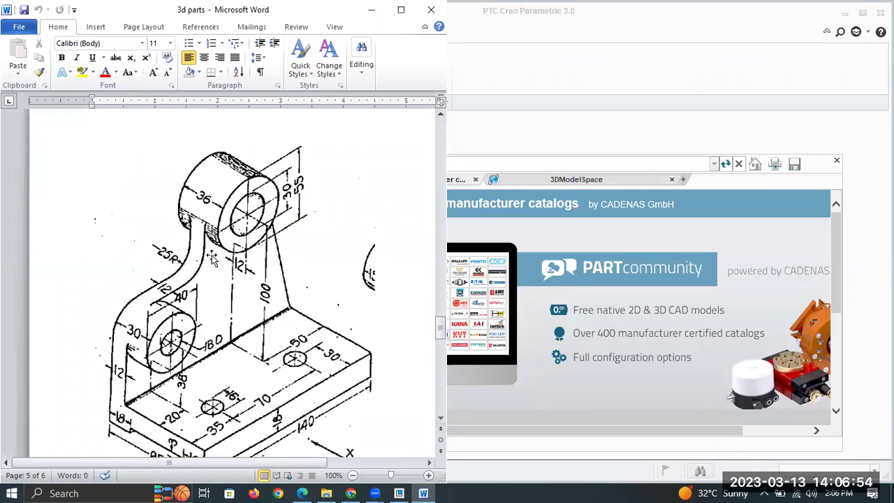
{"action": "scroll", "coordinate": [285, 291], "scroll_direction": "down", "scroll_amount": 10}
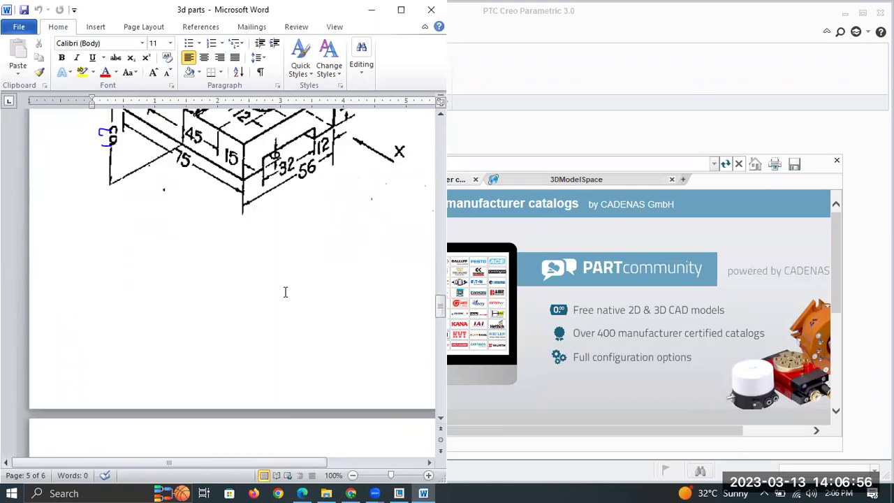
{"action": "left_click_drag", "start_coordinate": [440, 265], "coordinate": [461, 122]}
{"action": "left_click", "coordinate": [371, 10]}
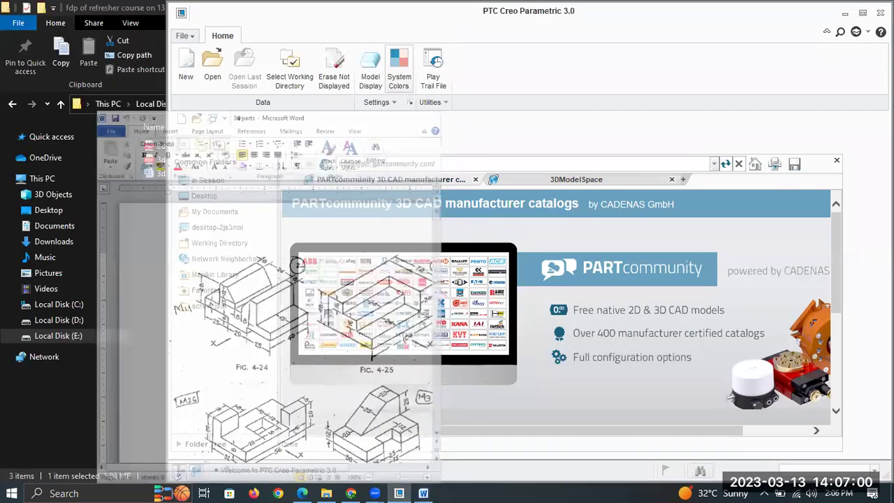
Step: Maximize the Creo Parametric window and create a new solid part named prt0001 using the default template
{"action": "left_click", "coordinate": [864, 13]}
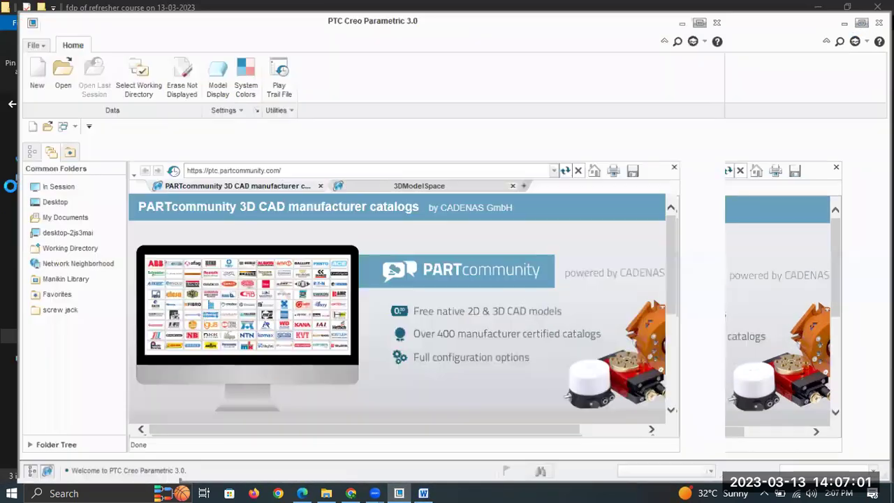
{"action": "left_click", "coordinate": [20, 70]}
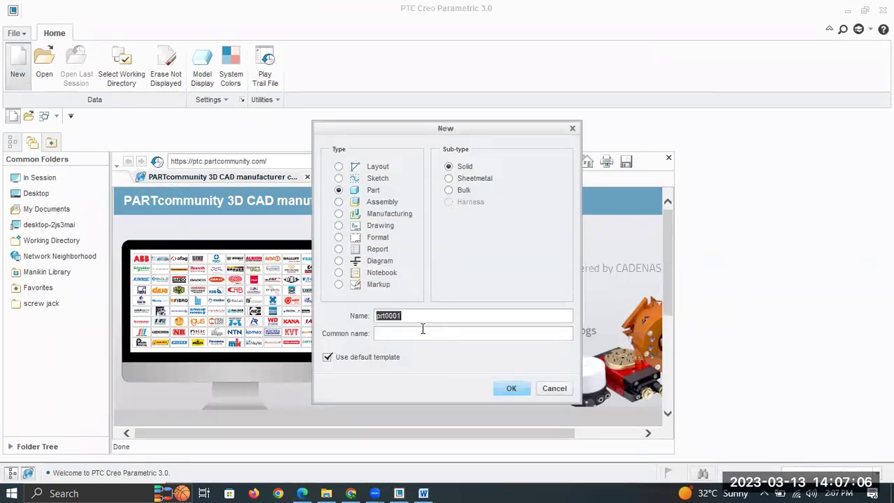
{"action": "left_click", "coordinate": [511, 390]}
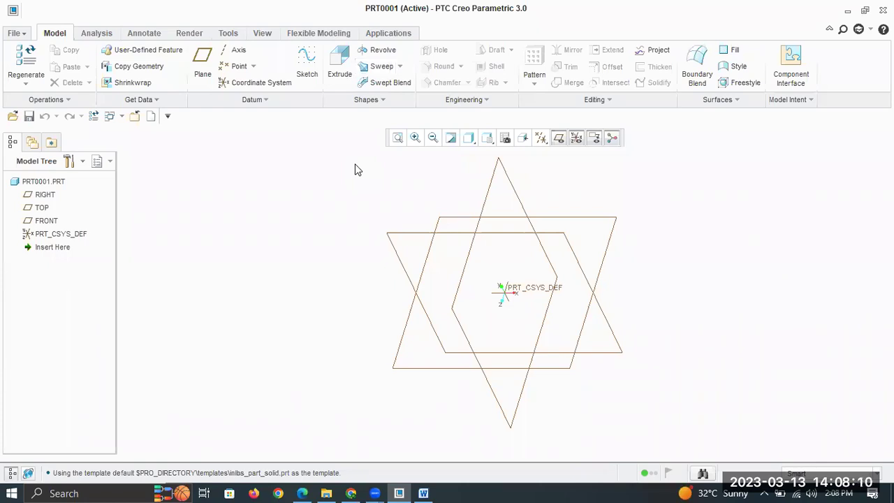
{"action": "left_click", "coordinate": [425, 493]}
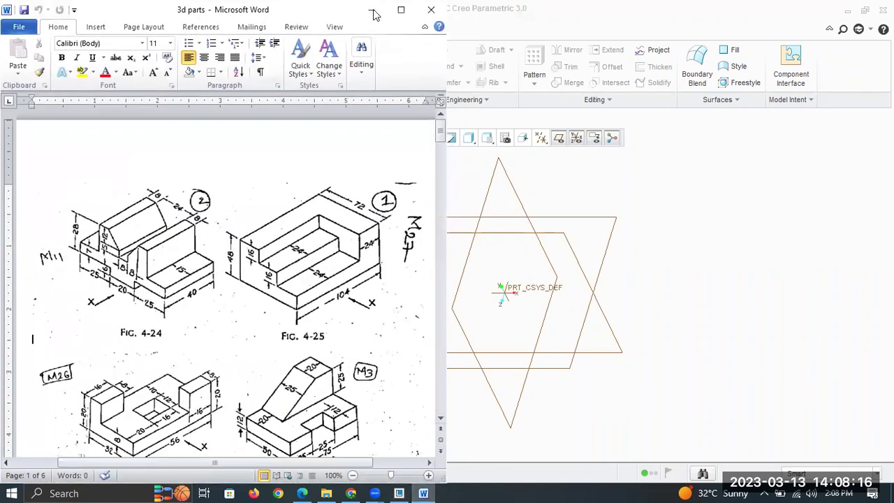
{"action": "left_click", "coordinate": [372, 9]}
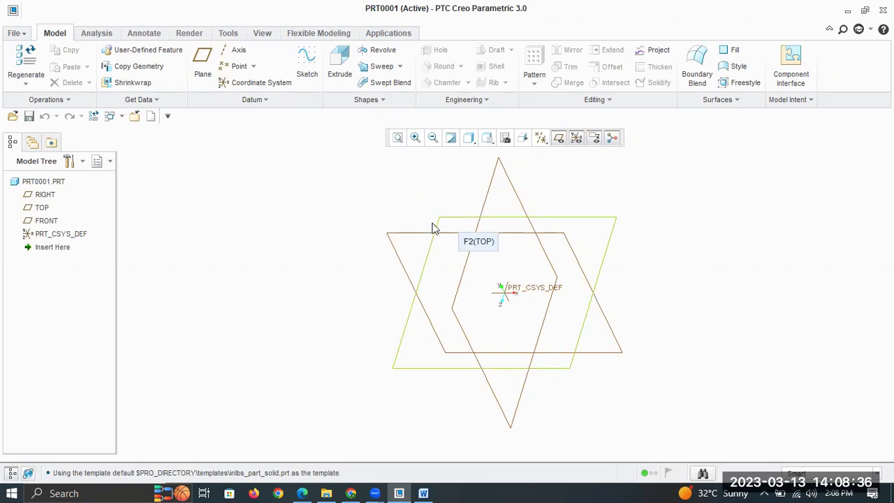
Step: Start a sketch on the FRONT plane, viewed face-on, with the datum planes hidden
{"action": "left_click", "coordinate": [46, 221]}
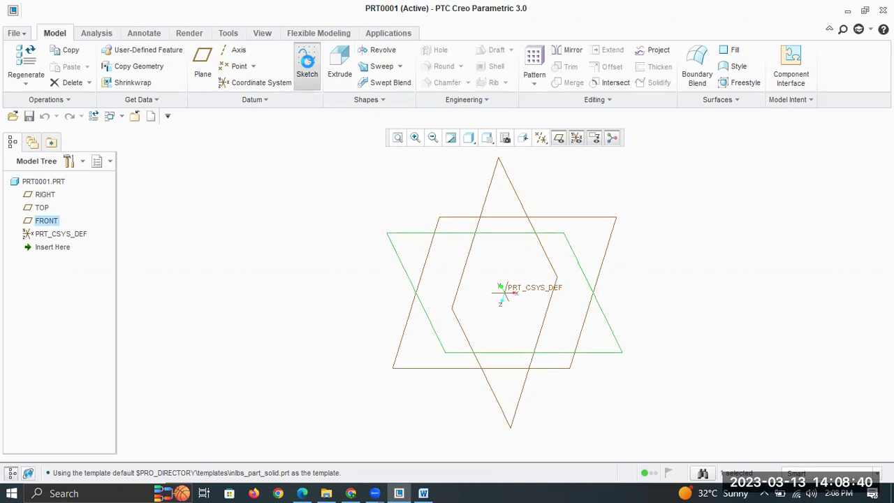
{"action": "left_click", "coordinate": [308, 62]}
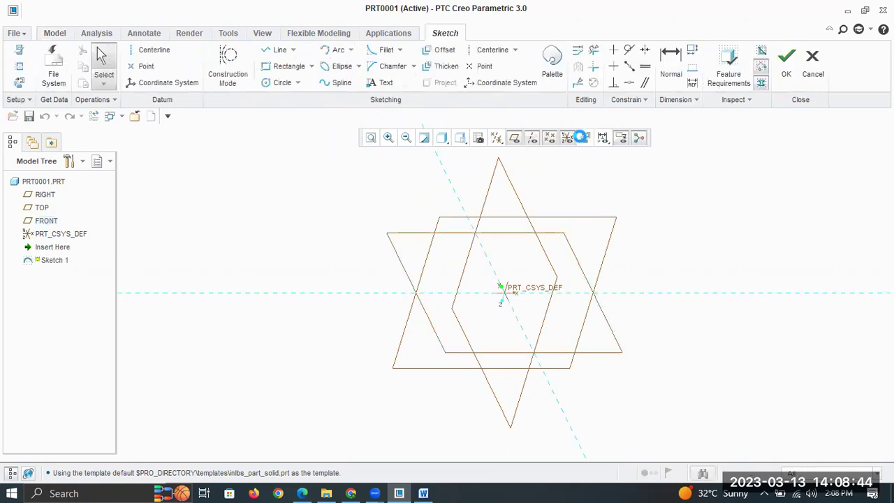
{"action": "left_click", "coordinate": [513, 139]}
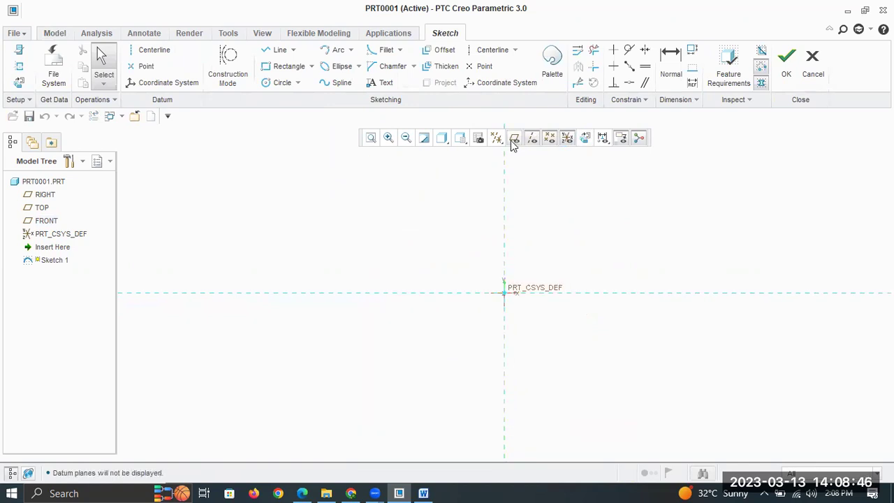
Step: Sketch a corner rectangle about 500 wide and 449 high enclosing the origin
{"action": "left_click", "coordinate": [311, 67]}
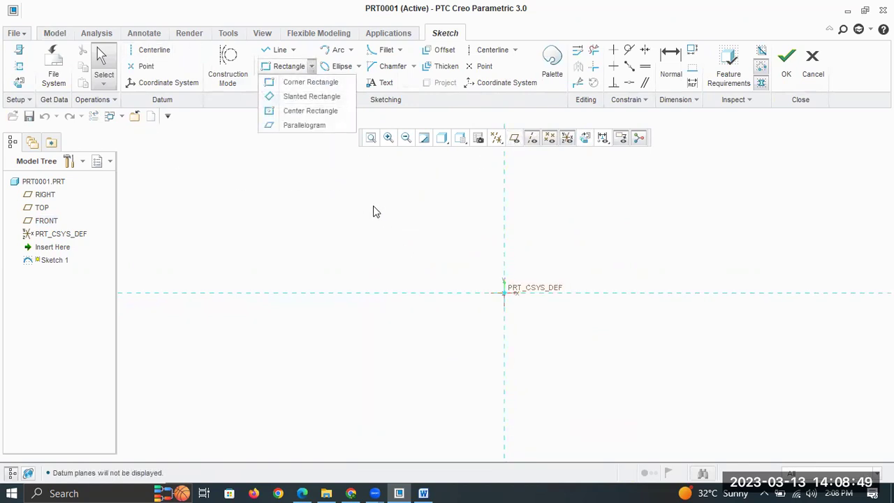
{"action": "left_click", "coordinate": [311, 82]}
{"action": "left_click", "coordinate": [620, 439]}
{"action": "middle_click", "coordinate": [677, 332]}
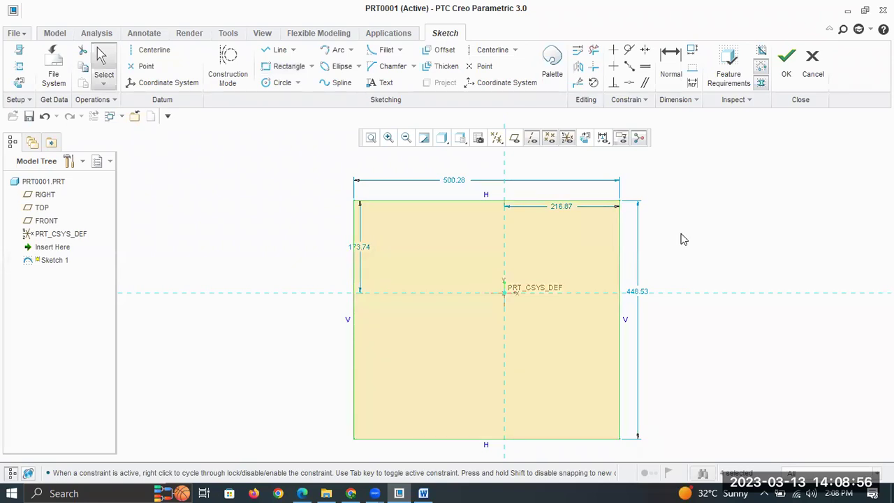
Step: Set the rectangle's width to 500 and its height to 400
{"action": "scroll", "coordinate": [650, 246], "scroll_direction": "up", "scroll_amount": 1}
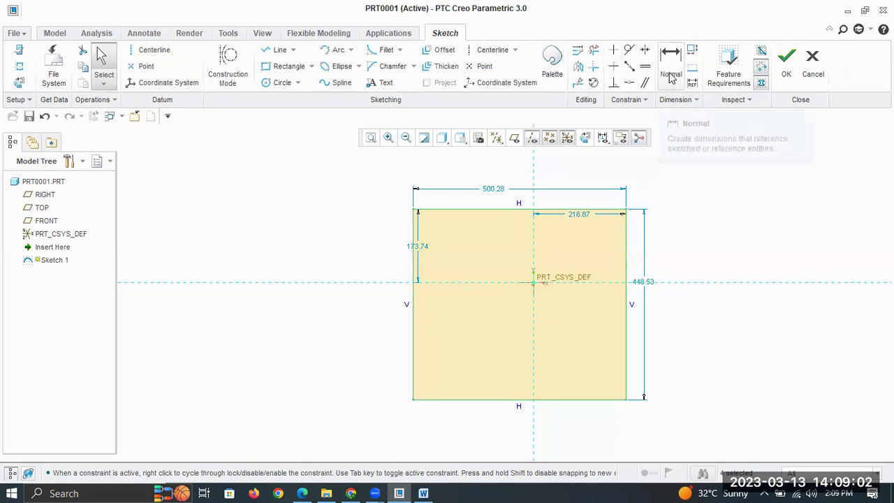
{"action": "double_click", "coordinate": [493, 190]}
{"action": "type", "text": "500"}
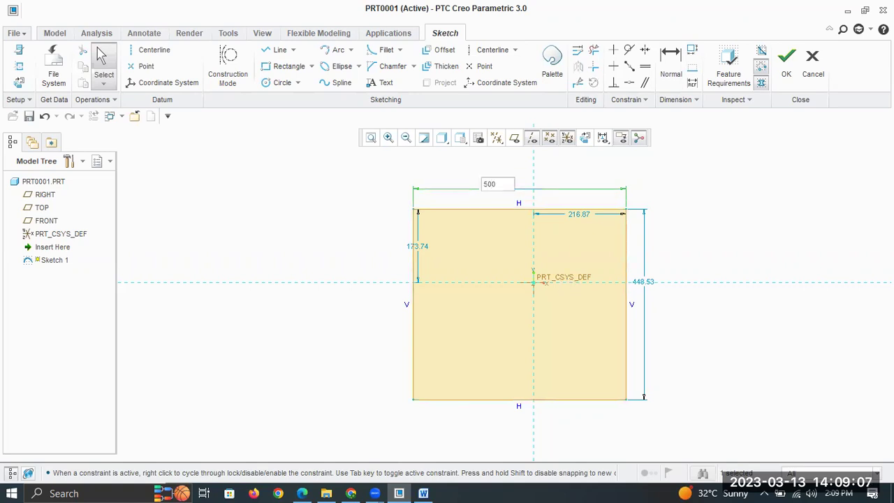
{"action": "key", "text": "Return"}
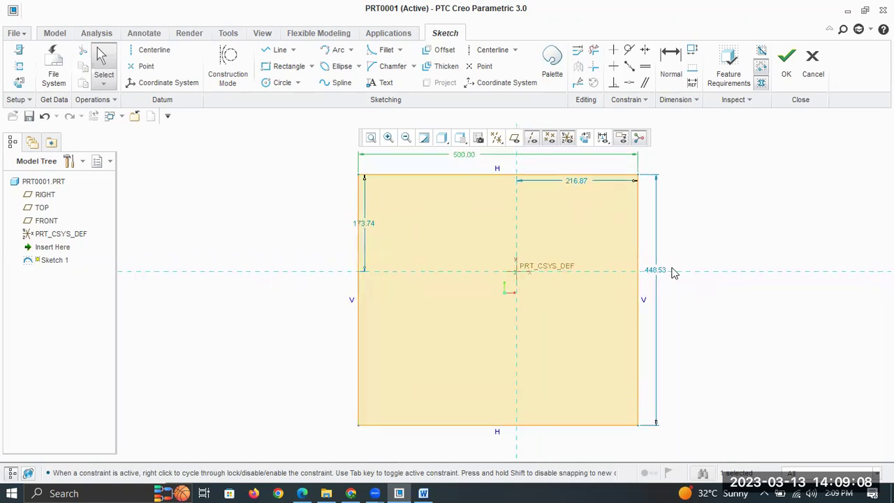
{"action": "double_click", "coordinate": [664, 274]}
{"action": "type", "text": "400"}
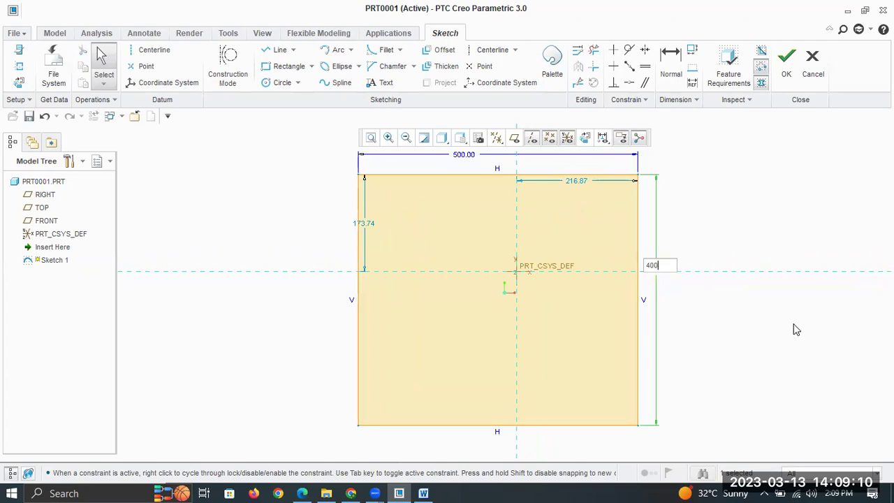
{"action": "key", "text": "Return"}
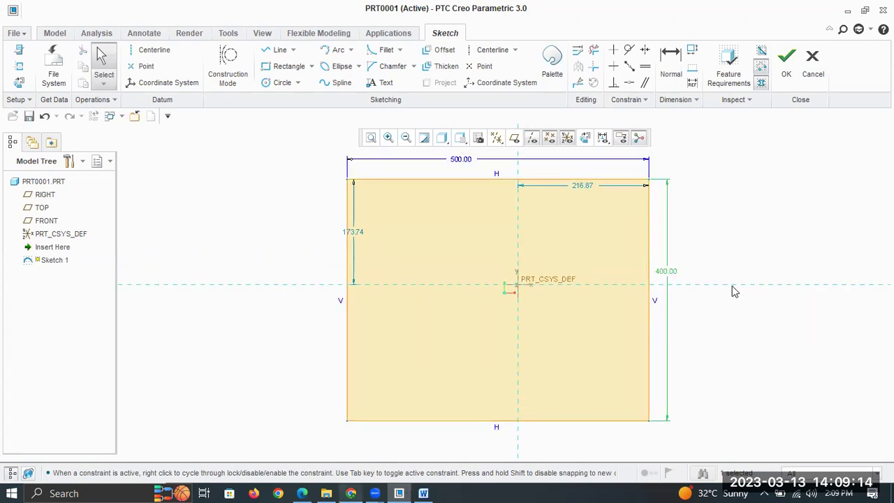
Step: Dimension the rectangle's bottom edge from the horizontal reference line and set the distance to 200
{"action": "left_click", "coordinate": [673, 74]}
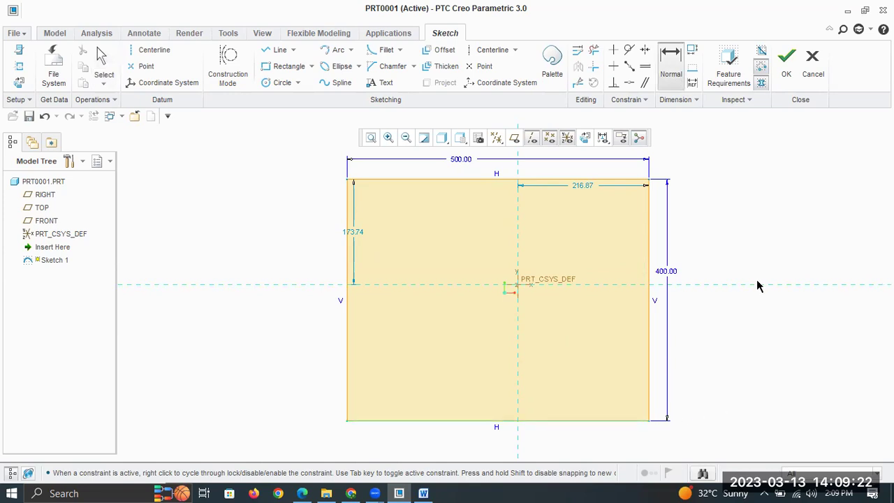
{"action": "middle_click", "coordinate": [749, 349]}
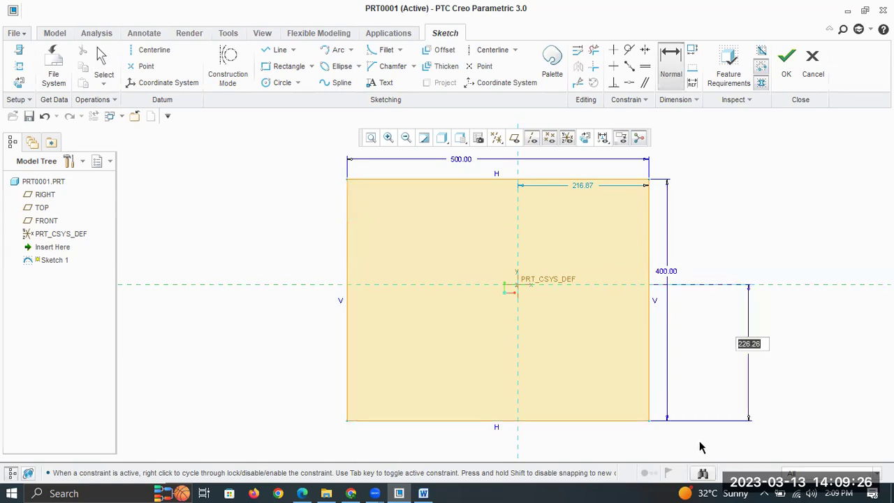
{"action": "type", "text": "200"}
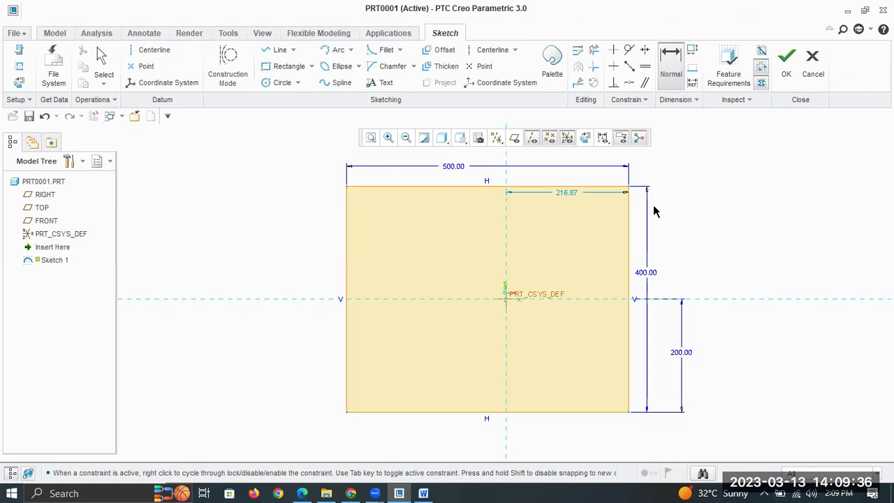
Step: Dimension the rectangle's right edge from the vertical reference line at 250 and finish the sketch
{"action": "left_click", "coordinate": [629, 216]}
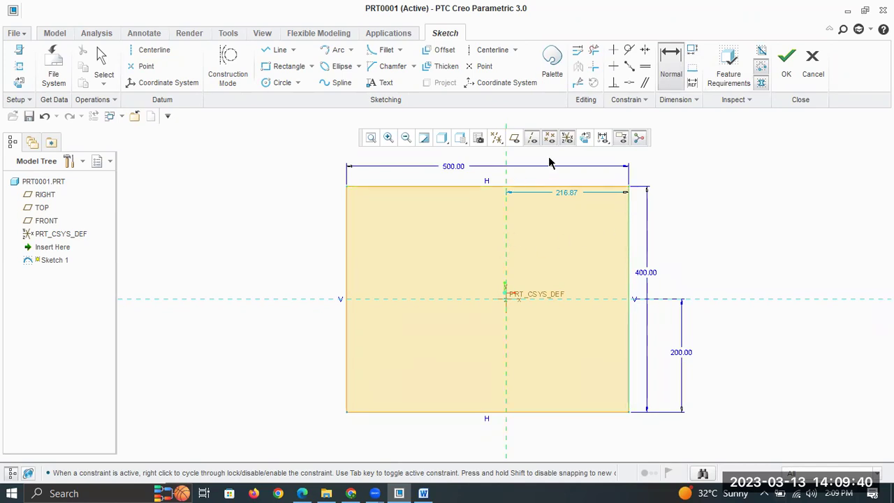
{"action": "middle_click", "coordinate": [641, 203]}
{"action": "type", "text": "250"}
{"action": "key", "text": "Return"}
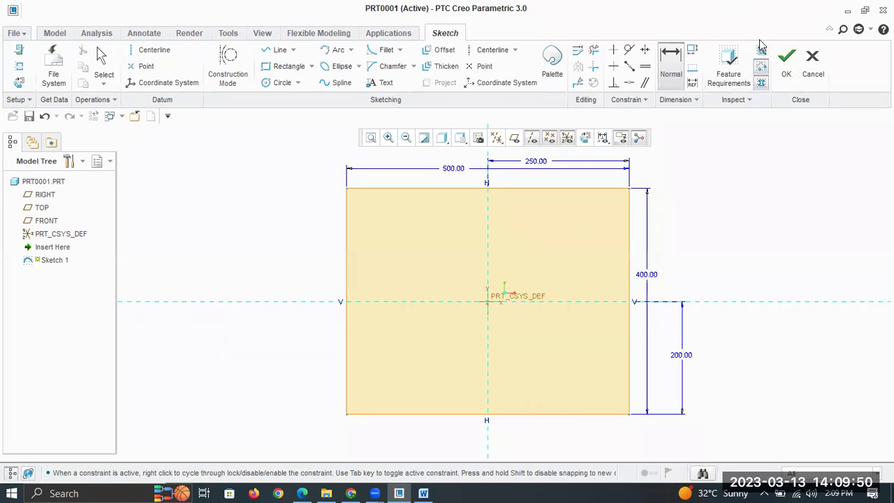
{"action": "left_click", "coordinate": [783, 70]}
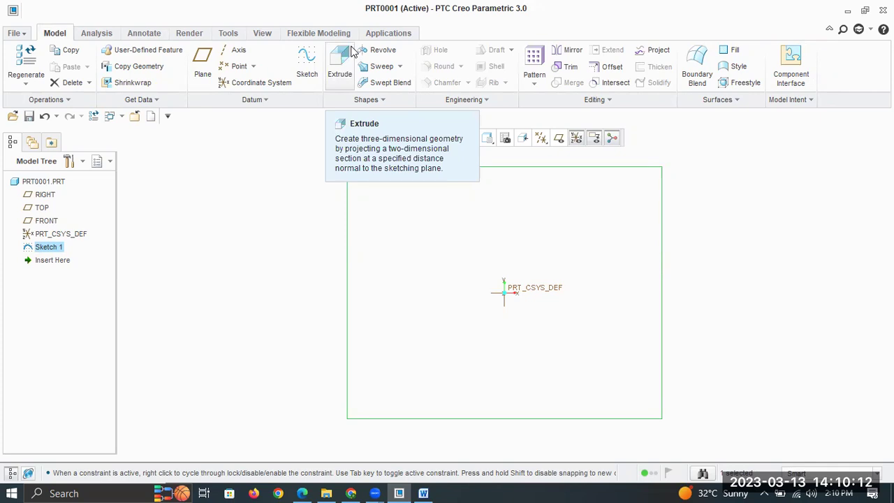
Step: Extrude the rectangle sketch as a solid to a depth of 500
{"action": "left_click", "coordinate": [335, 60]}
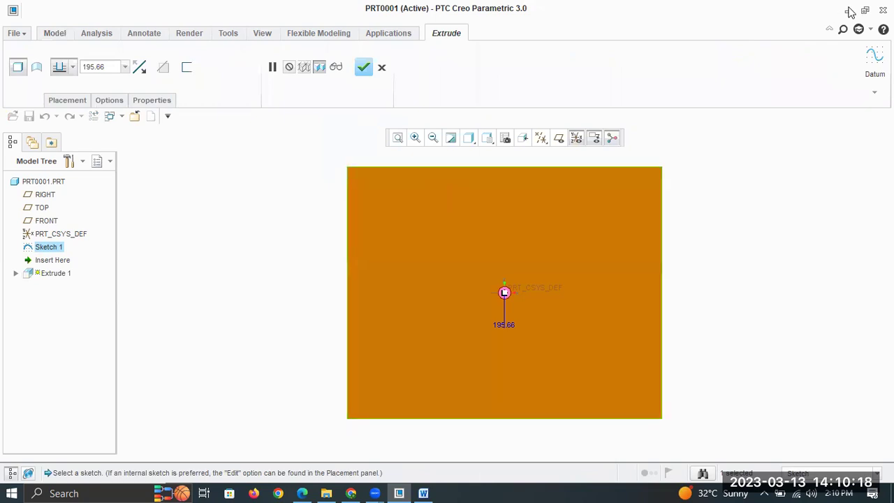
{"action": "key", "text": "ctrl+d"}
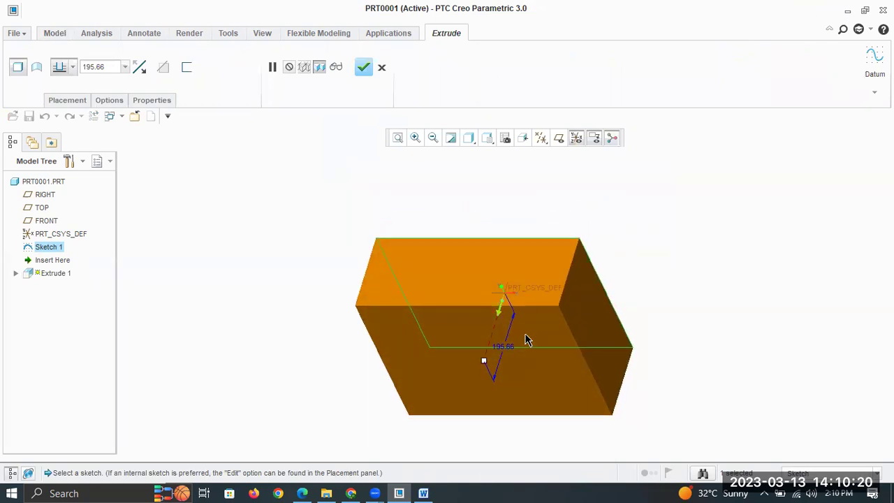
{"action": "left_click_drag", "start_coordinate": [482, 363], "coordinate": [502, 355]}
{"action": "double_click", "coordinate": [501, 355]}
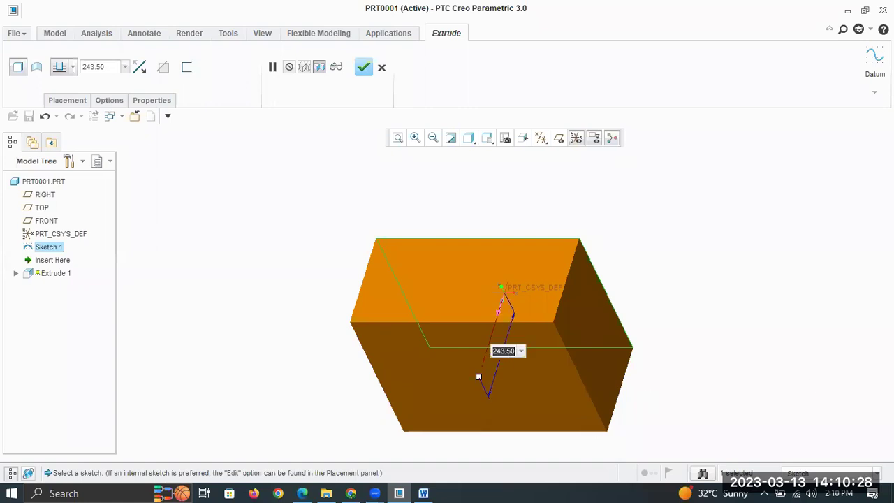
{"action": "type", "text": "500"}
{"action": "key", "text": "Return"}
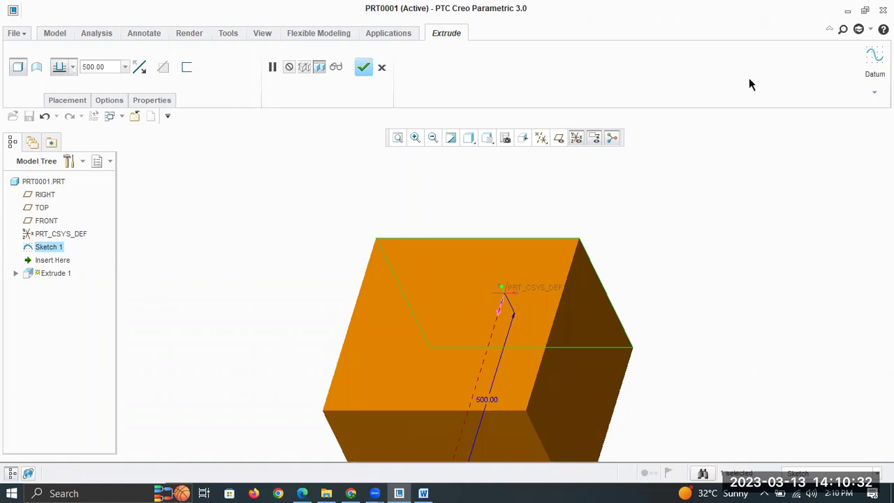
{"action": "left_click", "coordinate": [364, 67]}
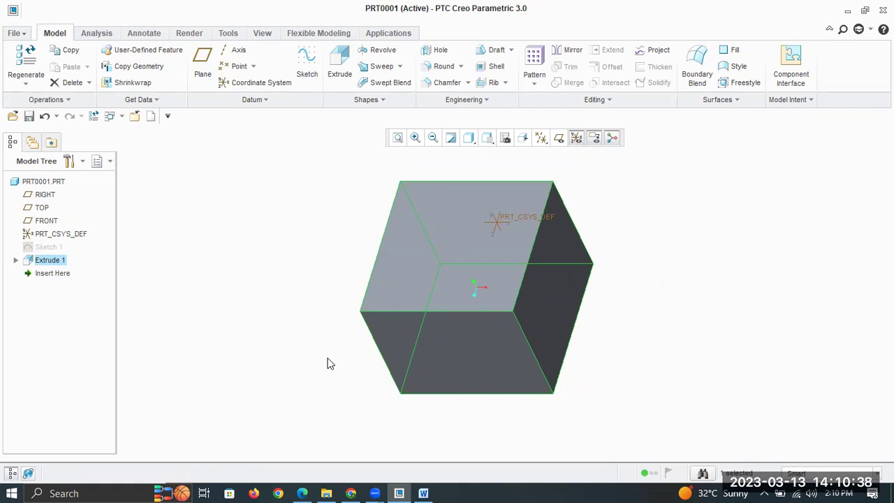
Step: Start a sketch on the block's front face and orient the view parallel to the sketching plane
{"action": "left_click", "coordinate": [475, 360]}
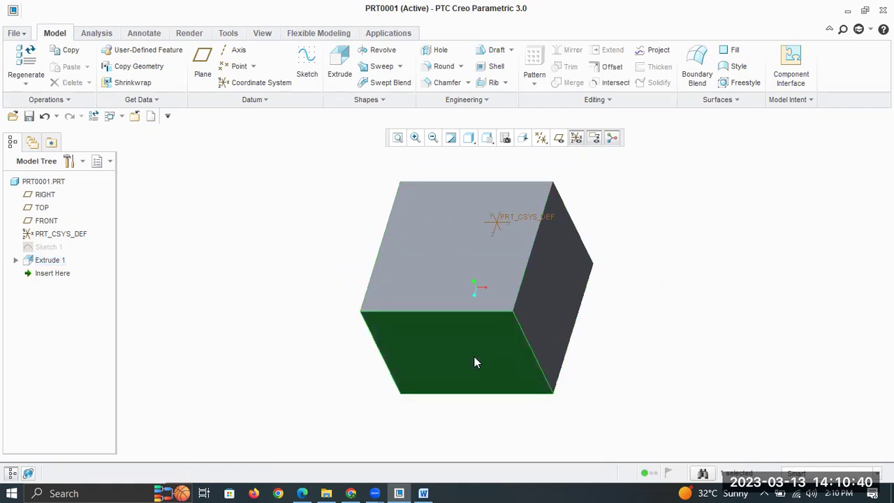
{"action": "right_click", "coordinate": [475, 360]}
{"action": "left_click", "coordinate": [455, 255]}
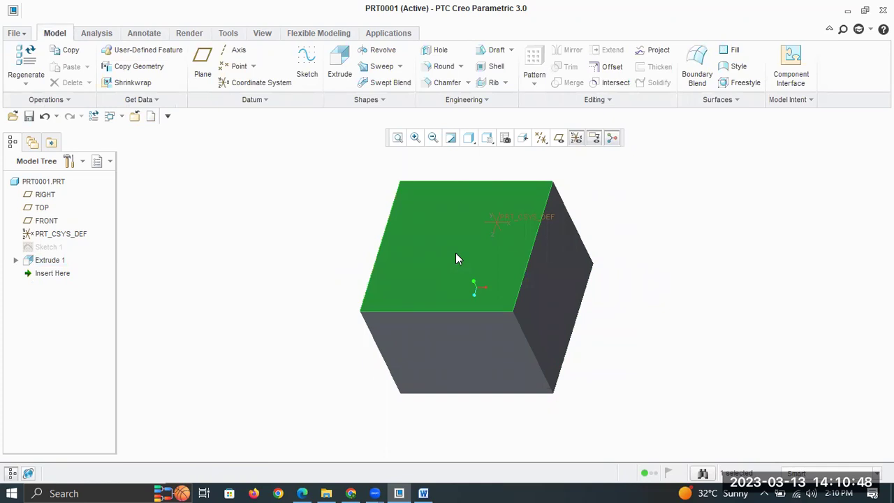
{"action": "left_click", "coordinate": [433, 351]}
{"action": "left_click", "coordinate": [305, 66]}
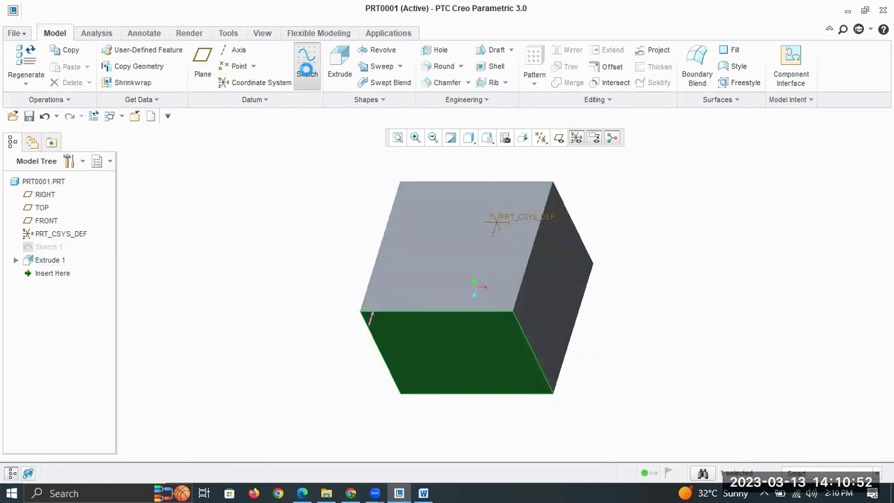
{"action": "left_click", "coordinate": [580, 137]}
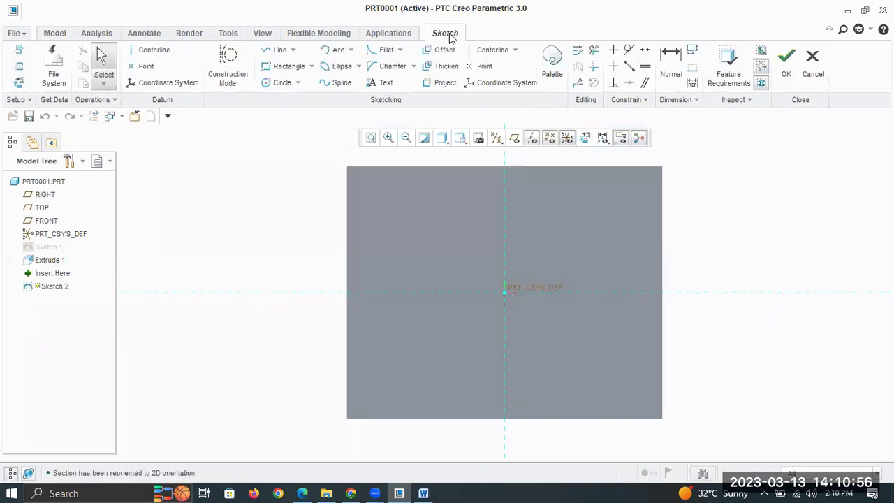
{"action": "mouse_move", "coordinate": [643, 221]}
{"action": "middle_mouse_down"}
{"action": "mouse_move", "coordinate": [605, 231]}
{"action": "mouse_move", "coordinate": [400, 231]}
{"action": "middle_mouse_up"}
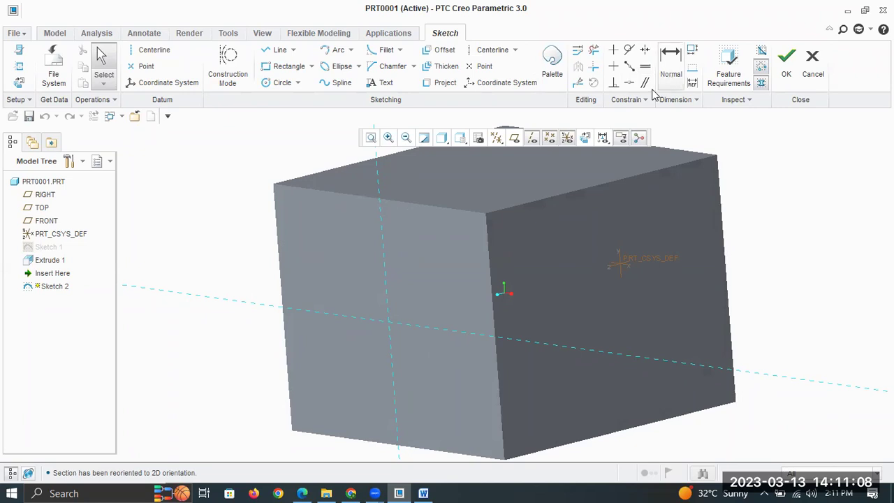
{"action": "left_click", "coordinate": [585, 138]}
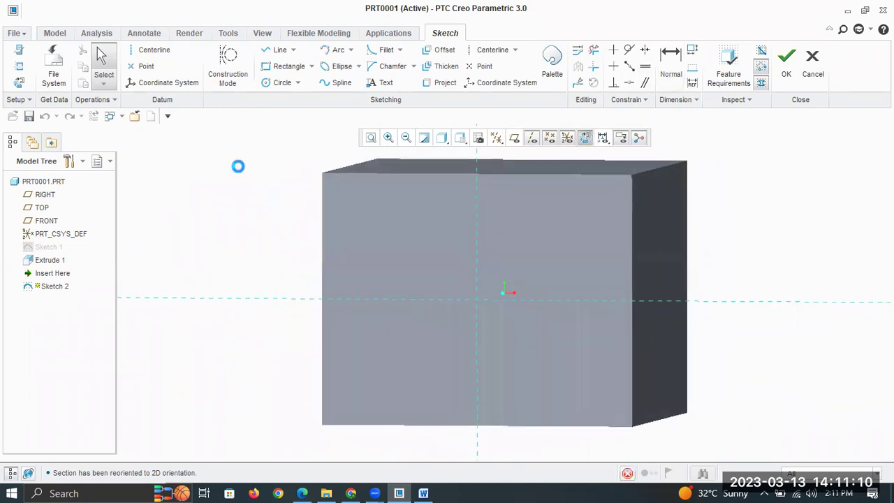
Step: Sketch a circle about 56 in diameter near the face's upper-left corner and a rectangle about 131 by 100 near its lower-right corner, finishing the sketch
{"action": "left_click", "coordinate": [280, 82]}
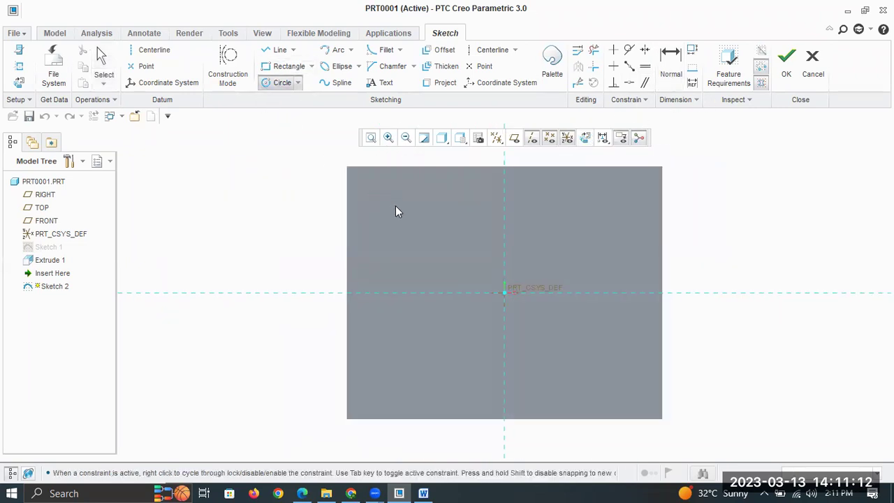
{"action": "left_click", "coordinate": [413, 207]}
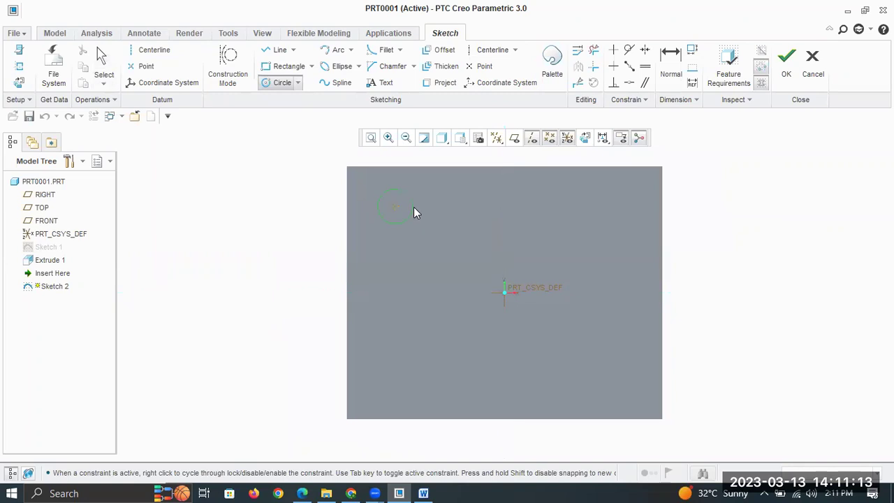
{"action": "left_click", "coordinate": [287, 66]}
{"action": "left_click", "coordinate": [626, 390]}
{"action": "middle_click", "coordinate": [734, 255]}
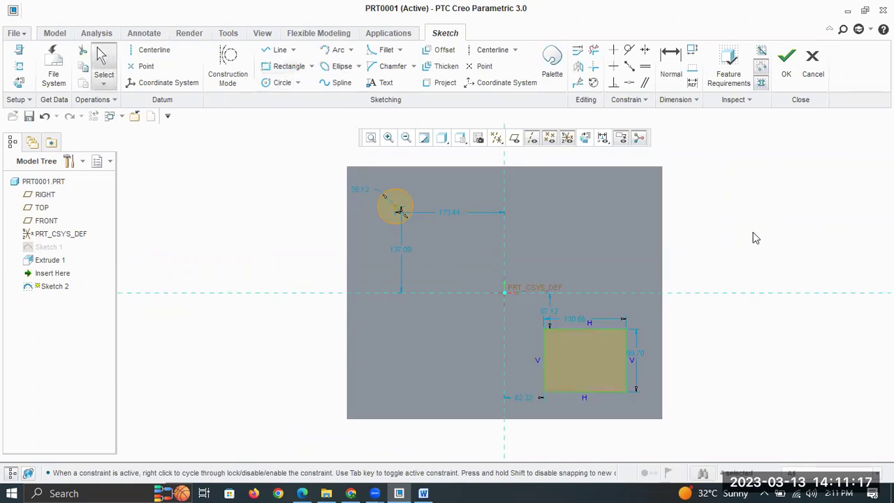
{"action": "left_click", "coordinate": [787, 63]}
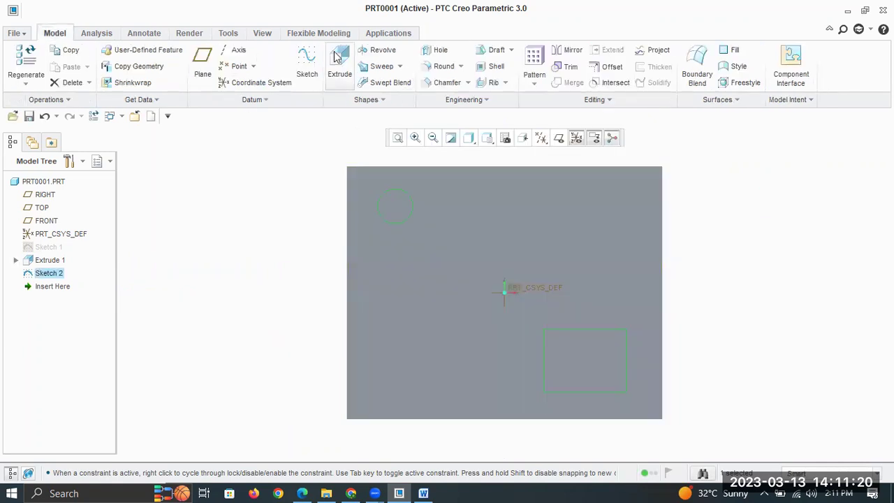
Step: Extrude the circle and rectangle sketch as a material-removing cut directed into the block
{"action": "left_click", "coordinate": [339, 62]}
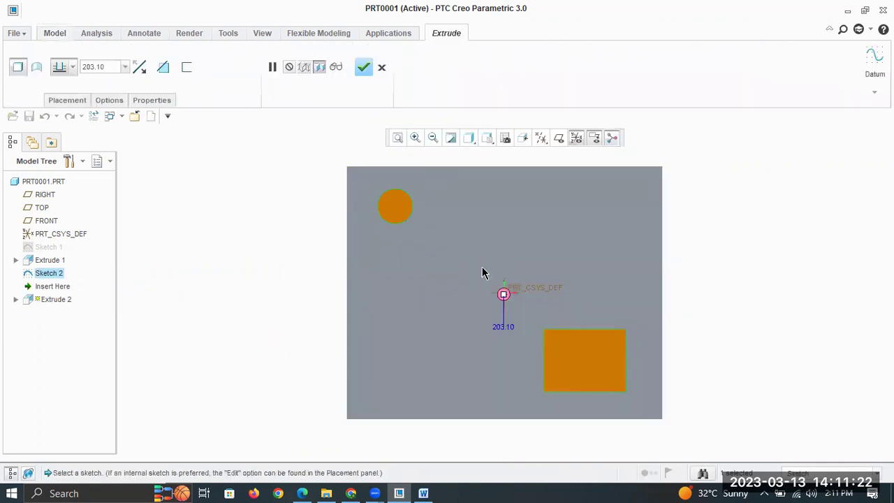
{"action": "middle_click_drag", "start_coordinate": [481, 268], "coordinate": [481, 267]}
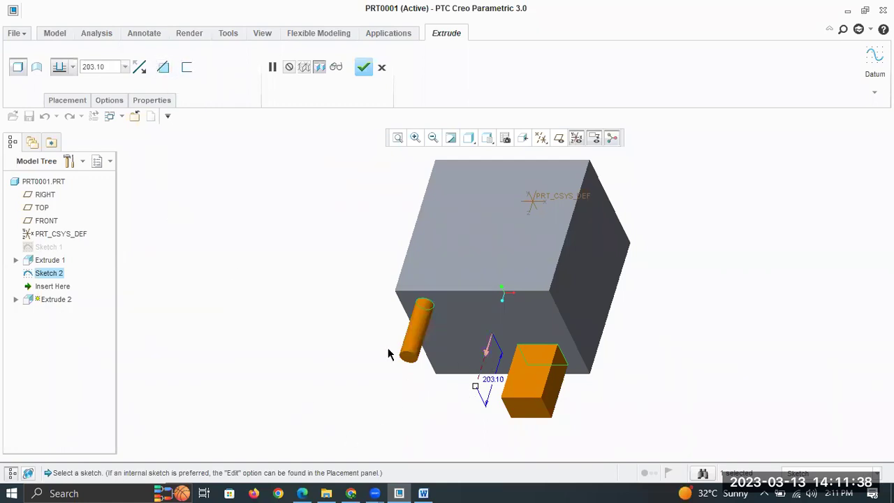
{"action": "left_click", "coordinate": [162, 67]}
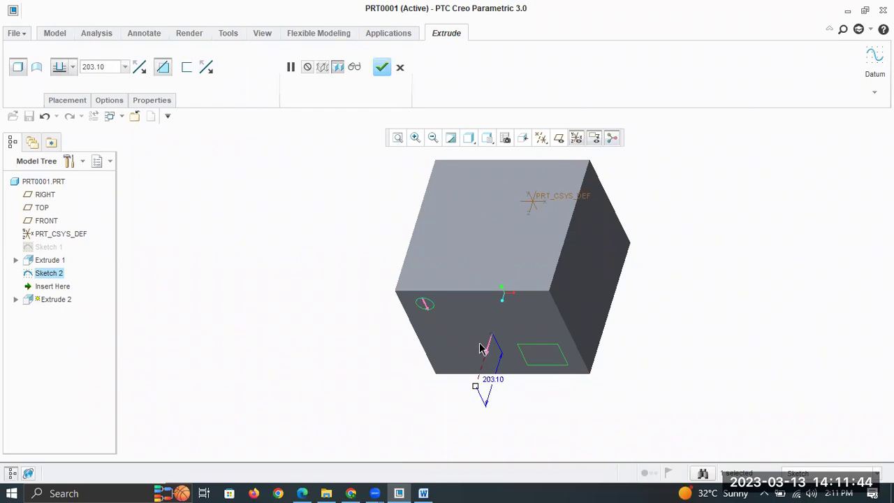
{"action": "left_click", "coordinate": [482, 393]}
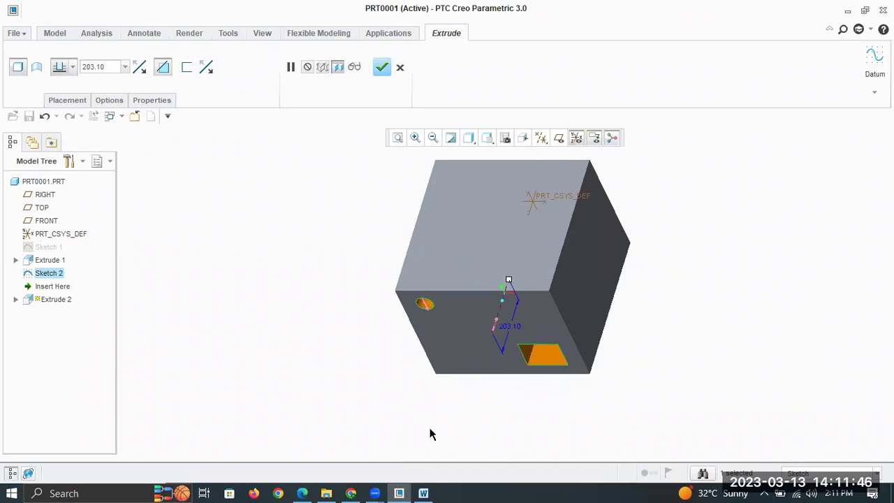
Step: Stretch the cut's depth freehand to about 979, past the block's back face, and open the depth value for editing
{"action": "middle_click_drag", "start_coordinate": [475, 383], "coordinate": [501, 261]}
{"action": "left_click_drag", "start_coordinate": [575, 232], "coordinate": [631, 191]}
{"action": "middle_click_drag", "start_coordinate": [635, 275], "coordinate": [598, 314]}
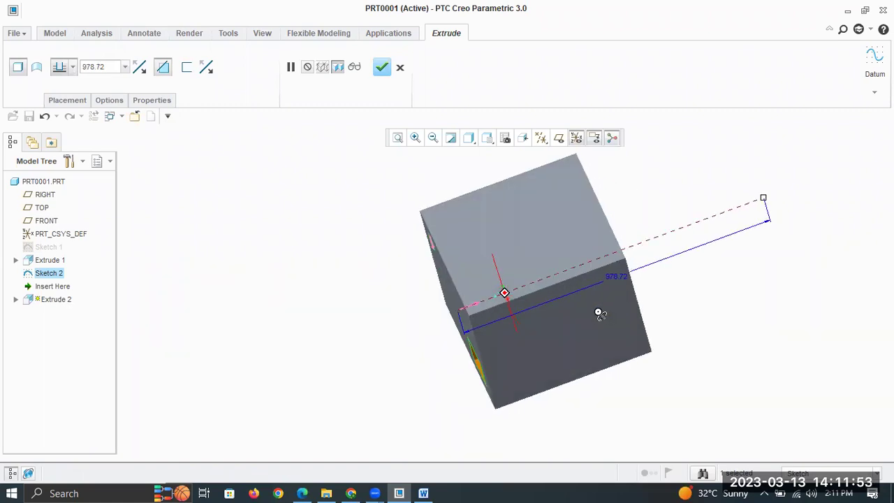
{"action": "double_click", "coordinate": [617, 277]}
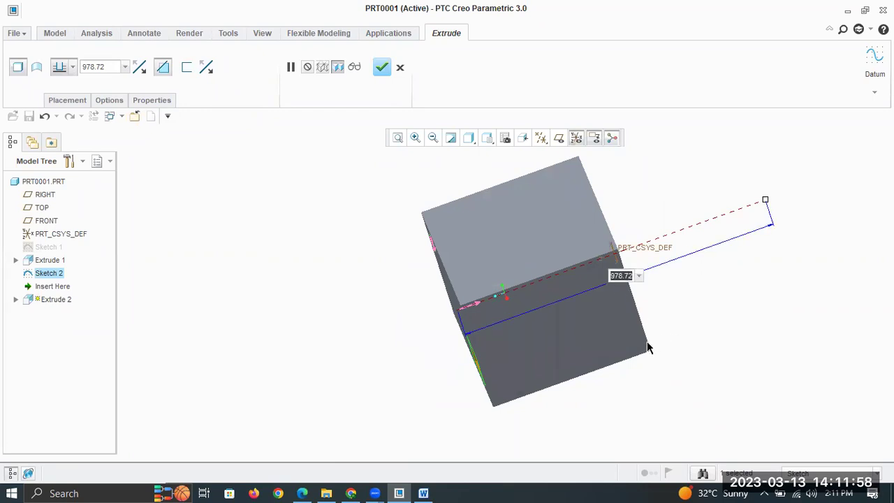
Step: Change the cut's depth option to Through All, complete the feature and clear the selection
{"action": "left_click", "coordinate": [72, 67]}
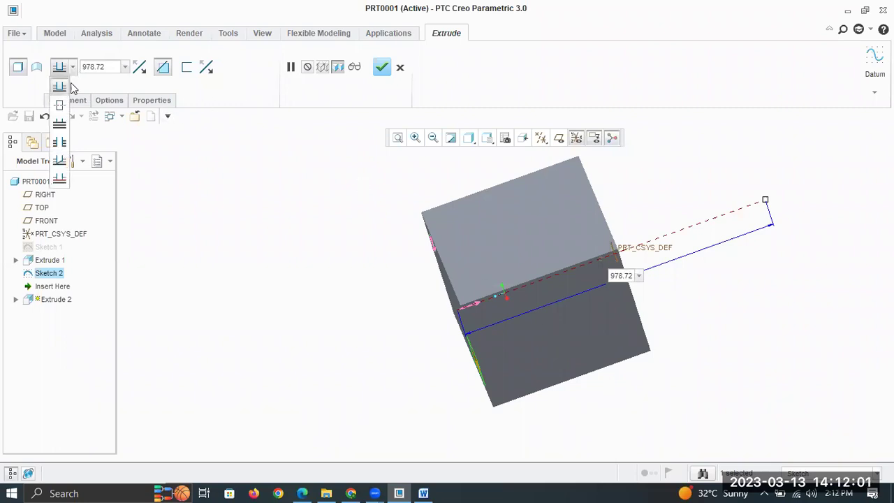
{"action": "left_click", "coordinate": [59, 143]}
{"action": "mouse_move", "coordinate": [429, 384]}
{"action": "middle_mouse_down"}
{"action": "mouse_move", "coordinate": [436, 350]}
{"action": "mouse_move", "coordinate": [365, 343]}
{"action": "mouse_move", "coordinate": [447, 361]}
{"action": "mouse_move", "coordinate": [429, 371]}
{"action": "middle_mouse_up"}
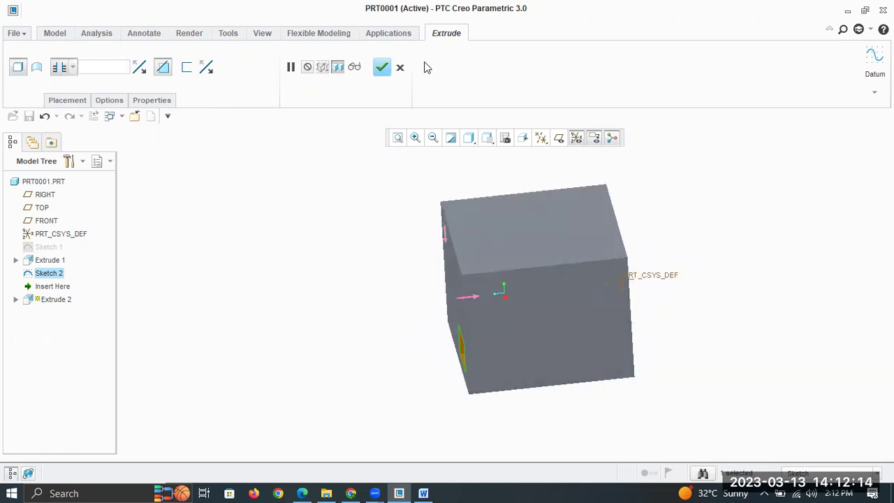
{"action": "left_click", "coordinate": [382, 70]}
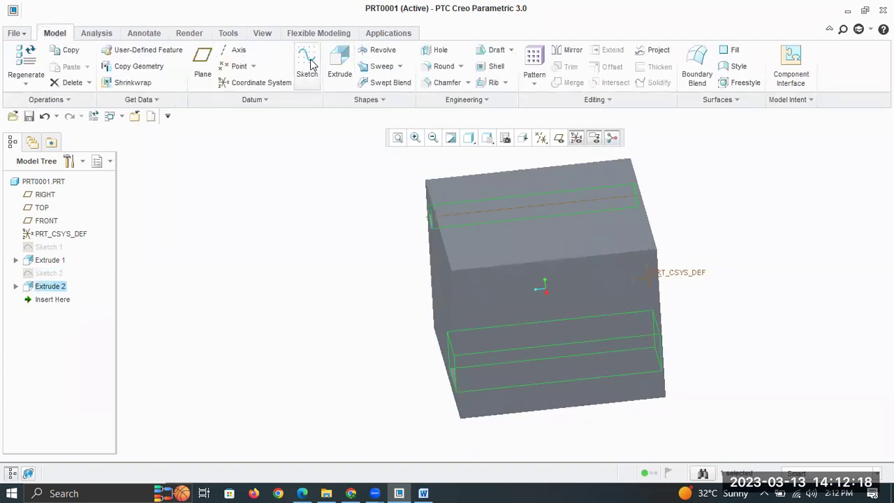
{"action": "scroll", "coordinate": [356, 230], "scroll_direction": "down", "scroll_amount": 2}
{"action": "middle_click_drag", "start_coordinate": [350, 240], "coordinate": [371, 242]}
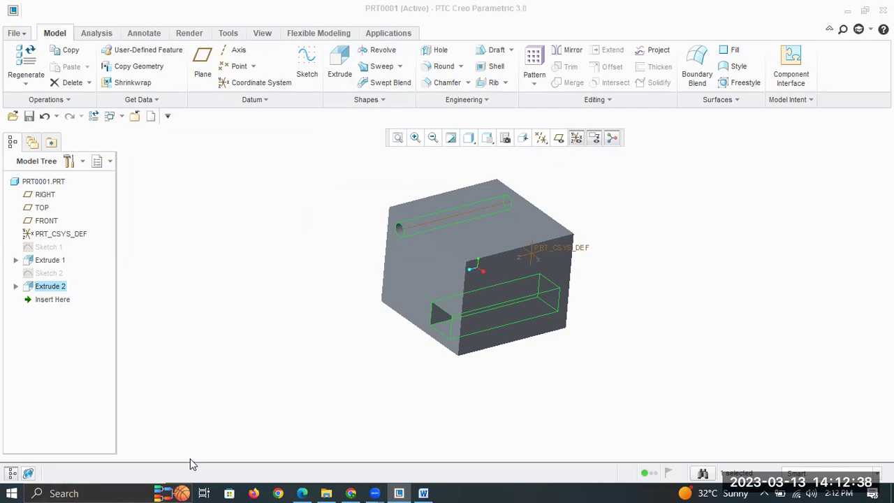
{"action": "left_click", "coordinate": [309, 330]}
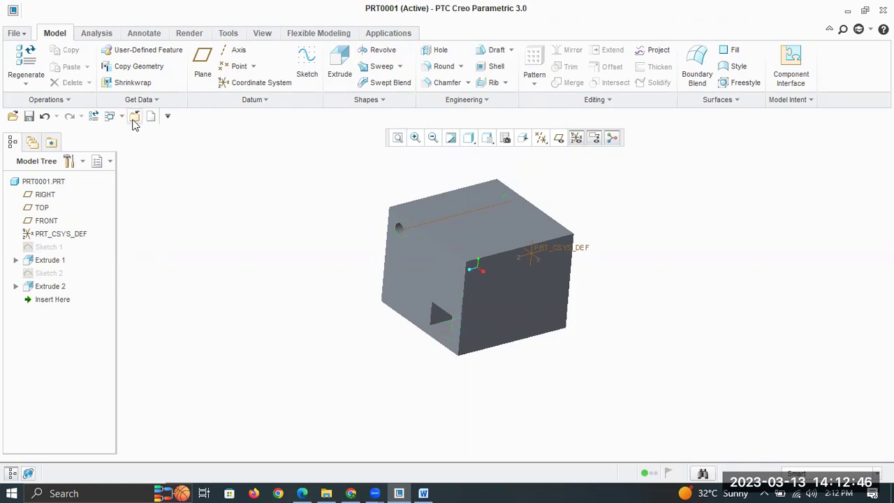
Step: Delete Sketch 1 together with all the features that depend on it
{"action": "left_click", "coordinate": [49, 247]}
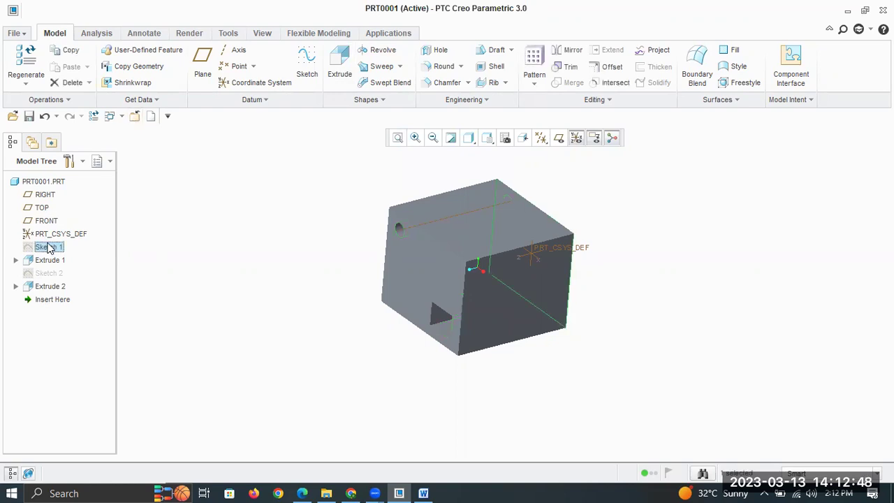
{"action": "right_click", "coordinate": [52, 253]}
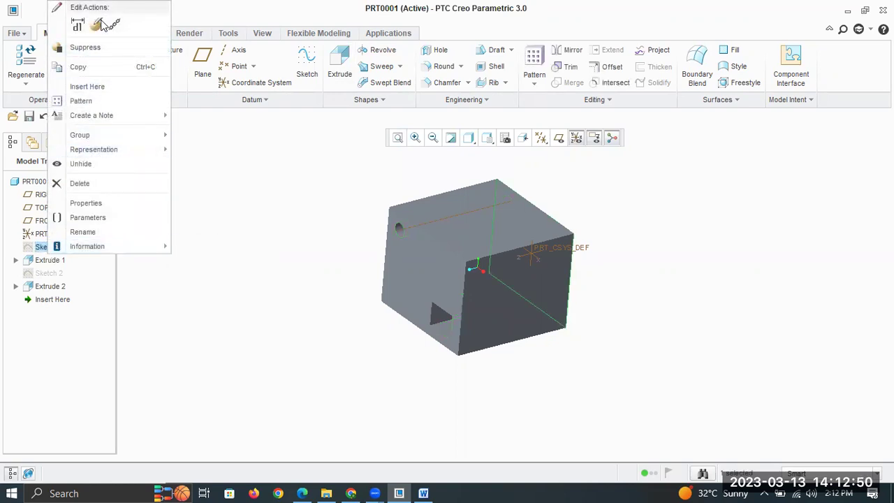
{"action": "left_click", "coordinate": [104, 184]}
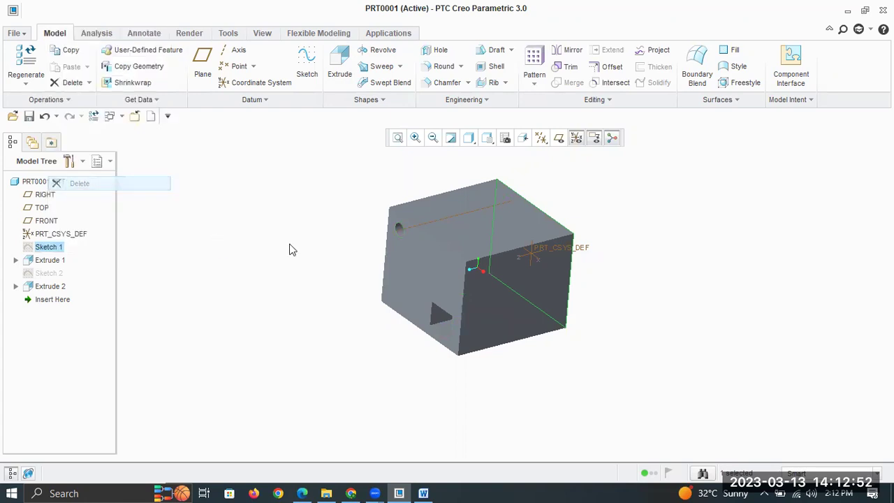
{"action": "left_click", "coordinate": [377, 265]}
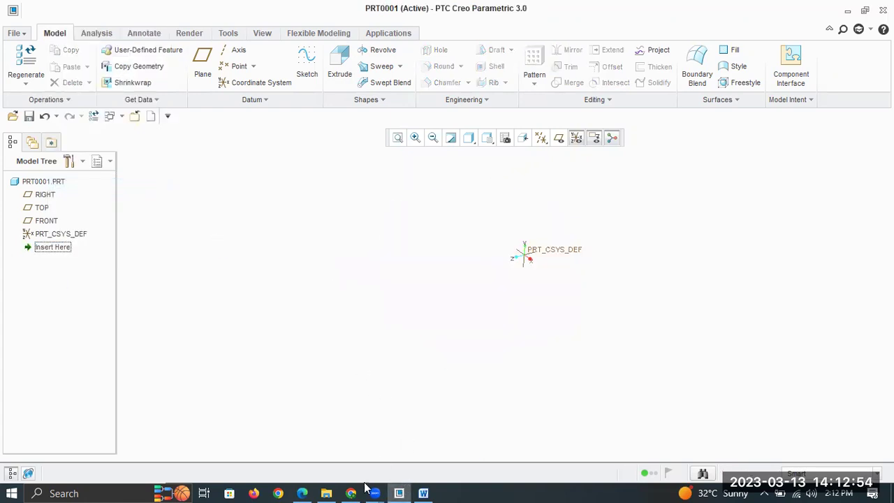
Step: Switch to the "3d parts" Word document, place the Creo window beside it and narrow the Word window to about half its width
{"action": "left_click", "coordinate": [423, 493]}
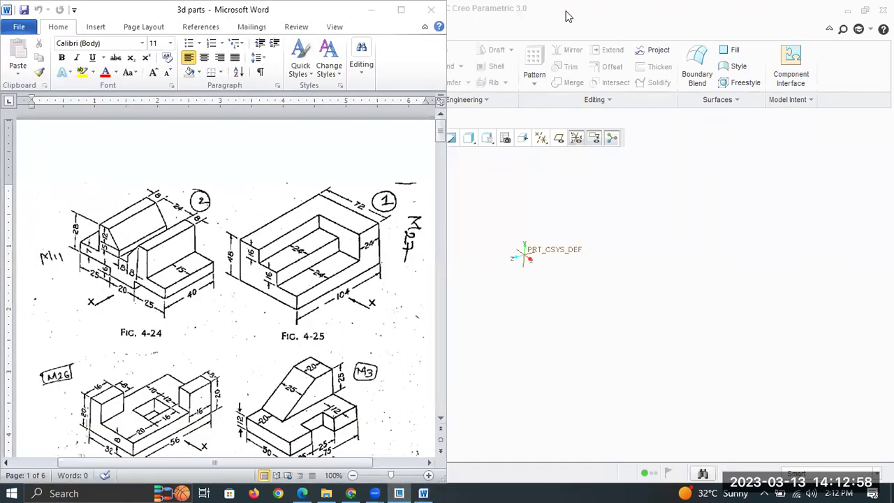
{"action": "left_click", "coordinate": [451, 314]}
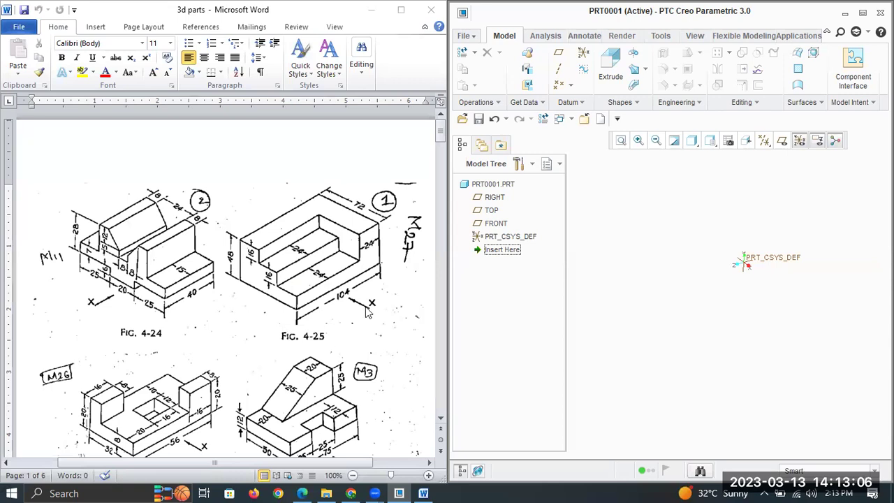
{"action": "left_click", "coordinate": [446, 297]}
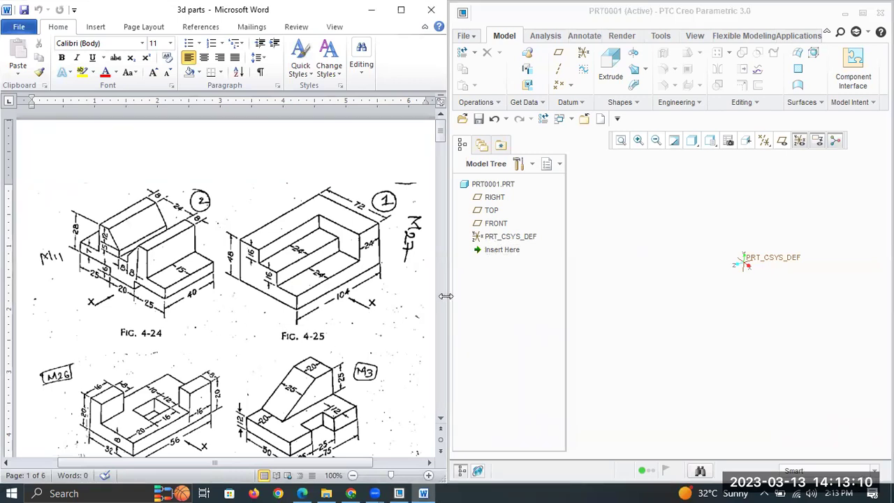
{"action": "left_click_drag", "start_coordinate": [445, 296], "coordinate": [231, 287]}
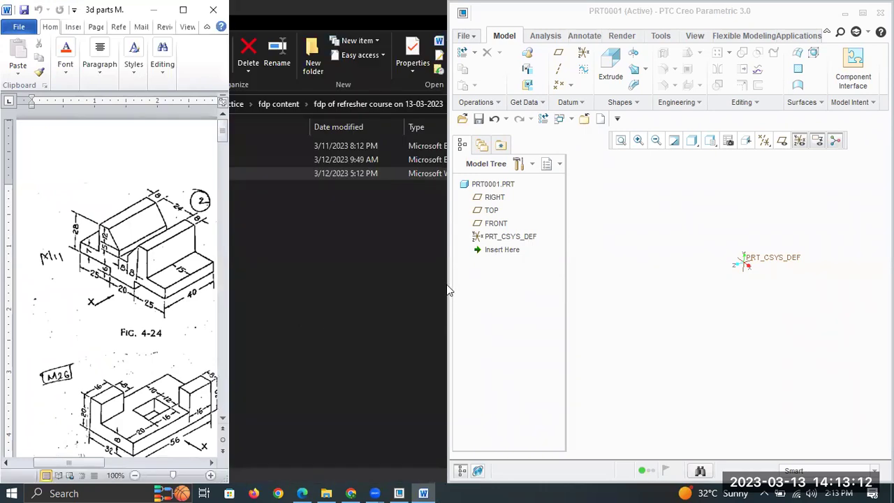
{"action": "left_click", "coordinate": [407, 329]}
Step: Widen the Creo window up to the Word window's edge and bring Fig. 4-25 into view in the document
{"action": "left_click", "coordinate": [399, 493]}
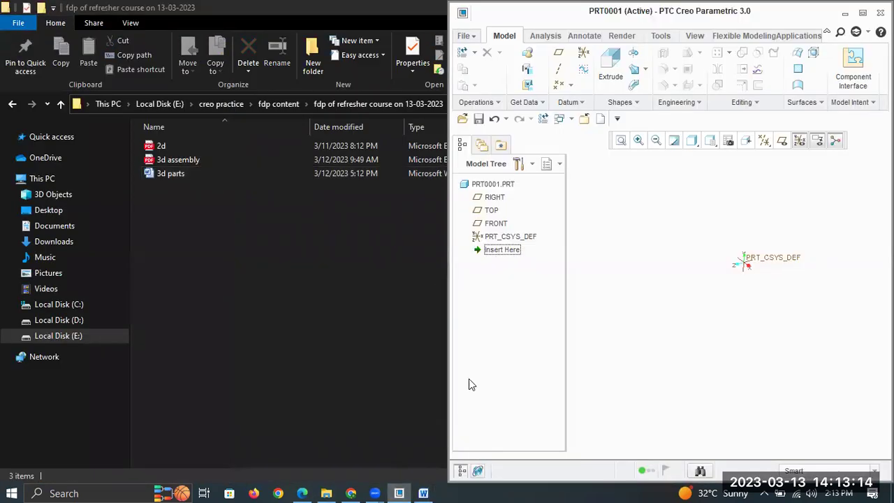
{"action": "left_click_drag", "start_coordinate": [448, 329], "coordinate": [273, 329]}
{"action": "left_click", "coordinate": [424, 493]}
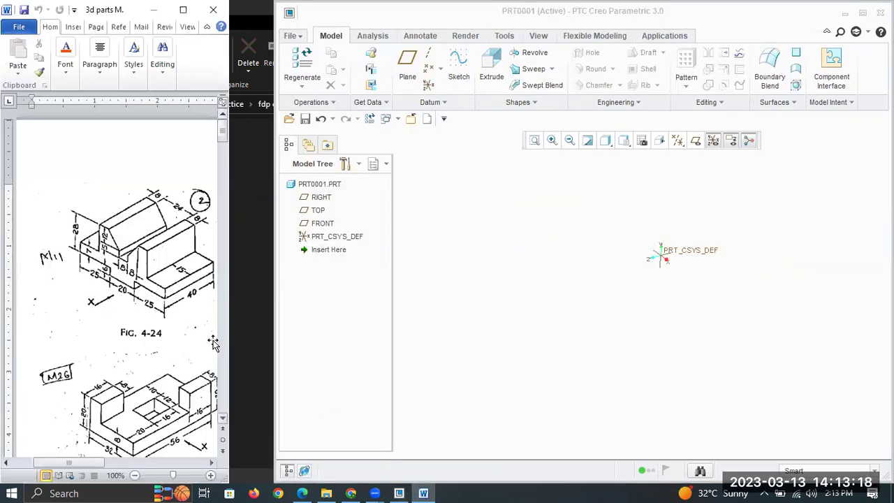
{"action": "left_click", "coordinate": [105, 463]}
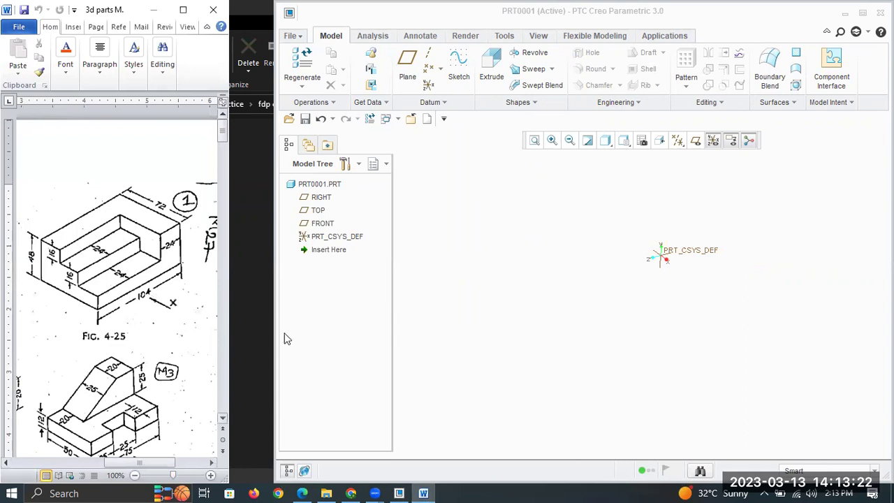
{"action": "left_click", "coordinate": [275, 298]}
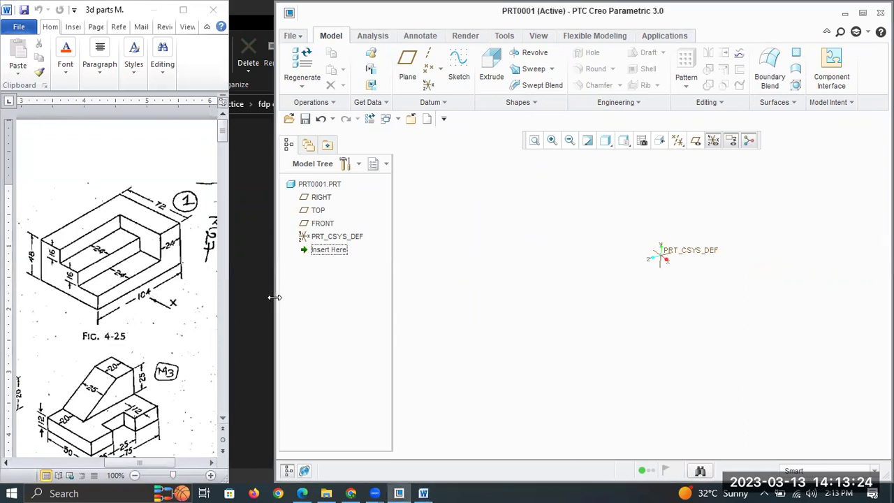
{"action": "left_click_drag", "start_coordinate": [274, 298], "coordinate": [232, 297]}
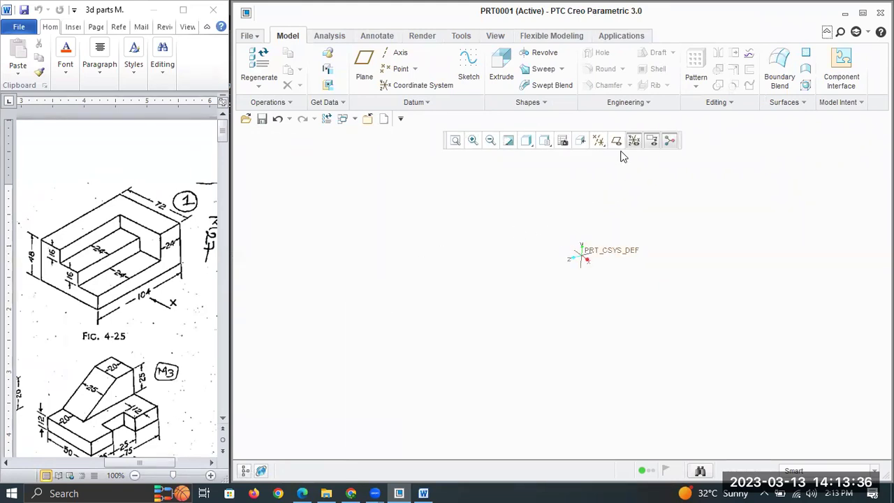
Step: Turn on the display of datum planes in the empty part and rotate the model to an angled view
{"action": "left_click", "coordinate": [616, 141]}
{"action": "middle_click_drag", "start_coordinate": [642, 165], "coordinate": [552, 346]}
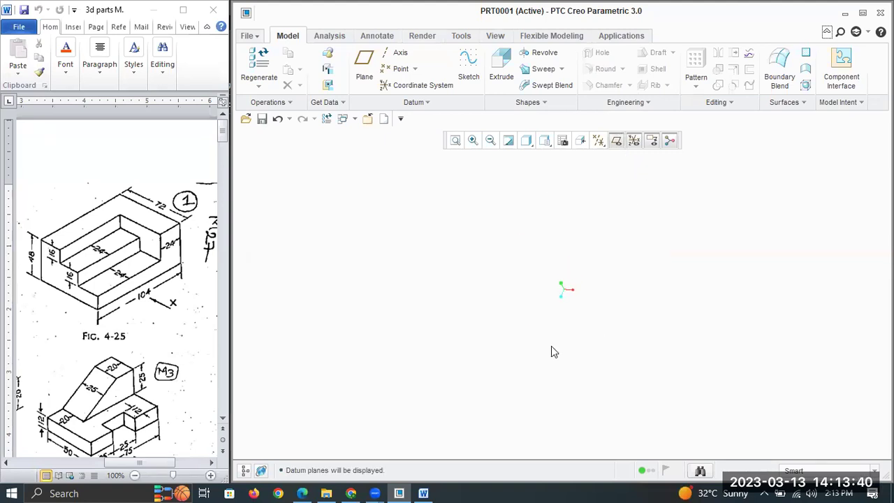
Step: Start a sketch on the front datum plane and hide the datum planes
{"action": "middle_click_drag", "start_coordinate": [352, 214], "coordinate": [352, 214]}
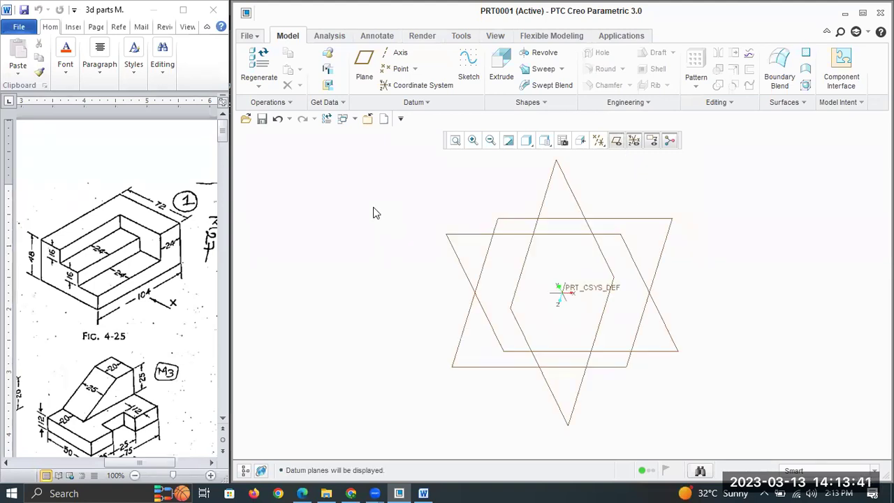
{"action": "left_click", "coordinate": [461, 242]}
{"action": "left_click", "coordinate": [468, 69]}
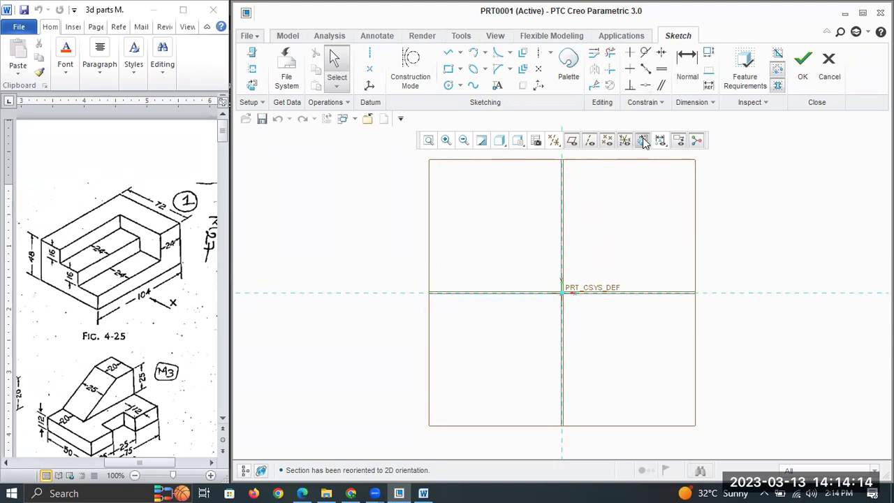
{"action": "left_click", "coordinate": [573, 141]}
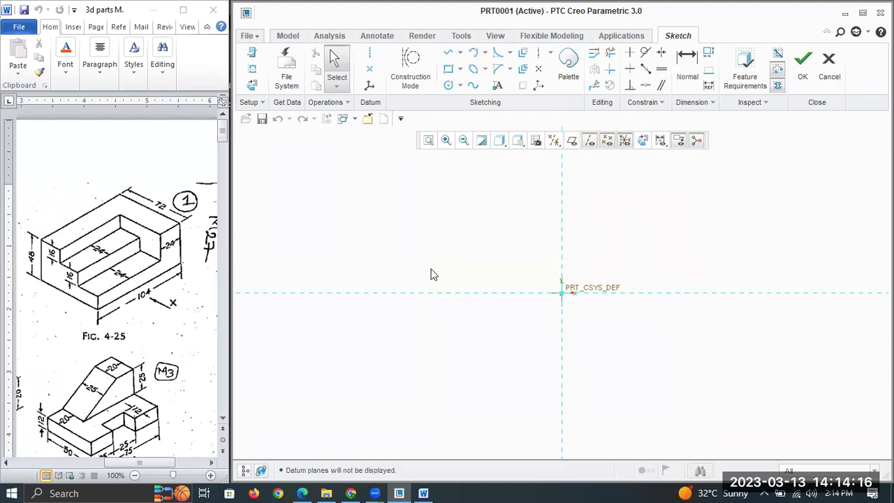
Step: Sketch a center rectangle about 583 wide and 368 high, centred on the origin
{"action": "left_click", "coordinate": [461, 68]}
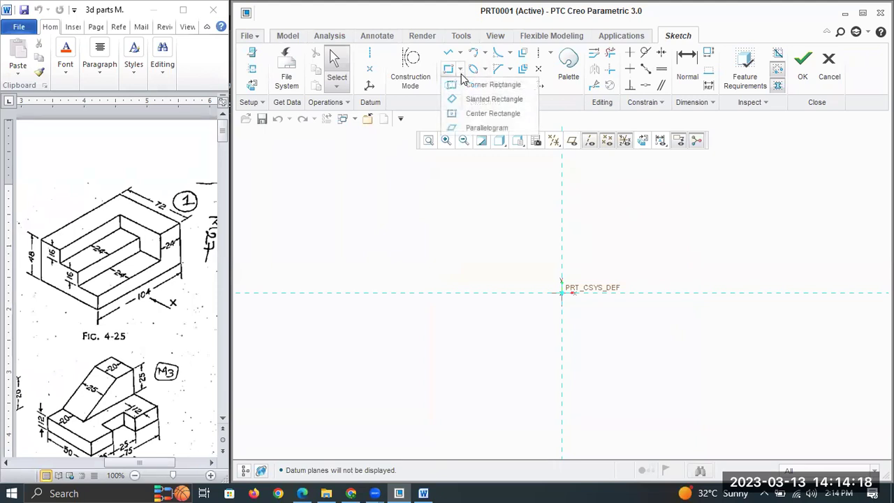
{"action": "left_click", "coordinate": [487, 115]}
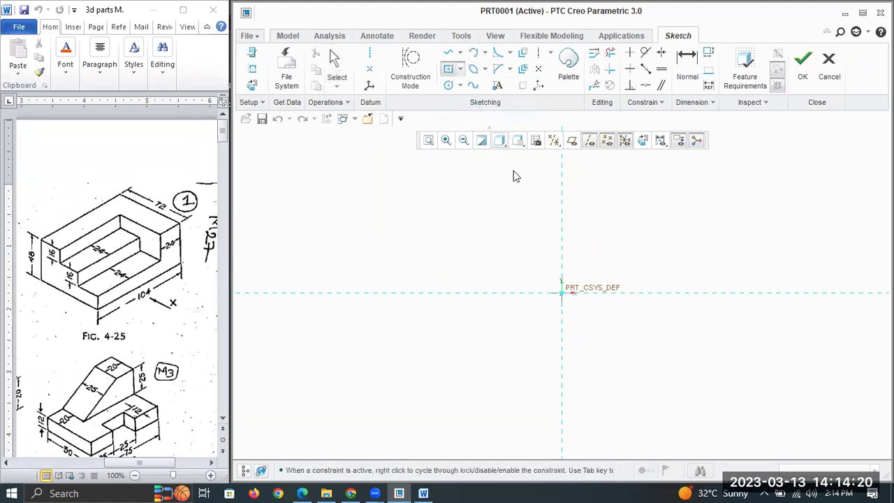
{"action": "left_click", "coordinate": [562, 293]}
{"action": "left_click", "coordinate": [667, 200]}
{"action": "left_click", "coordinate": [715, 197]}
{"action": "middle_click", "coordinate": [739, 254]}
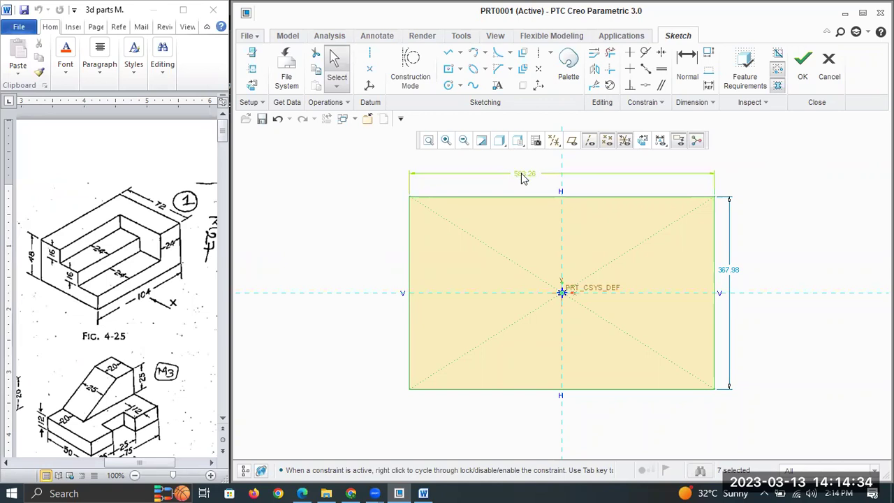
Step: Set the rectangle's width to 48 and its height to 72
{"action": "double_click", "coordinate": [513, 196]}
{"action": "type", "text": "48"}
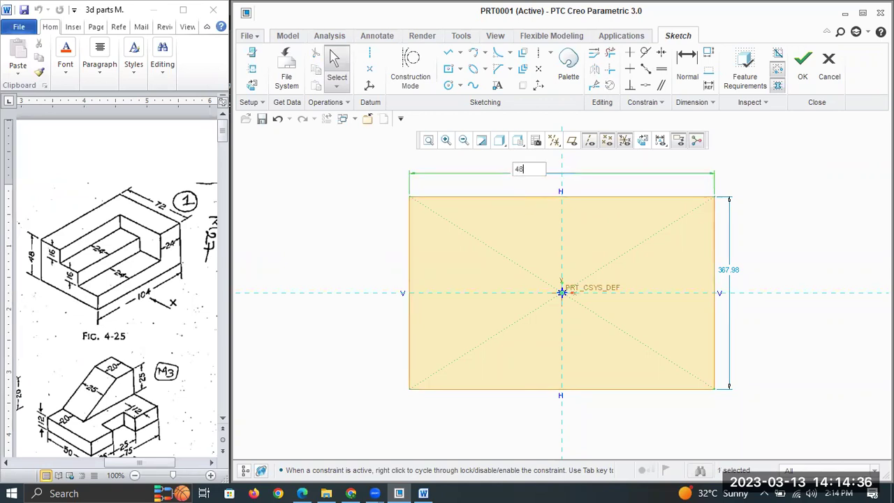
{"action": "key", "text": "Return"}
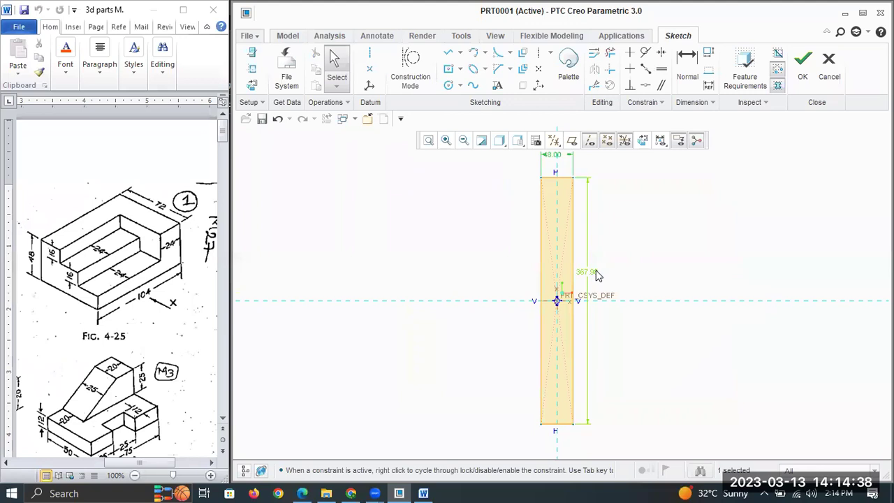
{"action": "double_click", "coordinate": [589, 272]}
{"action": "type", "text": "72"}
{"action": "key", "text": "Return"}
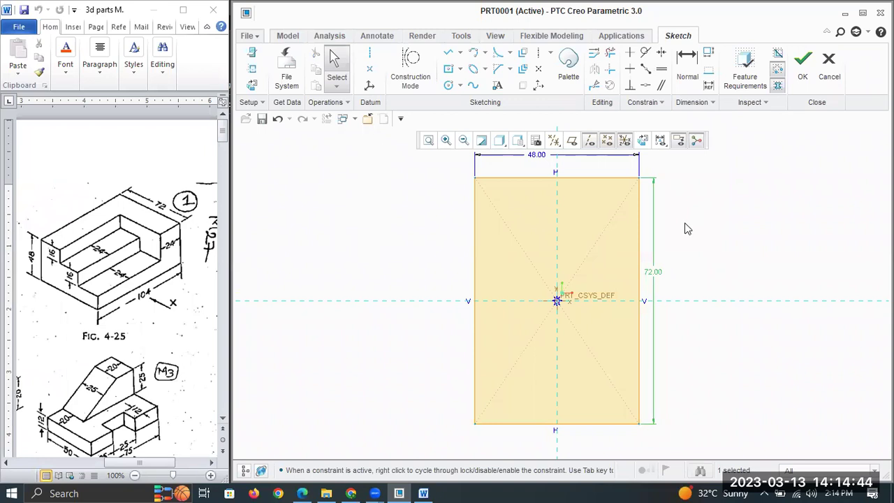
Step: Set the rectangle's width to 72 and its height to 48, and finish the sketch
{"action": "double_click", "coordinate": [534, 156]}
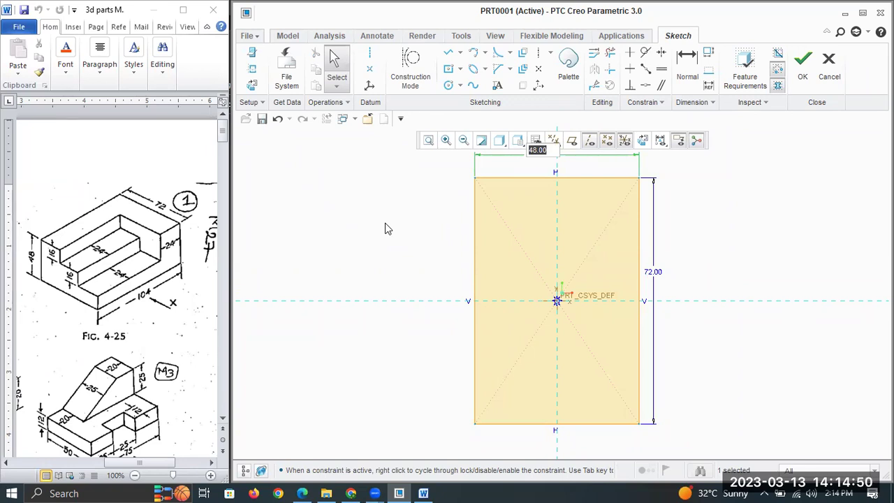
{"action": "type", "text": "72"}
{"action": "key", "text": "Return"}
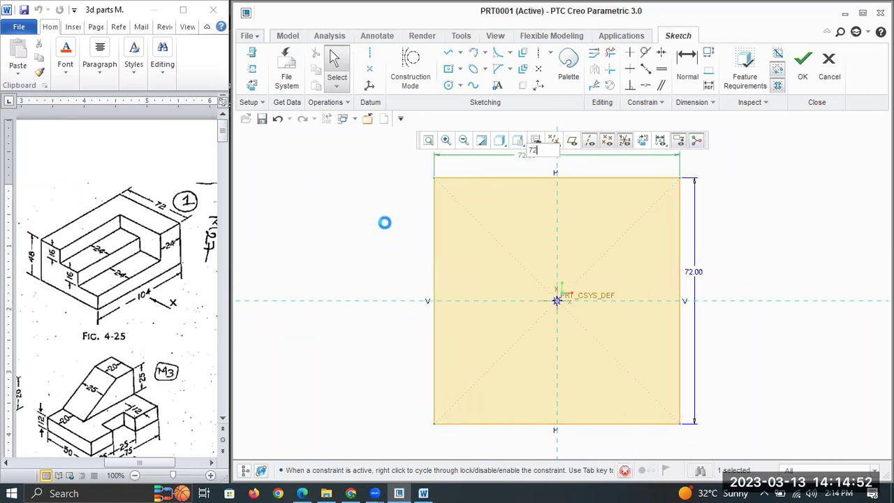
{"action": "double_click", "coordinate": [694, 274]}
{"action": "type", "text": "48"}
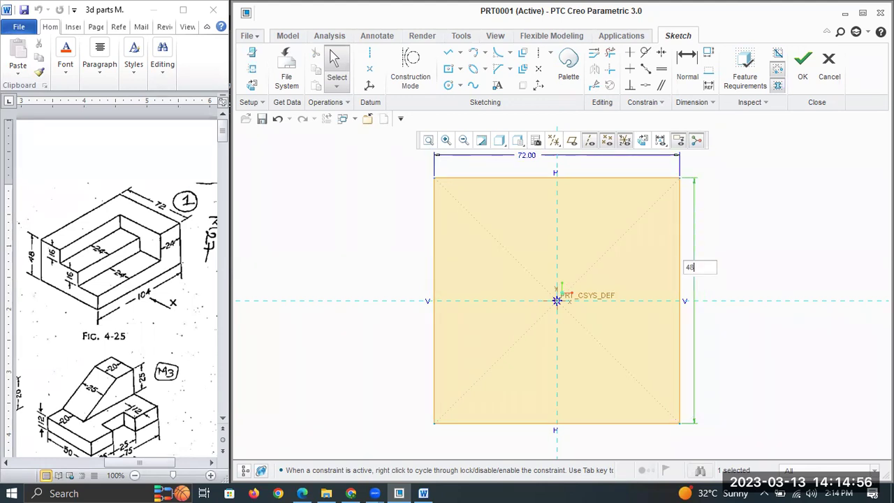
{"action": "key", "text": "Return"}
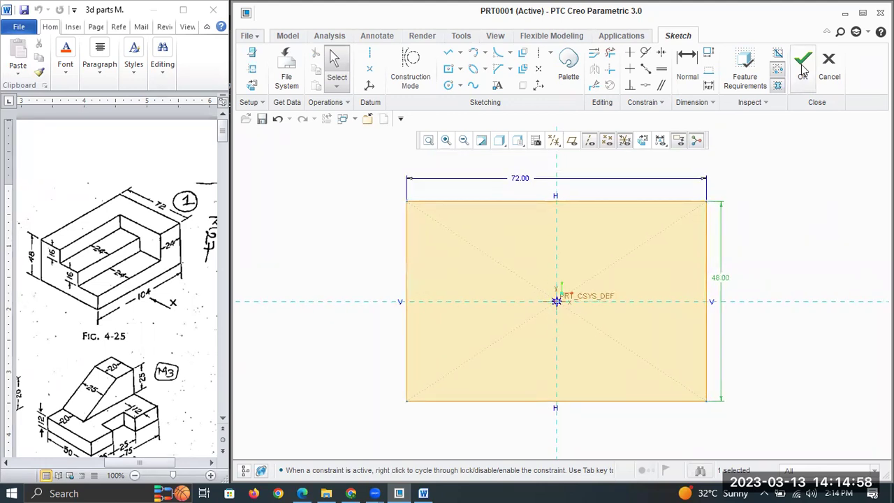
{"action": "left_click", "coordinate": [794, 70]}
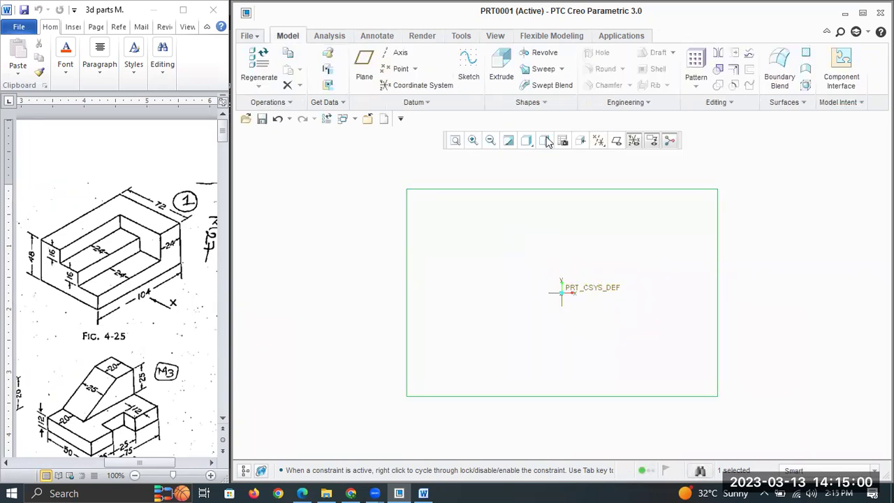
Step: Extrude the rectangle 104 deep with the direction flipped to the back of the sketch plane
{"action": "left_click", "coordinate": [501, 68]}
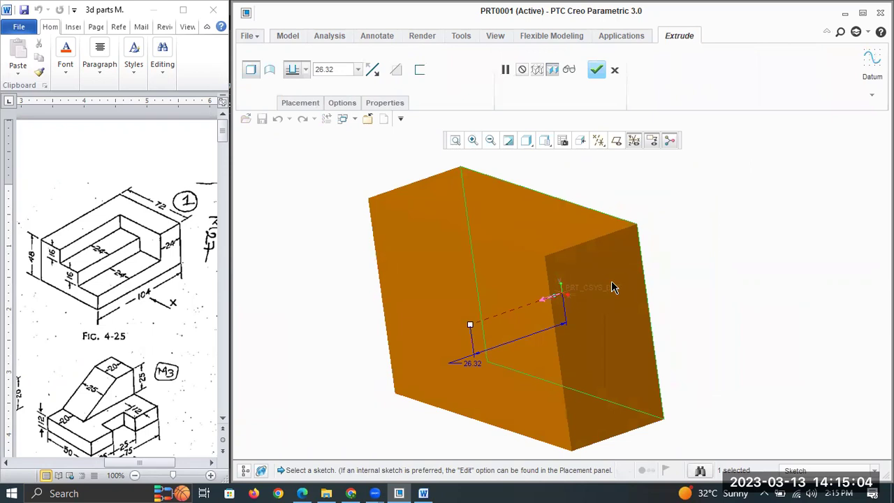
{"action": "key", "text": "ctrl+d"}
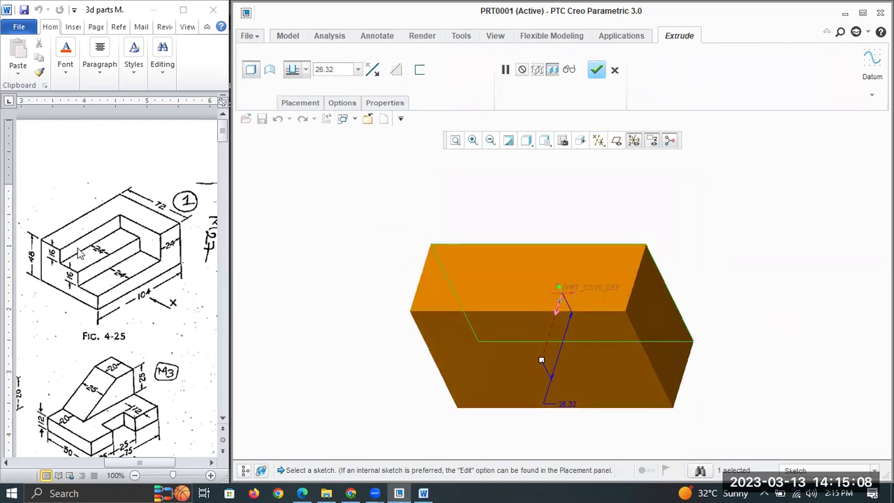
{"action": "left_click", "coordinate": [559, 316]}
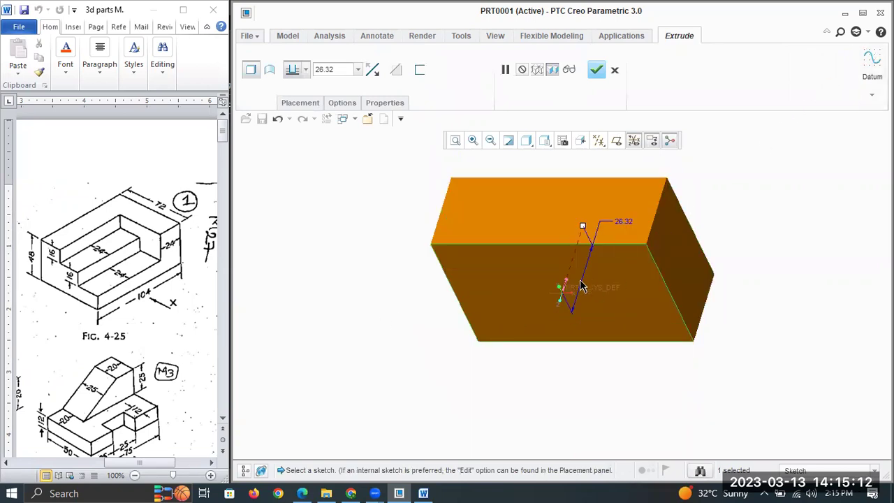
{"action": "scroll", "coordinate": [584, 286], "scroll_direction": "up", "scroll_amount": 1}
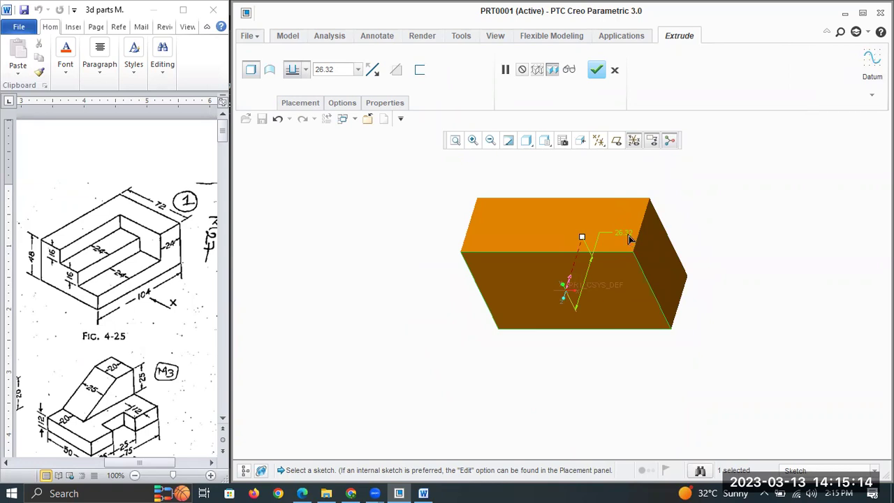
{"action": "type", "text": "10"}
{"action": "key", "text": "Return"}
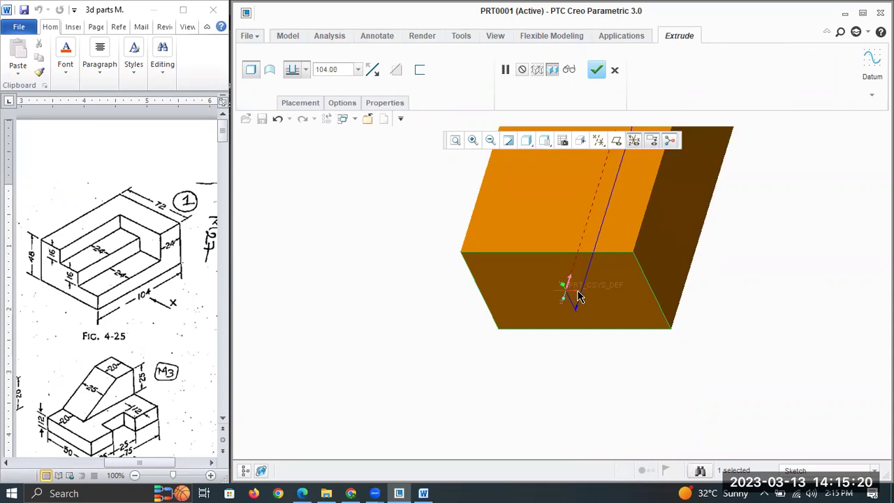
{"action": "scroll", "coordinate": [579, 290], "scroll_direction": "up", "scroll_amount": 2}
{"action": "left_click", "coordinate": [595, 69]}
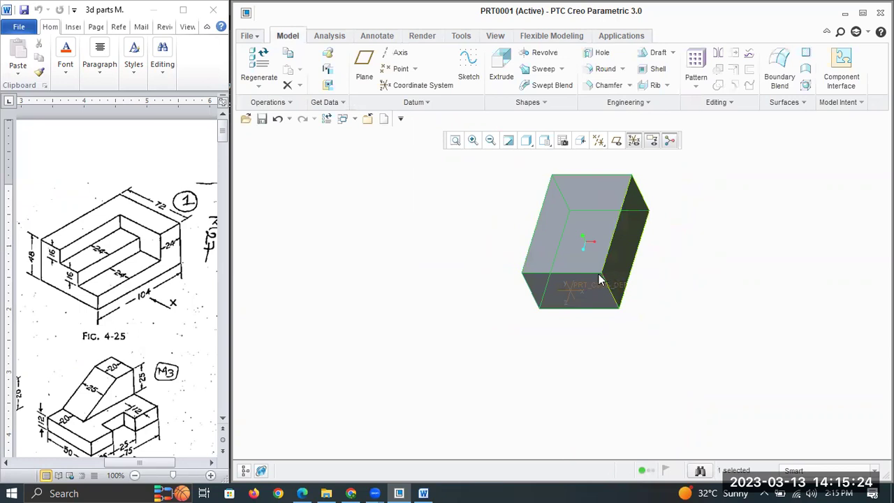
Step: Start a sketch on the block's 72 by 48 front end face and orient the view parallel to it
{"action": "scroll", "coordinate": [606, 269], "scroll_direction": "down", "scroll_amount": 1}
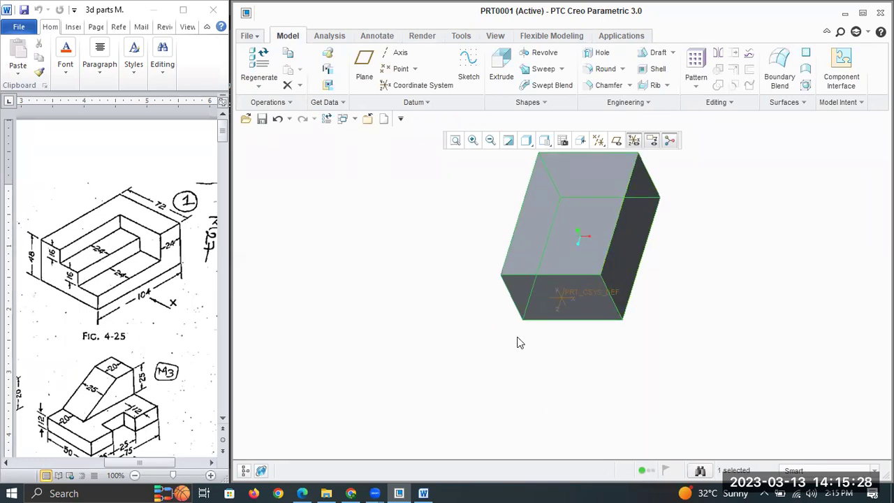
{"action": "left_click", "coordinate": [545, 297]}
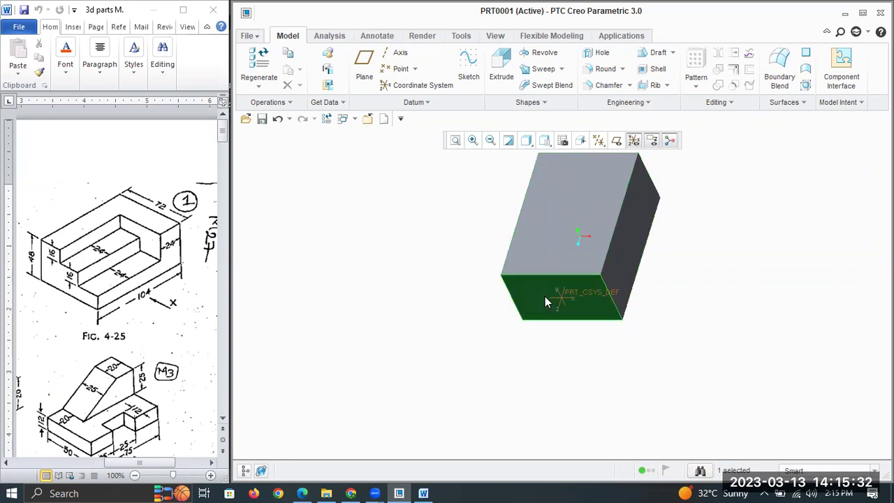
{"action": "left_click", "coordinate": [463, 64]}
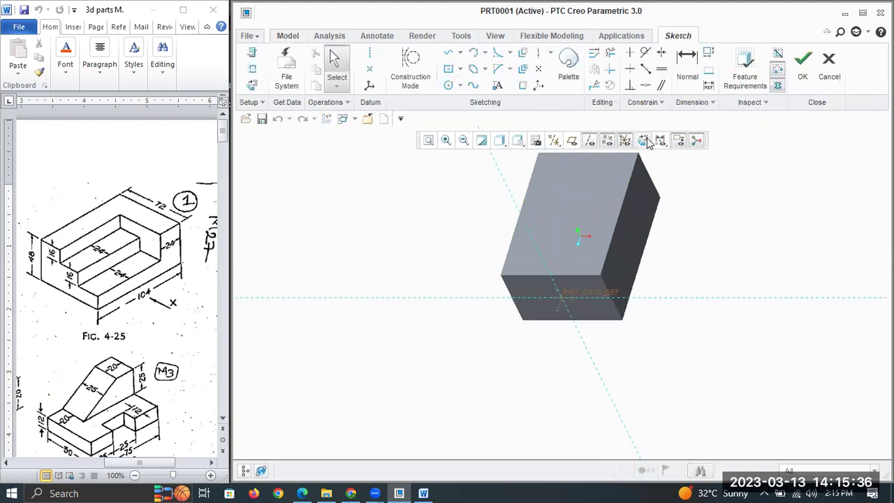
{"action": "left_click", "coordinate": [643, 140]}
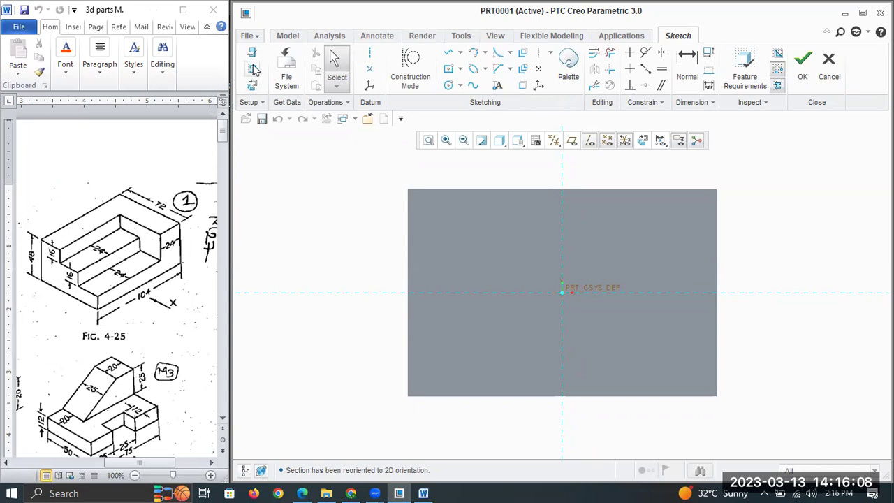
Step: Try to sketch a horizontal line about 35 long along the end face's upper edge, check its alignment closely, and undo it
{"action": "left_click", "coordinate": [449, 55]}
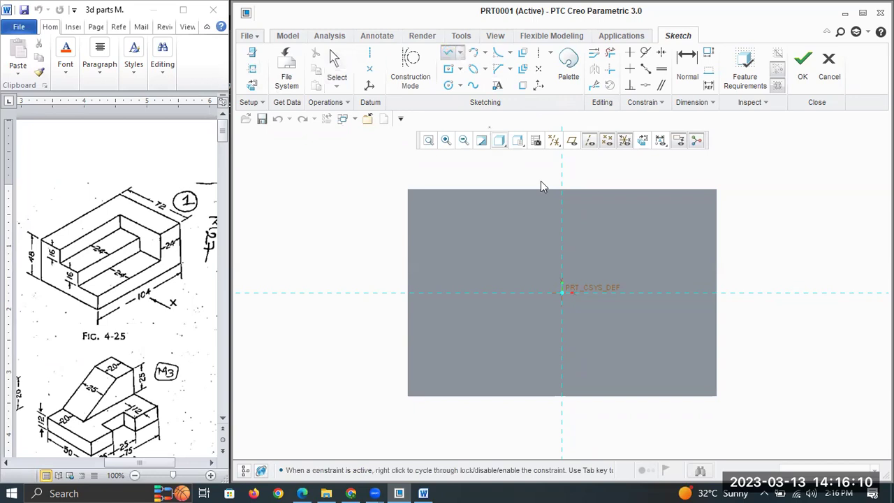
{"action": "left_click", "coordinate": [531, 189]}
{"action": "left_click", "coordinate": [683, 190]}
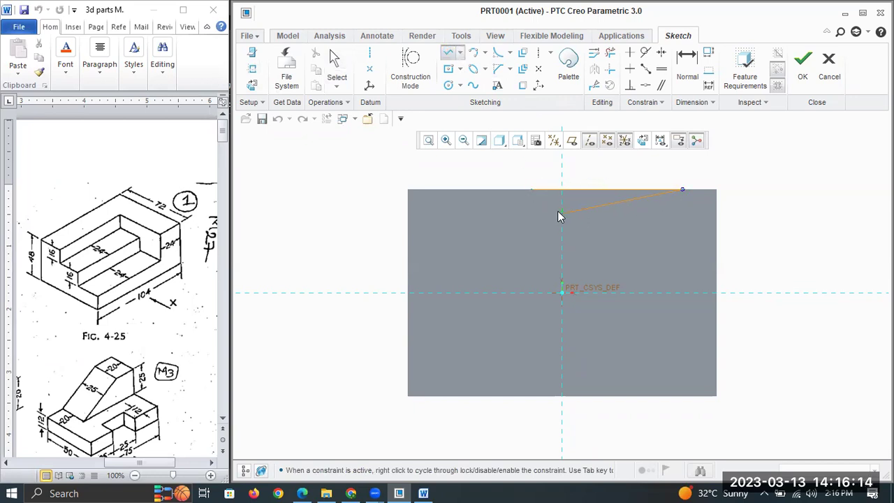
{"action": "scroll", "coordinate": [585, 188], "scroll_direction": "up", "scroll_amount": 2}
{"action": "scroll", "coordinate": [589, 188], "scroll_direction": "up", "scroll_amount": 3}
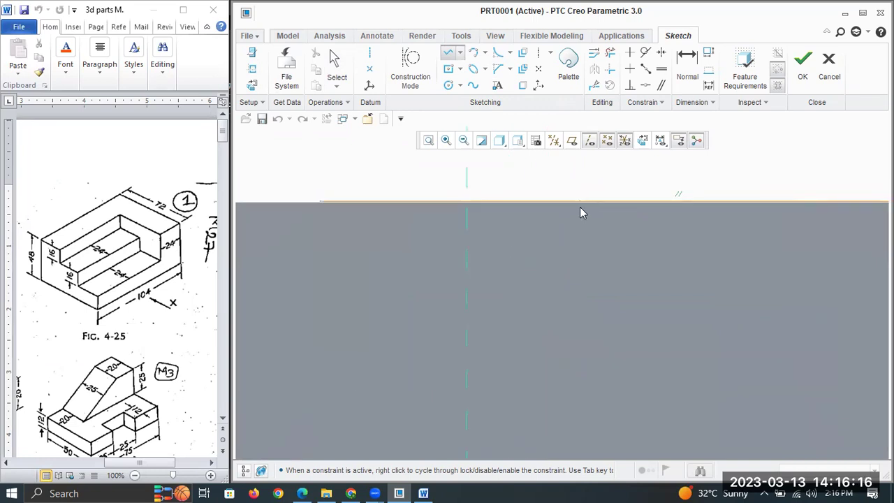
{"action": "scroll", "coordinate": [580, 202], "scroll_direction": "up", "scroll_amount": 3}
{"action": "scroll", "coordinate": [580, 198], "scroll_direction": "up", "scroll_amount": 3}
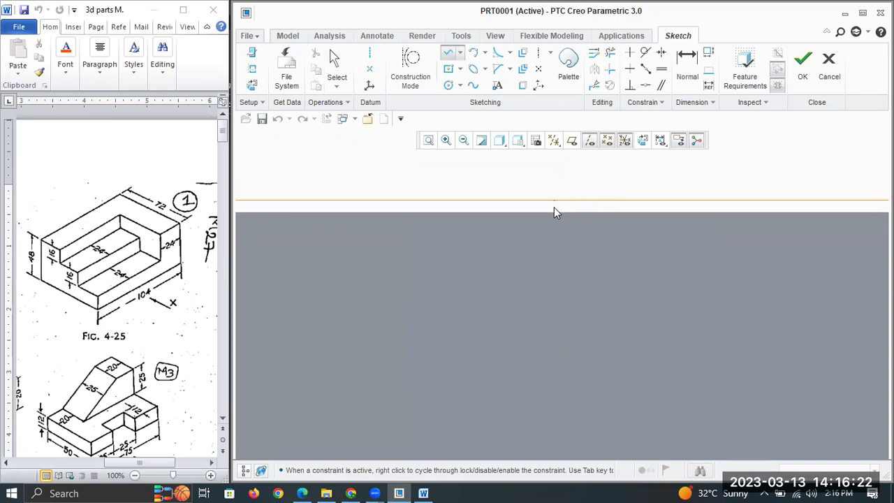
{"action": "scroll", "coordinate": [556, 207], "scroll_direction": "down", "scroll_amount": 3}
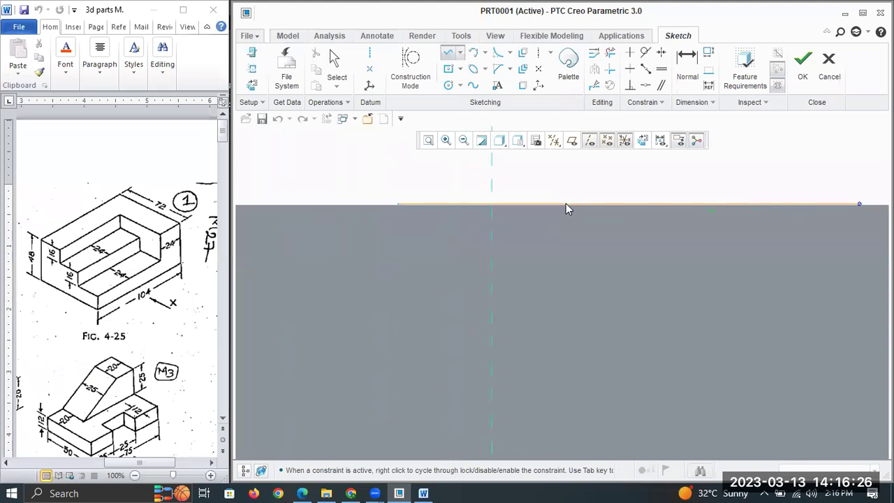
{"action": "scroll", "coordinate": [567, 207], "scroll_direction": "down", "scroll_amount": 3}
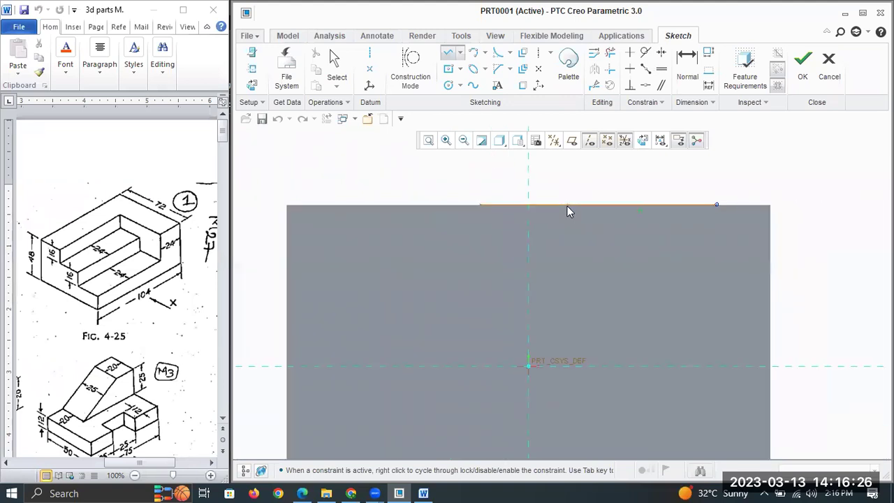
{"action": "middle_click", "coordinate": [624, 195]}
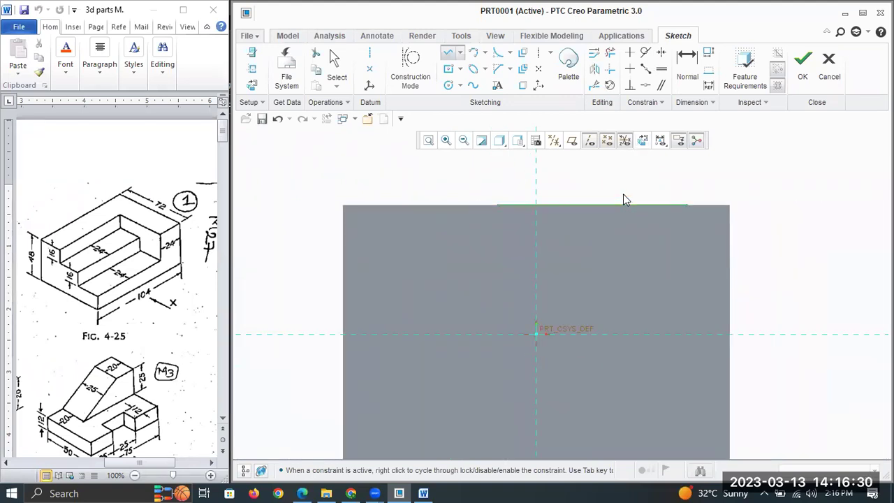
{"action": "middle_click", "coordinate": [581, 168]}
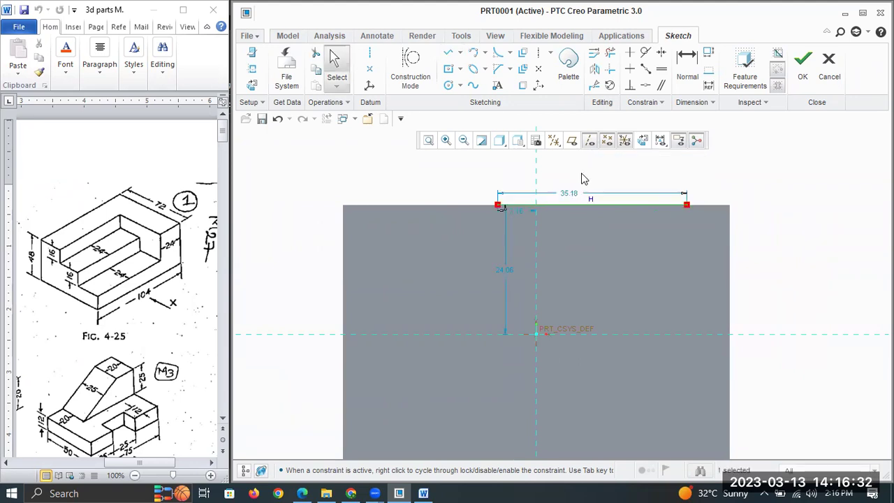
{"action": "key", "text": "ctrl+z"}
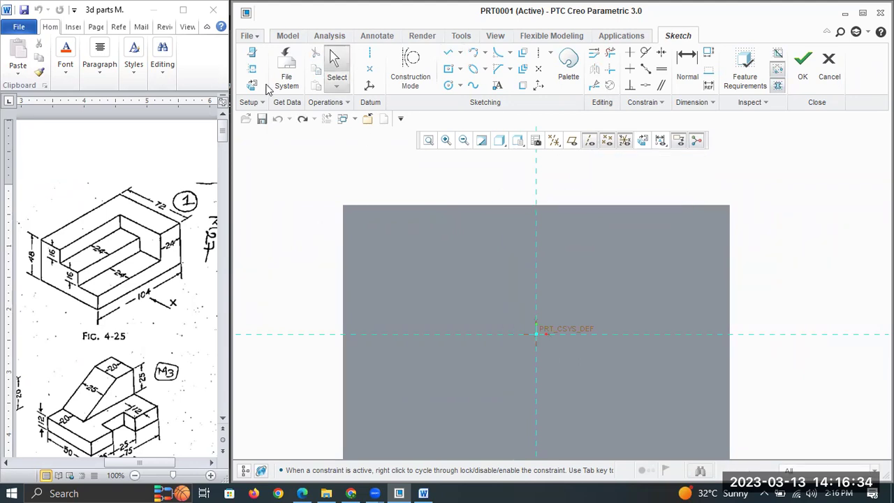
Step: Add the end face's upper edge and right edge as sketch references
{"action": "left_click", "coordinate": [253, 69]}
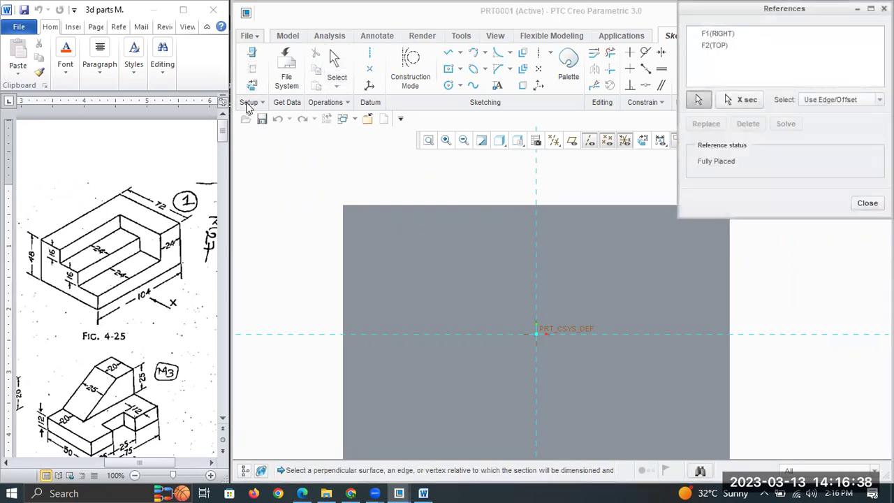
{"action": "left_click", "coordinate": [508, 203]}
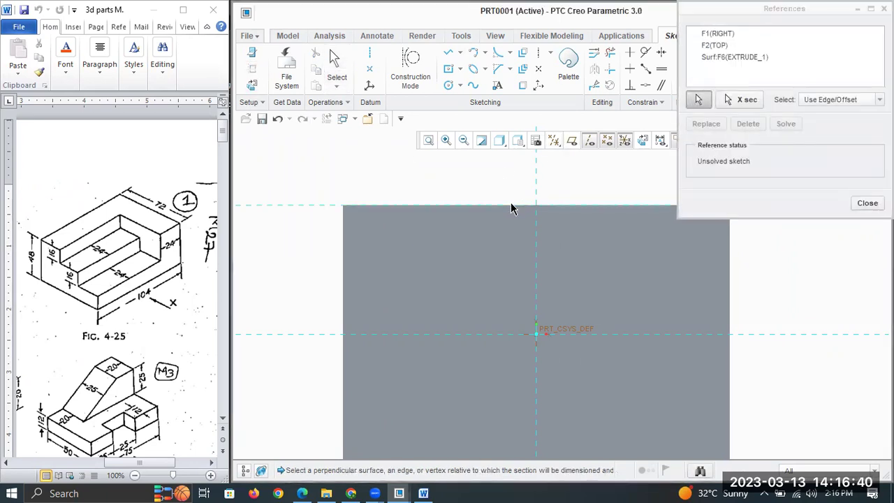
{"action": "left_click", "coordinate": [731, 267]}
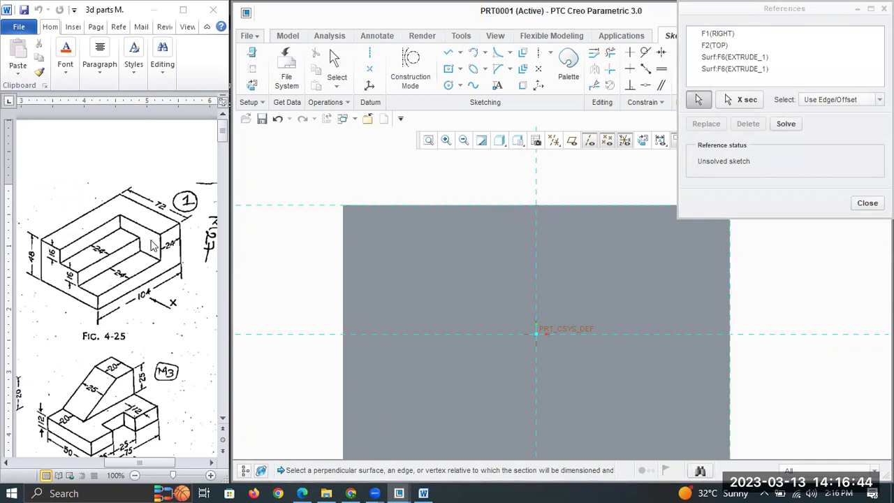
{"action": "left_click", "coordinate": [868, 203]}
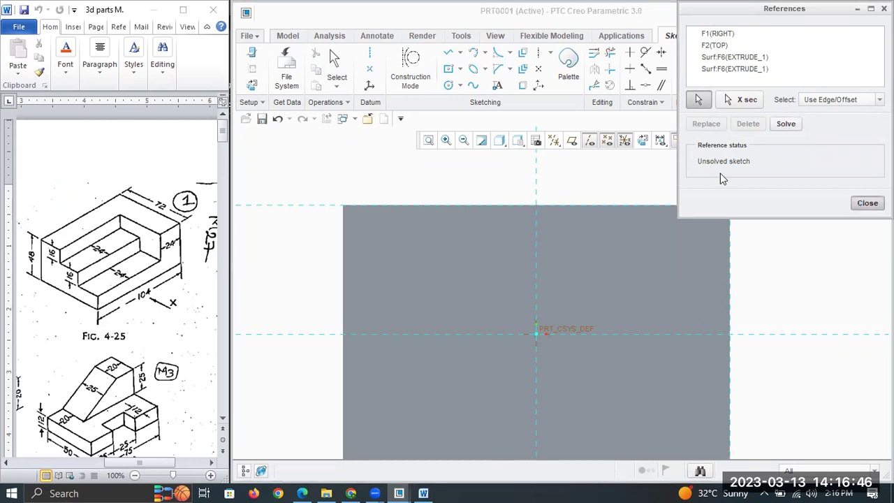
Step: Sketch a closed six-line stepped outline from the end face's upper right corner, about 53 along the upper edge and 37 down the right edge
{"action": "left_click", "coordinate": [449, 55]}
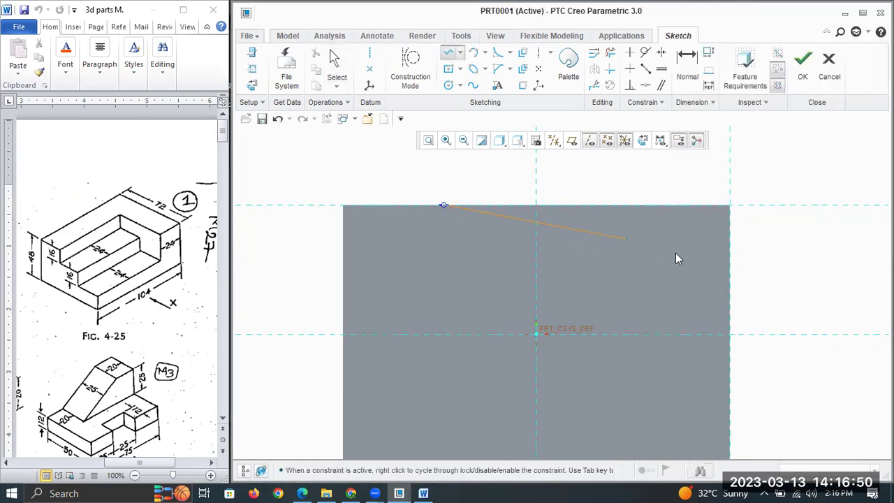
{"action": "left_click", "coordinate": [731, 206]}
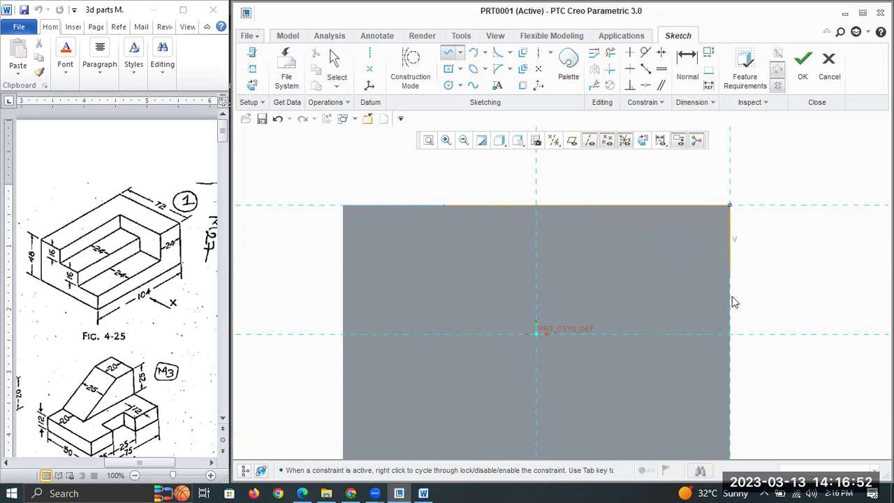
{"action": "left_click", "coordinate": [730, 404]}
{"action": "middle_click", "coordinate": [730, 408]}
{"action": "left_click", "coordinate": [415, 312]}
{"action": "left_click", "coordinate": [443, 205]}
{"action": "middle_click_drag", "start_coordinate": [511, 176], "coordinate": [564, 188]}
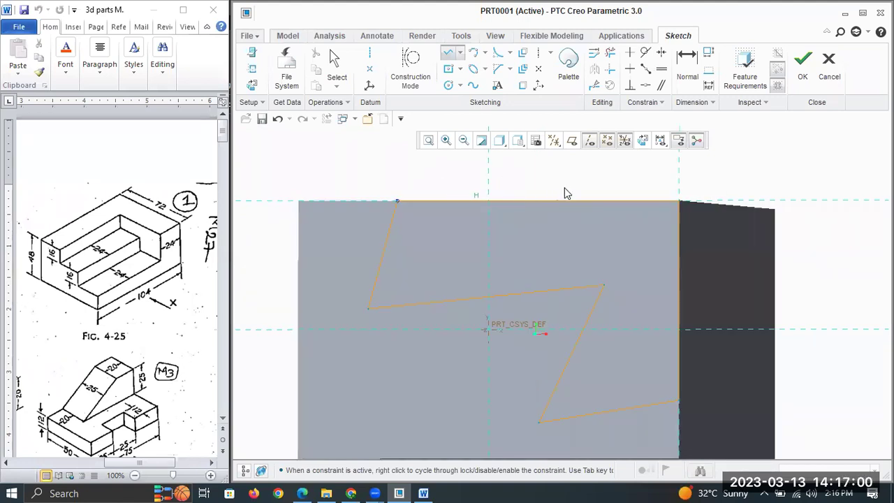
{"action": "middle_click", "coordinate": [564, 186]}
{"action": "middle_click", "coordinate": [614, 176]}
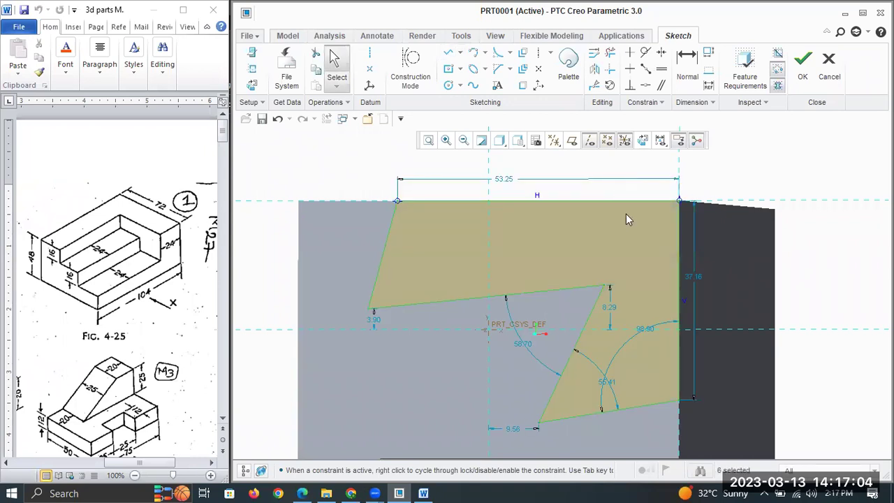
Step: Constrain the outline's two slanted riser lines to vertical and its two slanted tread lines to horizontal
{"action": "left_click", "coordinate": [643, 140]}
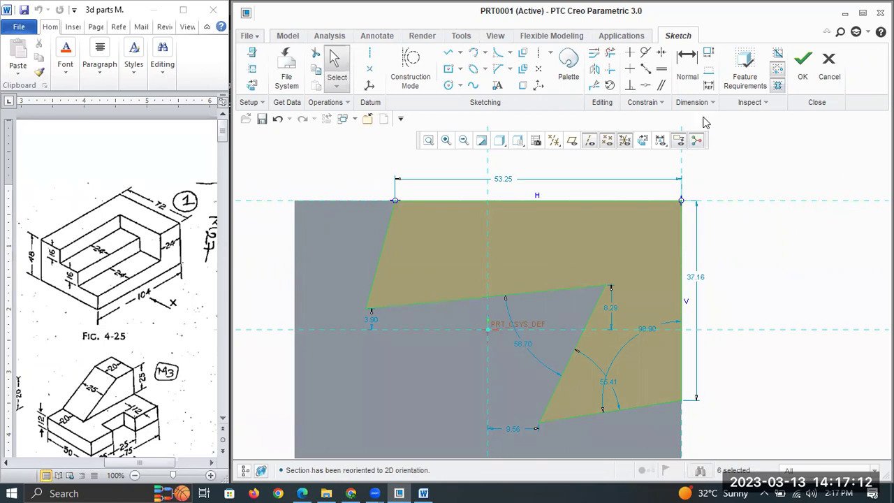
{"action": "left_click", "coordinate": [632, 54]}
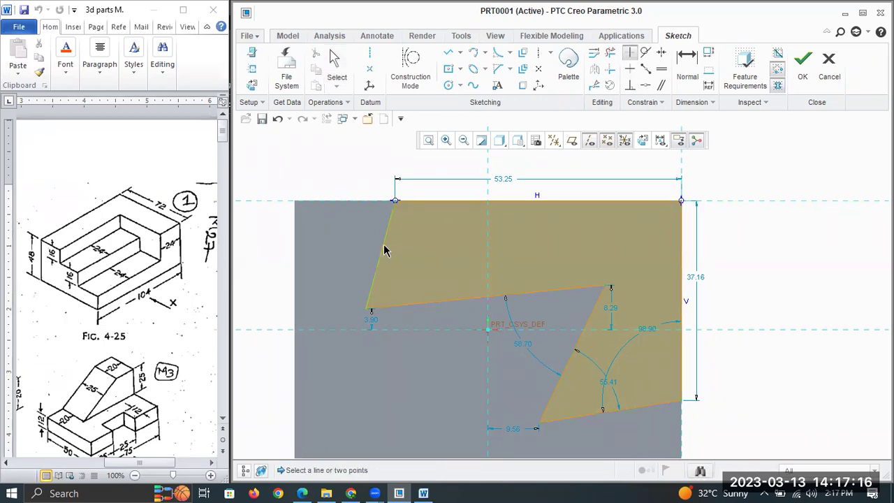
{"action": "left_click", "coordinate": [385, 251]}
{"action": "left_click", "coordinate": [567, 376]}
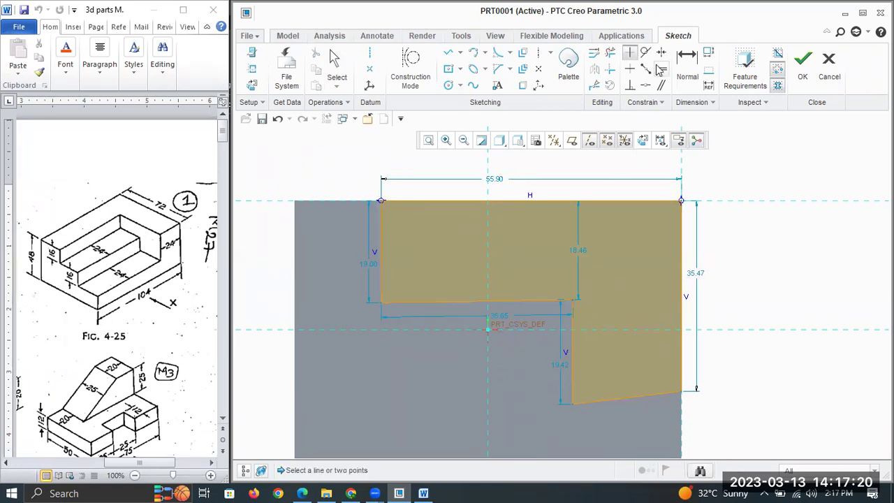
{"action": "left_click", "coordinate": [630, 69]}
{"action": "left_click", "coordinate": [480, 301]}
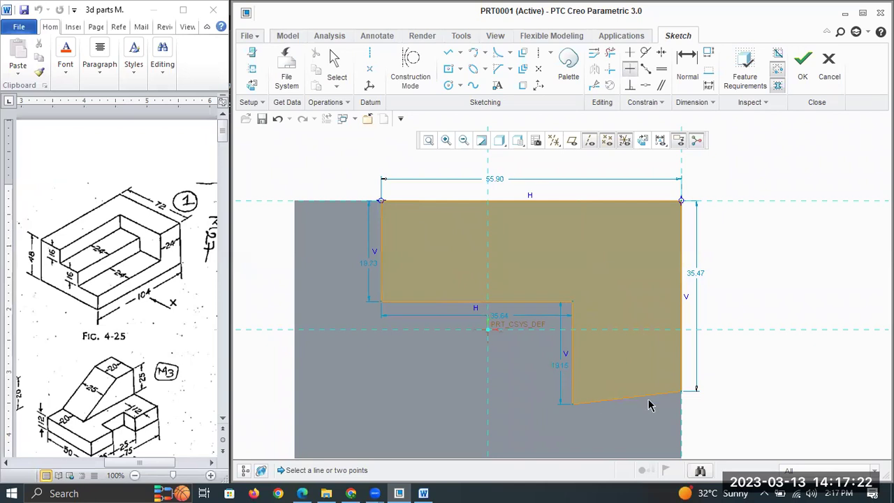
{"action": "left_click", "coordinate": [629, 404]}
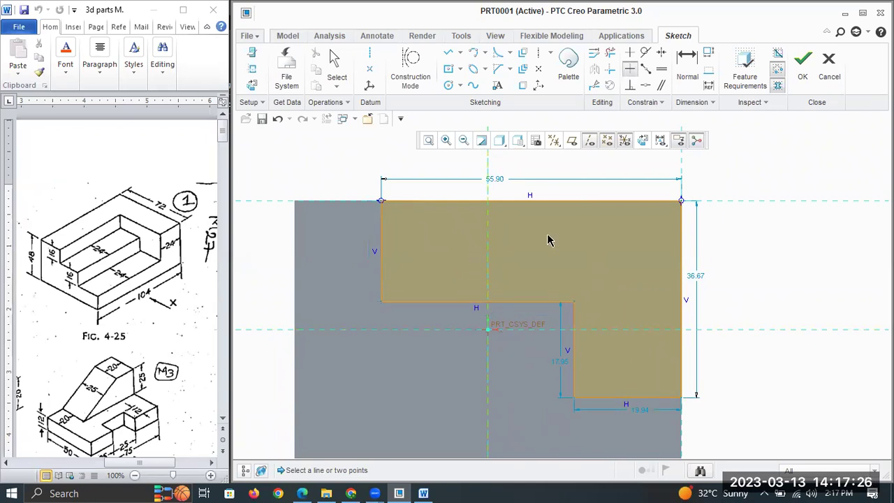
Step: Apply equal-length constraints between the outline's two risers and between its two treads
{"action": "left_click", "coordinate": [662, 72]}
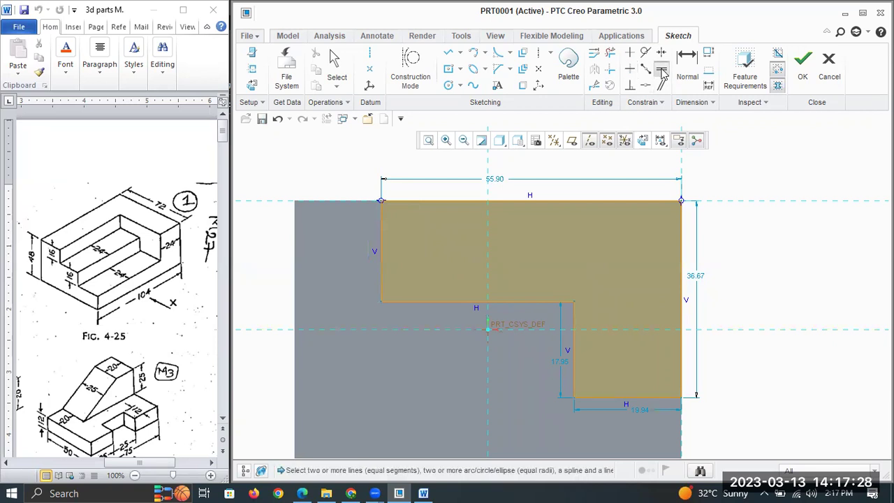
{"action": "left_click", "coordinate": [383, 238]}
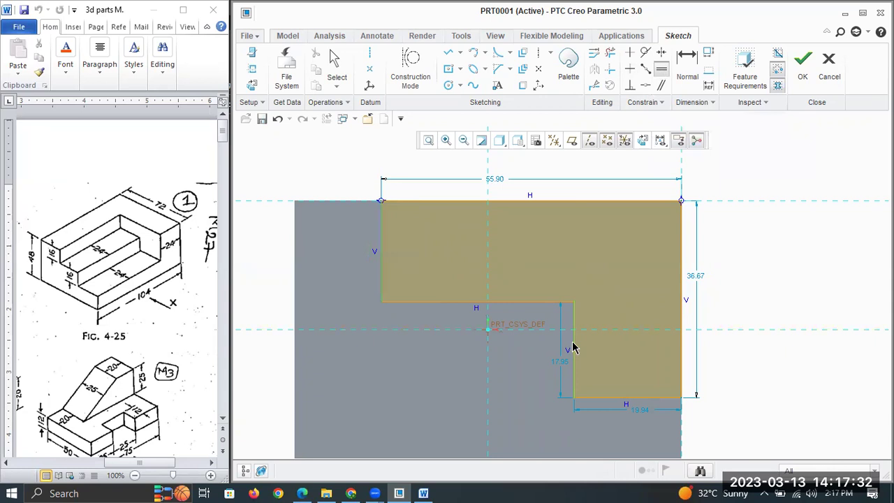
{"action": "left_click", "coordinate": [573, 348]}
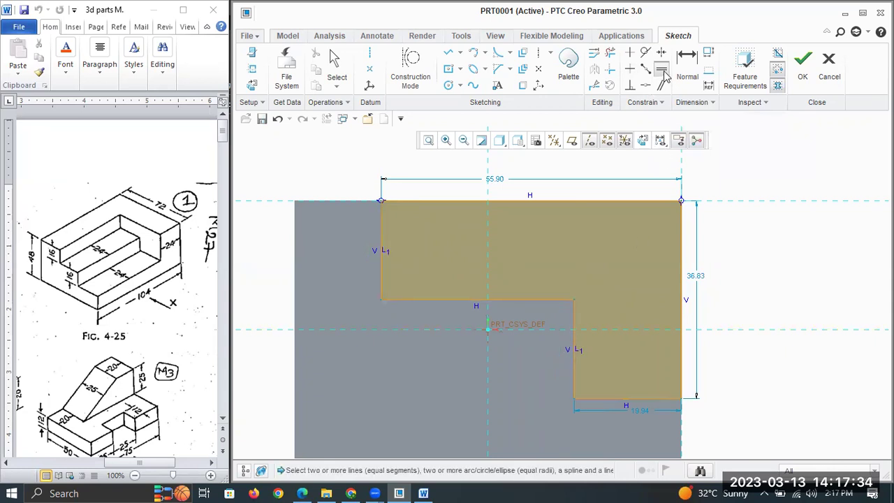
{"action": "left_click", "coordinate": [469, 300]}
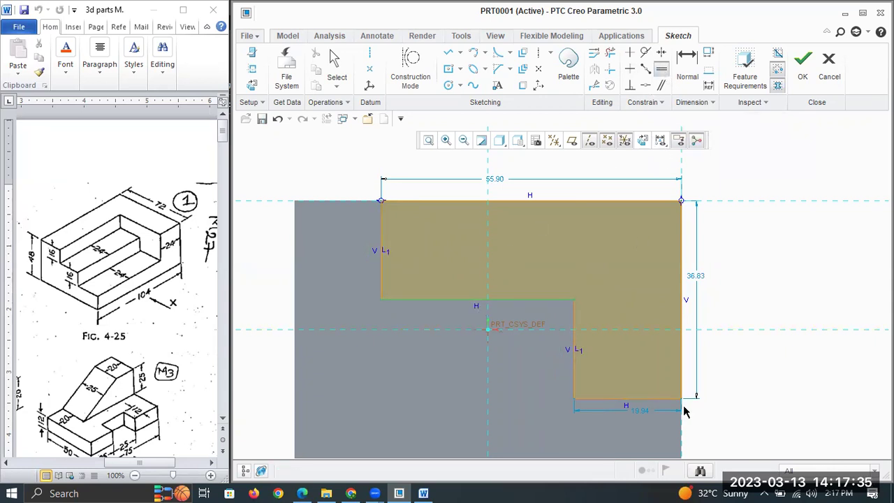
{"action": "left_click", "coordinate": [633, 401]}
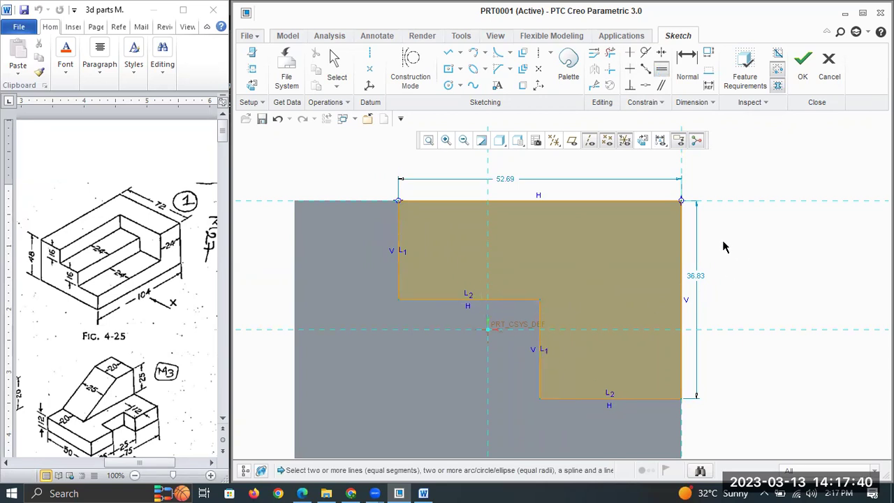
{"action": "middle_click", "coordinate": [732, 260]}
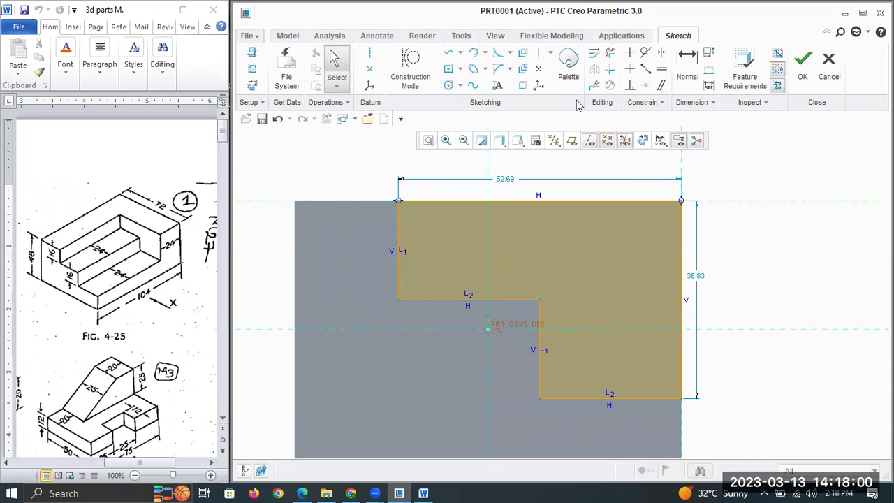
Step: Dimension the height of the outline's upper riser and the width of its upper tread
{"action": "left_click", "coordinate": [688, 61]}
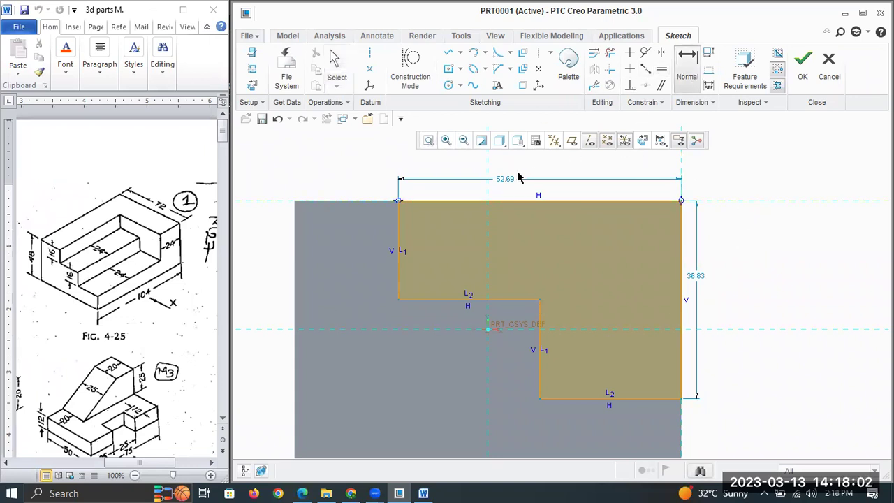
{"action": "left_click", "coordinate": [397, 239]}
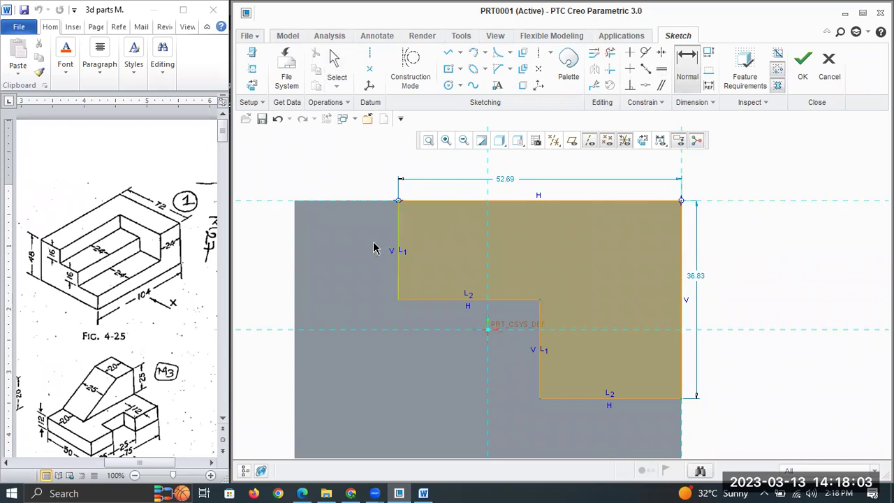
{"action": "middle_click", "coordinate": [334, 244]}
{"action": "left_click", "coordinate": [467, 299]}
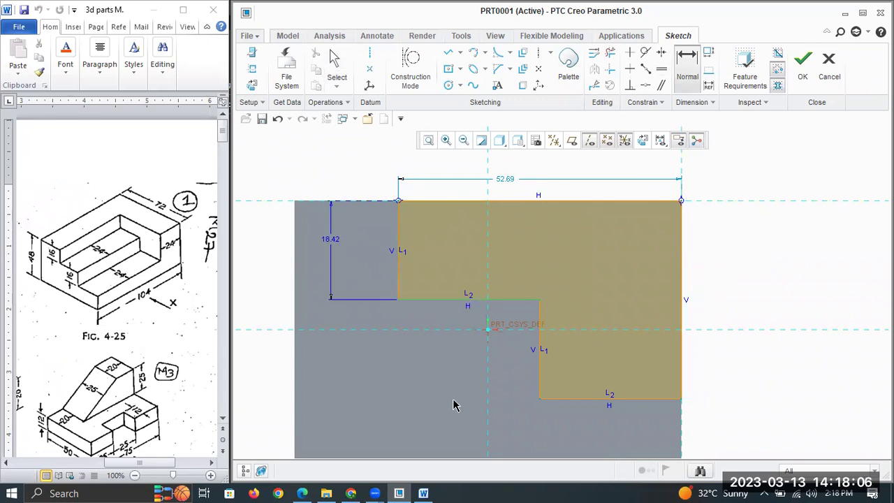
{"action": "middle_click", "coordinate": [454, 434]}
{"action": "middle_click", "coordinate": [451, 340]}
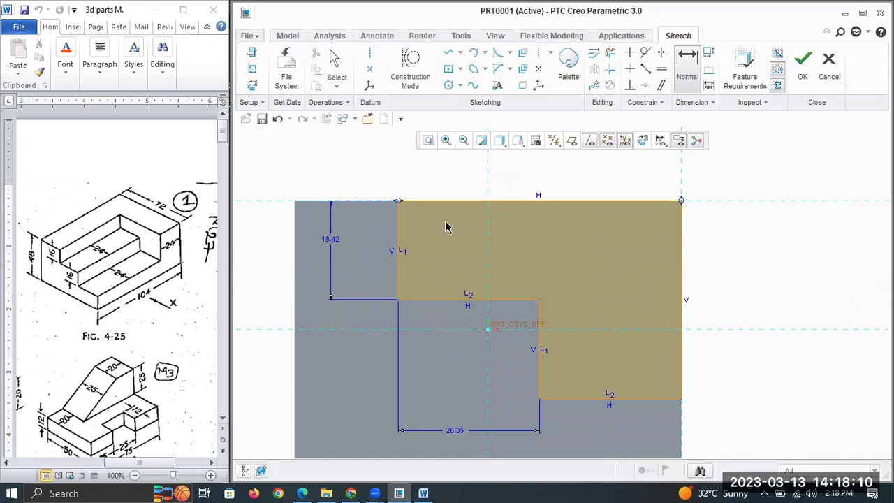
{"action": "middle_click", "coordinate": [484, 168]}
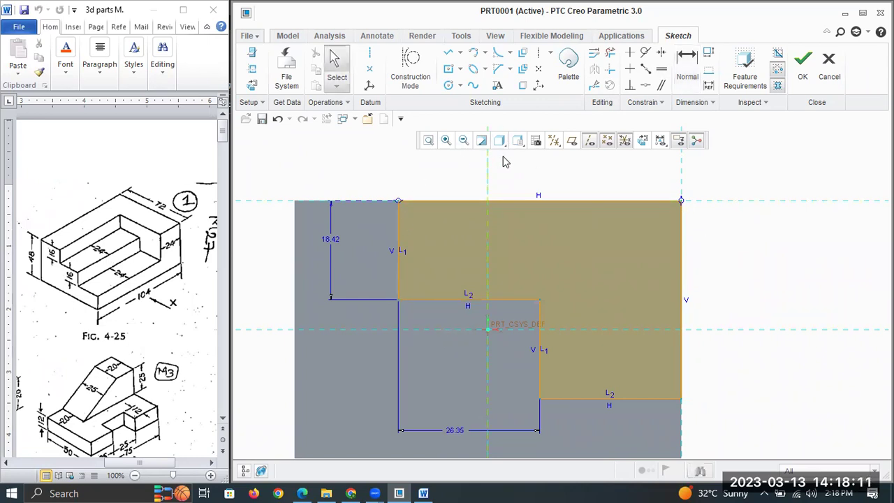
Step: Set the riser height to 16 and the tread width to 24 together without intermediate regeneration, and finish the sketch
{"action": "left_click", "coordinate": [594, 57]}
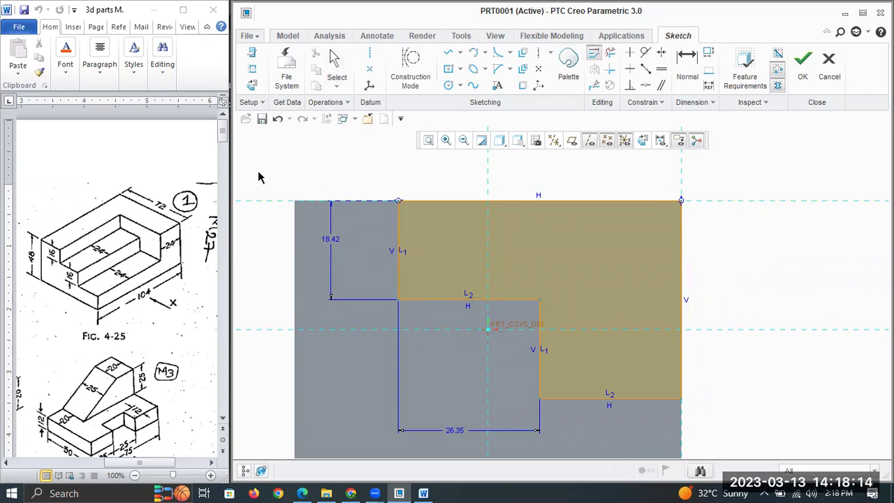
{"action": "left_click", "coordinate": [333, 239]}
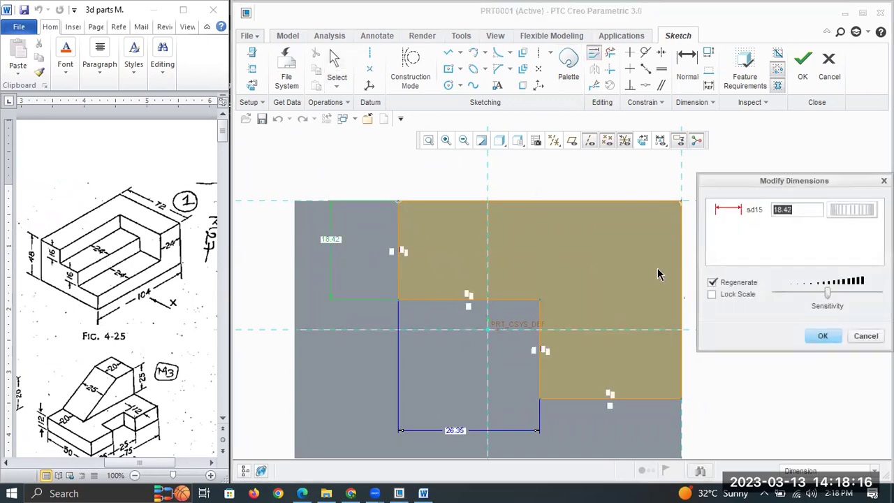
{"action": "left_click", "coordinate": [714, 283]}
{"action": "double_click", "coordinate": [804, 209]}
{"action": "type", "text": "16"}
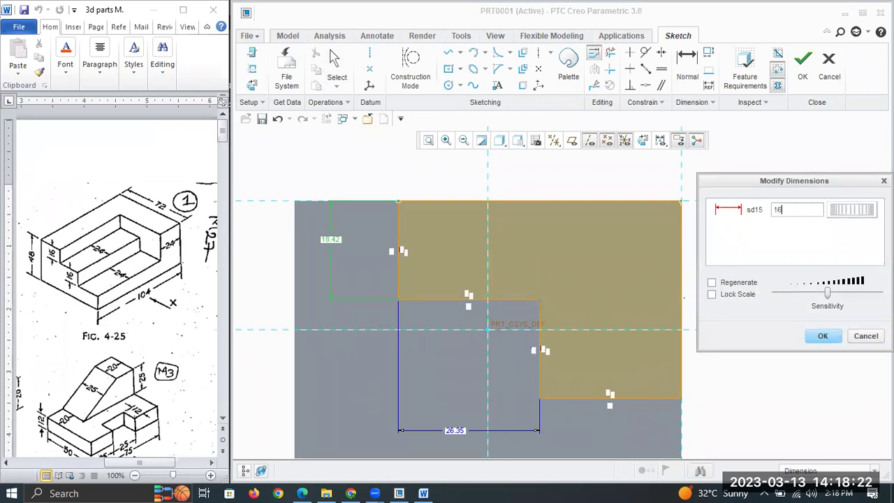
{"action": "left_click", "coordinate": [455, 430]}
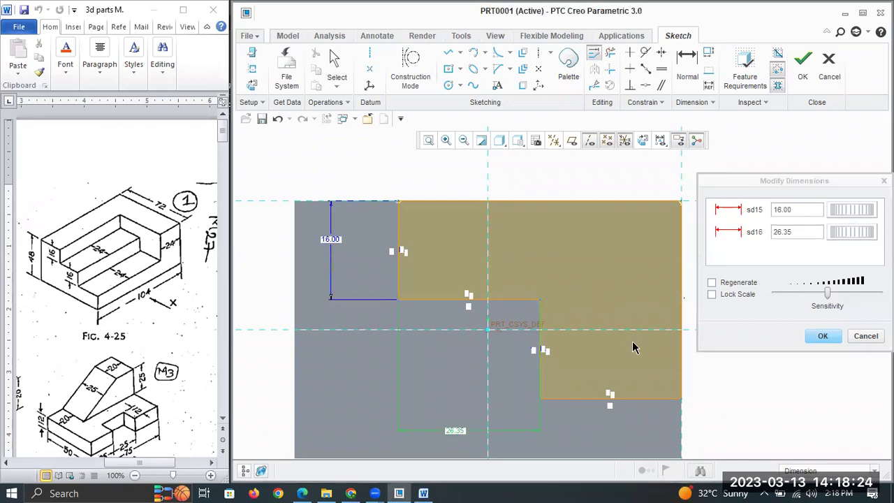
{"action": "left_click", "coordinate": [796, 236]}
{"action": "type", "text": "24"}
{"action": "left_click", "coordinate": [714, 284]}
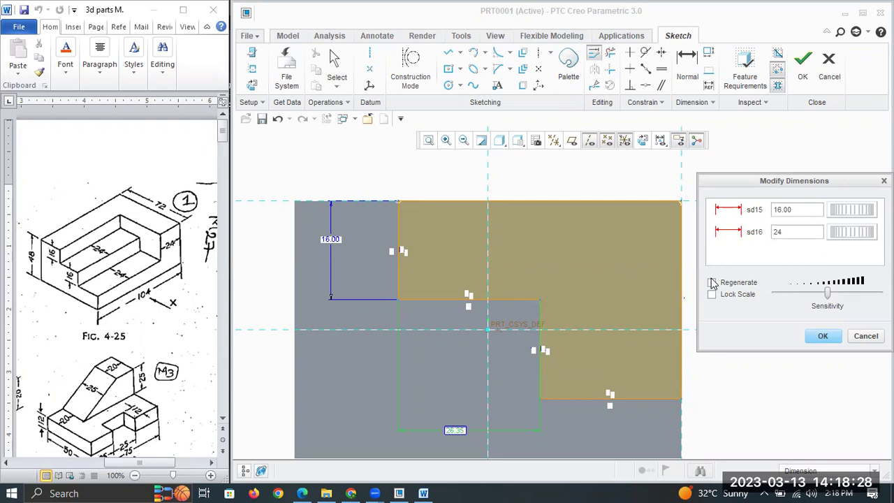
{"action": "left_click", "coordinate": [823, 337]}
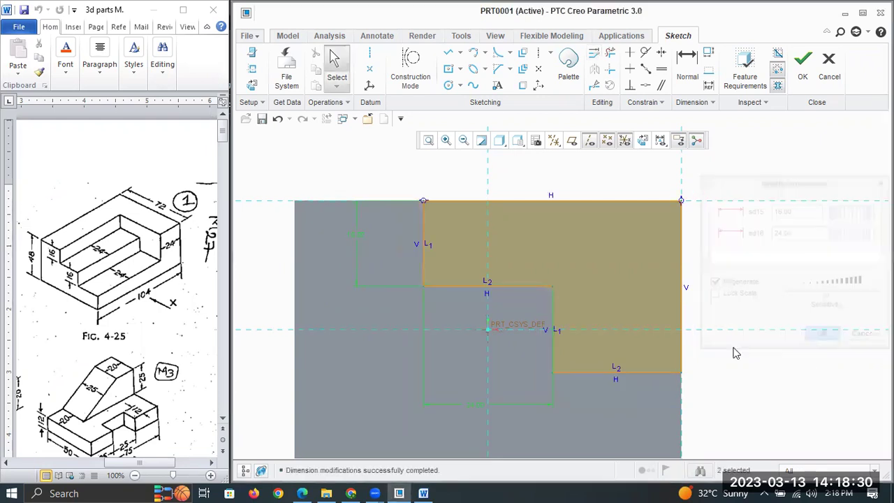
{"action": "left_click", "coordinate": [803, 64]}
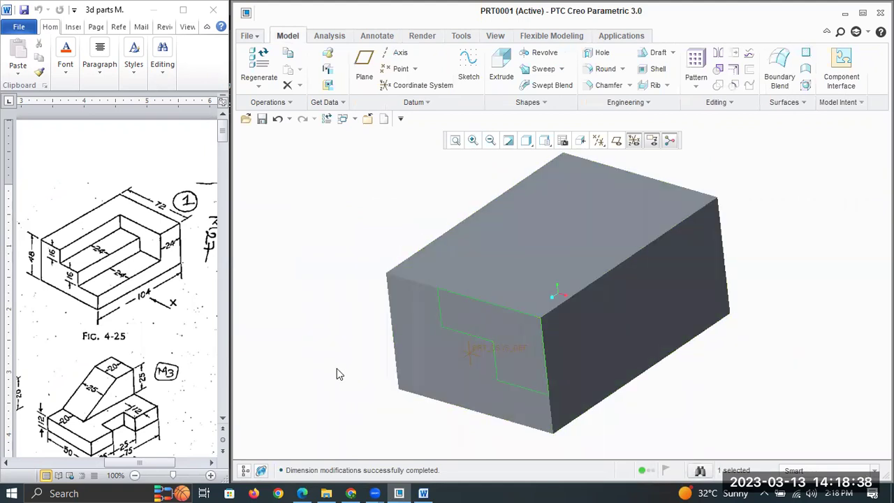
Step: Extrude the stepped sketch 80 into the block as a material-removing cut
{"action": "left_click", "coordinate": [497, 68]}
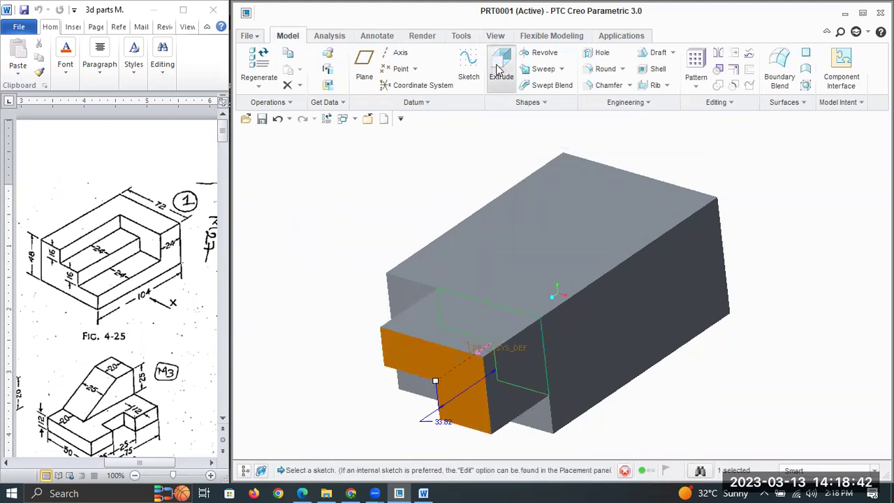
{"action": "left_click_drag", "start_coordinate": [435, 383], "coordinate": [488, 353]}
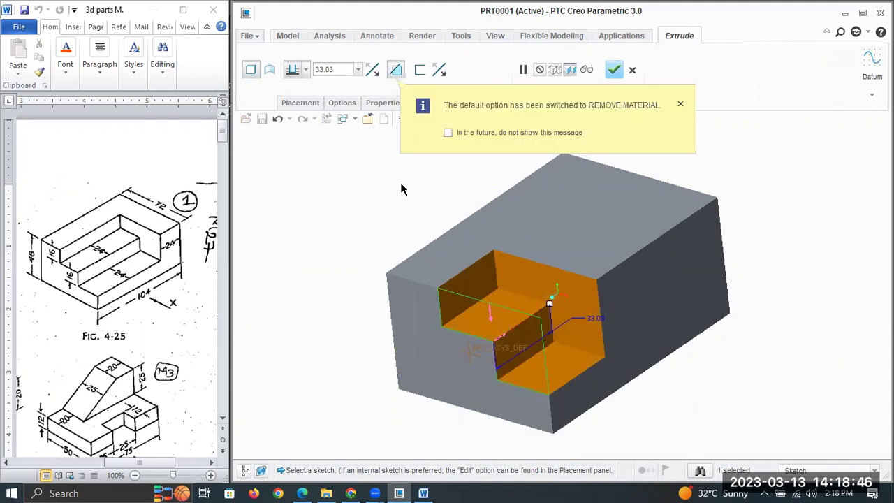
{"action": "left_click", "coordinate": [396, 71]}
{"action": "left_click", "coordinate": [397, 71]}
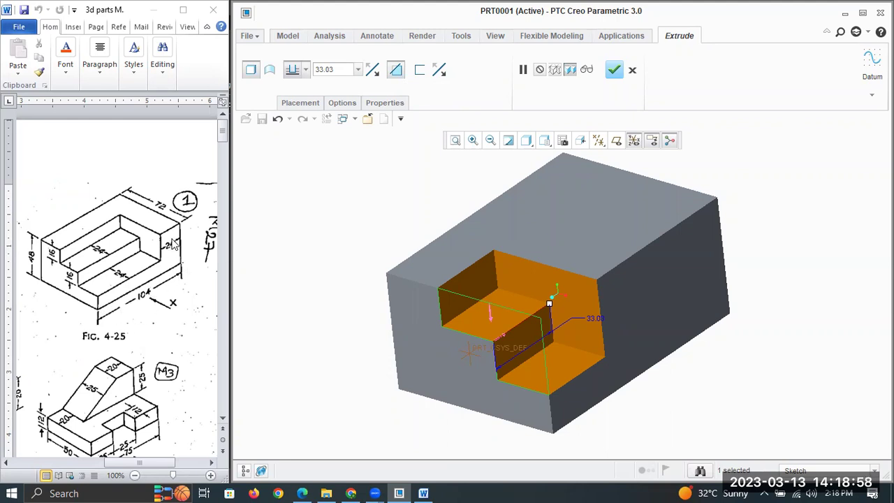
{"action": "left_click", "coordinate": [598, 319]}
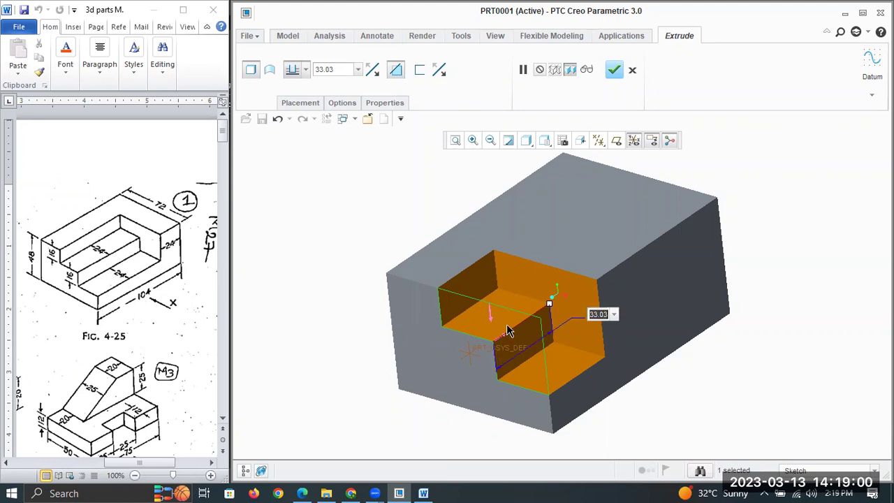
{"action": "type", "text": "80"}
{"action": "key", "text": "Return"}
{"action": "left_click", "coordinate": [614, 70]}
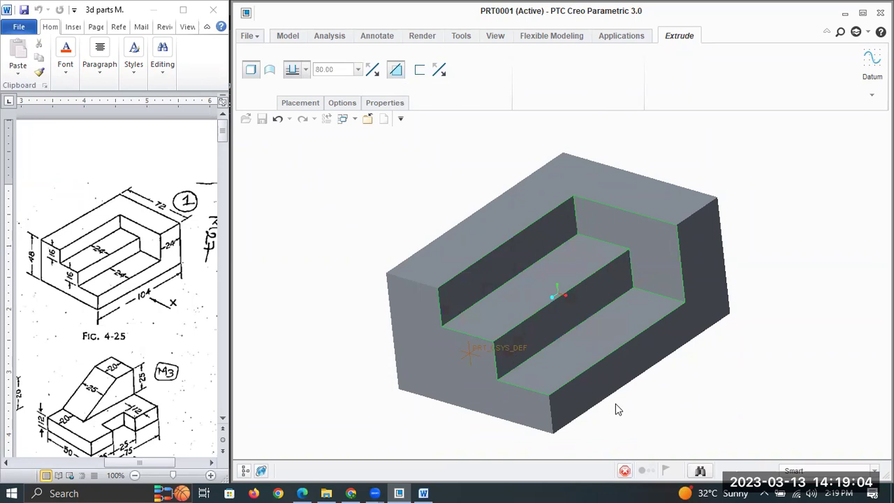
{"action": "scroll", "coordinate": [616, 397], "scroll_direction": "up", "scroll_amount": 2}
{"action": "scroll", "coordinate": [636, 352], "scroll_direction": "down", "scroll_amount": 1}
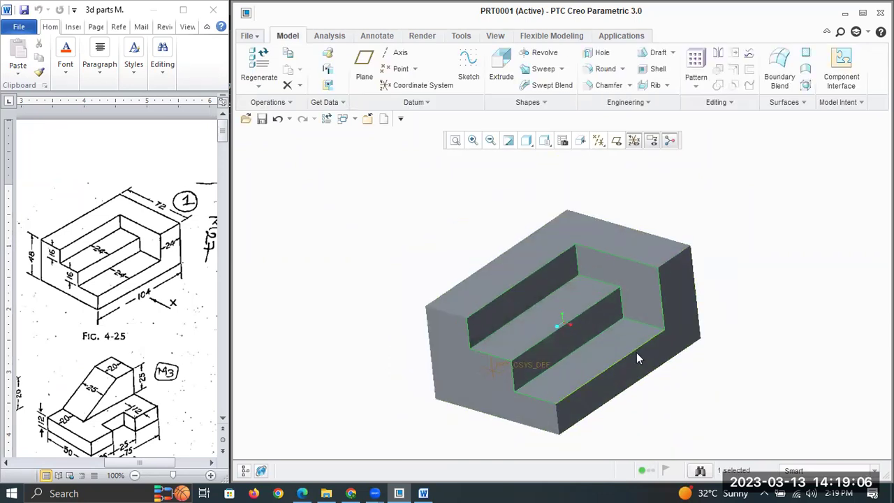
Step: Compare the stepped block in the Shading With Edges, Shading and No Hidden display styles
{"action": "left_click", "coordinate": [528, 142]}
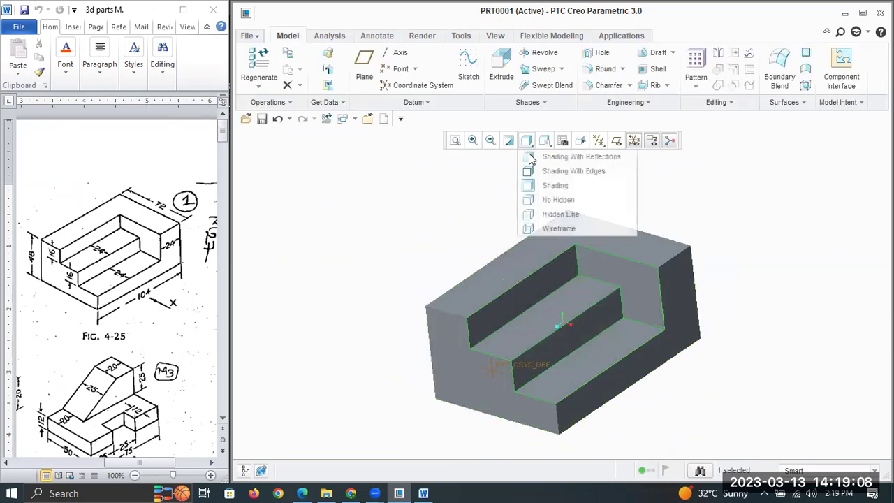
{"action": "left_click", "coordinate": [556, 173]}
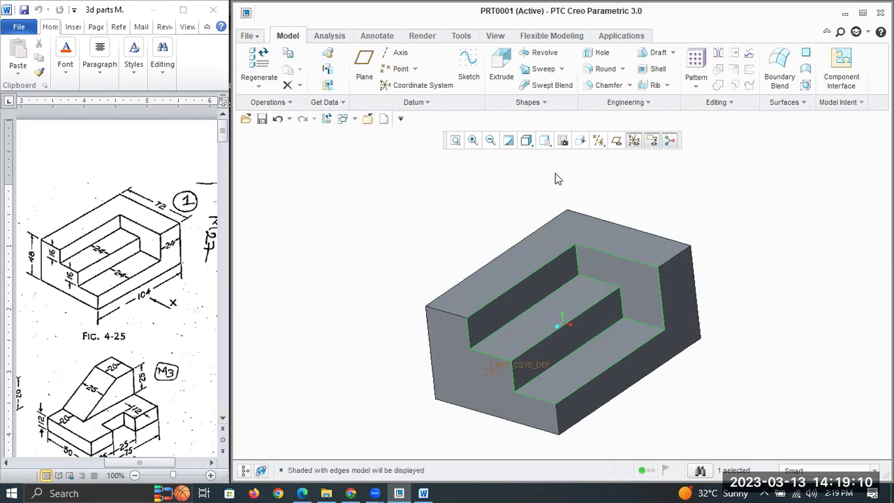
{"action": "left_click", "coordinate": [526, 144]}
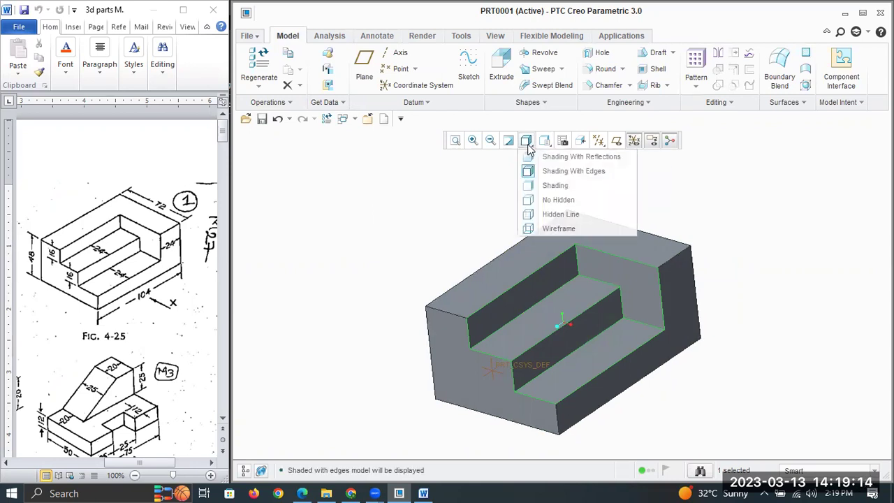
{"action": "left_click", "coordinate": [544, 185]}
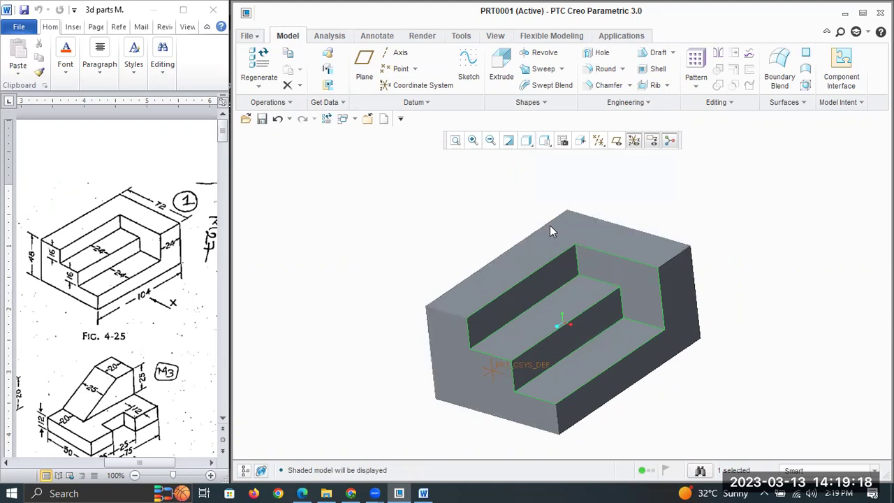
{"action": "left_click", "coordinate": [526, 140]}
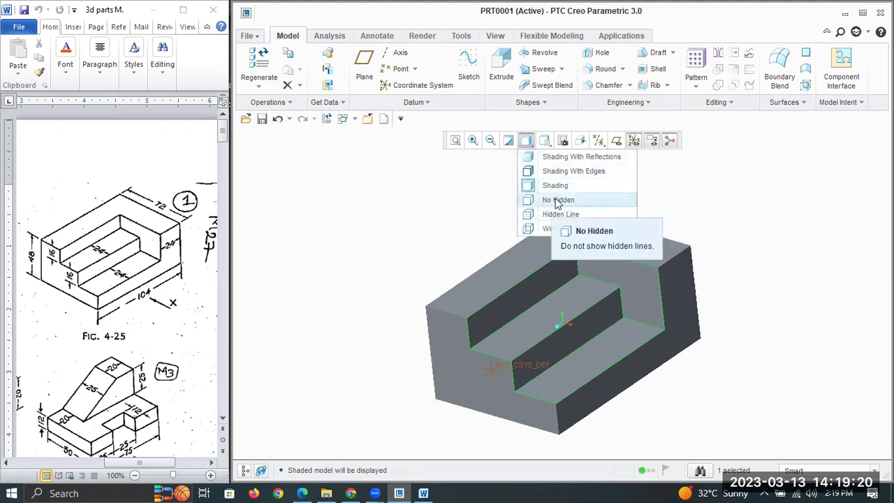
{"action": "left_click", "coordinate": [558, 200]}
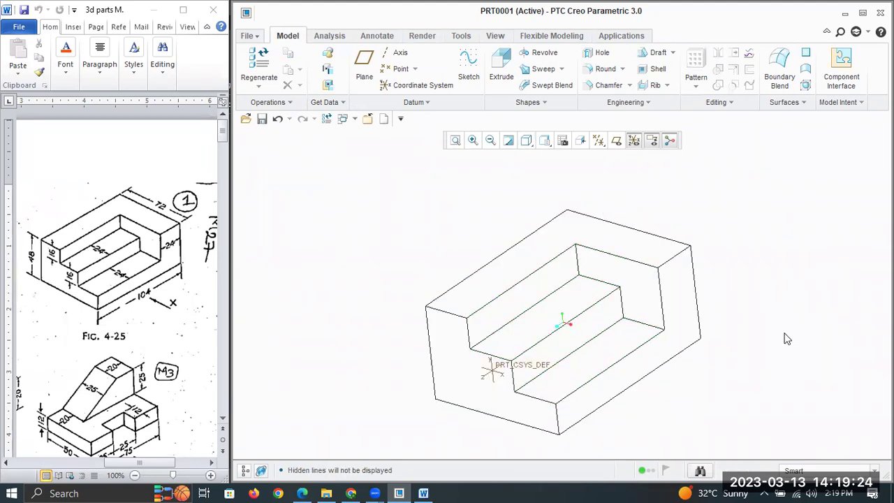
Step: View the stepped block in the Hidden Line and Wireframe display styles
{"action": "left_click", "coordinate": [526, 141]}
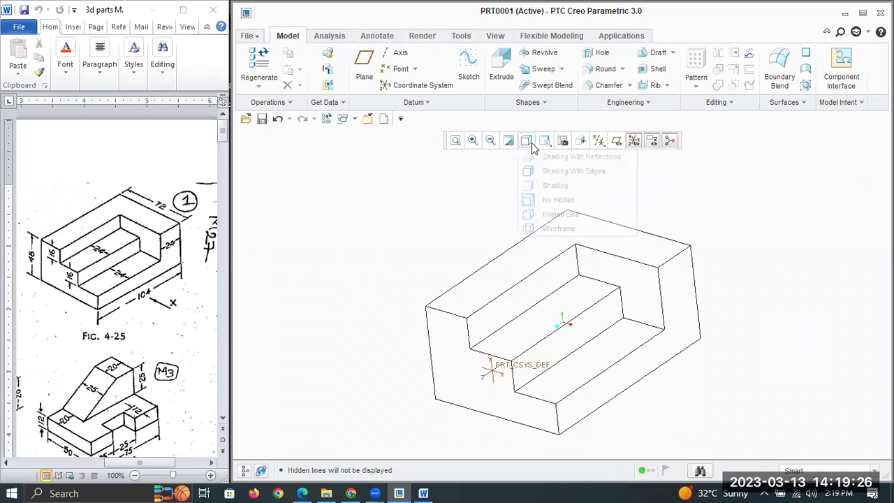
{"action": "left_click", "coordinate": [560, 213]}
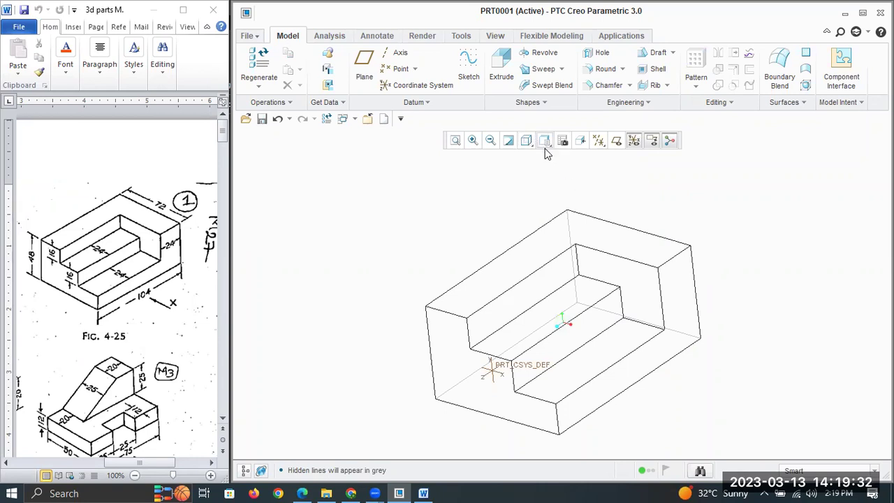
{"action": "left_click", "coordinate": [568, 213]}
{"action": "left_click", "coordinate": [621, 189]}
{"action": "left_click", "coordinate": [527, 141]}
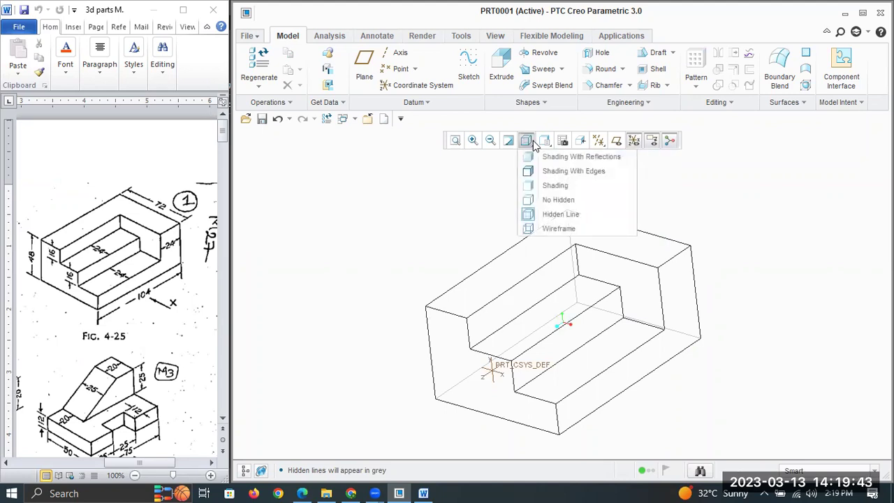
{"action": "left_click", "coordinate": [553, 229]}
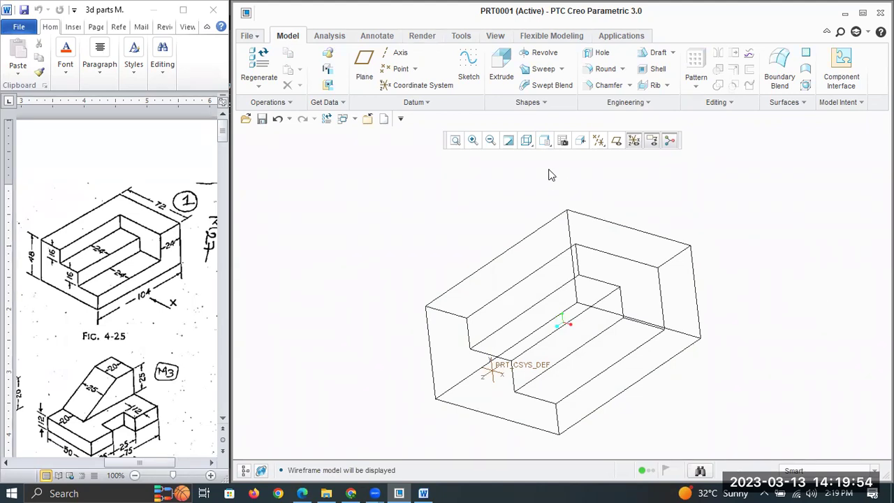
Step: Set the model's display style to Shading With Edges and leave nothing selected
{"action": "left_click", "coordinate": [527, 140]}
{"action": "left_click", "coordinate": [548, 173]}
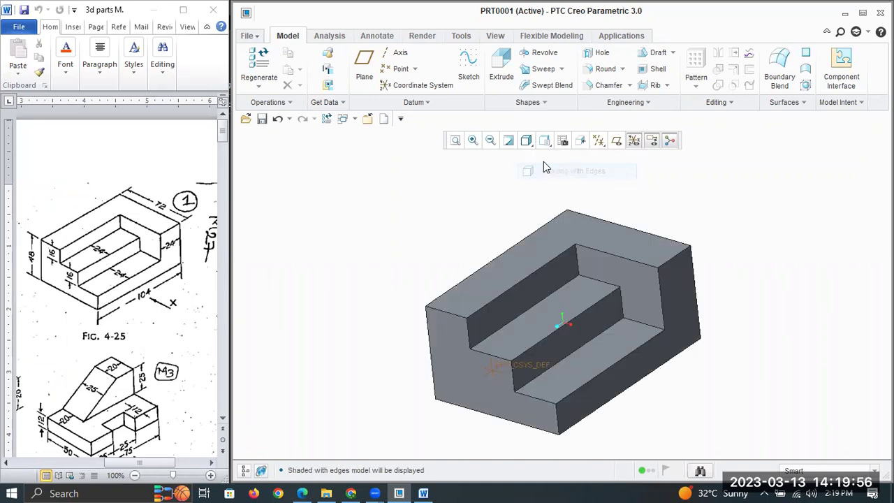
{"action": "left_click", "coordinate": [527, 140]}
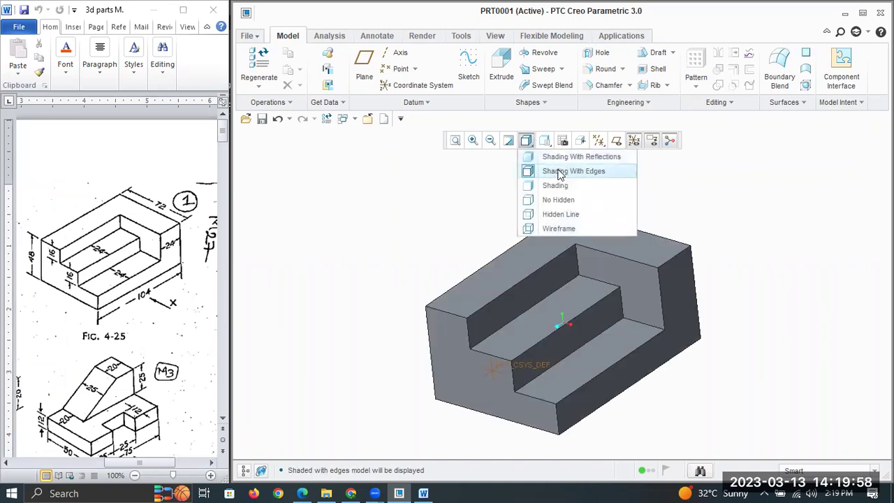
{"action": "left_click", "coordinate": [729, 199]}
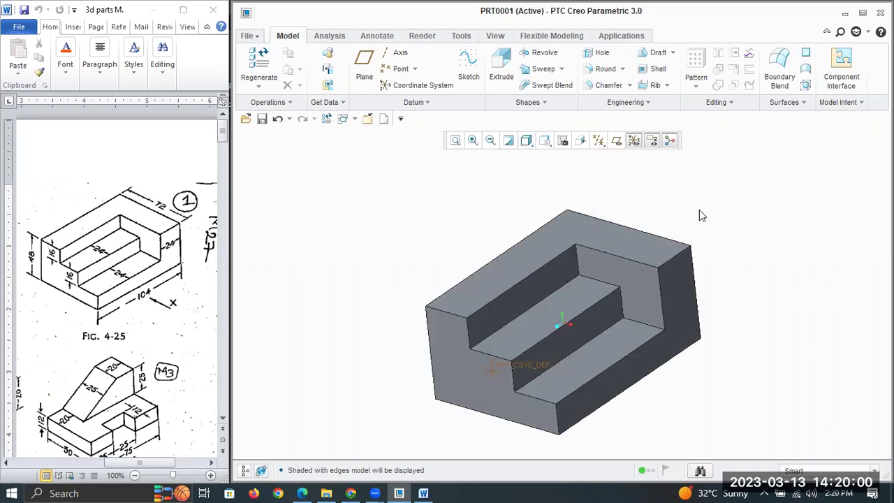
{"action": "left_click", "coordinate": [611, 322]}
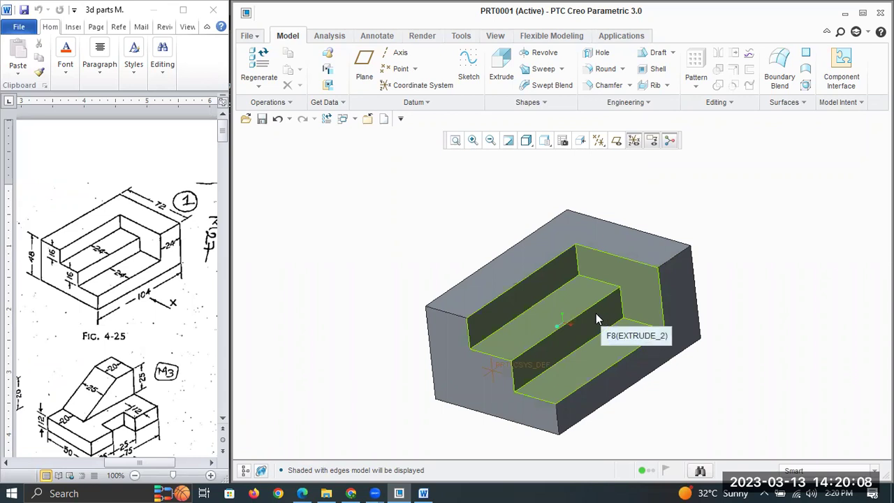
{"action": "left_click", "coordinate": [366, 401]}
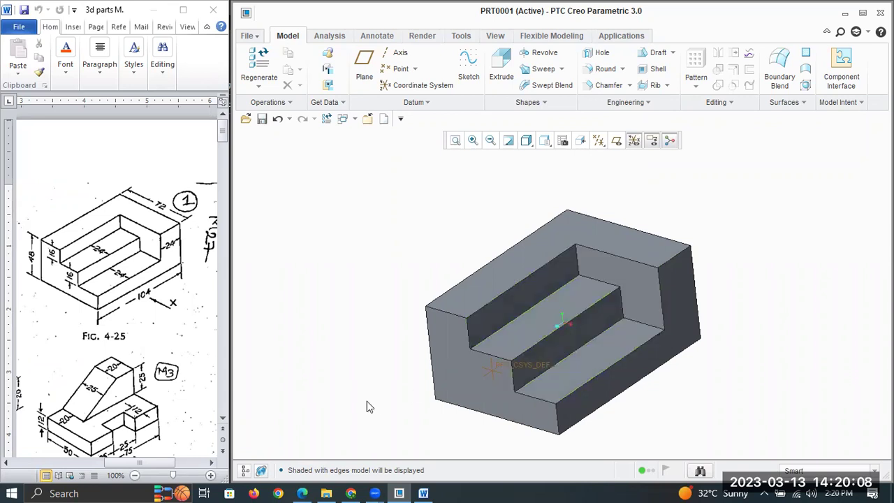
Step: Switch to the 3d parts Word document, maximize it and examine the figures on its first page for the next part
{"action": "left_click", "coordinate": [184, 12]}
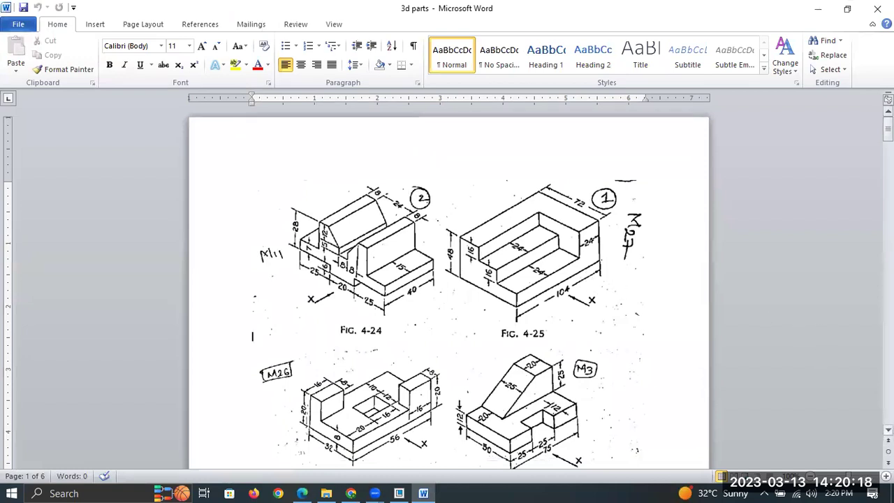
{"action": "scroll", "coordinate": [448, 287], "scroll_direction": "down", "scroll_amount": 1}
{"action": "scroll", "coordinate": [449, 287], "scroll_direction": "down", "scroll_amount": 1}
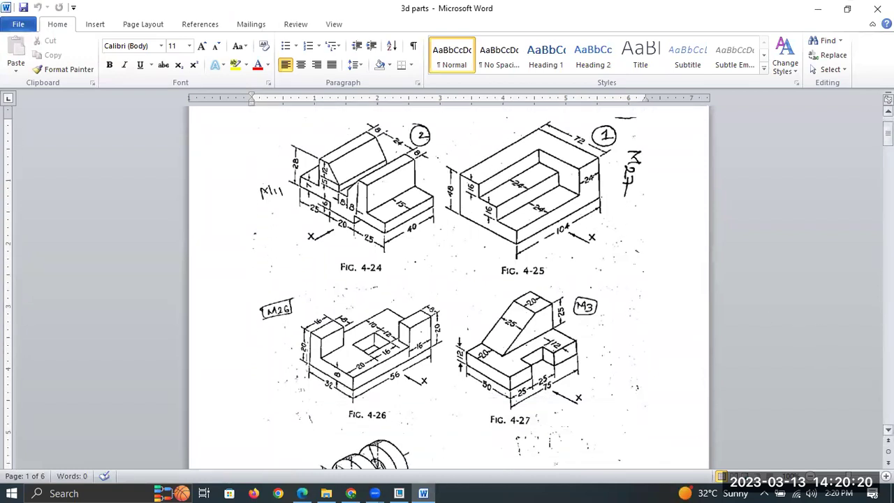
{"action": "scroll", "coordinate": [448, 287], "scroll_direction": "down", "scroll_amount": 3}
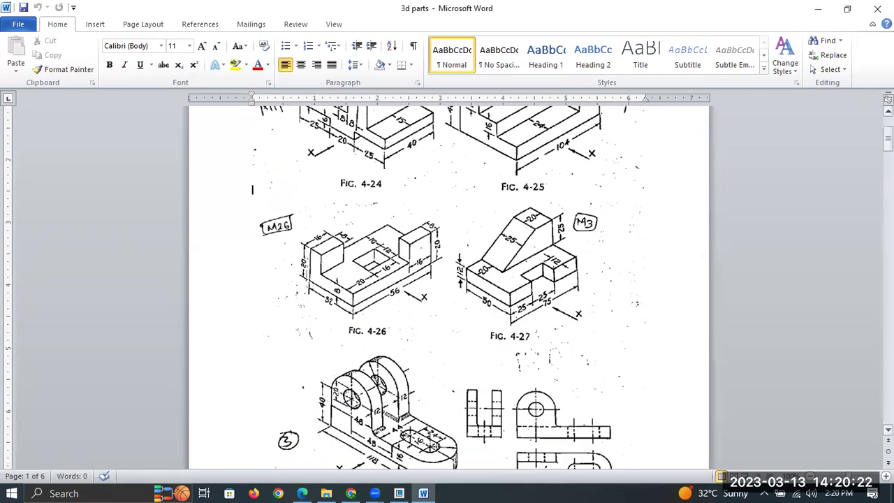
{"action": "scroll", "coordinate": [450, 385], "scroll_direction": "down", "scroll_amount": 1}
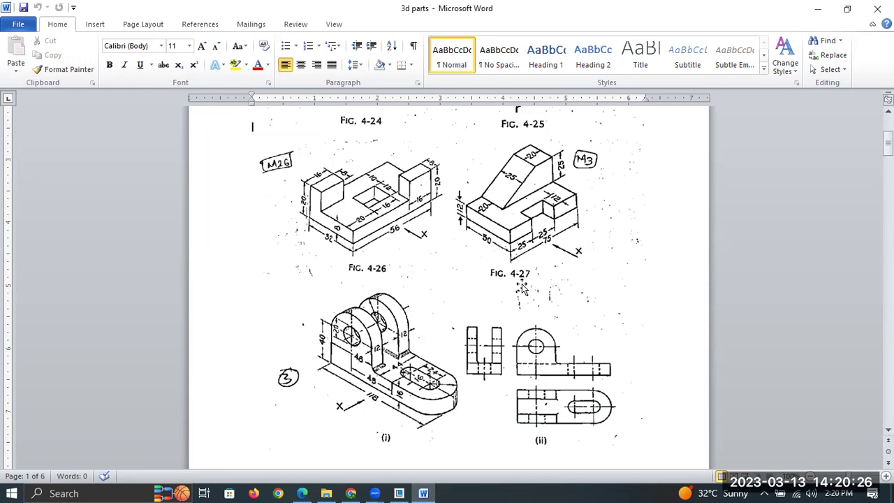
{"action": "left_click", "coordinate": [888, 430]}
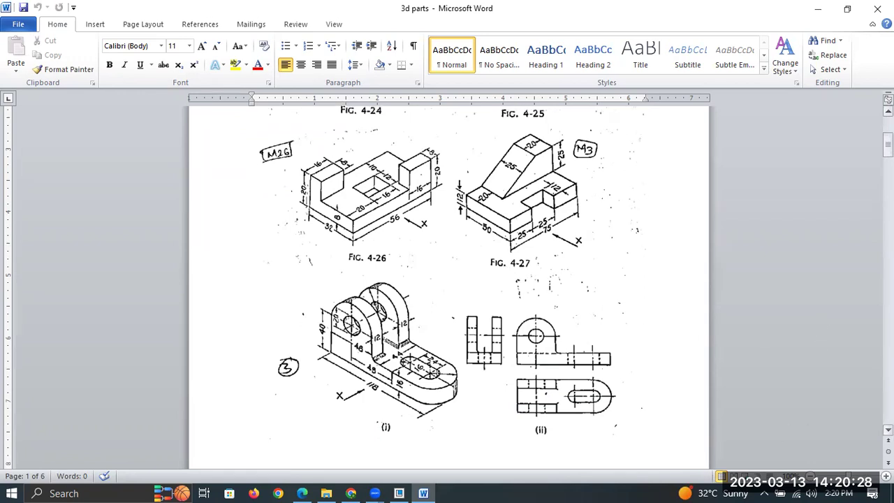
{"action": "scroll", "coordinate": [447, 280], "scroll_direction": "down", "scroll_amount": 3}
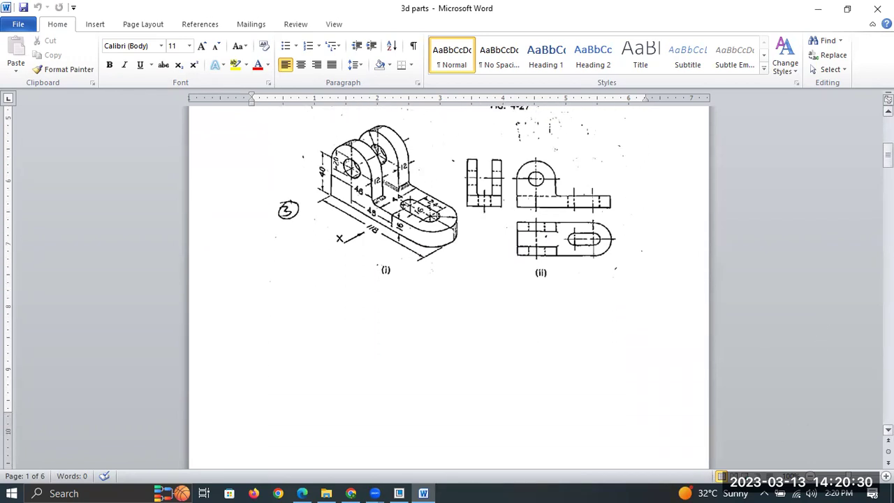
{"action": "scroll", "coordinate": [447, 280], "scroll_direction": "up", "scroll_amount": 6}
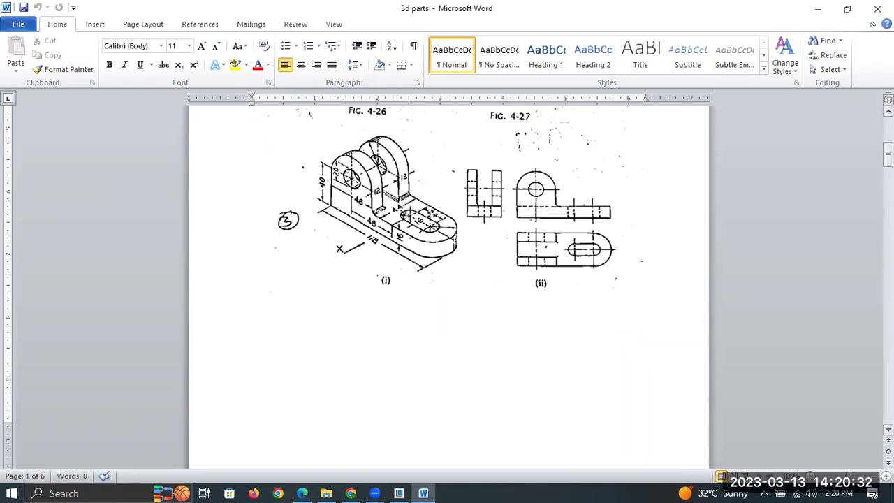
{"action": "scroll", "coordinate": [253, 262], "scroll_direction": "up", "scroll_amount": 2}
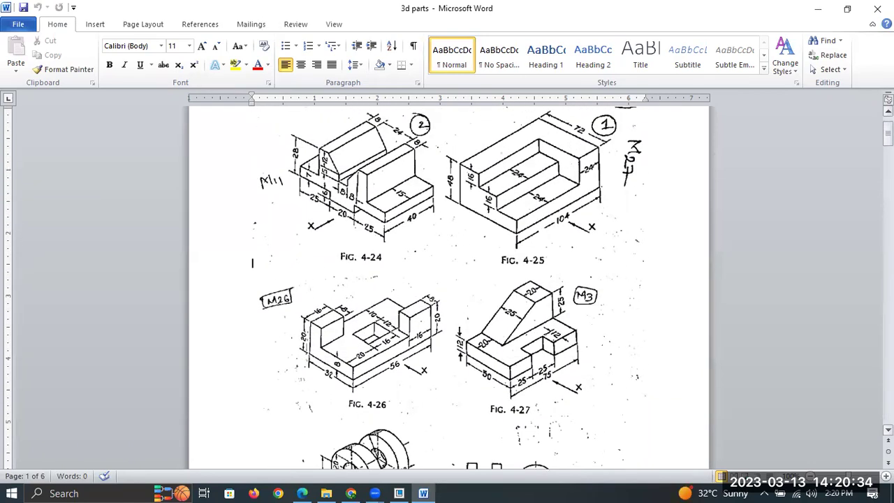
{"action": "left_click", "coordinate": [536, 343]}
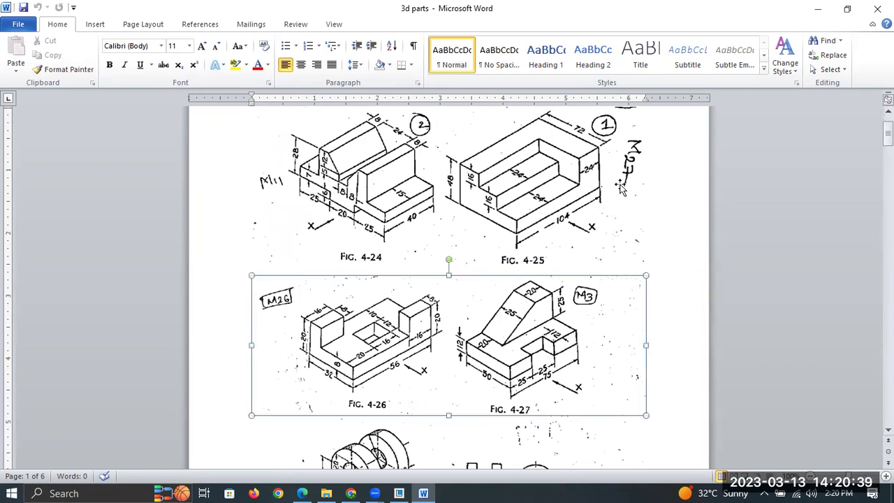
Step: Restore the Word document beside the model with Fig. 4-27 in view, and return to Creo Parametric
{"action": "double_click", "coordinate": [635, 22]}
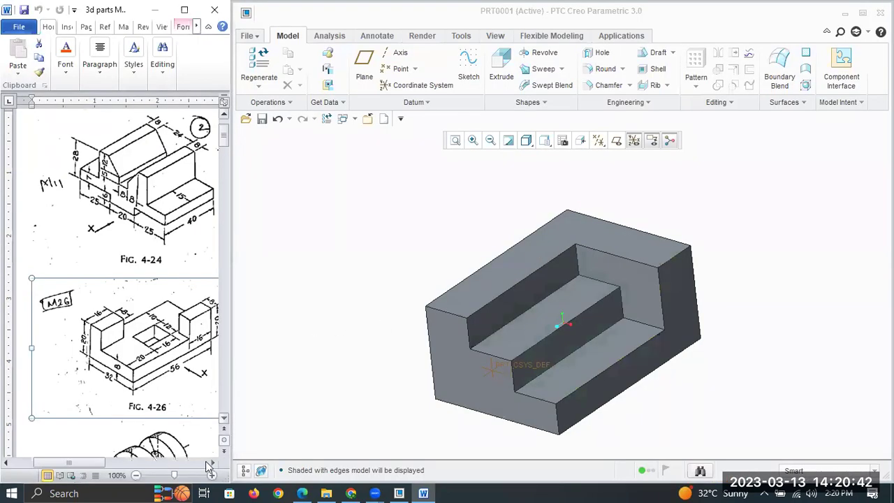
{"action": "left_click", "coordinate": [211, 464]}
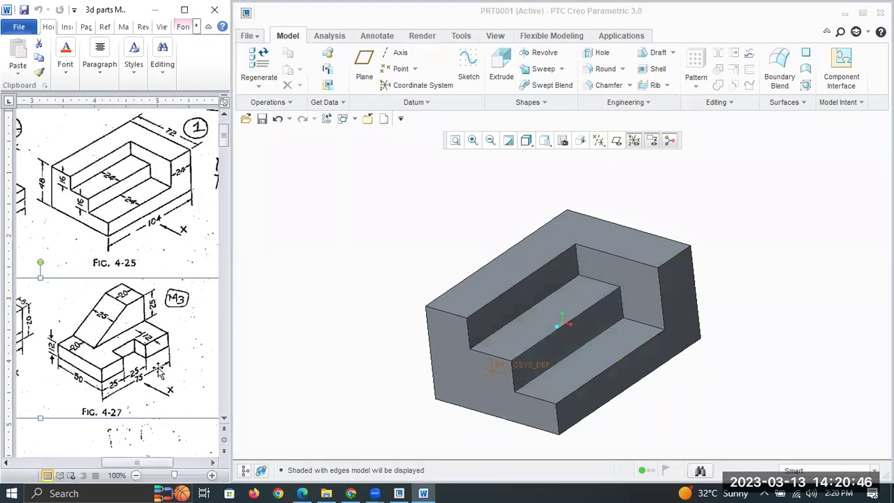
{"action": "left_click_drag", "start_coordinate": [225, 143], "coordinate": [227, 152]}
{"action": "left_click", "coordinate": [383, 273]}
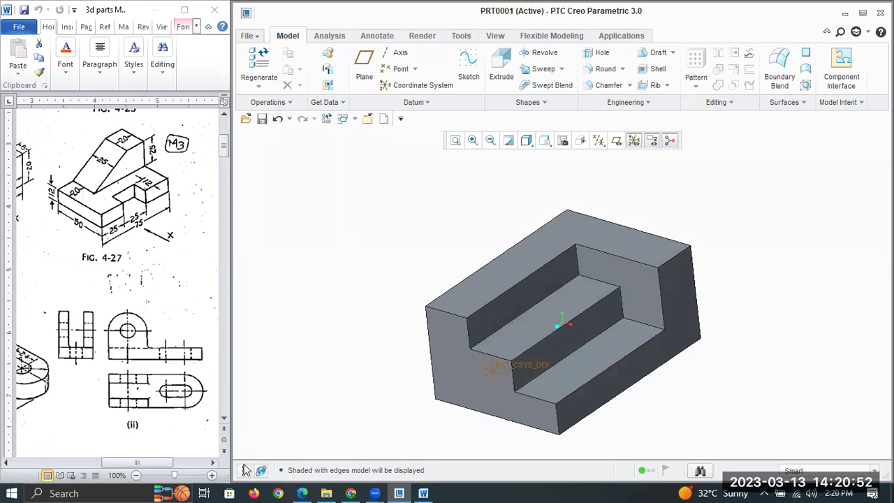
Step: Close the stepped block's window and create a new solid part named prt0002 with the default template
{"action": "left_click", "coordinate": [368, 120]}
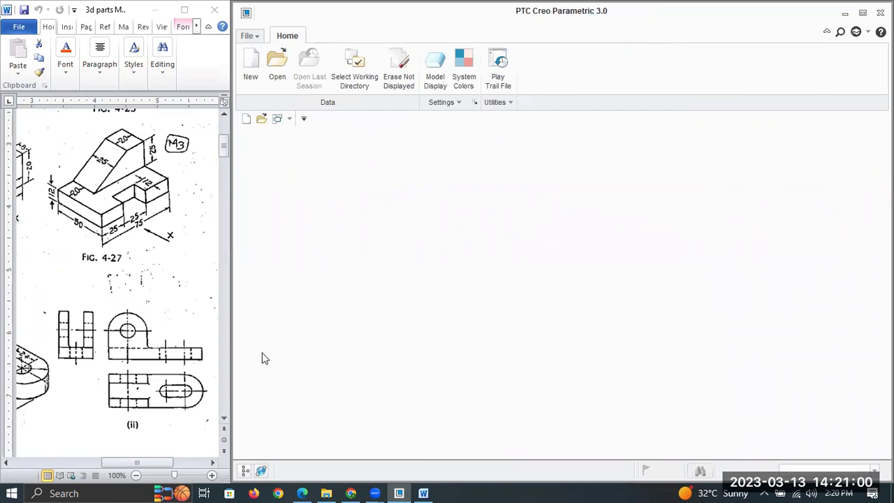
{"action": "left_click", "coordinate": [251, 66]}
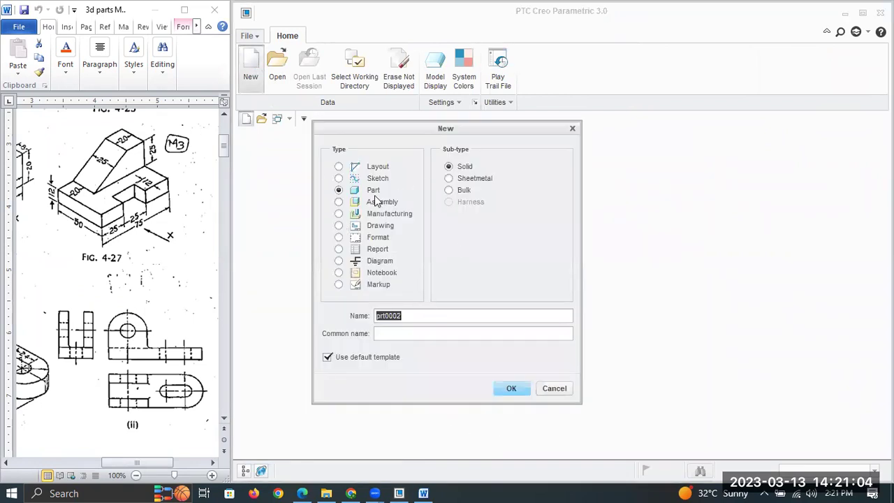
{"action": "left_click", "coordinate": [516, 397]}
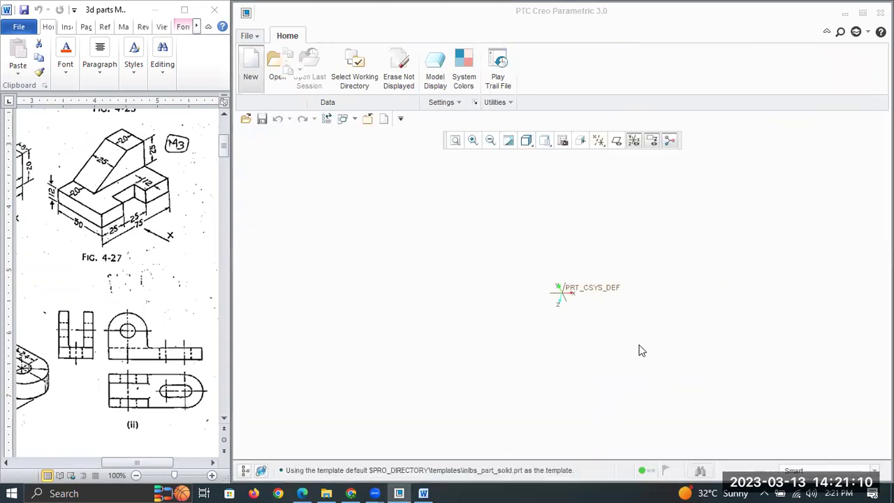
Step: Show the datum planes, start a sketch on the horizontal plane in sketch view, and hide the planes again
{"action": "left_click", "coordinate": [616, 142]}
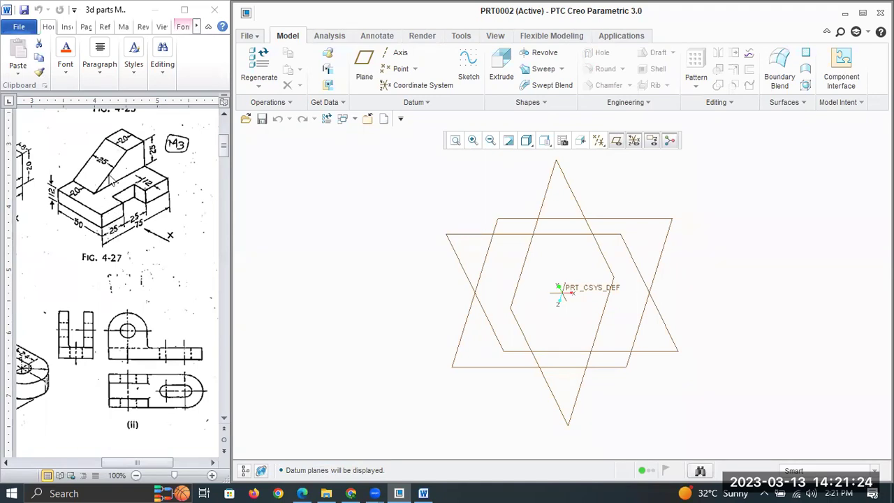
{"action": "left_click", "coordinate": [506, 220]}
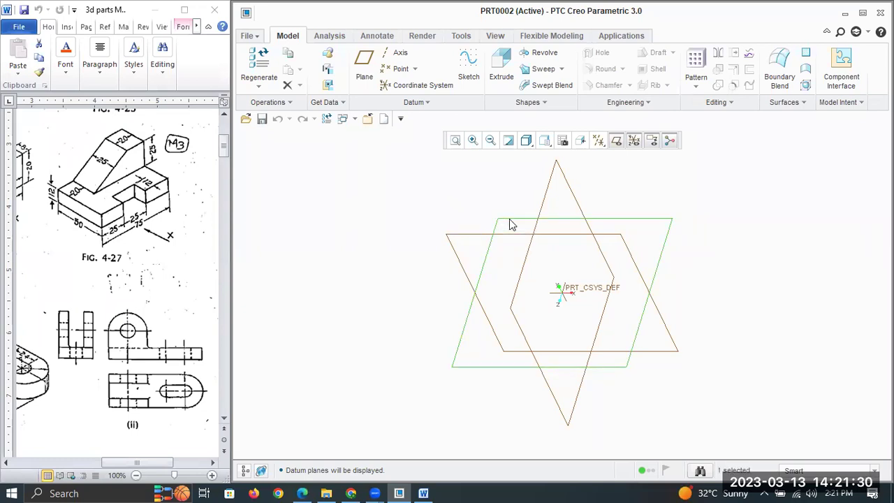
{"action": "left_click", "coordinate": [469, 67]}
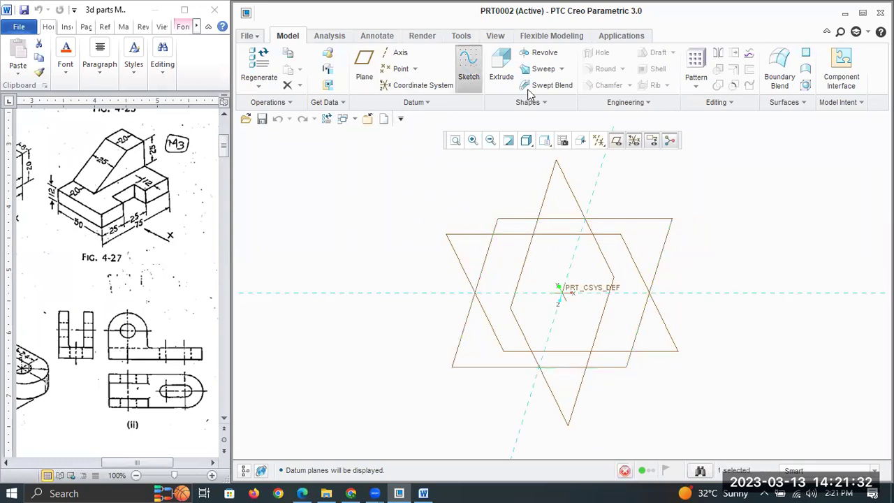
{"action": "left_click", "coordinate": [645, 143]}
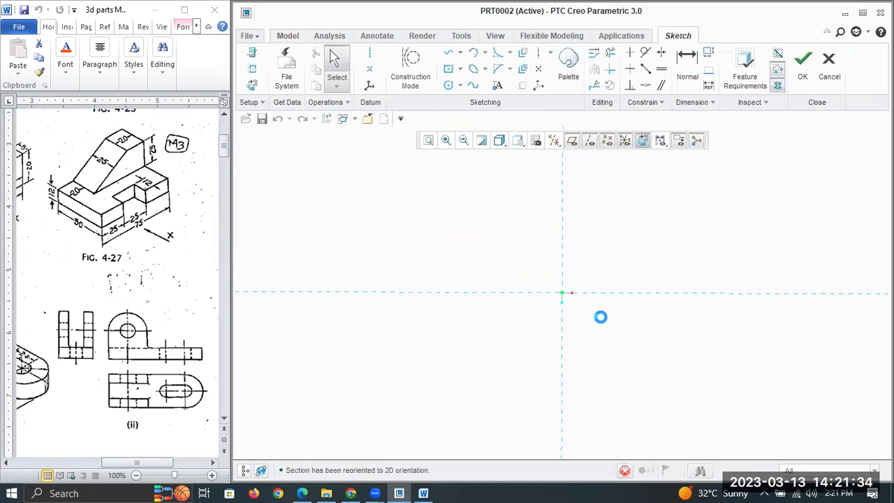
{"action": "left_click", "coordinate": [573, 141]}
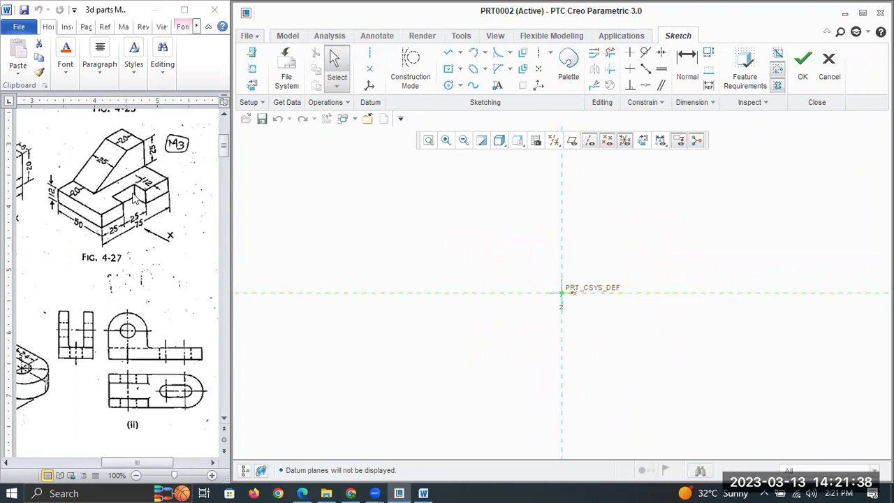
Step: Sketch a center rectangle about 478 wide and 508 high around the origin for the base outline
{"action": "left_click", "coordinate": [462, 69]}
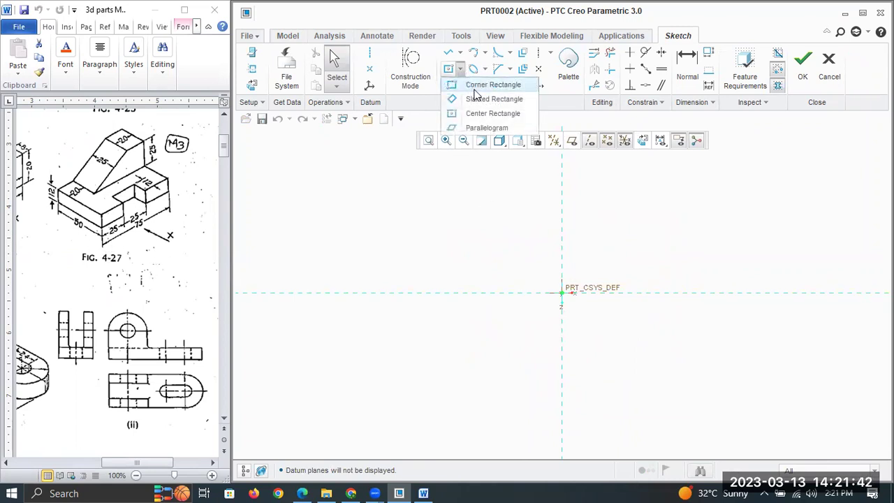
{"action": "left_click", "coordinate": [482, 115]}
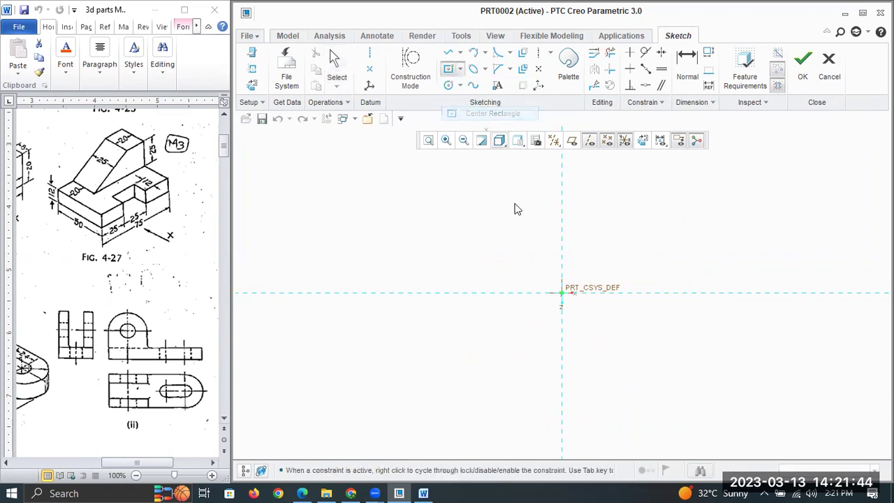
{"action": "left_click", "coordinate": [563, 285]}
{"action": "left_click", "coordinate": [688, 161]}
{"action": "middle_click", "coordinate": [751, 272]}
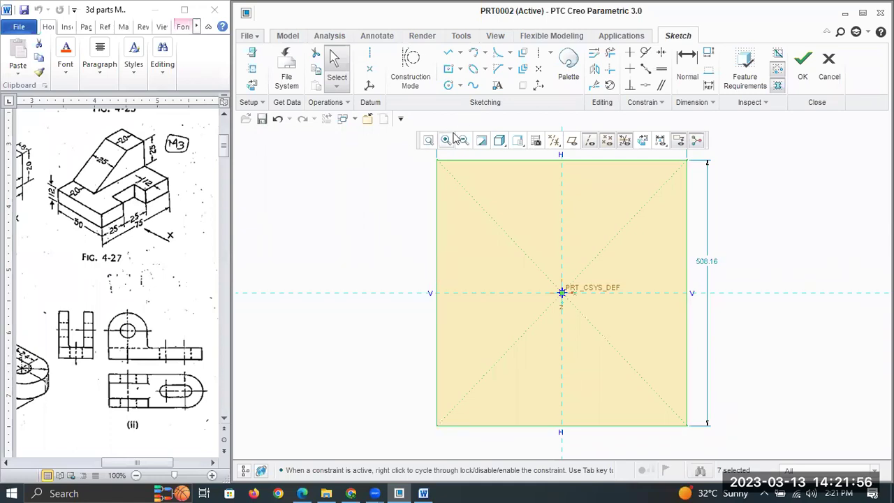
Step: Sketch a corner rectangle about 185 wide and 254 high inward from the base outline's right edge for the notch
{"action": "left_click", "coordinate": [460, 69]}
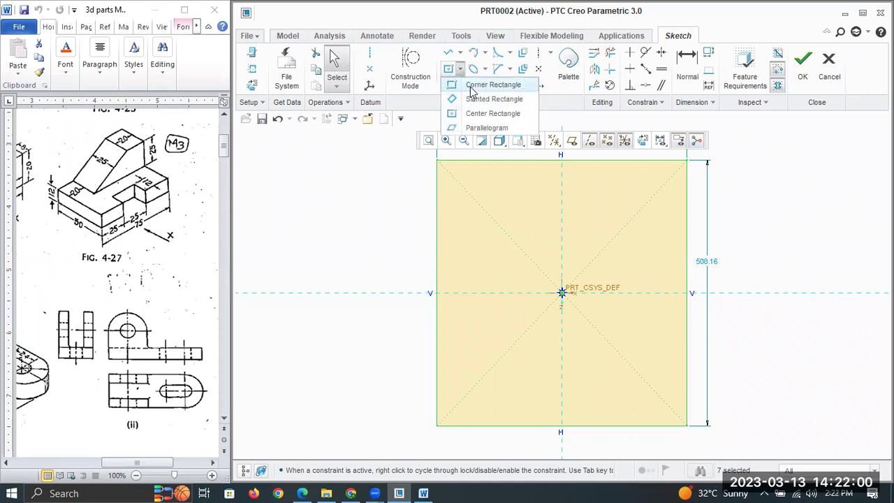
{"action": "left_click", "coordinate": [485, 84]}
{"action": "left_click", "coordinate": [686, 222]}
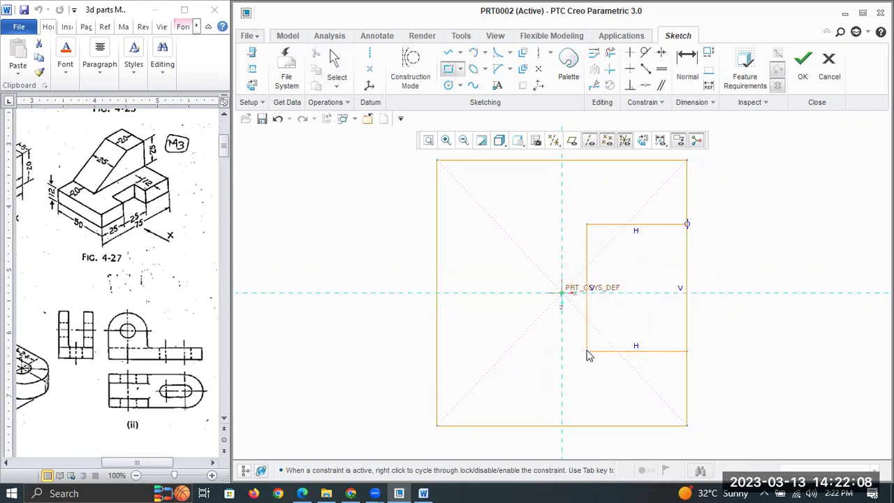
{"action": "left_click", "coordinate": [590, 357]}
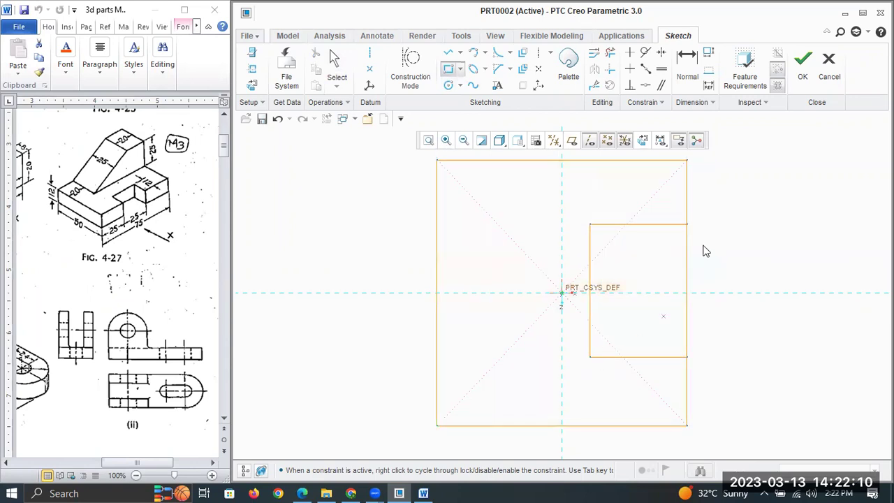
{"action": "middle_click", "coordinate": [724, 227]}
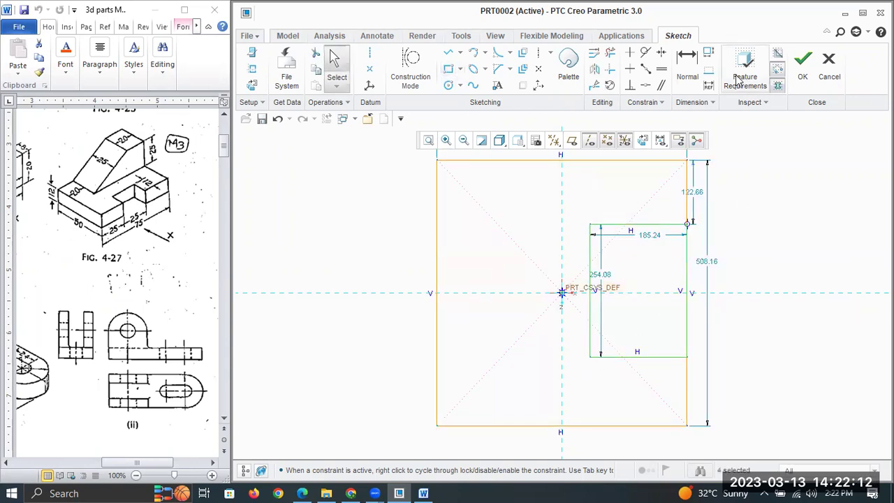
Step: Dimension the outer rectangle's height between its upper and lower edges
{"action": "left_click", "coordinate": [688, 64]}
{"action": "left_click", "coordinate": [612, 160]}
{"action": "left_click", "coordinate": [589, 425]}
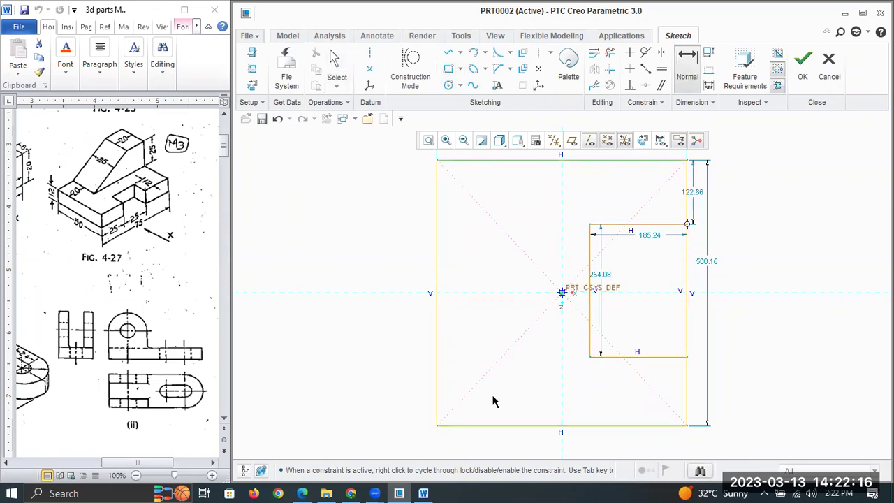
{"action": "middle_click", "coordinate": [334, 257]}
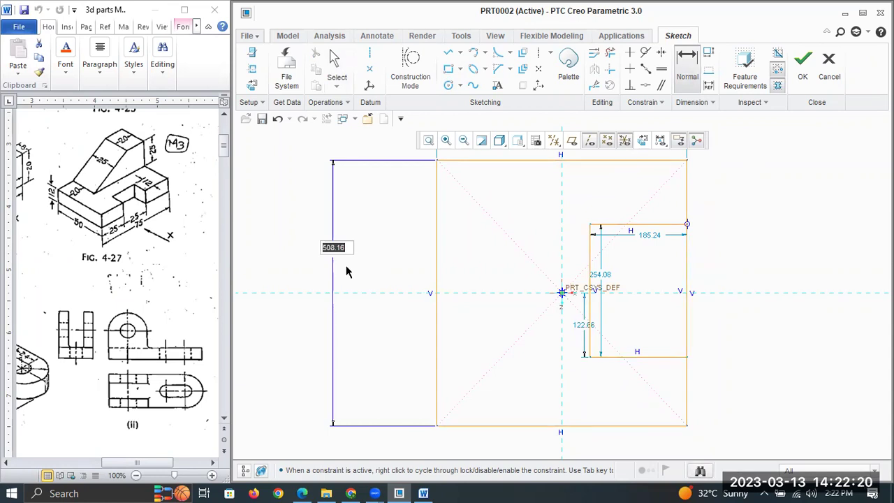
Step: Try a height of 75 for the outer rectangle and undo that value
{"action": "type", "text": "7"}
{"action": "key", "text": "Return"}
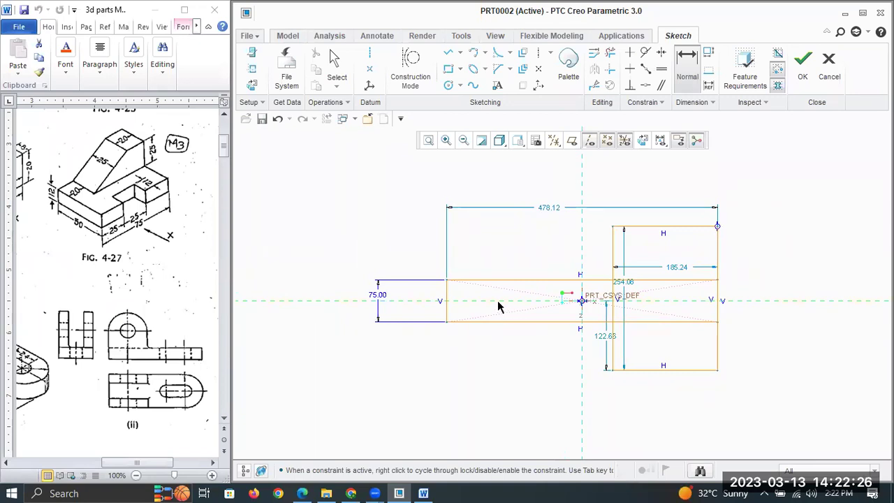
{"action": "key", "text": "ctrl+z"}
{"action": "key", "text": "ctrl+y"}
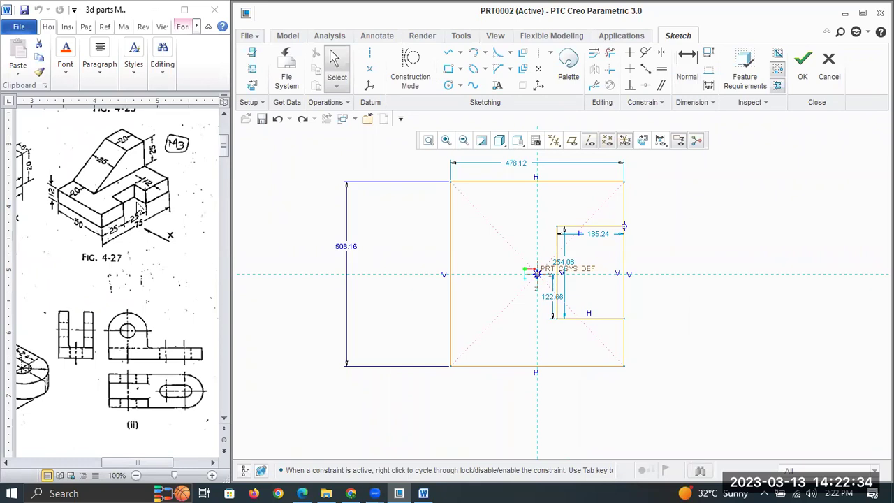
Step: Draw a horizontal centerline through the origin along the horizontal reference
{"action": "left_click", "coordinate": [609, 53]}
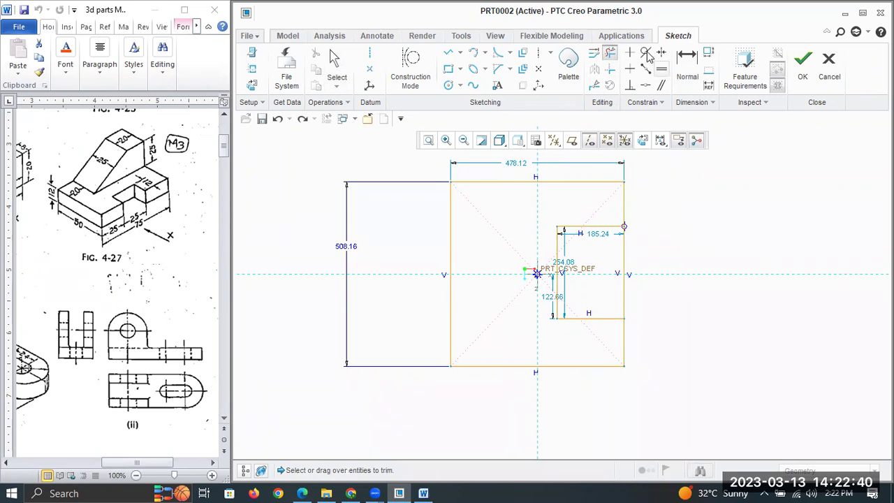
{"action": "left_click", "coordinate": [538, 52]}
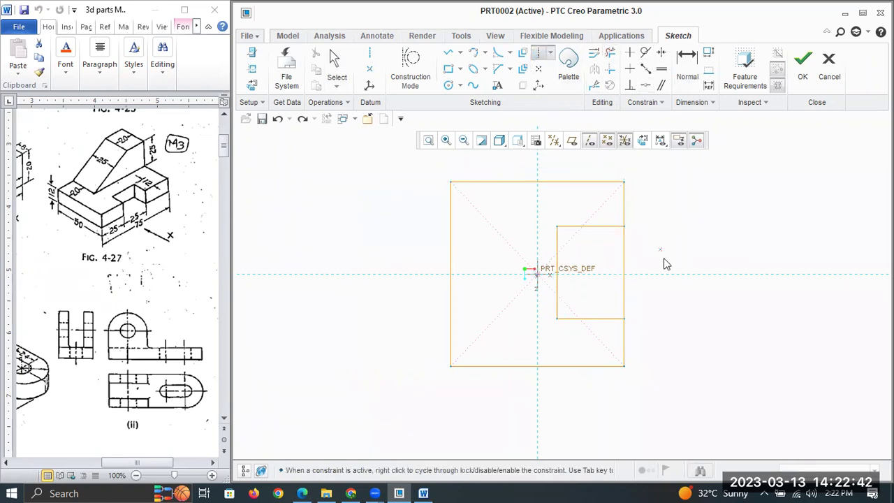
{"action": "left_click", "coordinate": [683, 274]}
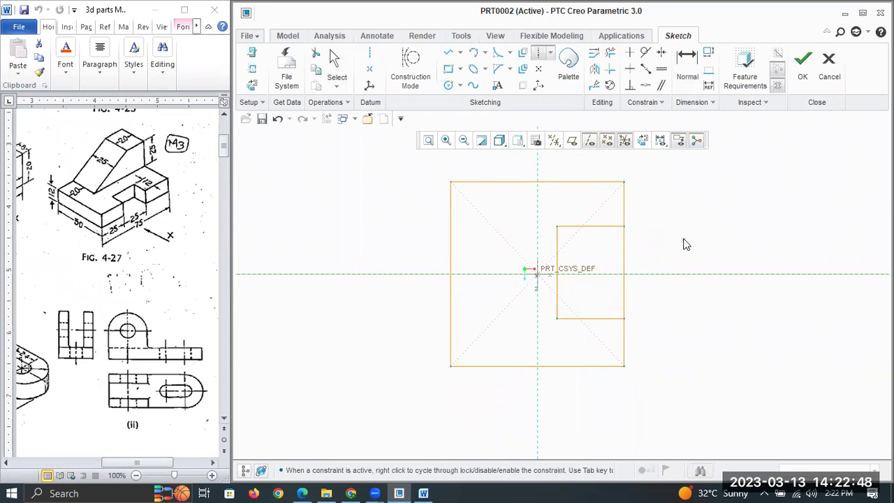
{"action": "middle_click", "coordinate": [687, 242]}
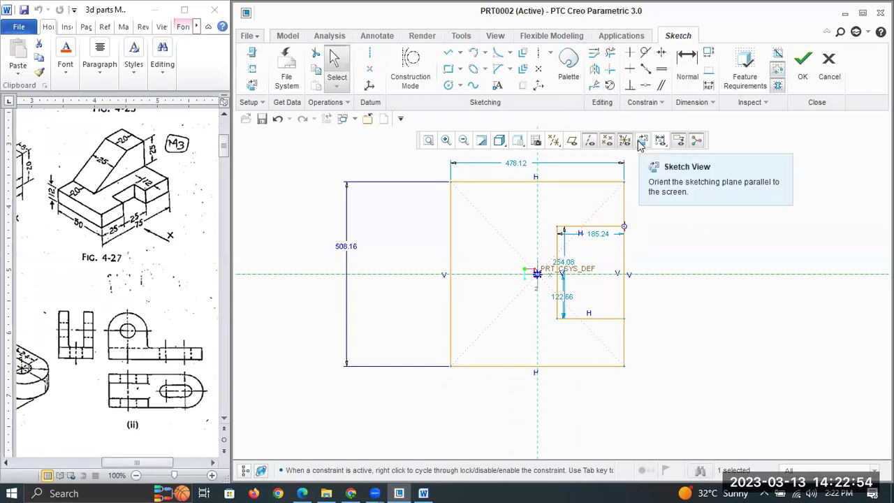
Step: Try a symmetric constraint on the notch rectangle's upper corners about the horizontal centerline
{"action": "left_click", "coordinate": [662, 56]}
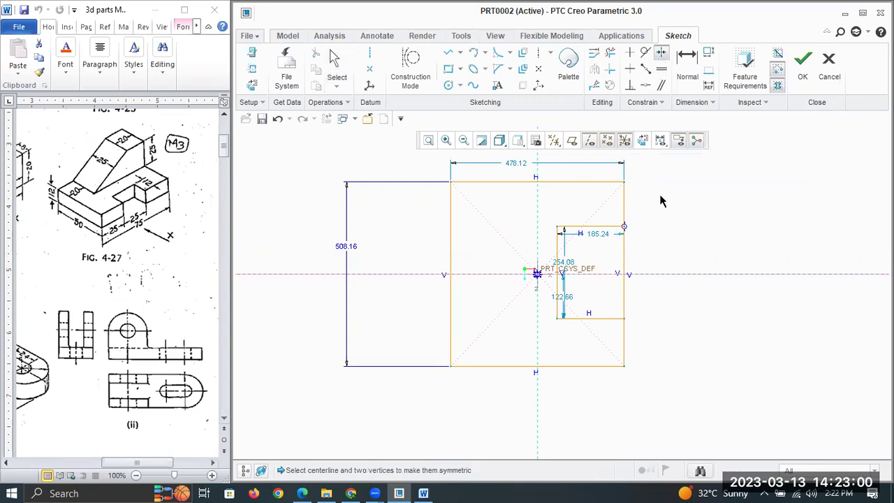
{"action": "left_click", "coordinate": [623, 225]}
{"action": "left_click", "coordinate": [558, 227]}
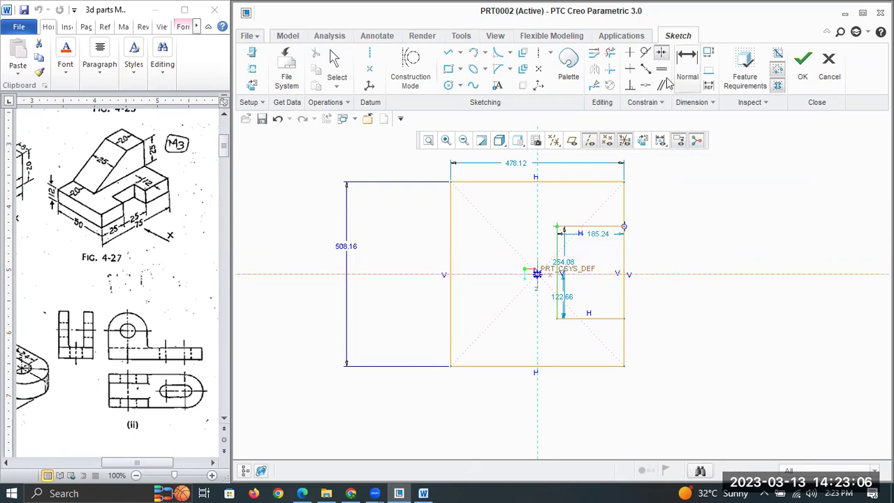
{"action": "left_click", "coordinate": [661, 54]}
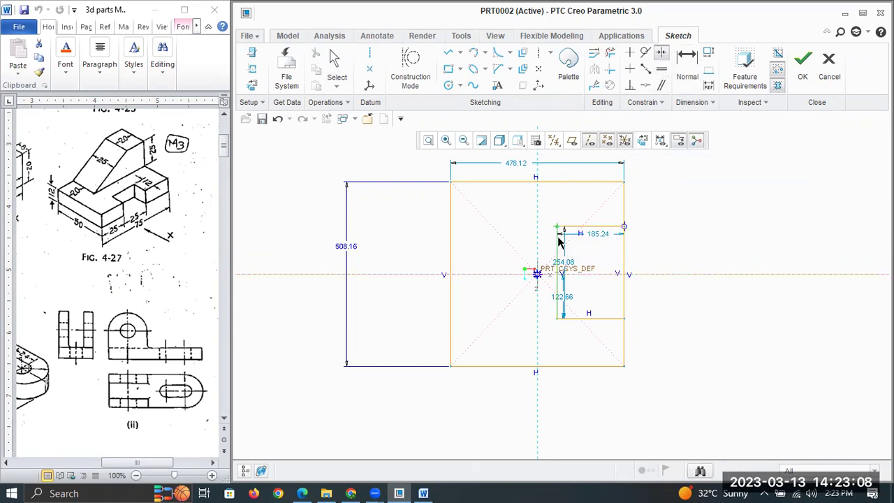
{"action": "middle_click", "coordinate": [657, 245]}
Step: Try to apply the symmetric constraint with the whole notch rectangle selected
{"action": "scroll", "coordinate": [657, 246], "scroll_direction": "up", "scroll_amount": 2}
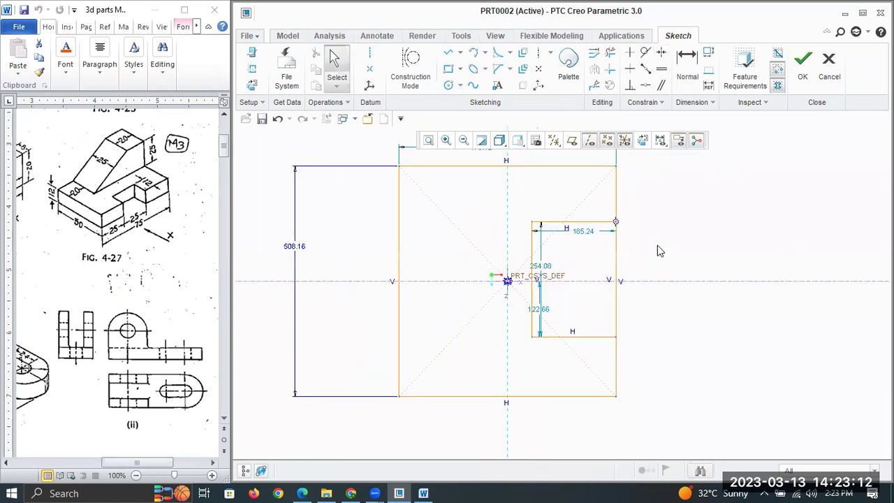
{"action": "scroll", "coordinate": [659, 244], "scroll_direction": "down", "scroll_amount": 1}
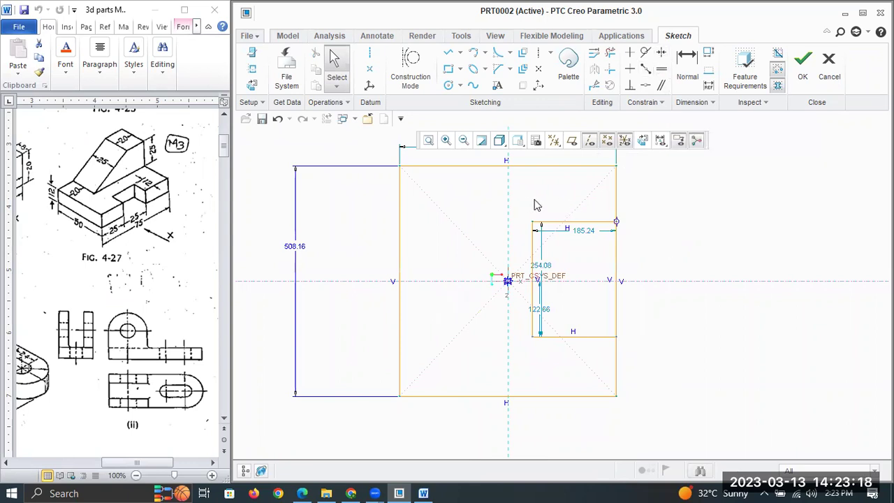
{"action": "left_click_drag", "start_coordinate": [525, 203], "coordinate": [633, 370]}
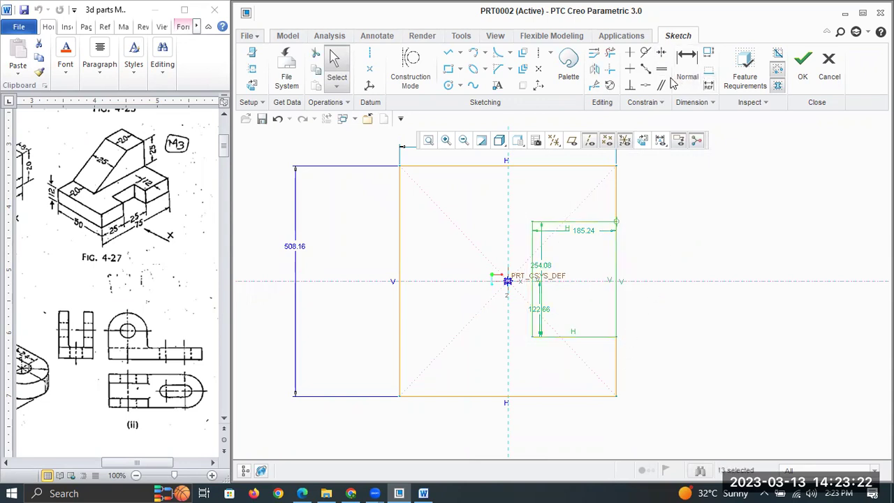
{"action": "left_click", "coordinate": [661, 54]}
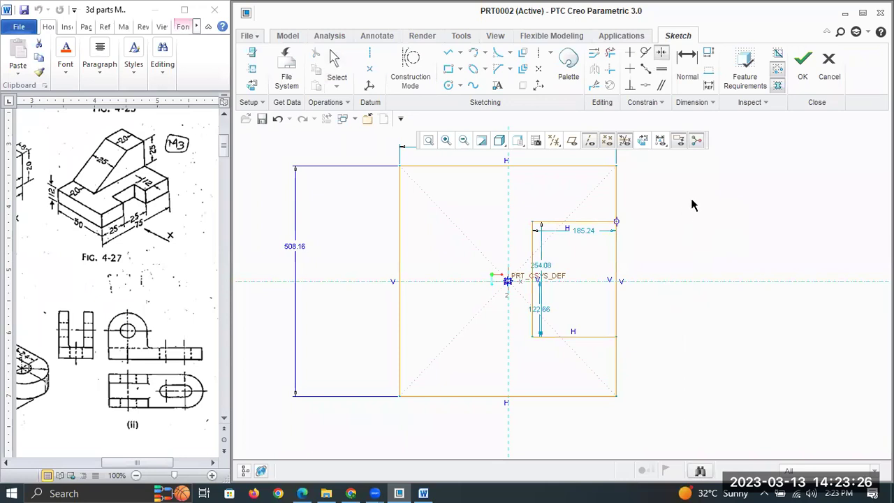
{"action": "middle_click", "coordinate": [656, 227]}
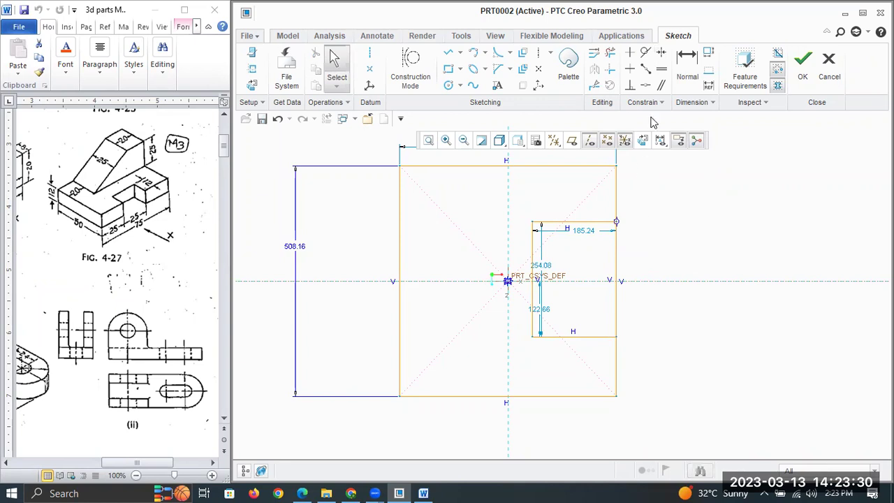
Step: Dimension the notch rectangle's height as 25 beyond the base outline's right edge
{"action": "left_click", "coordinate": [689, 61]}
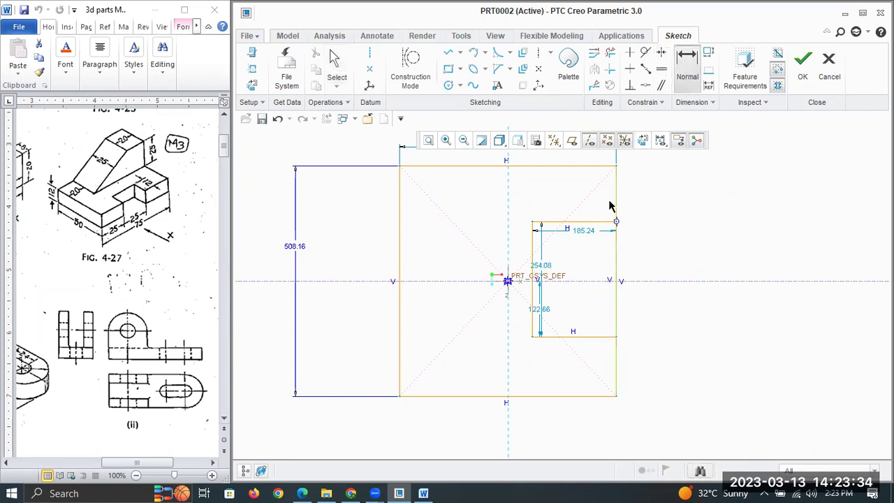
{"action": "left_click", "coordinate": [533, 255]}
{"action": "middle_click", "coordinate": [742, 271]}
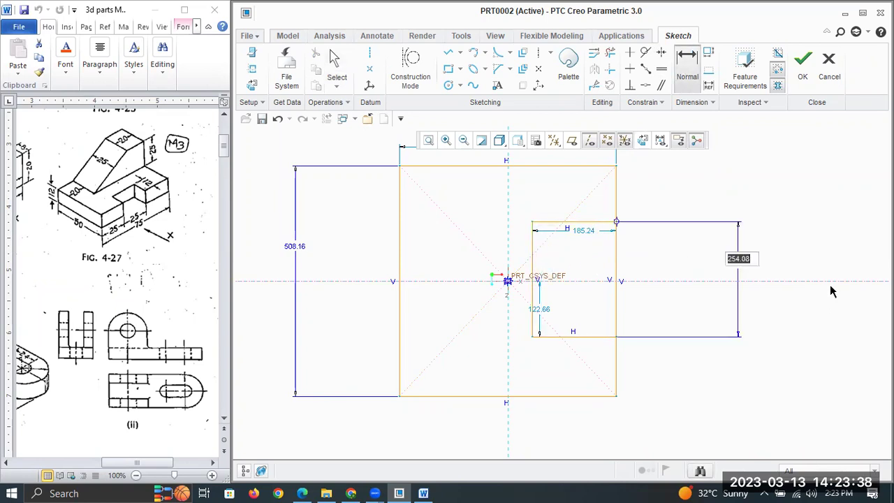
{"action": "type", "text": "25"}
{"action": "key", "text": "Return"}
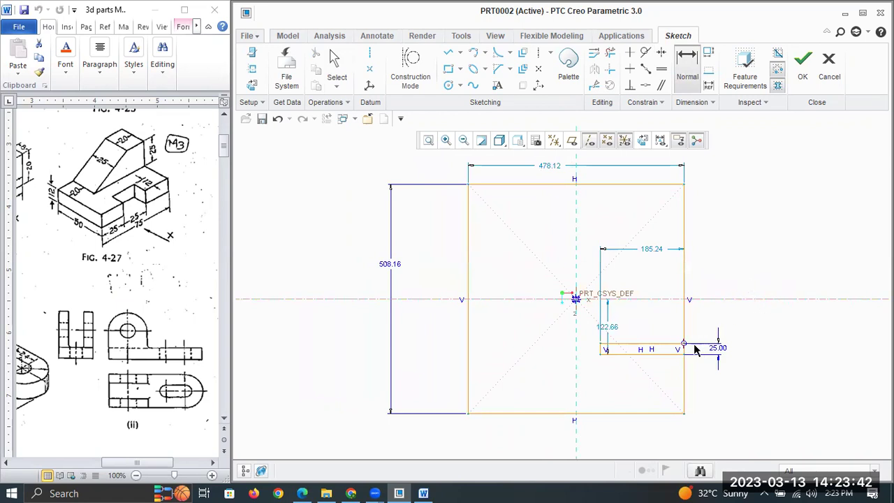
{"action": "left_click", "coordinate": [685, 342]}
{"action": "middle_click", "coordinate": [701, 318]}
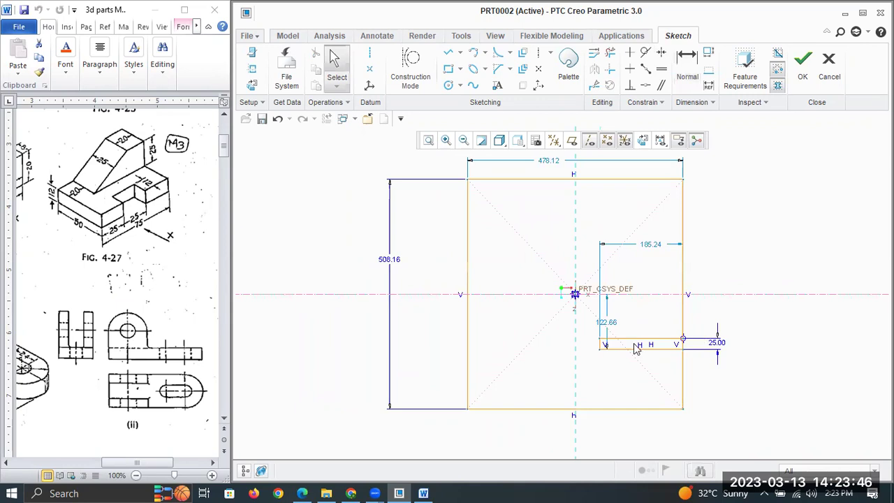
Step: Dimension the notch rectangle's lower edge 12.5 from the horizontal centerline
{"action": "left_click", "coordinate": [679, 66]}
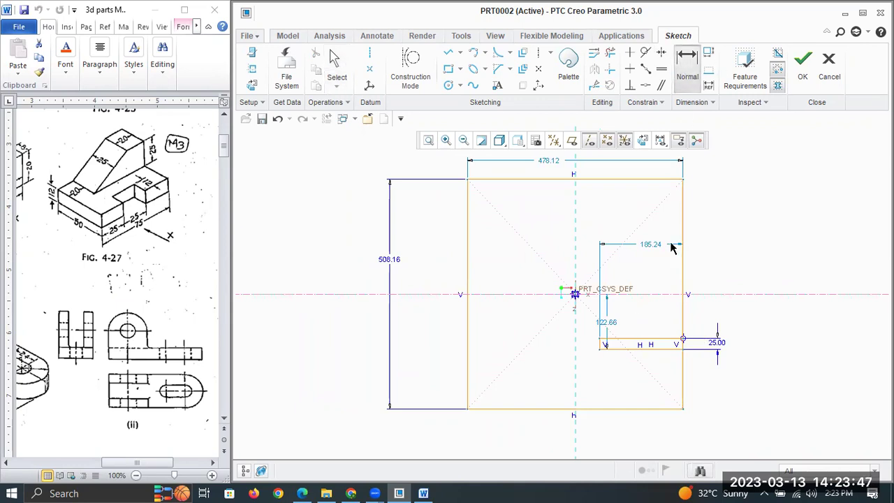
{"action": "left_click", "coordinate": [633, 347]}
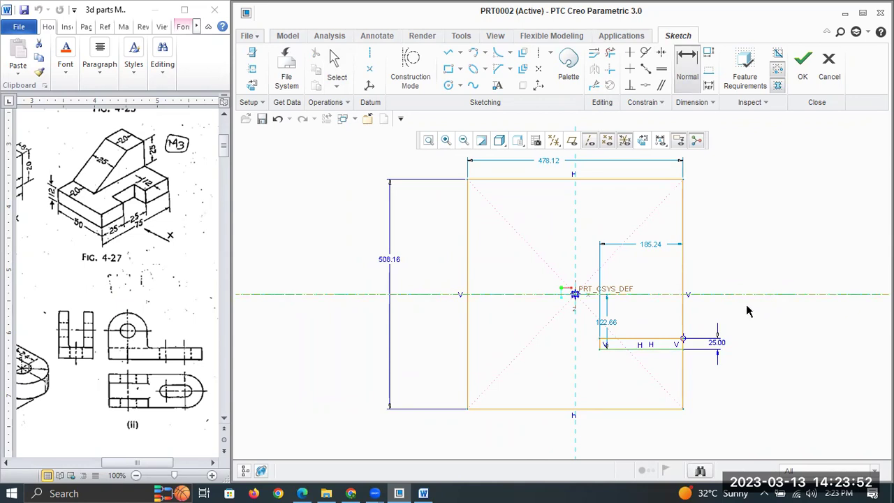
{"action": "left_click", "coordinate": [746, 305]}
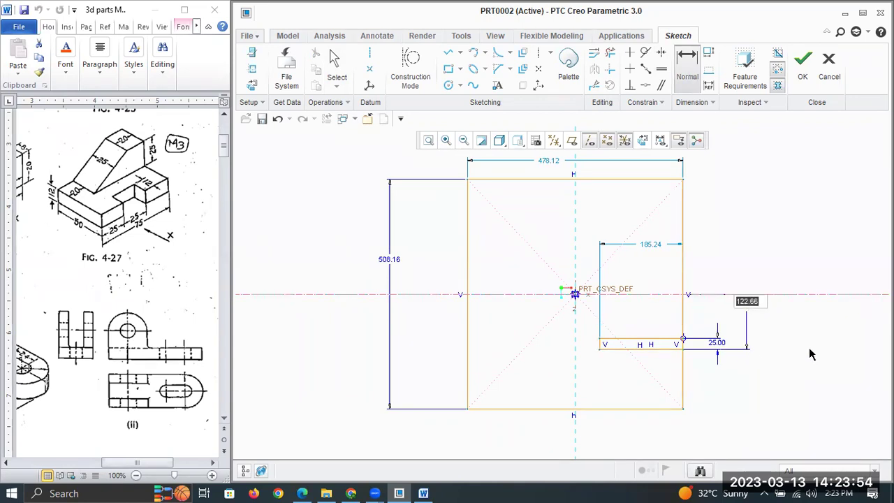
{"action": "type", "text": "12.5"}
{"action": "key", "text": "Return"}
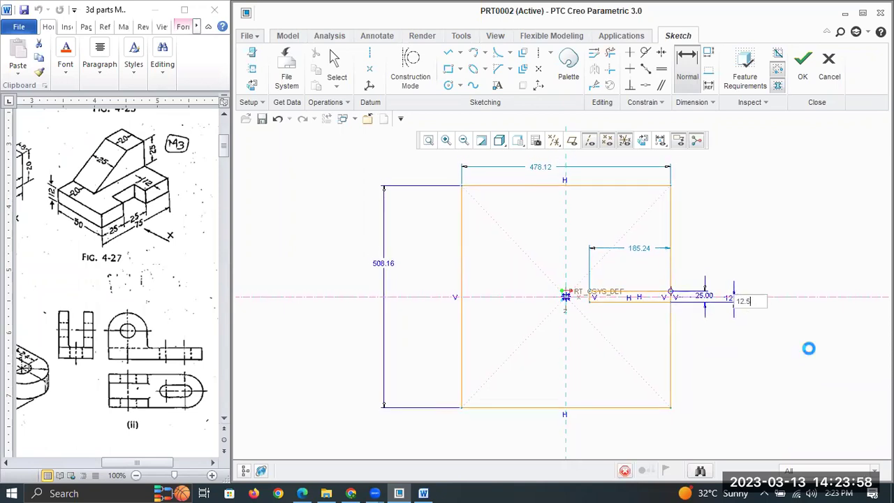
{"action": "scroll", "coordinate": [644, 299], "scroll_direction": "down", "scroll_amount": 3}
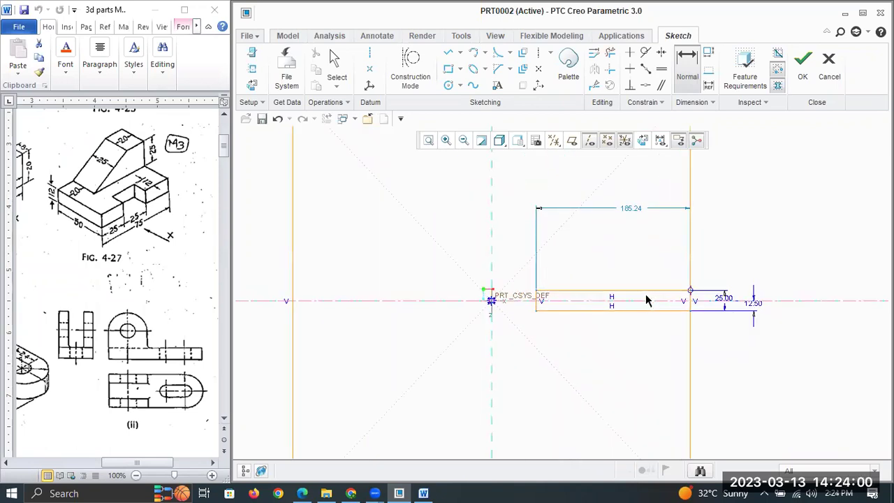
{"action": "scroll", "coordinate": [708, 319], "scroll_direction": "down", "scroll_amount": 2}
{"action": "middle_click", "coordinate": [721, 217]}
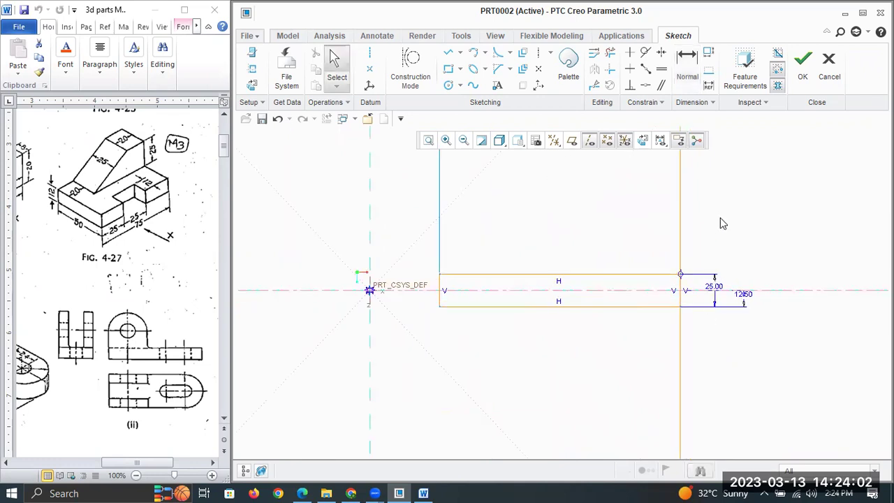
Step: Trim away the overlapping base outline and rectangle segments across the notch's open side
{"action": "left_click", "coordinate": [611, 54]}
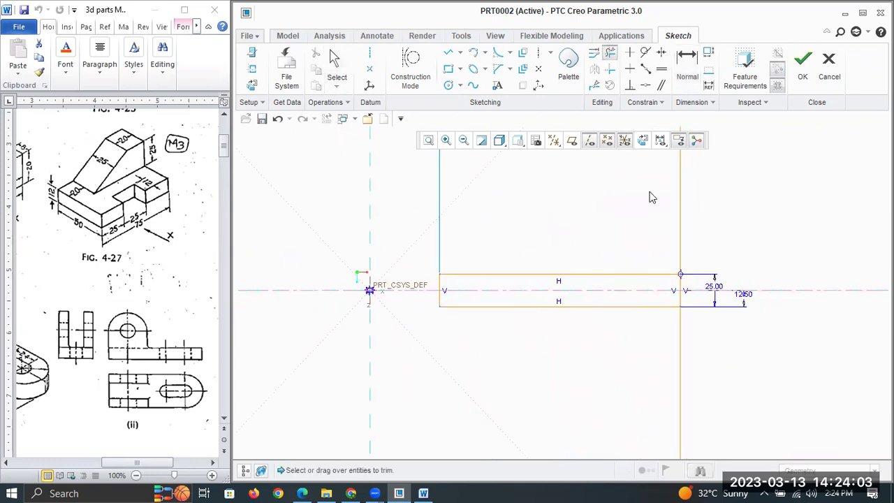
{"action": "left_click", "coordinate": [684, 297]}
{"action": "middle_click", "coordinate": [681, 290]}
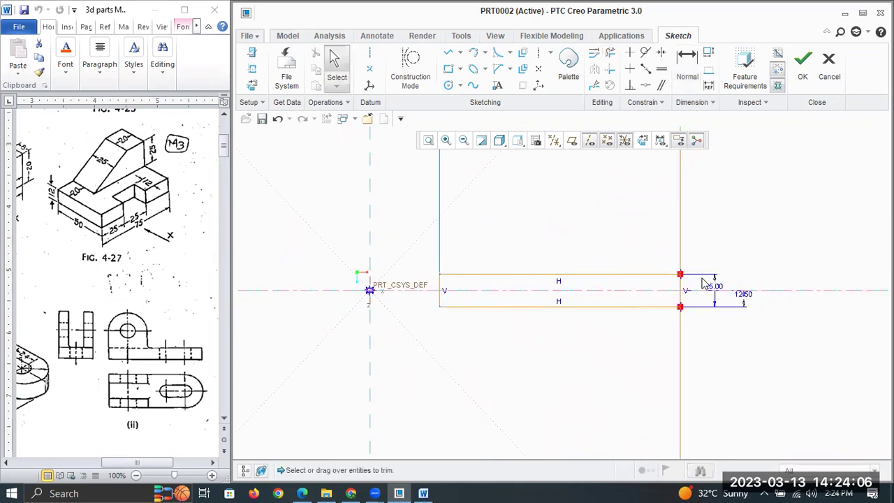
{"action": "left_click", "coordinate": [610, 54]}
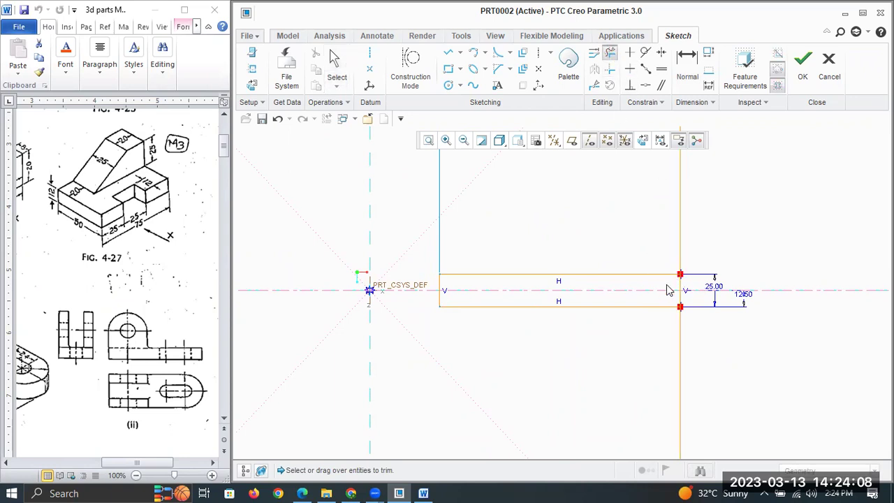
{"action": "left_click_drag", "start_coordinate": [669, 284], "coordinate": [675, 292]}
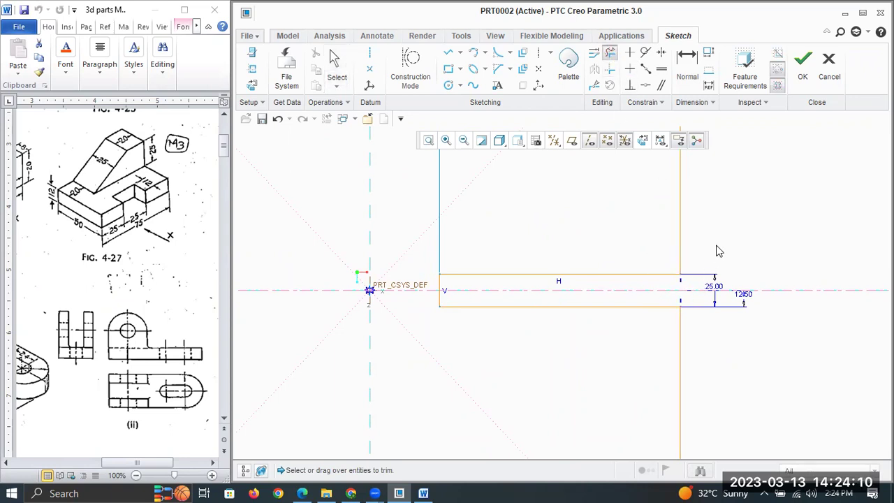
{"action": "middle_click", "coordinate": [716, 248]}
{"action": "scroll", "coordinate": [532, 287], "scroll_direction": "up", "scroll_amount": 1}
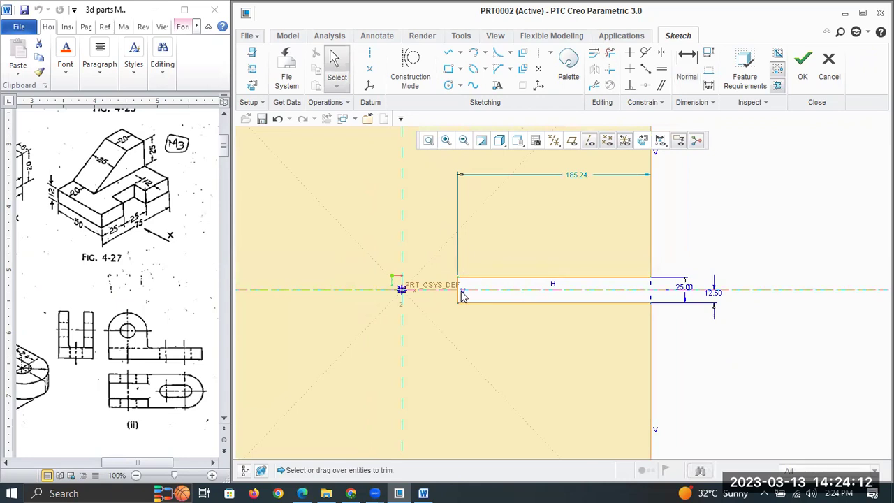
Step: Dimension the notch's horizontal depth from the base outline's edge as 12
{"action": "left_click", "coordinate": [686, 62]}
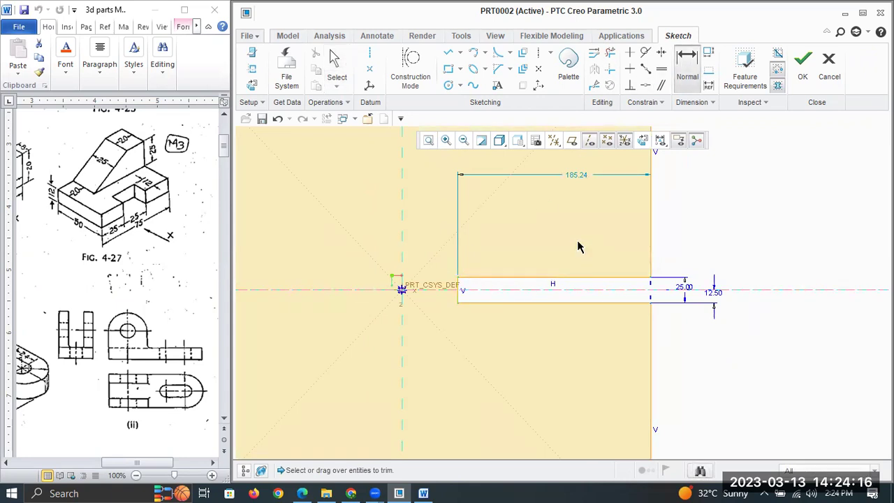
{"action": "left_click", "coordinate": [567, 279]}
{"action": "middle_click", "coordinate": [592, 236]}
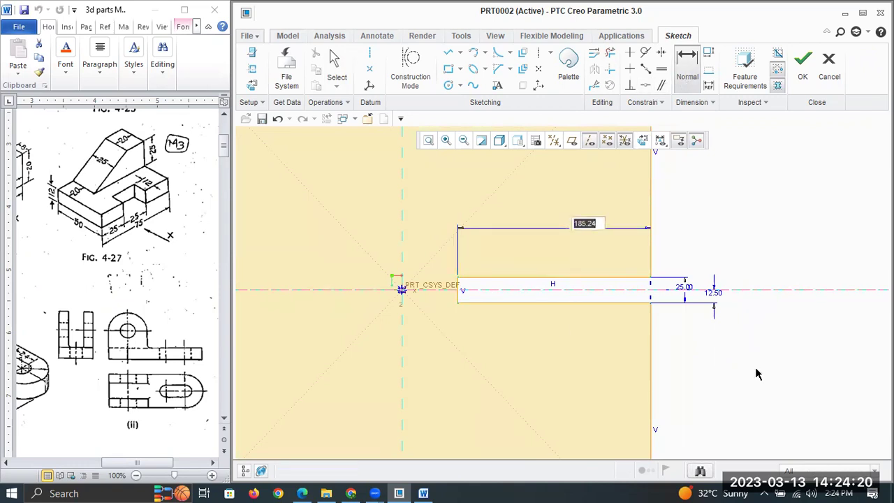
{"action": "type", "text": "12"}
{"action": "key", "text": "Return"}
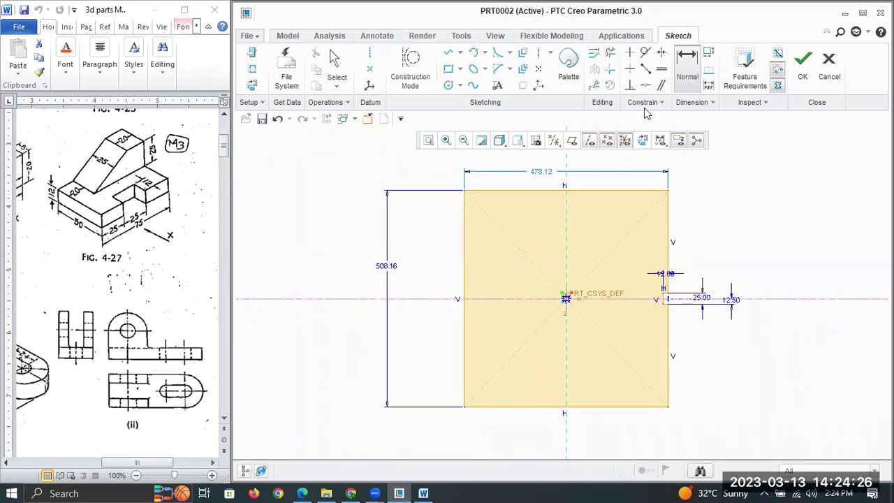
Step: Set the base outline's width to 50 and its height to 75, and finish the sketch
{"action": "double_click", "coordinate": [539, 170]}
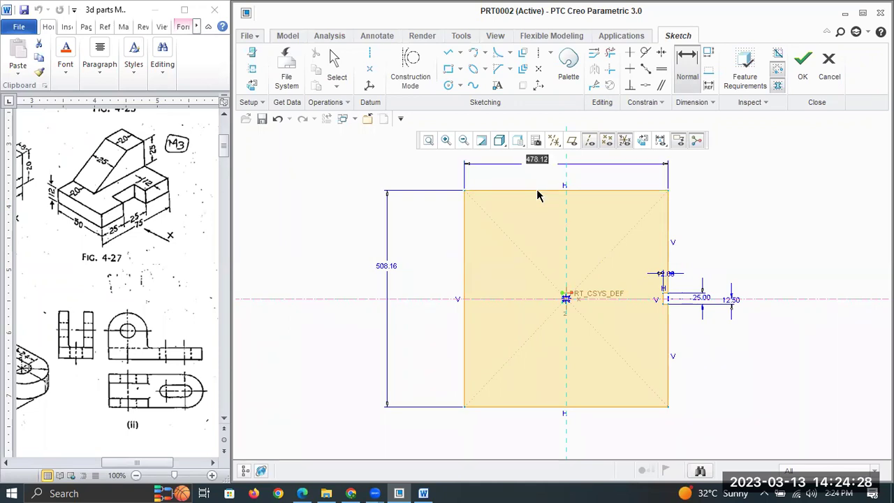
{"action": "type", "text": "50"}
{"action": "key", "text": "Return"}
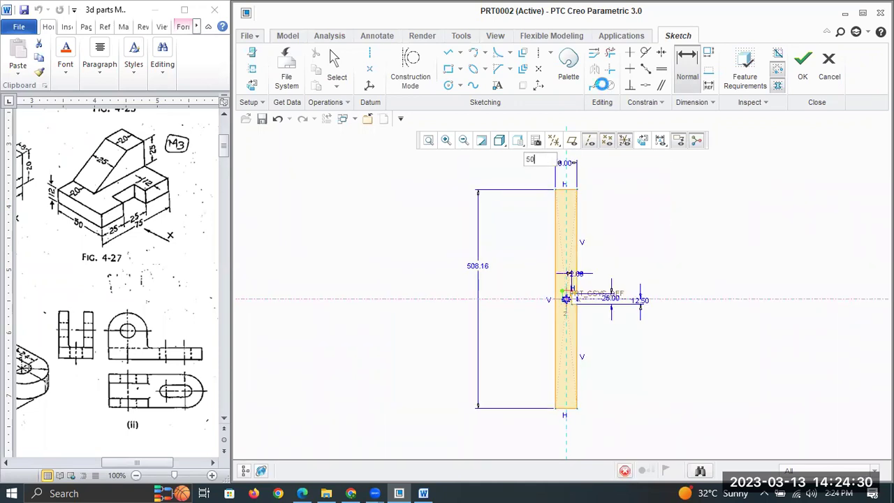
{"action": "double_click", "coordinate": [476, 266]}
{"action": "type", "text": "75"}
{"action": "key", "text": "Return"}
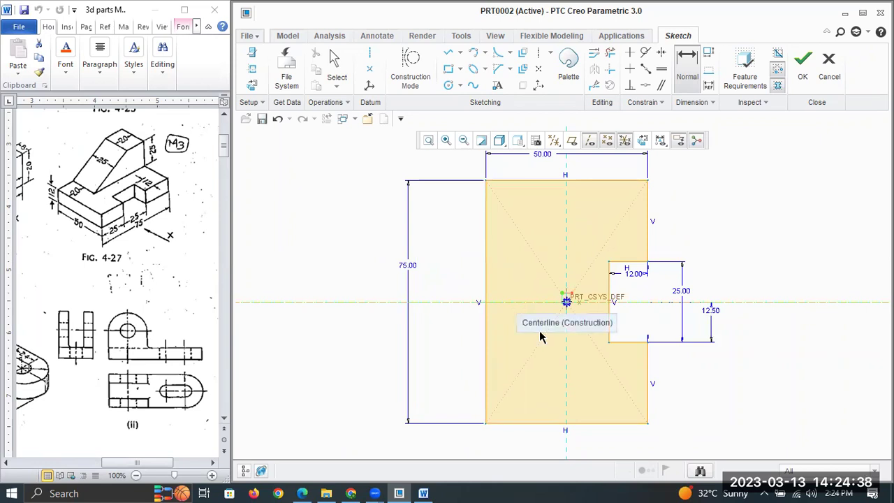
{"action": "left_click", "coordinate": [806, 78]}
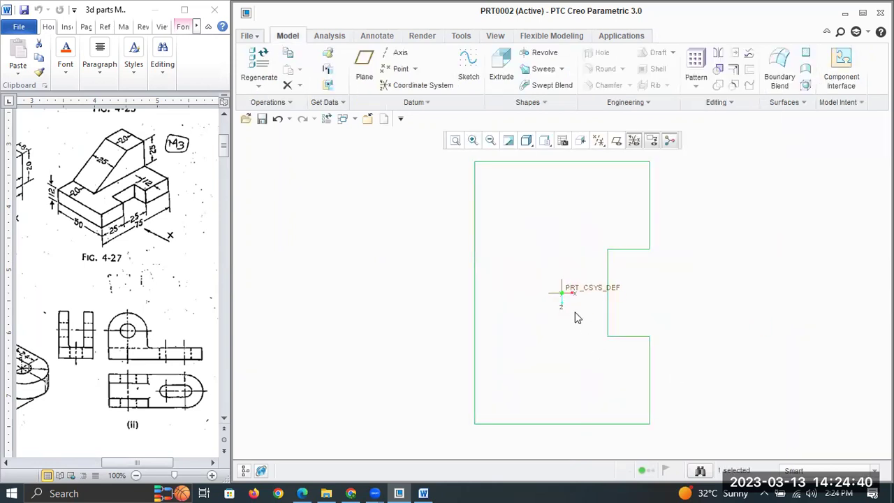
Step: Extrude the notched base sketch 12 deep, with the direction flipped downward from the sketch plane
{"action": "left_click", "coordinate": [510, 64]}
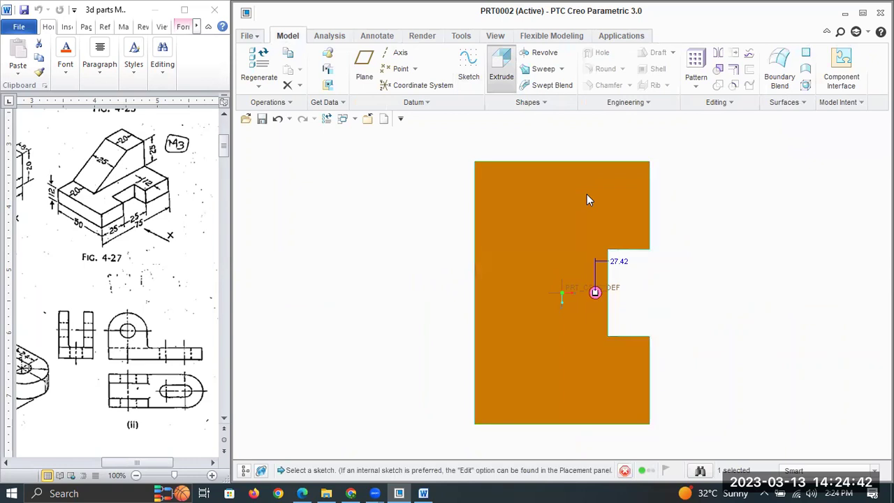
{"action": "key", "text": "ctrl+d"}
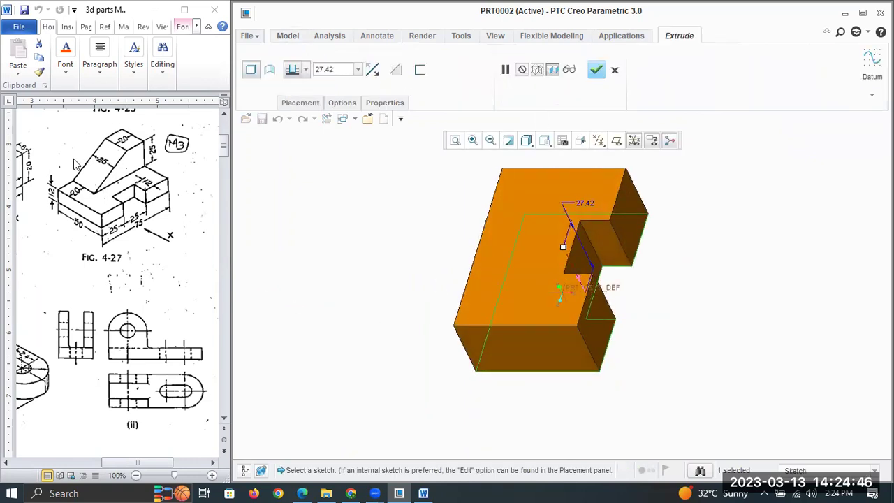
{"action": "left_click", "coordinate": [573, 284]}
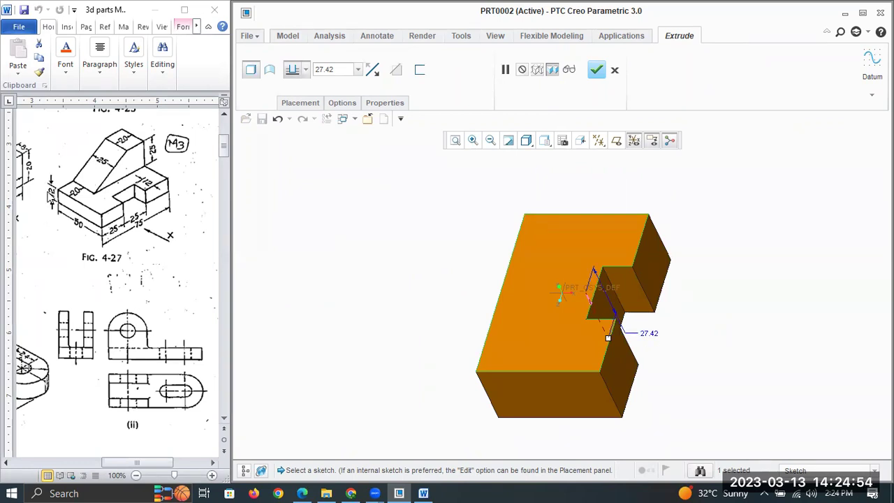
{"action": "double_click", "coordinate": [650, 334]}
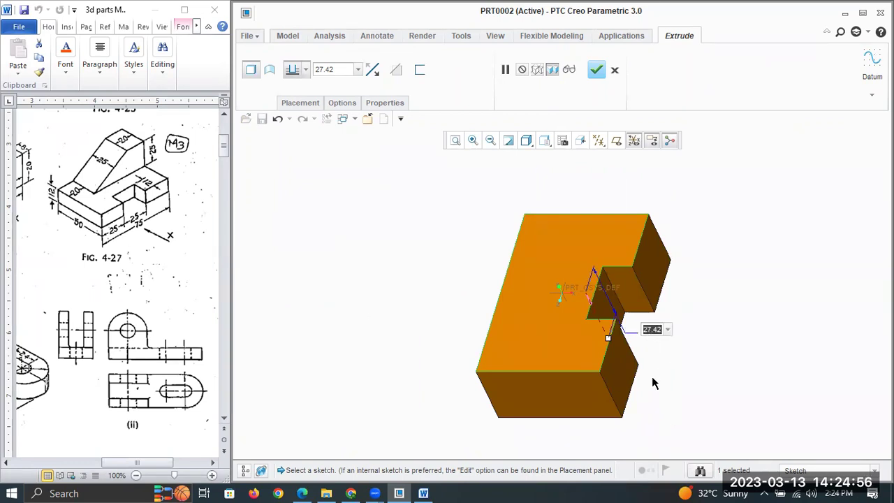
{"action": "type", "text": "12"}
{"action": "key", "text": "Return"}
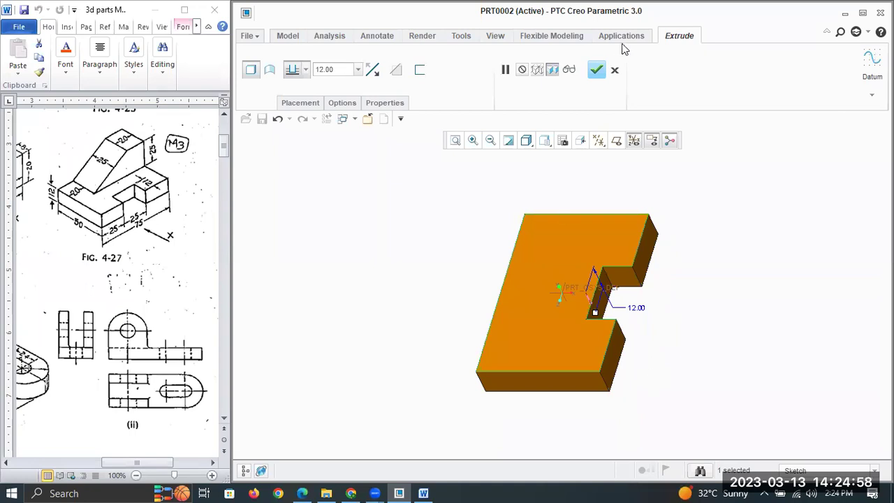
{"action": "left_click", "coordinate": [596, 71]}
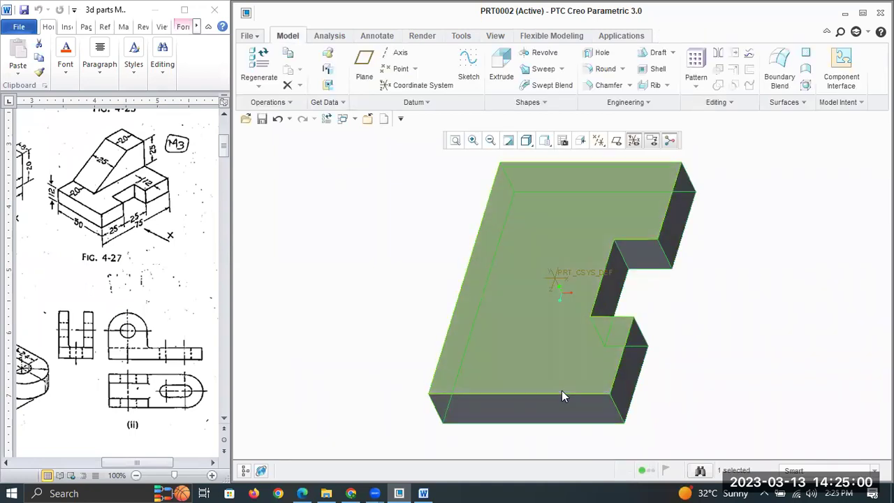
Step: Start a sketch on the base's long side face opposite the notch and orient the view to the sketch plane
{"action": "left_click", "coordinate": [686, 387]}
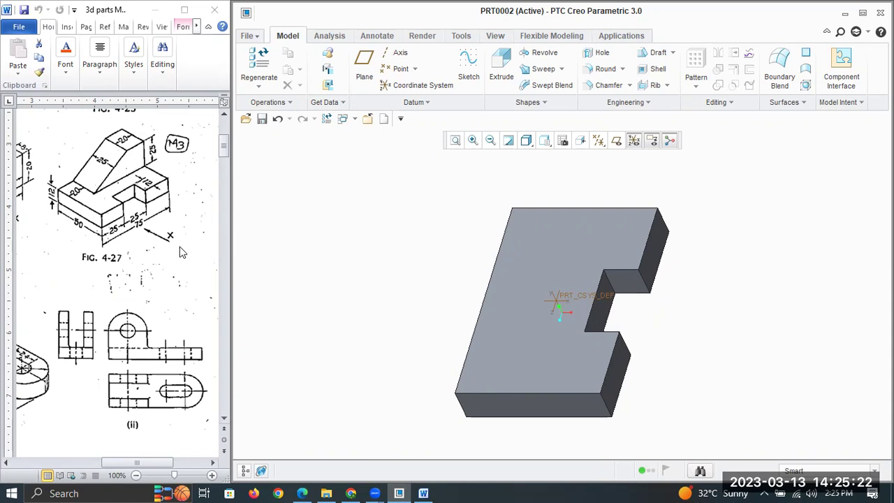
{"action": "mouse_move", "coordinate": [672, 276]}
{"action": "middle_mouse_down"}
{"action": "mouse_move", "coordinate": [655, 289]}
{"action": "mouse_move", "coordinate": [672, 285]}
{"action": "middle_mouse_up"}
{"action": "left_click", "coordinate": [667, 278]}
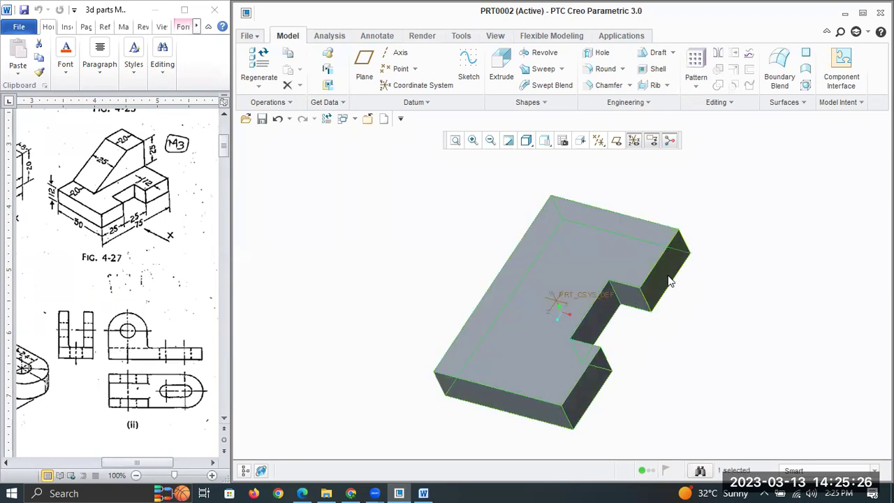
{"action": "left_click", "coordinate": [668, 279]}
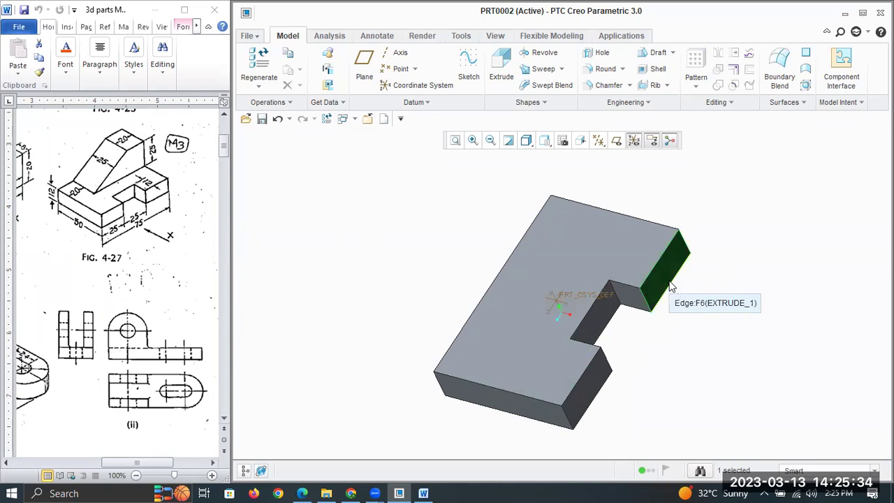
{"action": "middle_click_drag", "start_coordinate": [591, 238], "coordinate": [580, 264]}
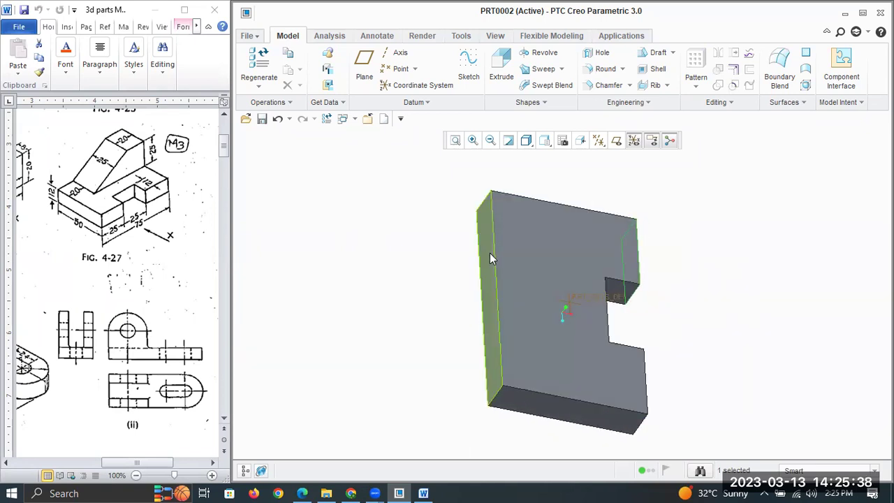
{"action": "middle_click_drag", "start_coordinate": [575, 310], "coordinate": [535, 295]}
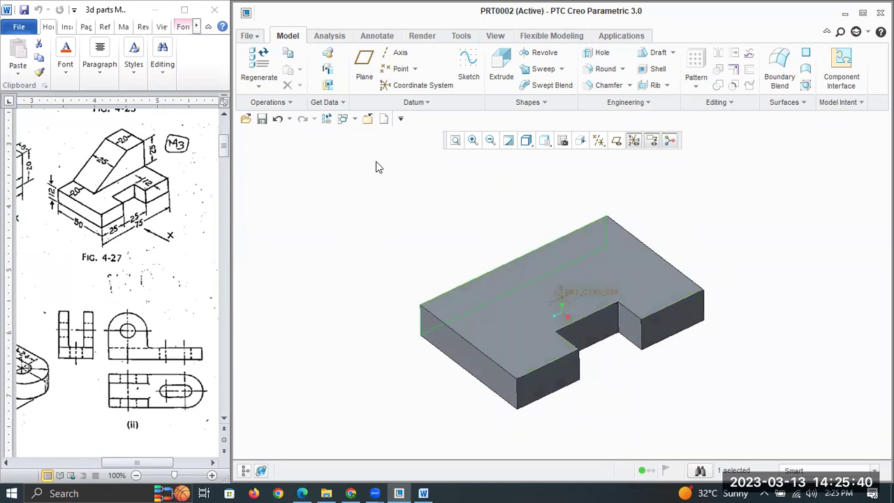
{"action": "left_click", "coordinate": [469, 70]}
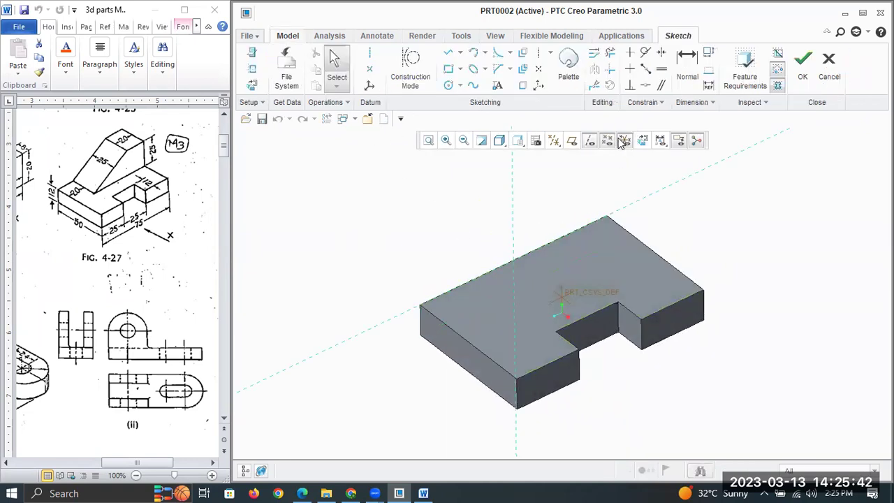
{"action": "left_click", "coordinate": [641, 141]}
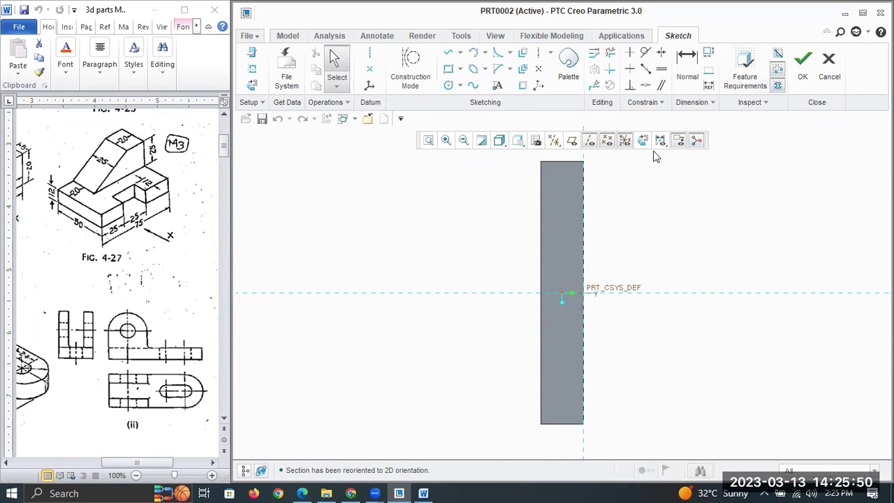
{"action": "mouse_move", "coordinate": [605, 206]}
{"action": "middle_mouse_down"}
{"action": "mouse_move", "coordinate": [563, 200]}
{"action": "mouse_move", "coordinate": [594, 200]}
{"action": "mouse_move", "coordinate": [594, 175]}
{"action": "mouse_move", "coordinate": [567, 161]}
{"action": "middle_mouse_up"}
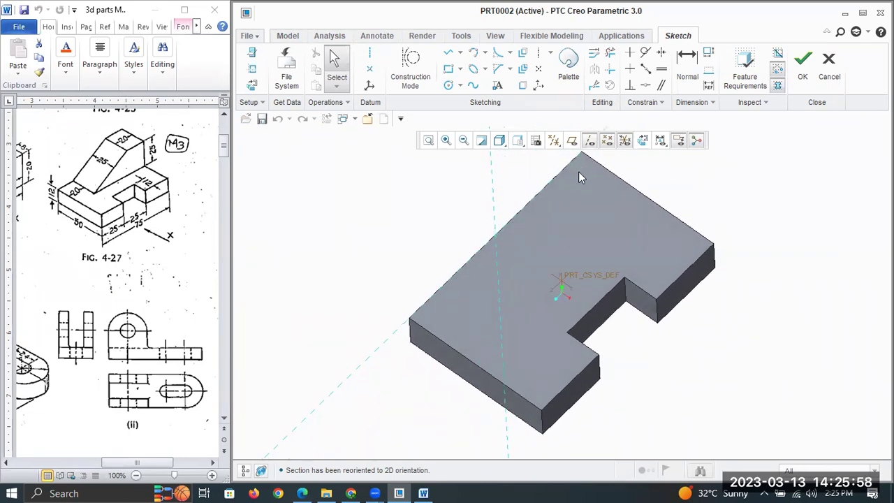
{"action": "left_click", "coordinate": [644, 142]}
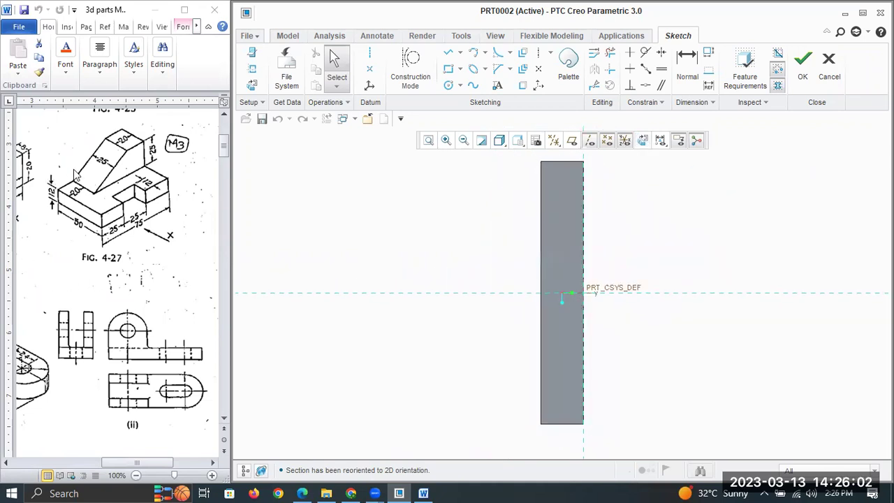
Step: Add the base's short end edge, on the upper side of the sketch view, as a sketch reference
{"action": "scroll", "coordinate": [389, 255], "scroll_direction": "up", "scroll_amount": 1}
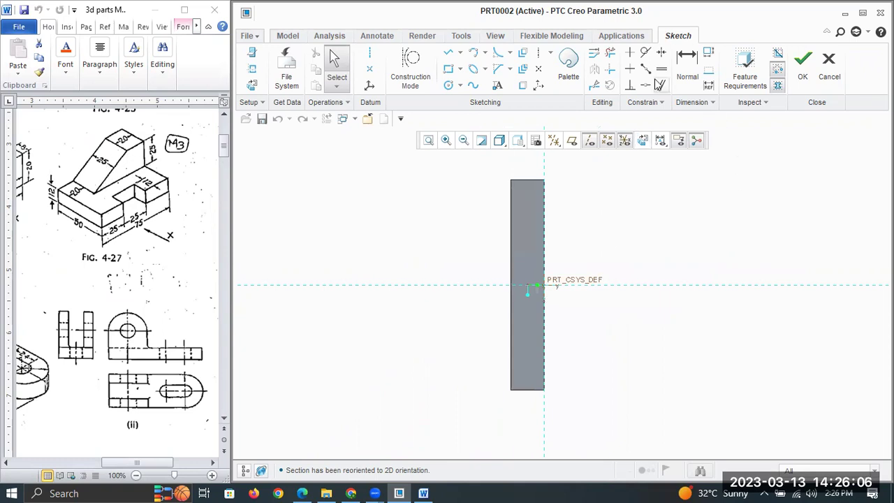
{"action": "left_click", "coordinate": [448, 53]}
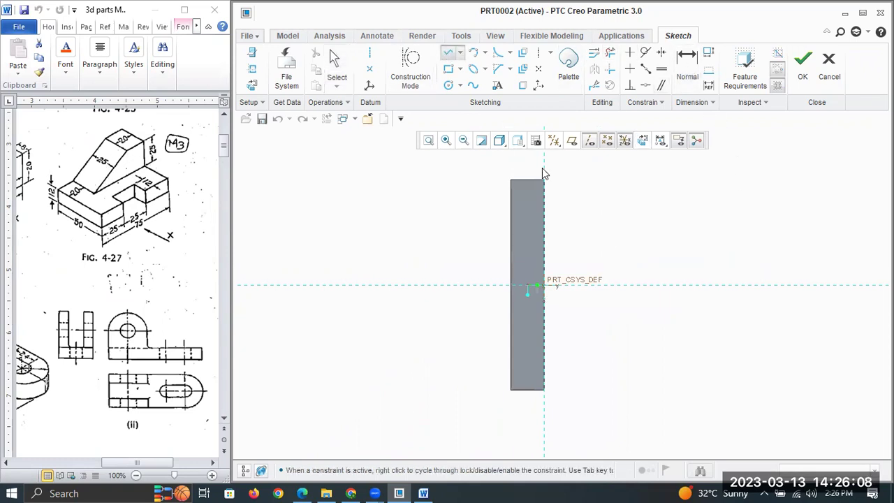
{"action": "left_click", "coordinate": [252, 68]}
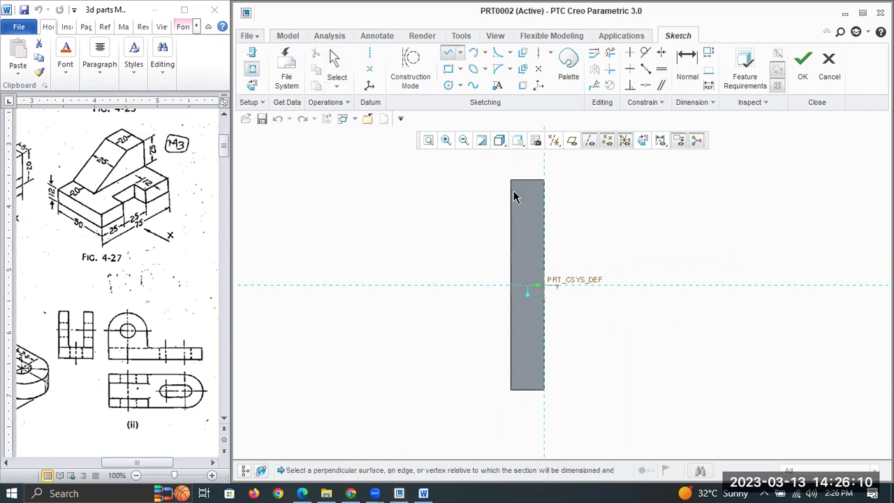
{"action": "left_click", "coordinate": [528, 181]}
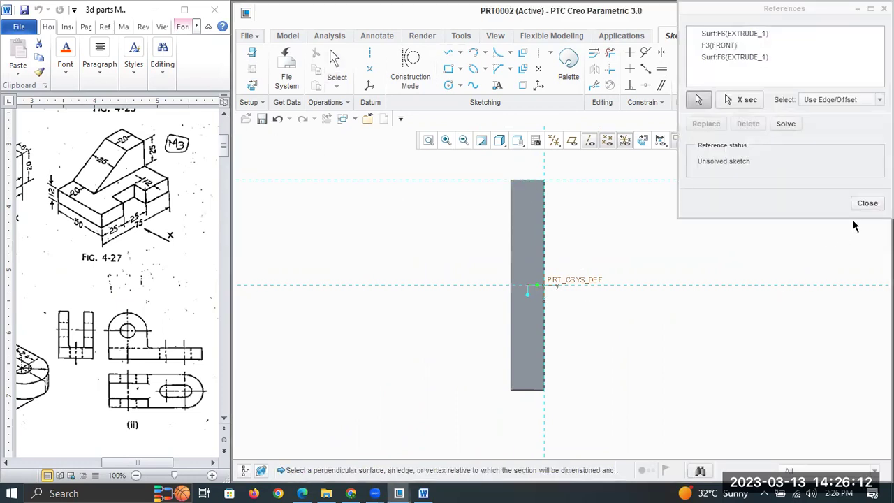
{"action": "left_click", "coordinate": [867, 204]}
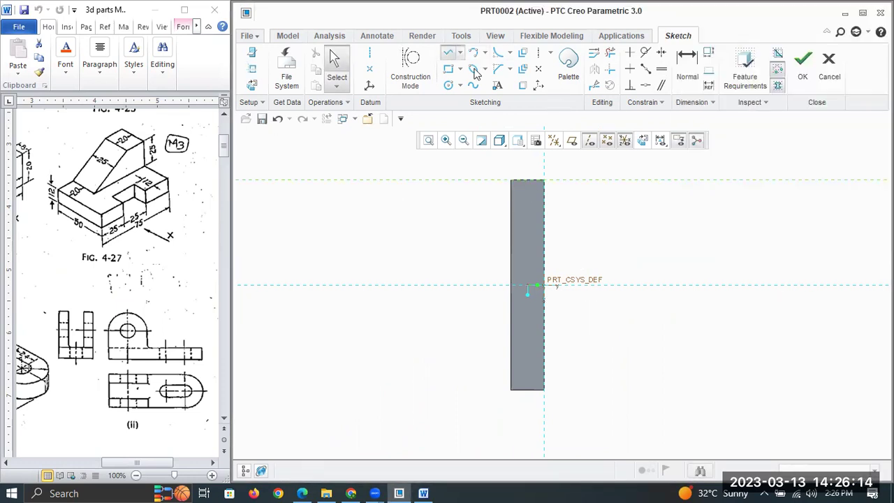
Step: Sketch the closed four-sided block profile from the base corner, about 23.6 high with a 15 long flat edge and a slope back to the base
{"action": "left_click", "coordinate": [544, 180]}
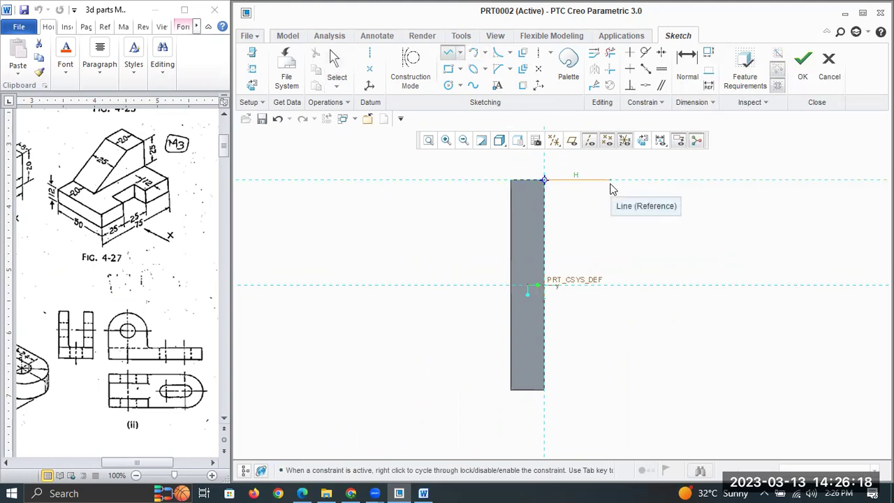
{"action": "left_click", "coordinate": [611, 183]}
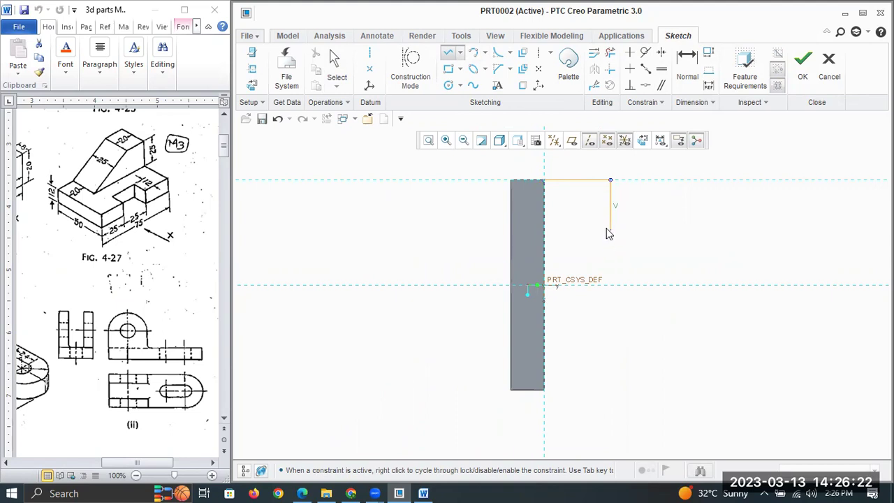
{"action": "left_click", "coordinate": [610, 222]}
{"action": "left_click", "coordinate": [544, 329]}
{"action": "left_click", "coordinate": [549, 194]}
{"action": "middle_click", "coordinate": [719, 237]}
{"action": "middle_click", "coordinate": [719, 238]}
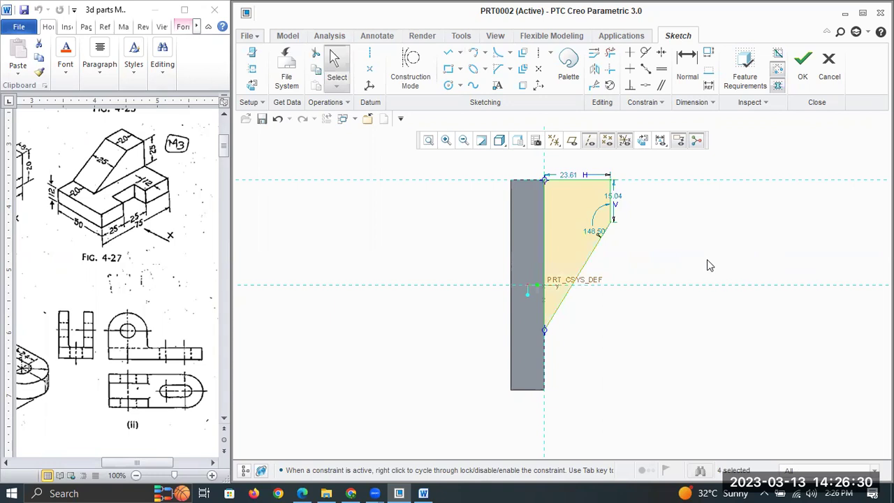
Step: Dimension the block profile's height above the base as 25 and its flat outer edge as 20 long
{"action": "left_click", "coordinate": [688, 64]}
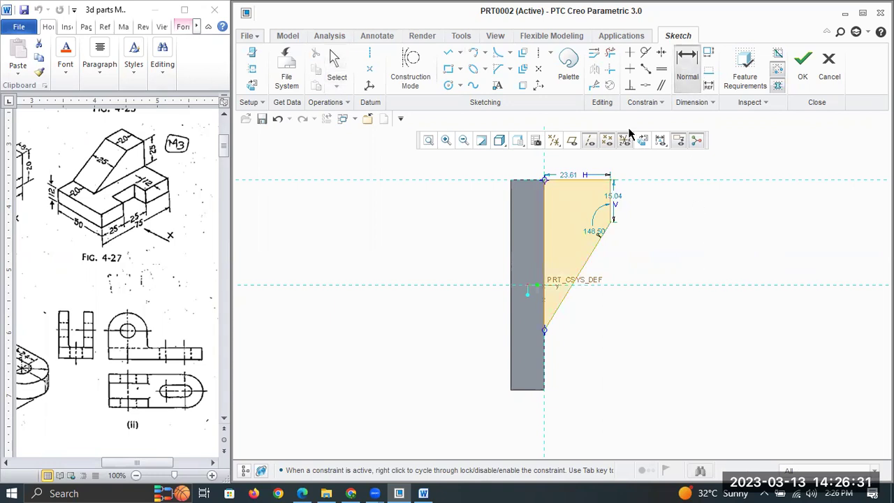
{"action": "double_click", "coordinate": [585, 171]}
{"action": "type", "text": "25"}
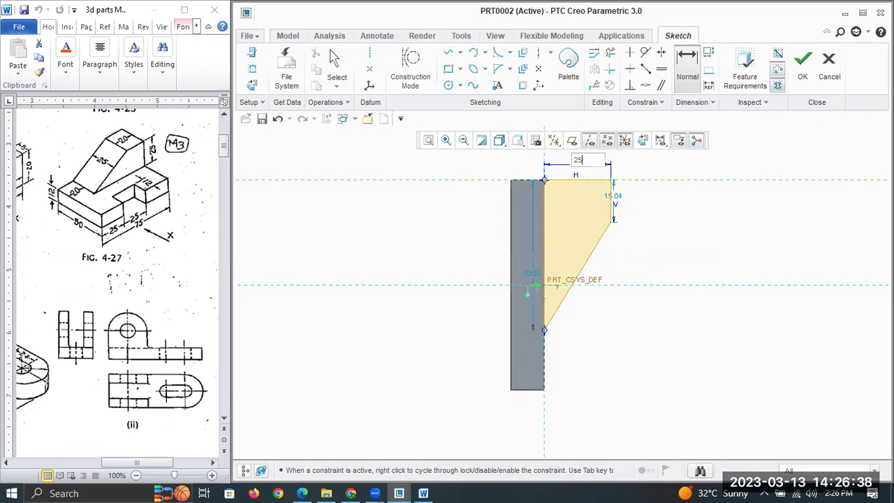
{"action": "key", "text": "Return"}
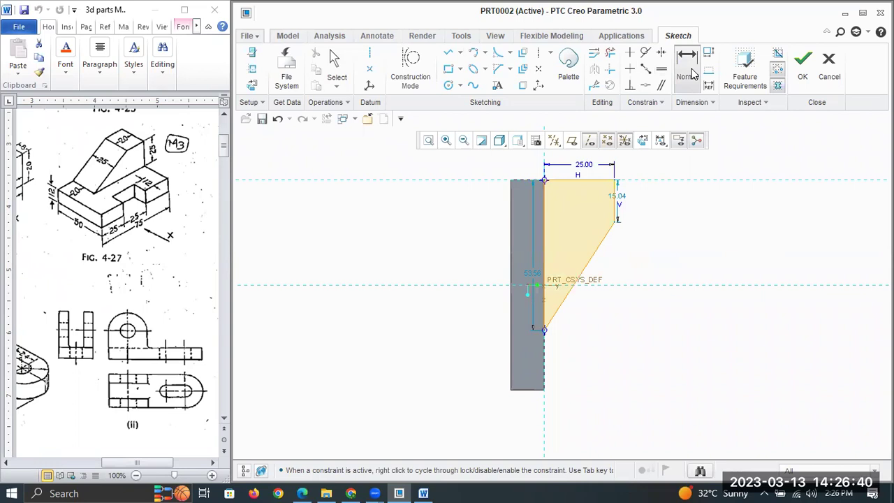
{"action": "left_click", "coordinate": [615, 211]}
{"action": "scroll", "coordinate": [654, 202], "scroll_direction": "down", "scroll_amount": 1}
{"action": "middle_click", "coordinate": [660, 206]}
{"action": "type", "text": "20"}
{"action": "key", "text": "Return"}
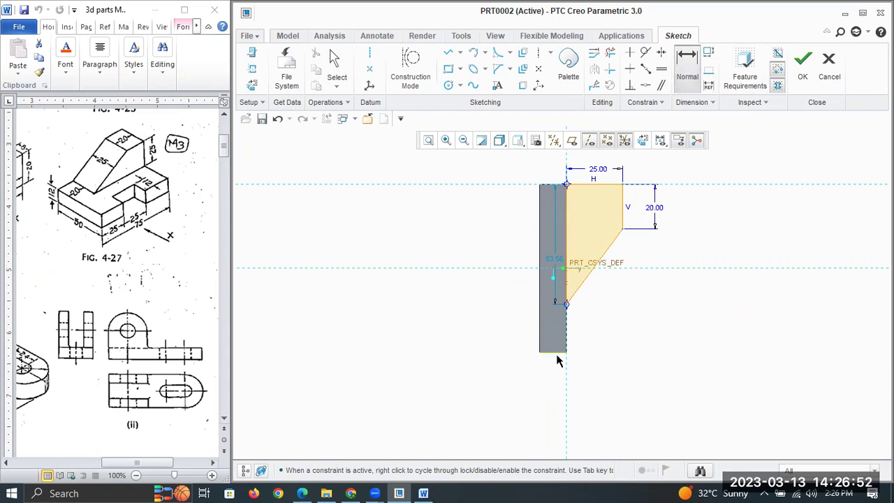
Step: Dimension the gap between the slope's foot and the base's far end as 20, and finish the sketch
{"action": "middle_click", "coordinate": [611, 336]}
{"action": "type", "text": "20"}
{"action": "key", "text": "Return"}
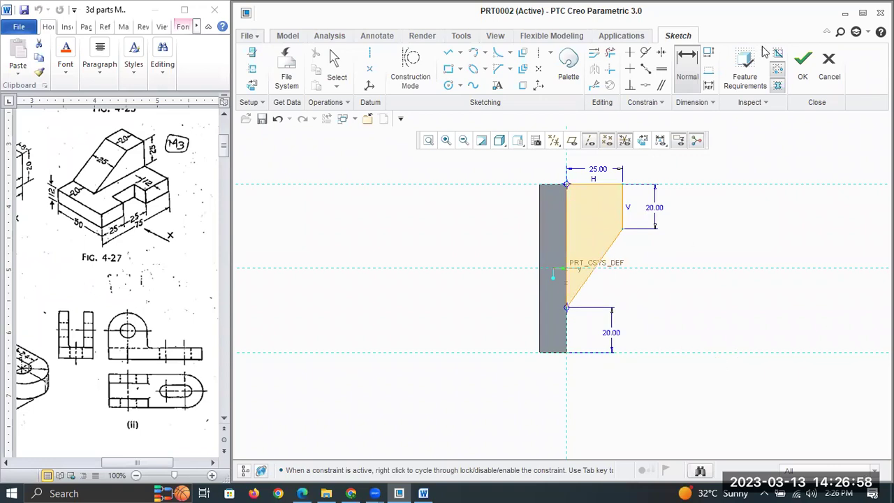
{"action": "left_click", "coordinate": [804, 78]}
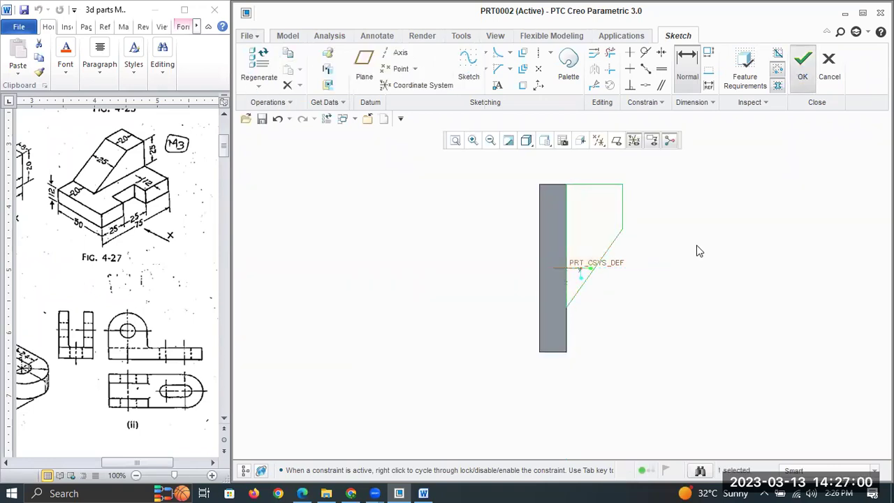
Step: Extrude the sloped block profile 25 deep, with the direction flipped inward over the base
{"action": "key", "text": "ctrl+d"}
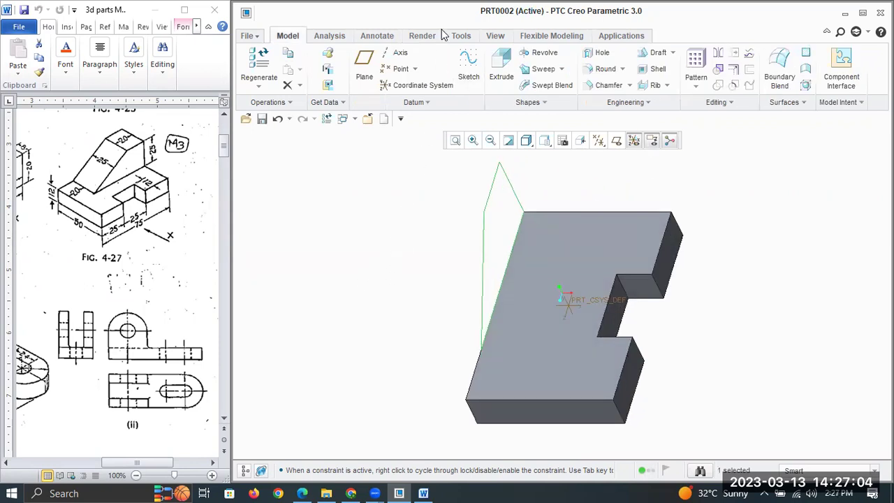
{"action": "left_click", "coordinate": [501, 70]}
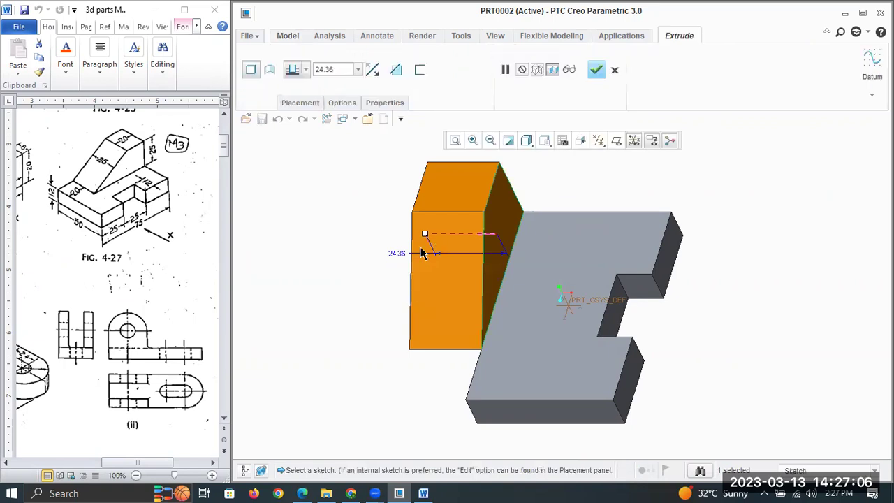
{"action": "left_click", "coordinate": [487, 231]}
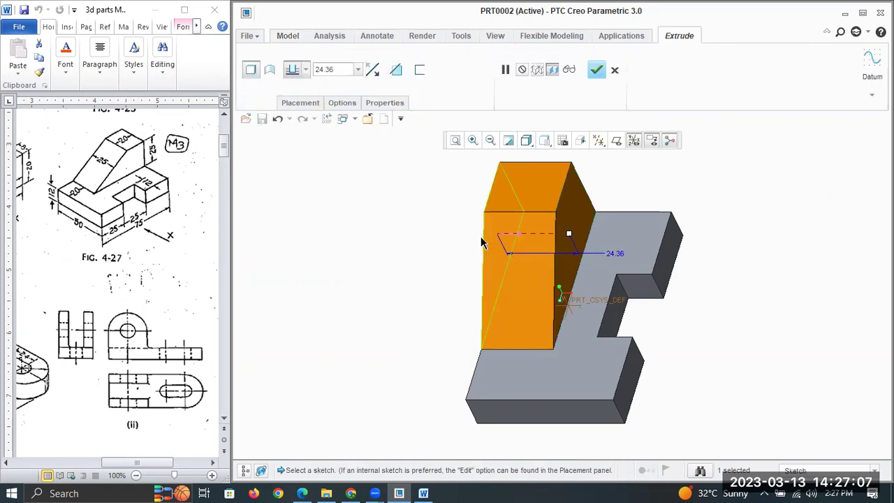
{"action": "double_click", "coordinate": [617, 257]}
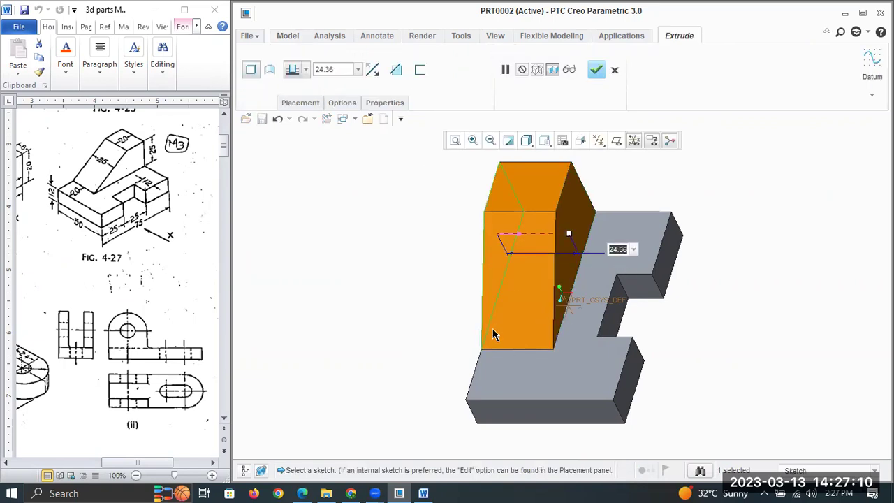
{"action": "type", "text": "25"}
{"action": "key", "text": "Return"}
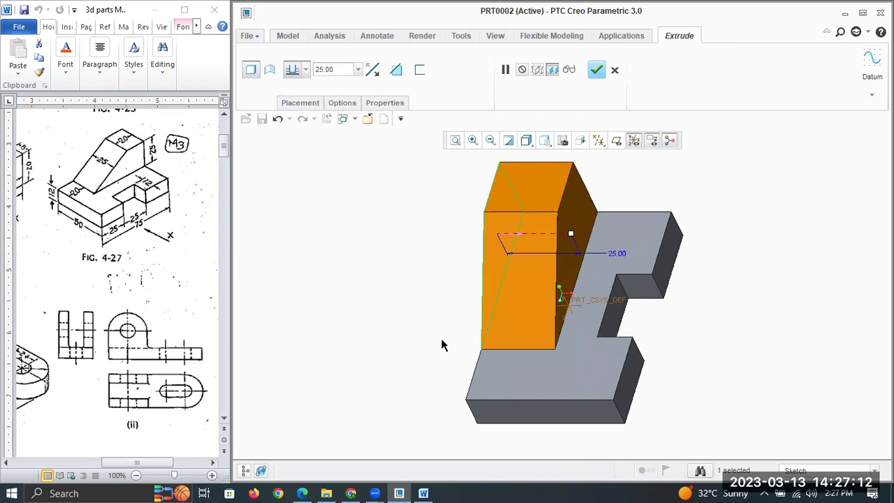
{"action": "left_click", "coordinate": [596, 69]}
{"action": "mouse_move", "coordinate": [581, 246]}
{"action": "middle_mouse_down"}
{"action": "mouse_move", "coordinate": [571, 269]}
{"action": "mouse_move", "coordinate": [568, 247]}
{"action": "mouse_move", "coordinate": [581, 255]}
{"action": "middle_mouse_up"}
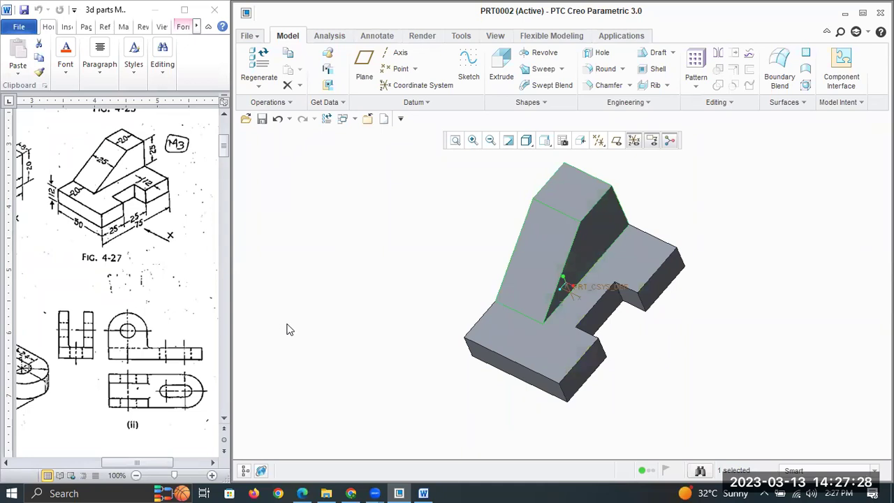
Step: Examine the dimensioned part drawings in the Word document to choose the next part, and restore the document's side-by-side layout
{"action": "mouse_move", "coordinate": [155, 465]}
{"action": "left_mouse_down"}
{"action": "mouse_move", "coordinate": [98, 464]}
{"action": "mouse_move", "coordinate": [106, 465]}
{"action": "left_mouse_up"}
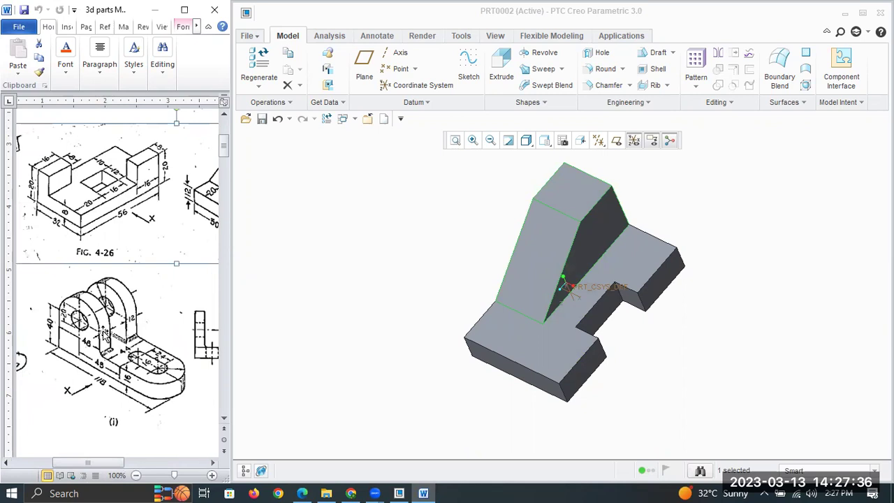
{"action": "left_click_drag", "start_coordinate": [225, 419], "coordinate": [225, 420]}
{"action": "left_click", "coordinate": [184, 10]}
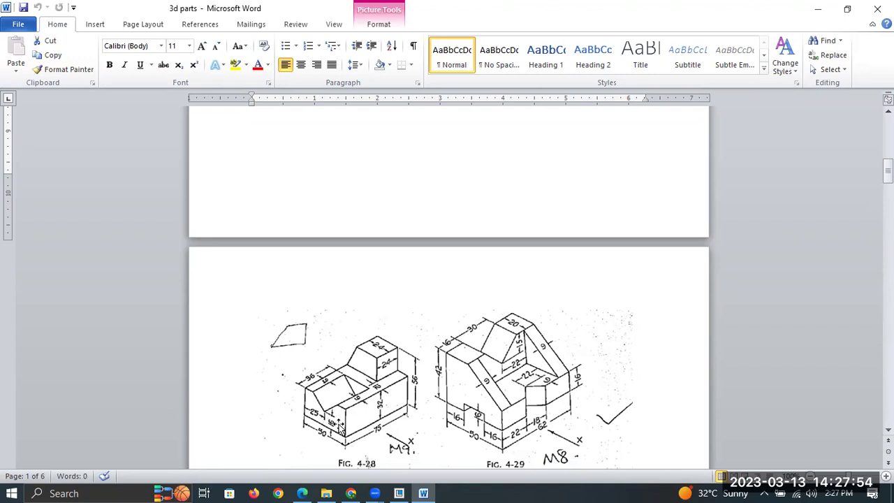
{"action": "scroll", "coordinate": [341, 426], "scroll_direction": "down", "scroll_amount": 9}
{"action": "scroll", "coordinate": [565, 360], "scroll_direction": "up", "scroll_amount": 3, "text": "ctrl"}
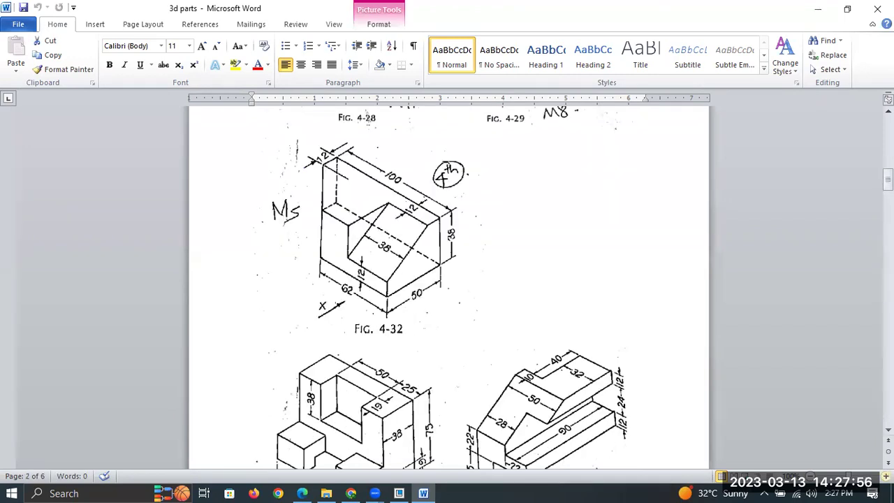
{"action": "scroll", "coordinate": [564, 353], "scroll_direction": "down", "scroll_amount": 8}
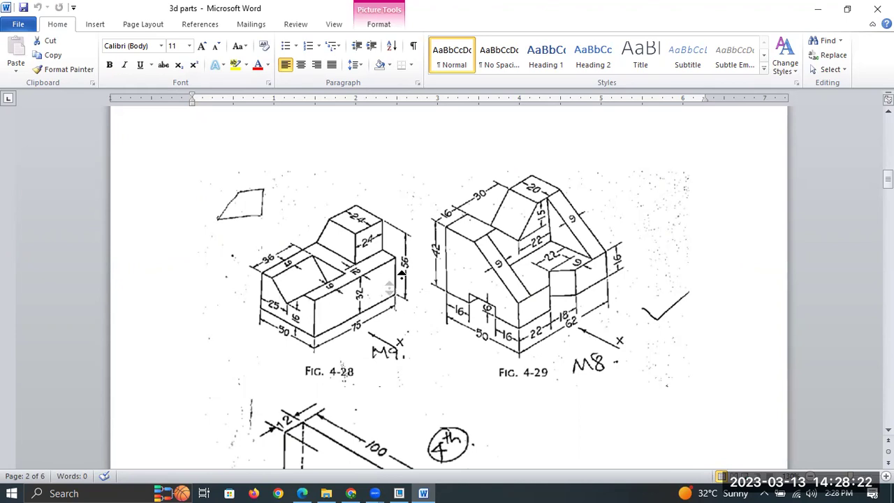
{"action": "scroll", "coordinate": [392, 286], "scroll_direction": "up", "scroll_amount": 1}
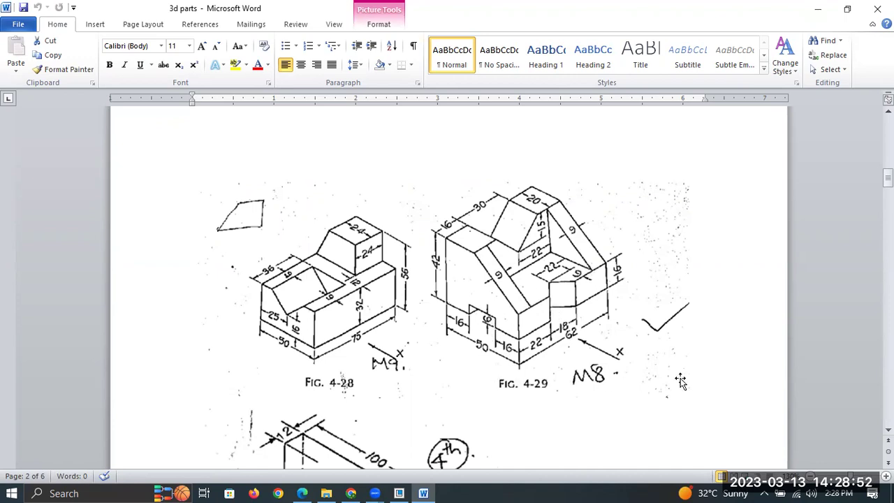
{"action": "scroll", "coordinate": [555, 319], "scroll_direction": "down", "scroll_amount": 1}
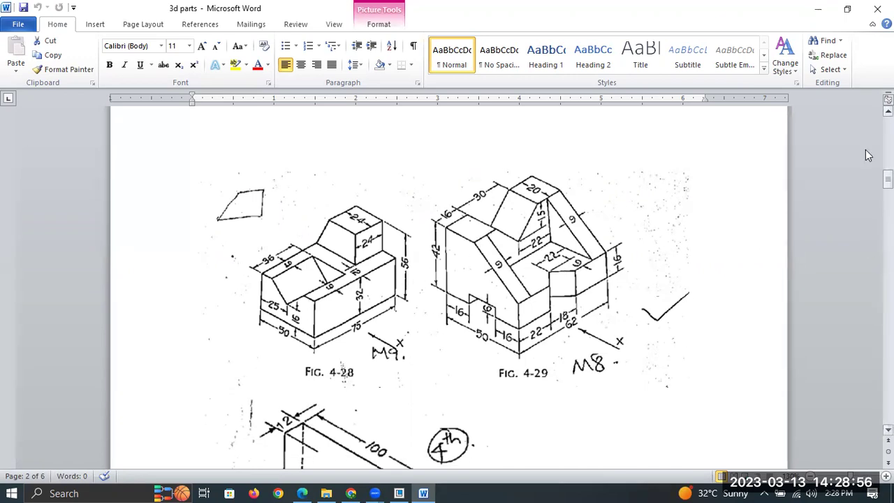
{"action": "scroll", "coordinate": [447, 286], "scroll_direction": "up", "scroll_amount": 7}
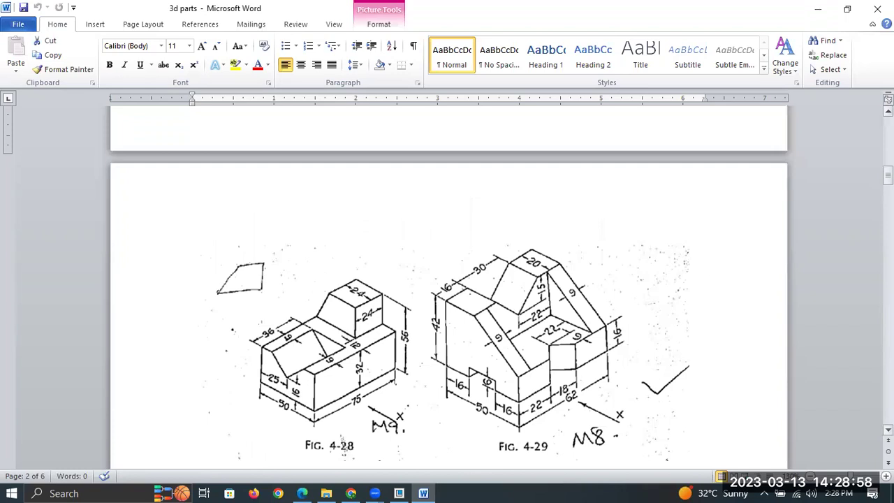
{"action": "scroll", "coordinate": [356, 223], "scroll_direction": "up", "scroll_amount": 7}
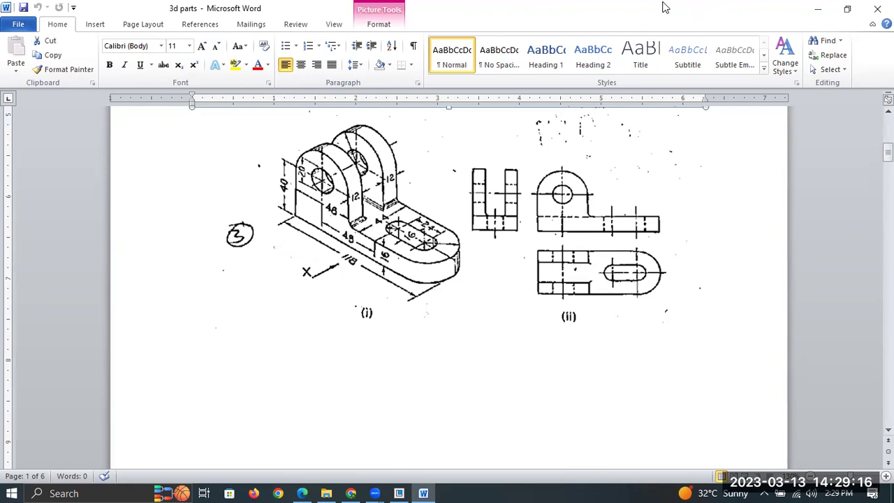
{"action": "left_click_drag", "start_coordinate": [665, 7], "coordinate": [1, 224]}
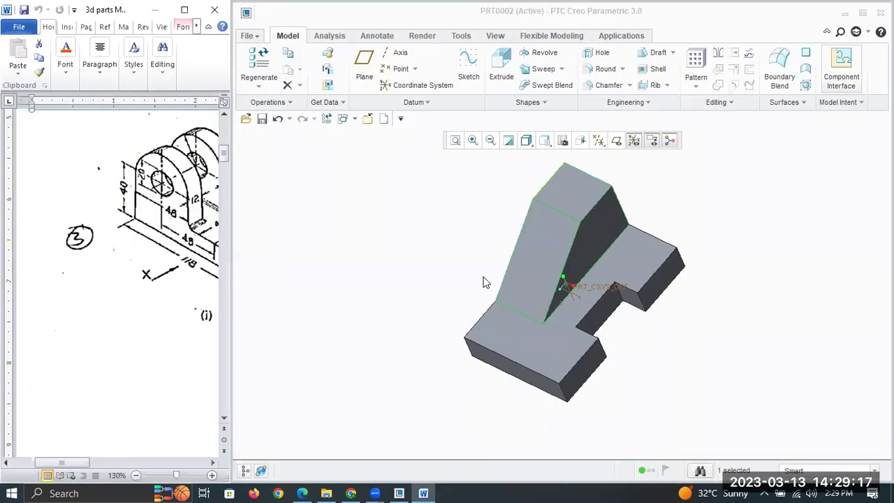
Step: Close the finished part and create a new default part with its datum planes displayed
{"action": "left_click", "coordinate": [369, 120]}
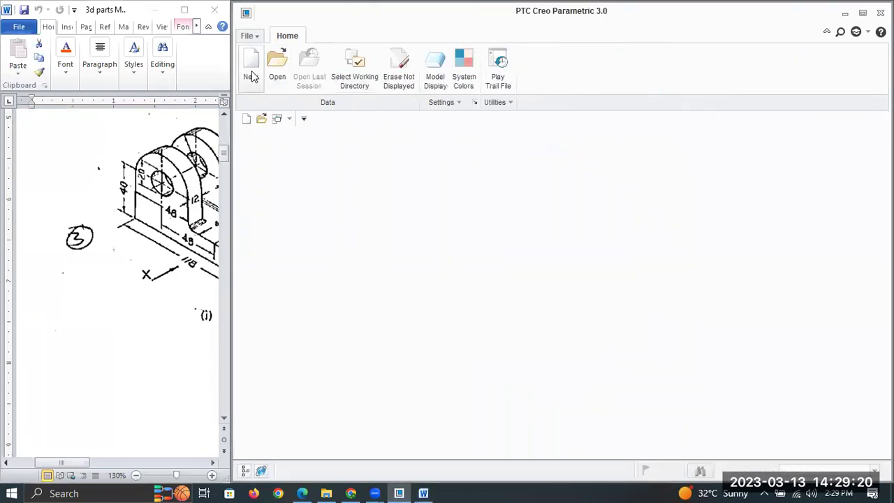
{"action": "left_click", "coordinate": [508, 388]}
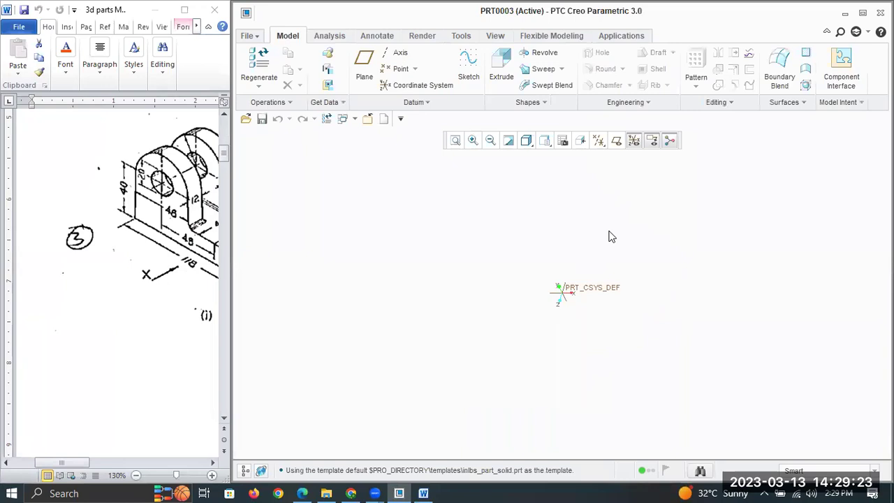
{"action": "left_click", "coordinate": [616, 142]}
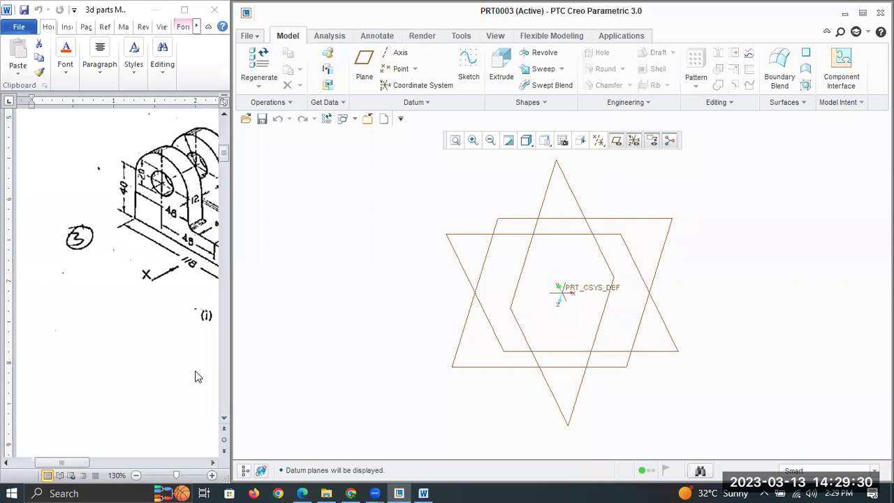
Step: Bring drawing (i) fully into view in the Word document, and start a sketch on the front datum plane with datum planes hidden
{"action": "left_click_drag", "start_coordinate": [74, 464], "coordinate": [99, 464]}
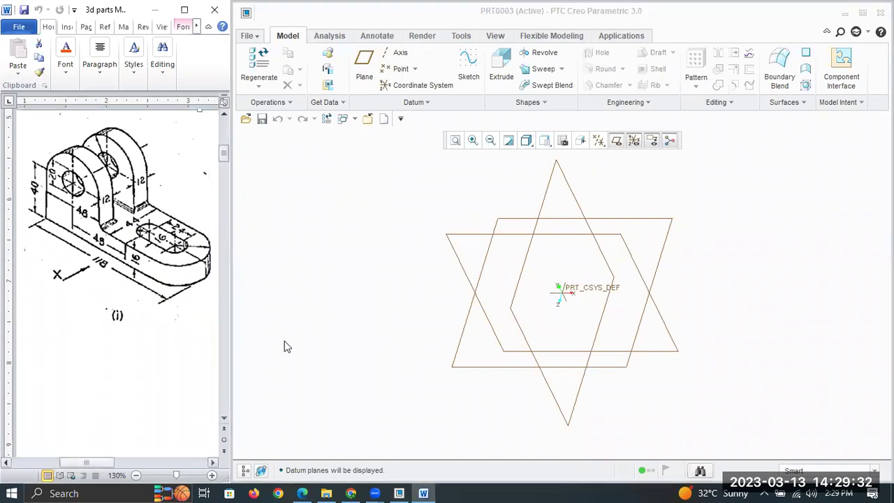
{"action": "left_click", "coordinate": [279, 424]}
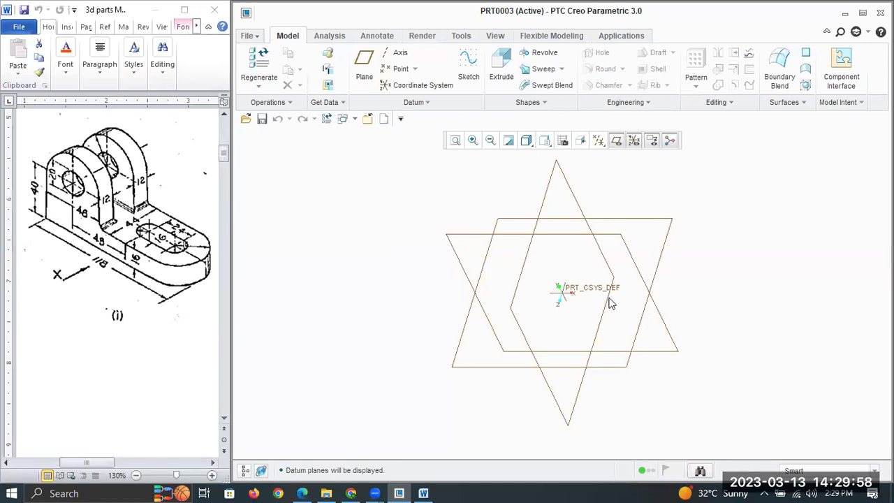
{"action": "left_click", "coordinate": [479, 237]}
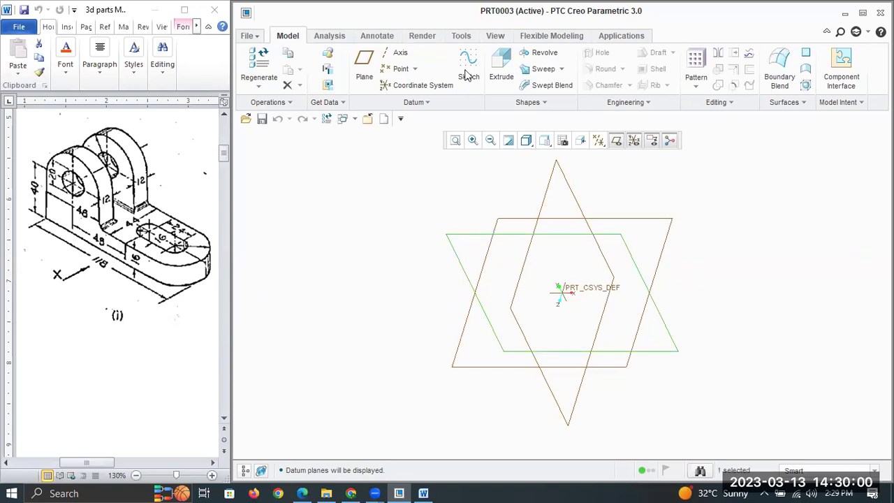
{"action": "left_click", "coordinate": [465, 52]}
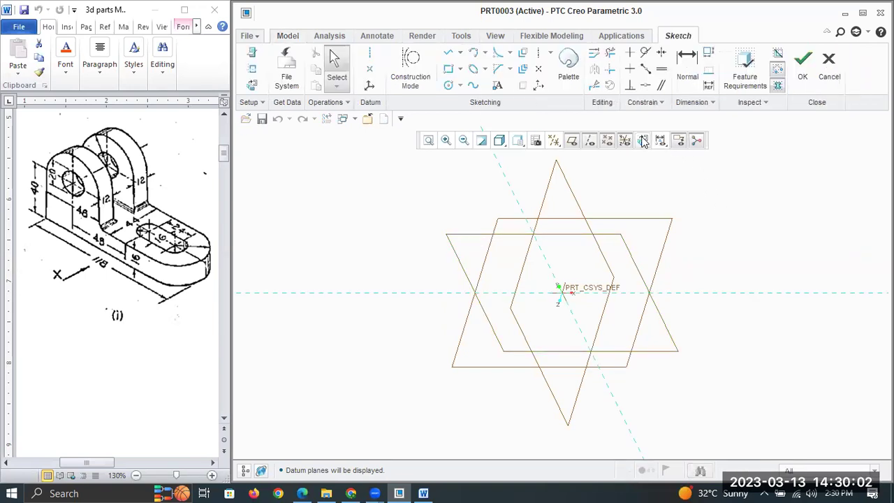
{"action": "left_click", "coordinate": [572, 140]}
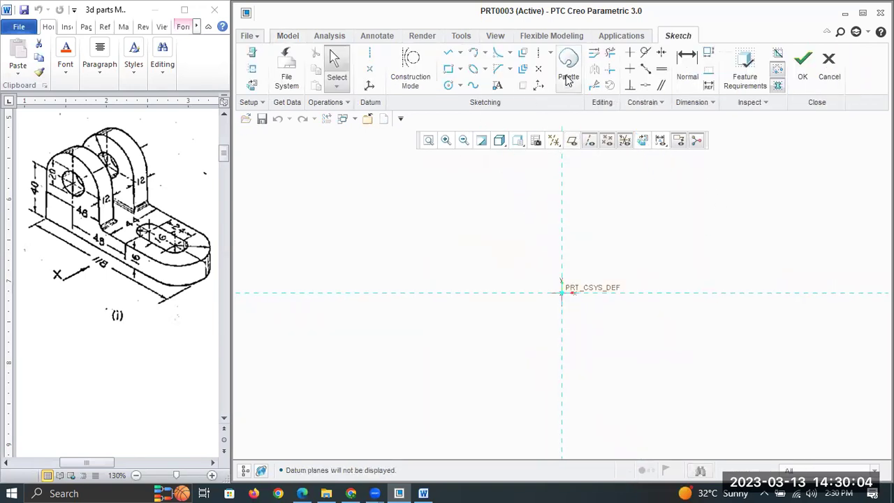
Step: Insert an L-profile from the sketcher palette and centre it on the coordinate system origin
{"action": "left_click", "coordinate": [564, 63]}
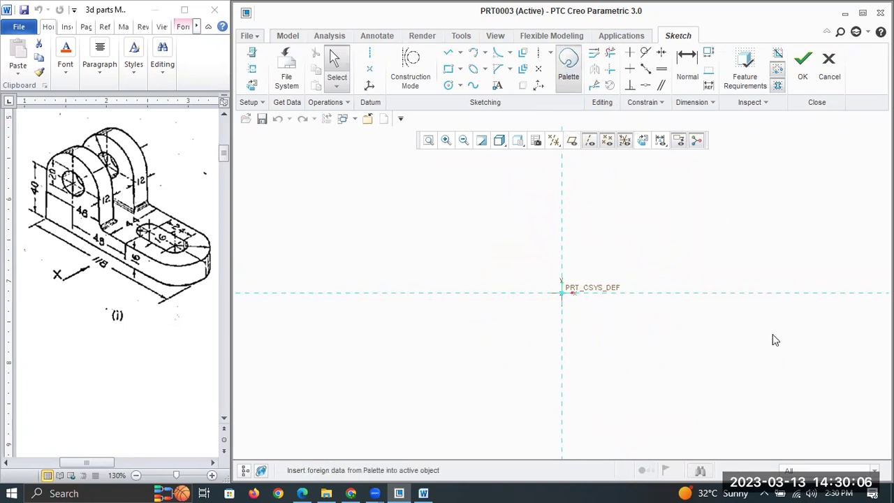
{"action": "left_click", "coordinate": [776, 310]}
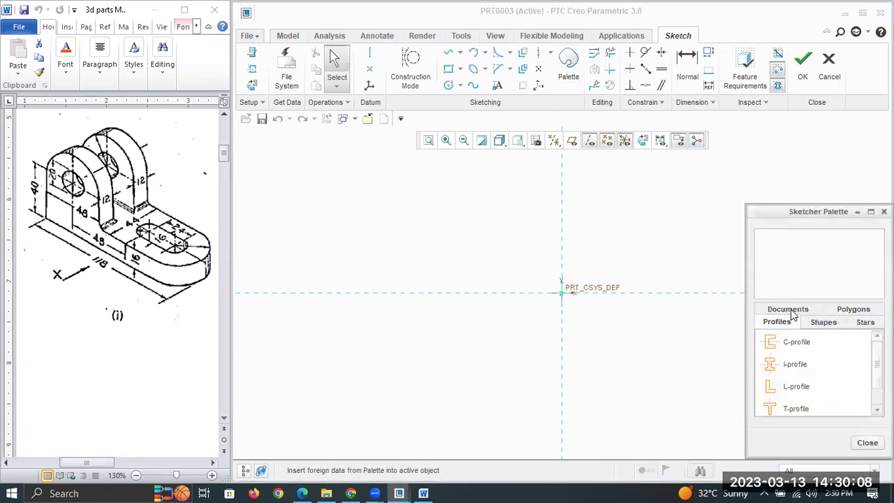
{"action": "mouse_move", "coordinate": [803, 395]}
{"action": "left_mouse_down"}
{"action": "mouse_move", "coordinate": [555, 291]}
{"action": "mouse_move", "coordinate": [412, 196]}
{"action": "mouse_move", "coordinate": [413, 210]}
{"action": "mouse_move", "coordinate": [449, 242]}
{"action": "left_mouse_up"}
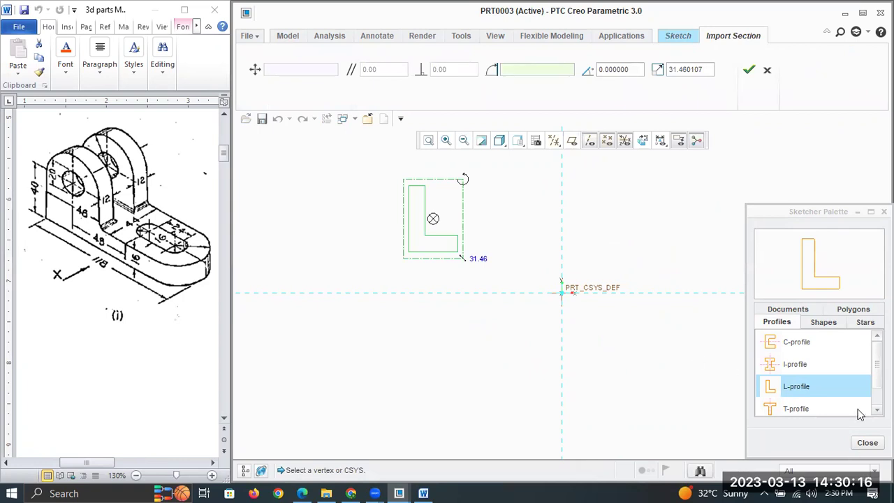
{"action": "left_click", "coordinate": [866, 442]}
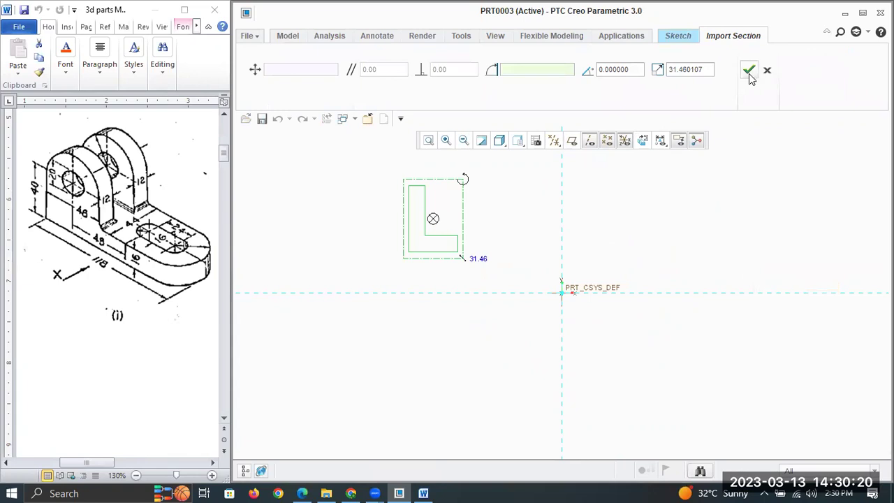
{"action": "left_click_drag", "start_coordinate": [432, 222], "coordinate": [562, 293]}
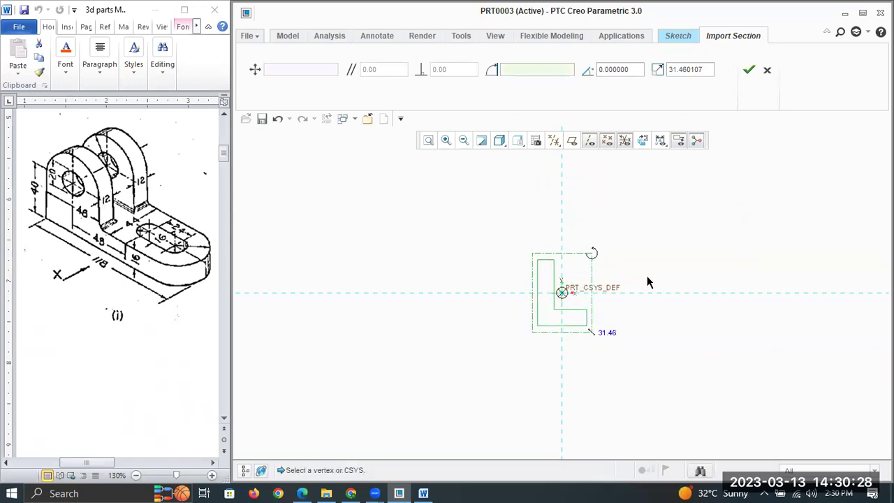
{"action": "left_click", "coordinate": [749, 69]}
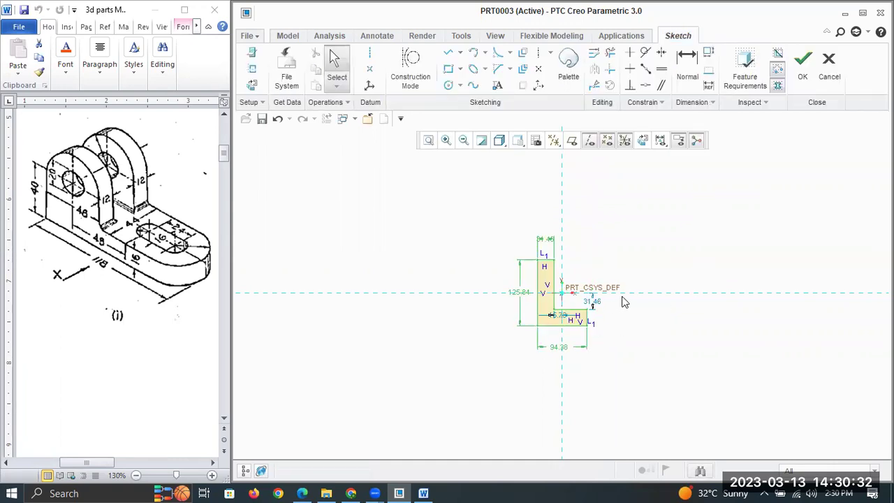
Step: Delete the equal-length constraint between the end edges of the L-profile's two legs
{"action": "scroll", "coordinate": [634, 304], "scroll_direction": "up", "scroll_amount": 1}
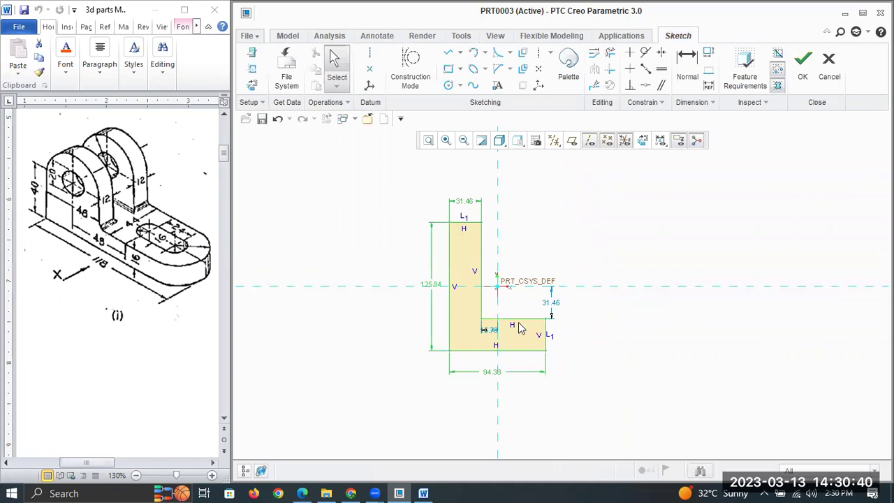
{"action": "scroll", "coordinate": [523, 327], "scroll_direction": "up", "scroll_amount": 2}
{"action": "scroll", "coordinate": [529, 337], "scroll_direction": "down", "scroll_amount": 1}
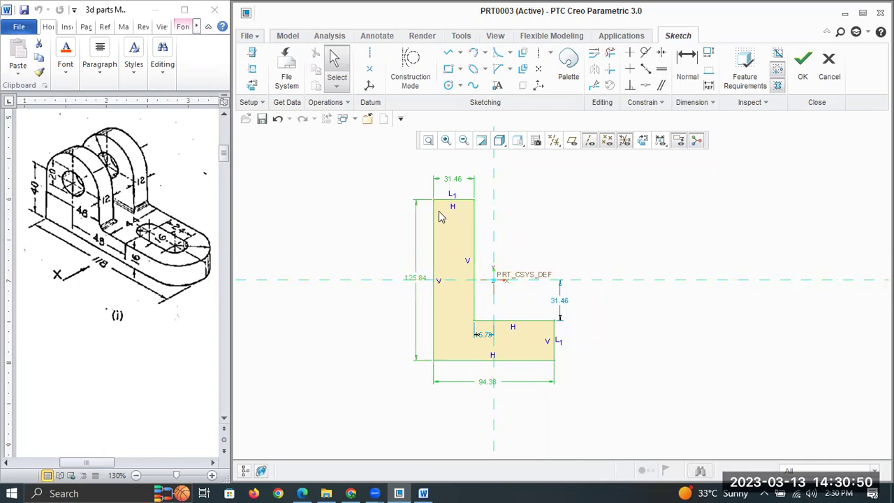
{"action": "left_click", "coordinate": [561, 345]}
{"action": "key", "text": "Delete"}
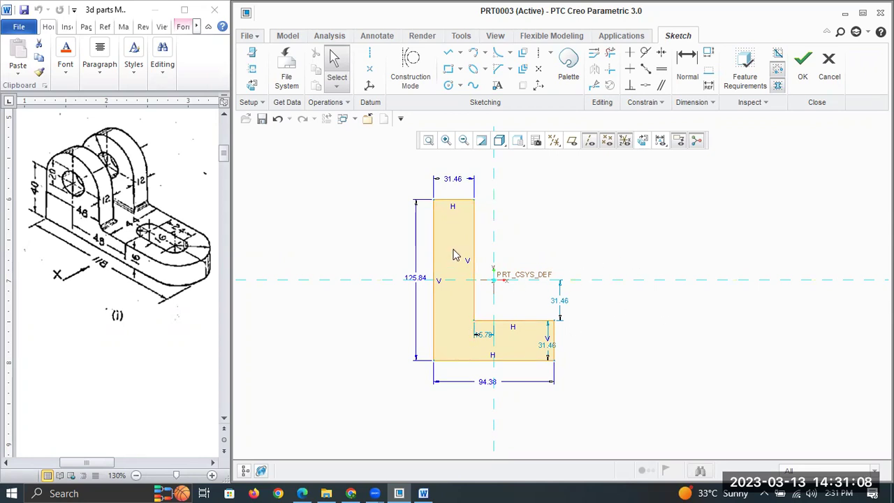
{"action": "left_click", "coordinate": [688, 75]}
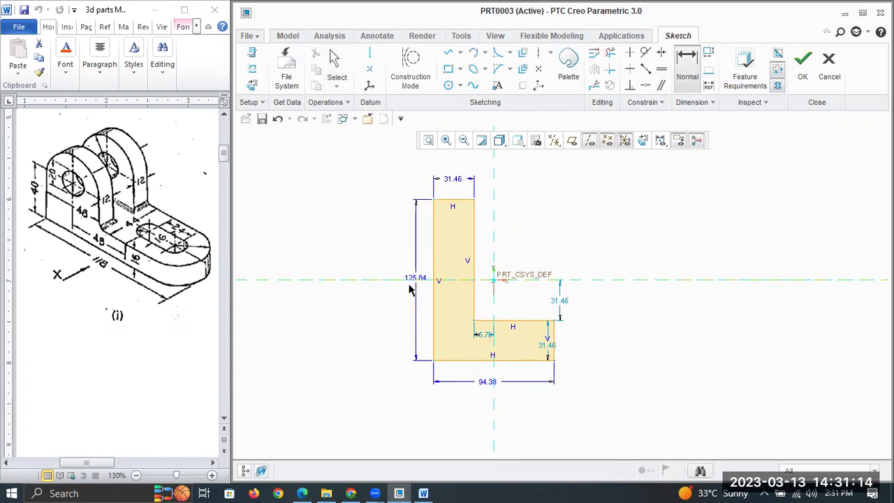
{"action": "key", "text": "Escape"}
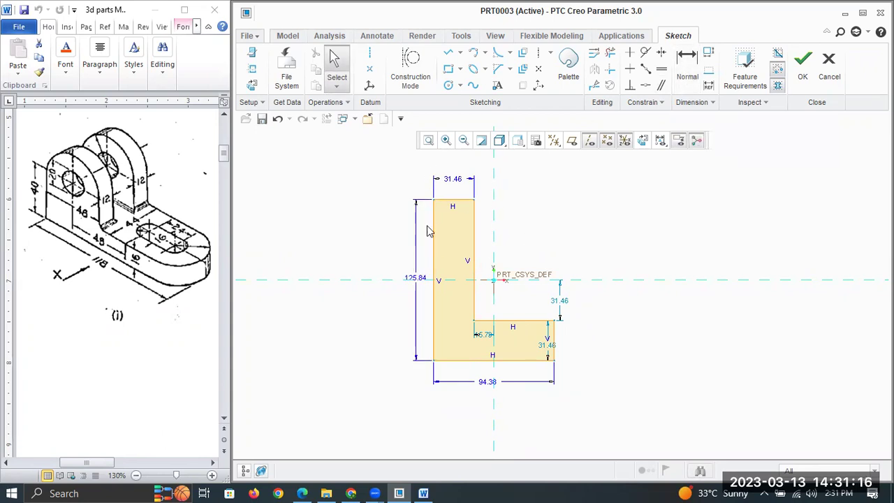
Step: Modify the L-profile's dimensions with automatic regeneration off, setting the upright leg's width to 48 and the overall height to 64
{"action": "left_click", "coordinate": [594, 55]}
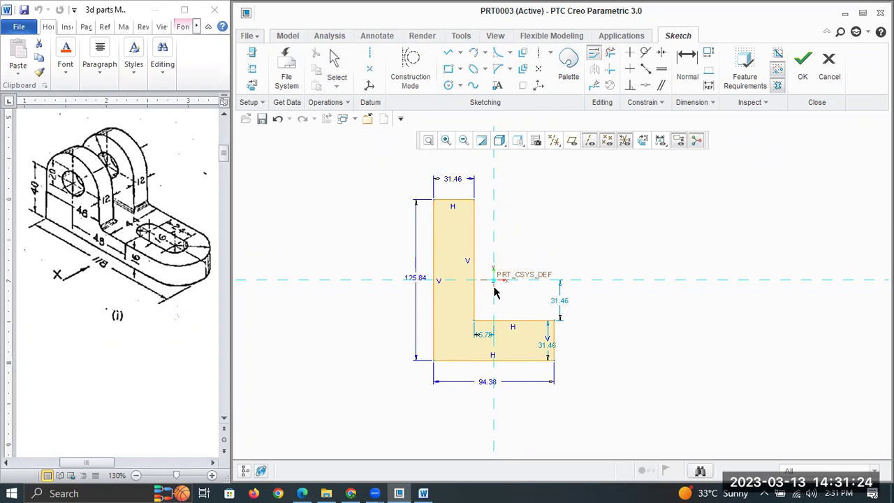
{"action": "left_click", "coordinate": [458, 183]}
{"action": "left_click", "coordinate": [714, 283]}
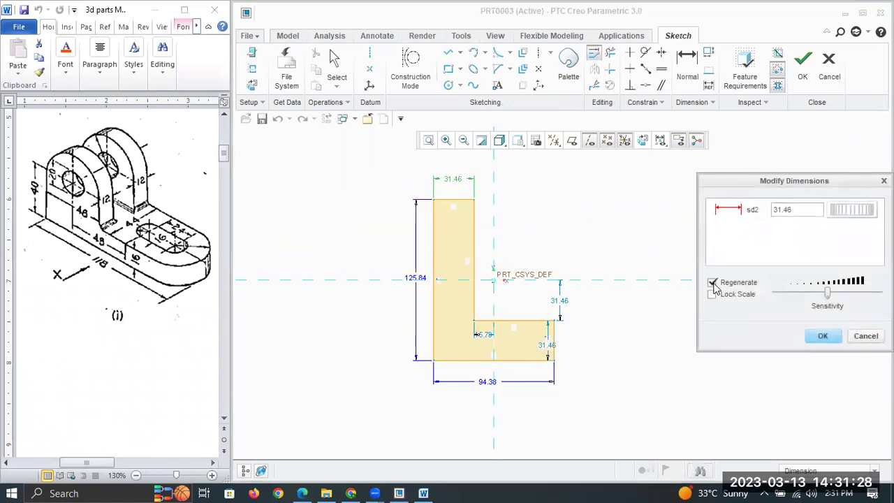
{"action": "left_click", "coordinate": [713, 283]}
{"action": "double_click", "coordinate": [814, 209]}
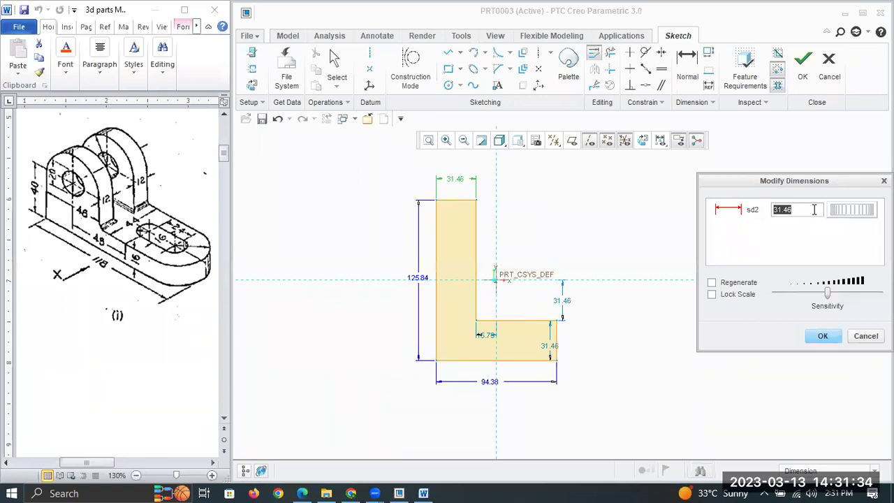
{"action": "type", "text": "48"}
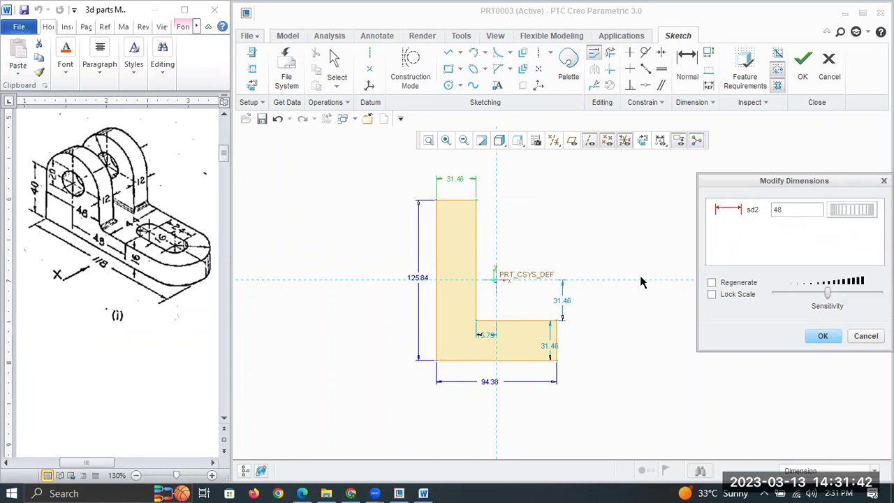
{"action": "left_click", "coordinate": [417, 277]}
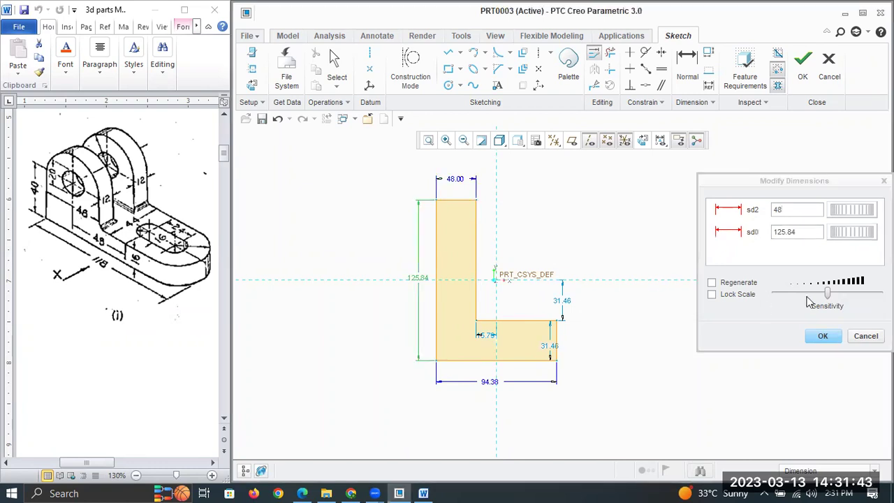
{"action": "double_click", "coordinate": [806, 235]}
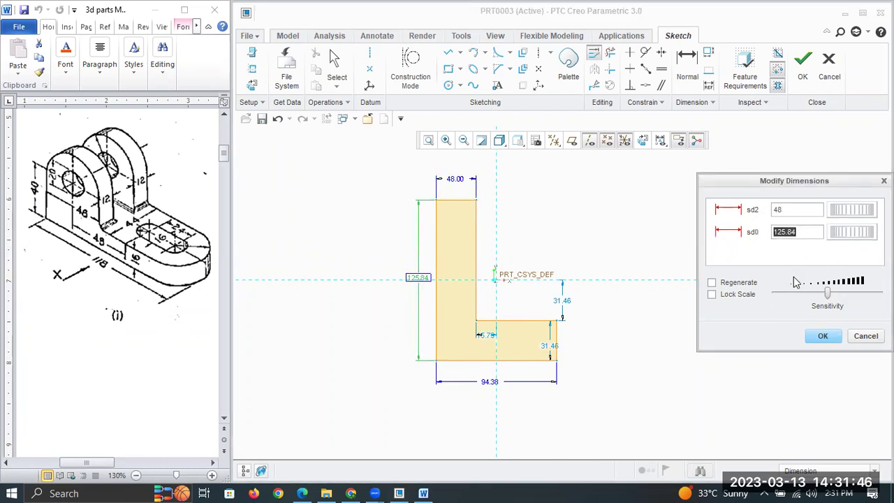
{"action": "type", "text": "64"}
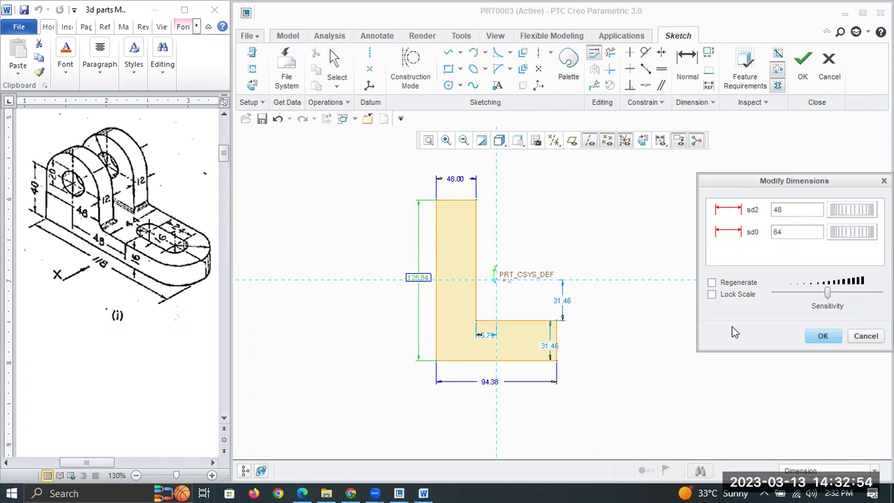
Step: Set the profile's overall length to 118 and the base leg's thickness to 16, regenerate the dimensions, and finish the sketch
{"action": "left_click", "coordinate": [493, 383]}
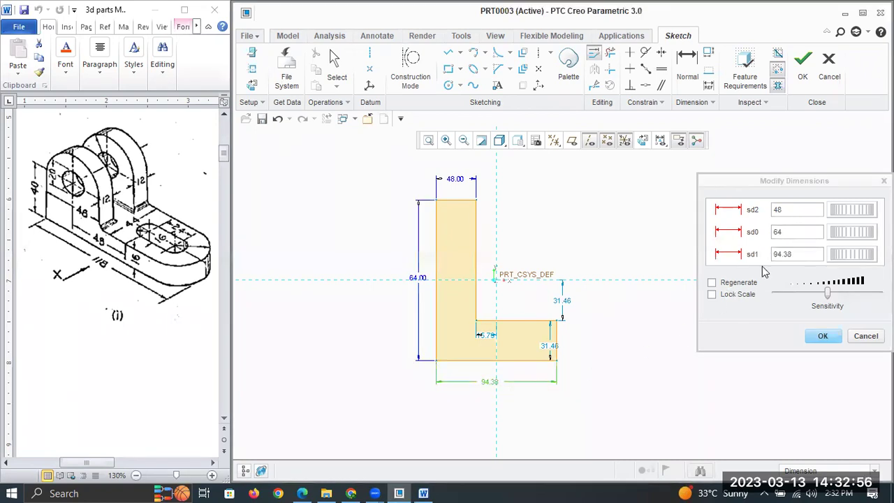
{"action": "left_click", "coordinate": [793, 254]}
{"action": "type", "text": "118"}
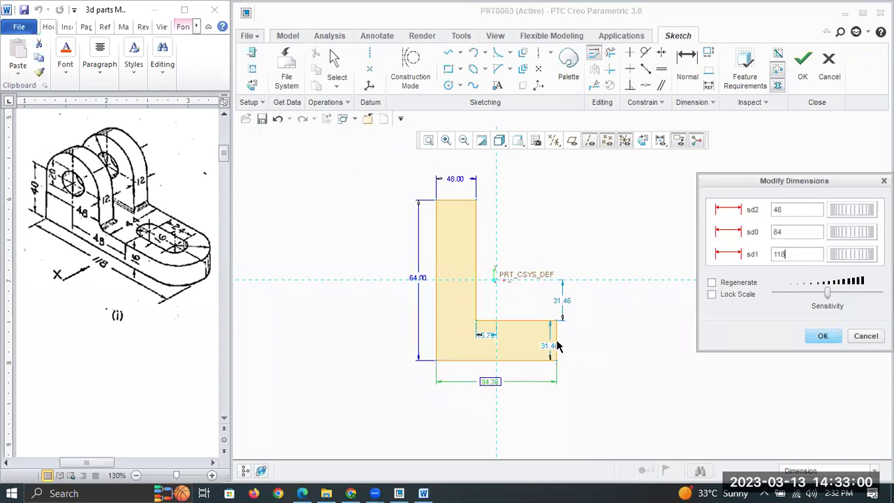
{"action": "left_click", "coordinate": [551, 349]}
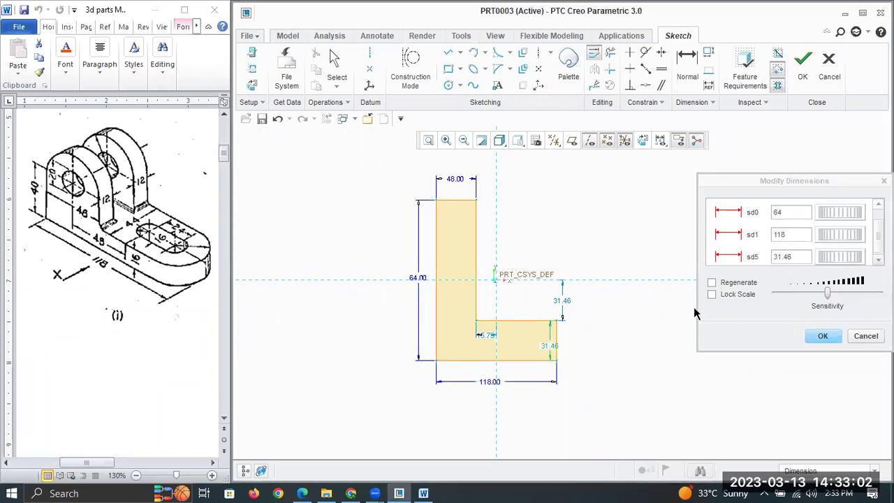
{"action": "left_click", "coordinate": [803, 260]}
{"action": "type", "text": "16"}
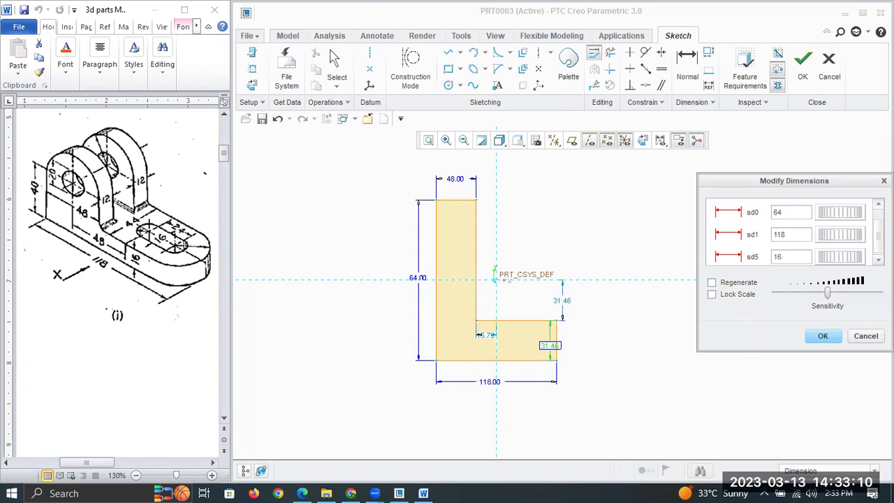
{"action": "left_click", "coordinate": [737, 283]}
{"action": "left_click", "coordinate": [814, 337]}
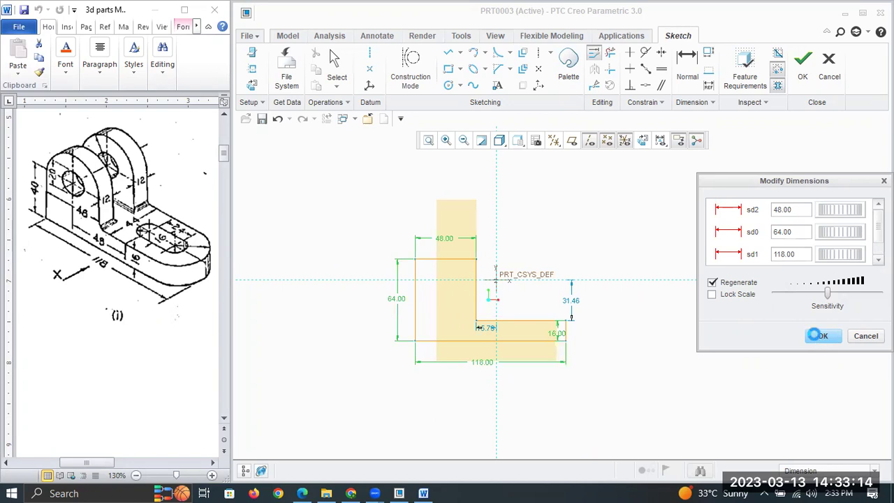
{"action": "left_click", "coordinate": [603, 440]}
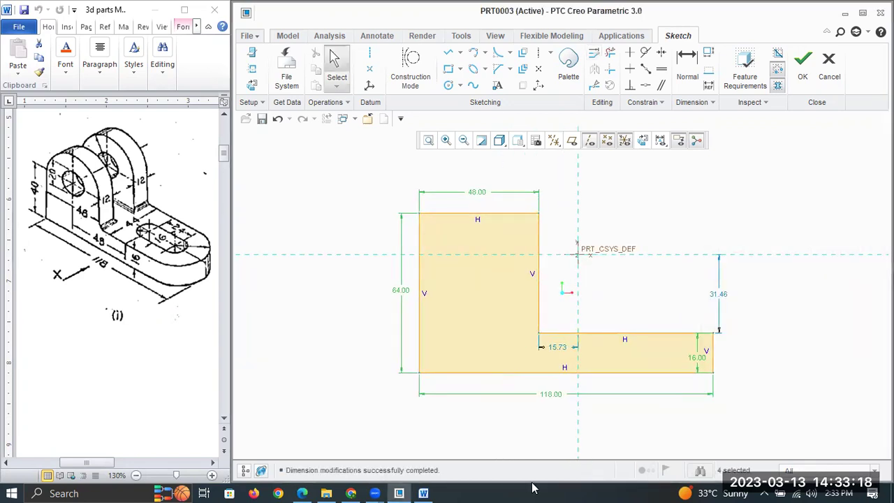
{"action": "left_click", "coordinate": [804, 76]}
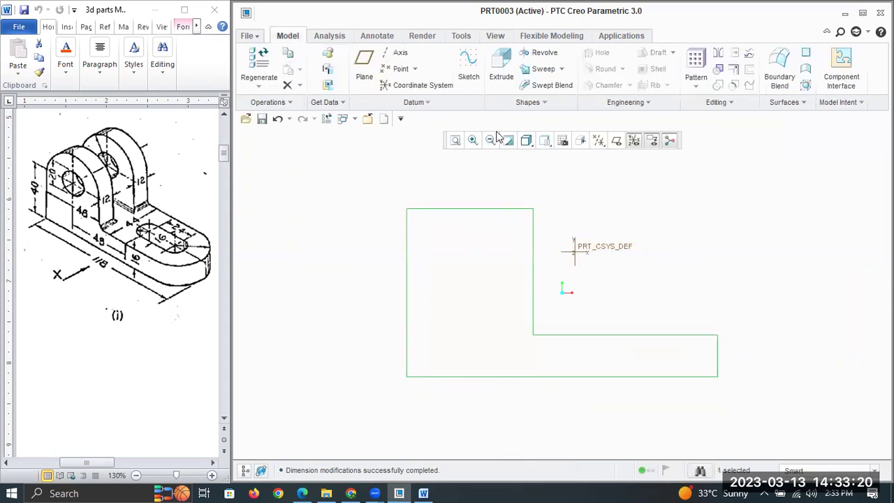
Step: Extrude the L-shaped profile 44 deep, with the direction flipped to the rear of the sketch plane
{"action": "left_click", "coordinate": [506, 76]}
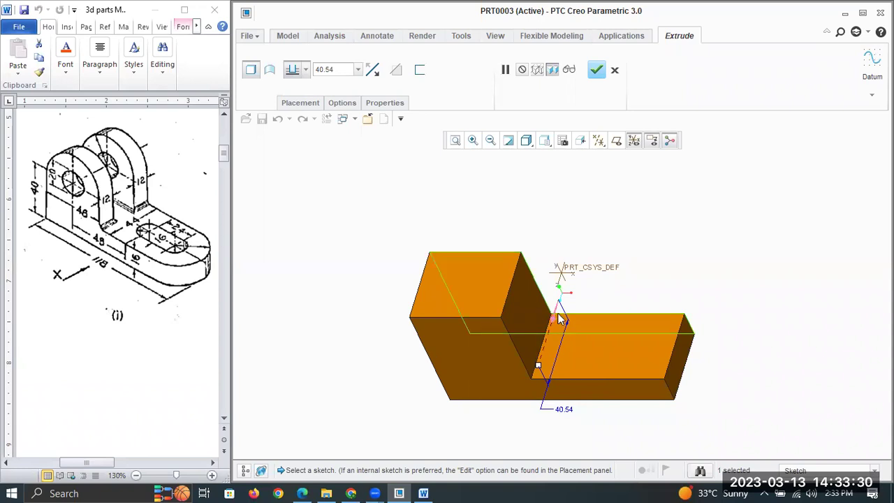
{"action": "key", "text": "ctrl+d"}
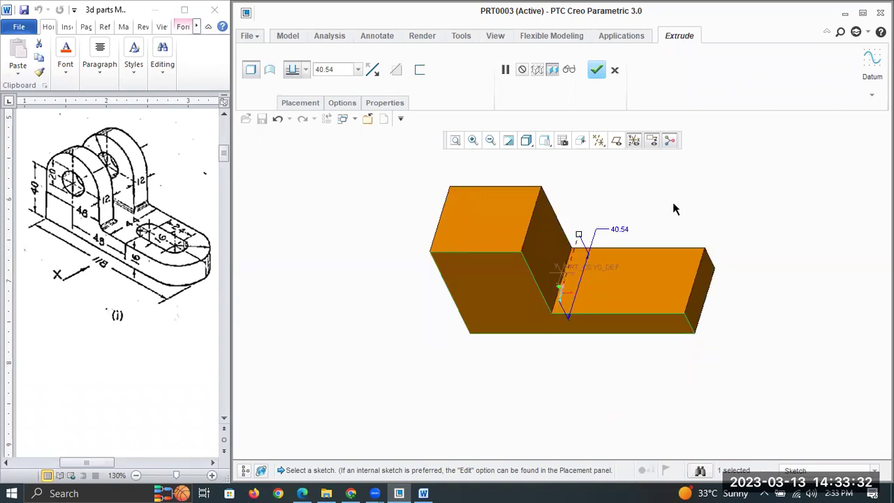
{"action": "double_click", "coordinate": [626, 229]}
{"action": "type", "text": "44"}
{"action": "key", "text": "Return"}
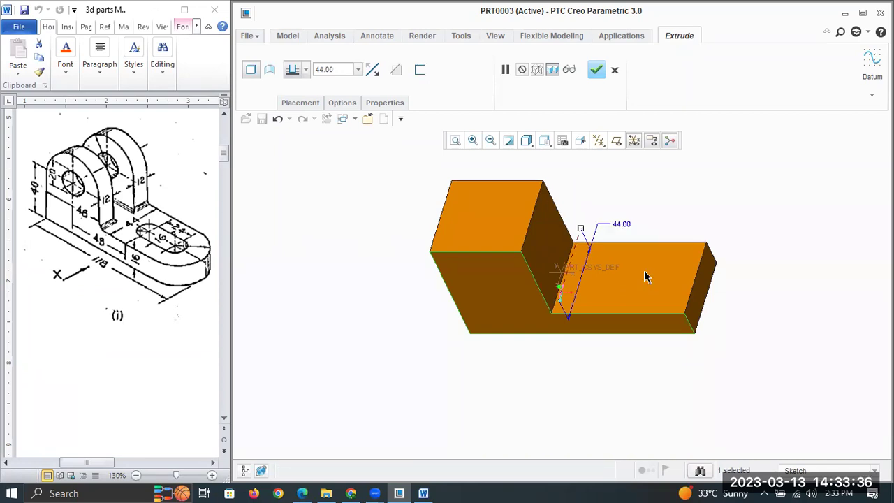
{"action": "left_click", "coordinate": [592, 71]}
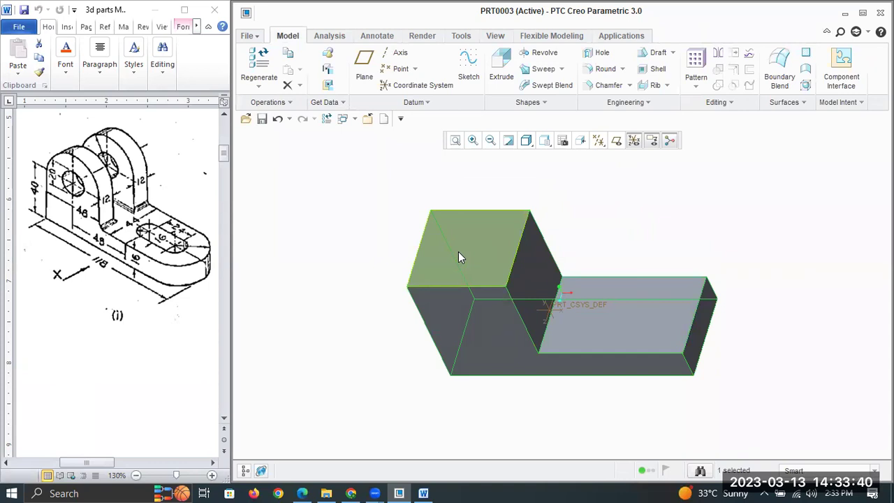
{"action": "left_click", "coordinate": [493, 159]}
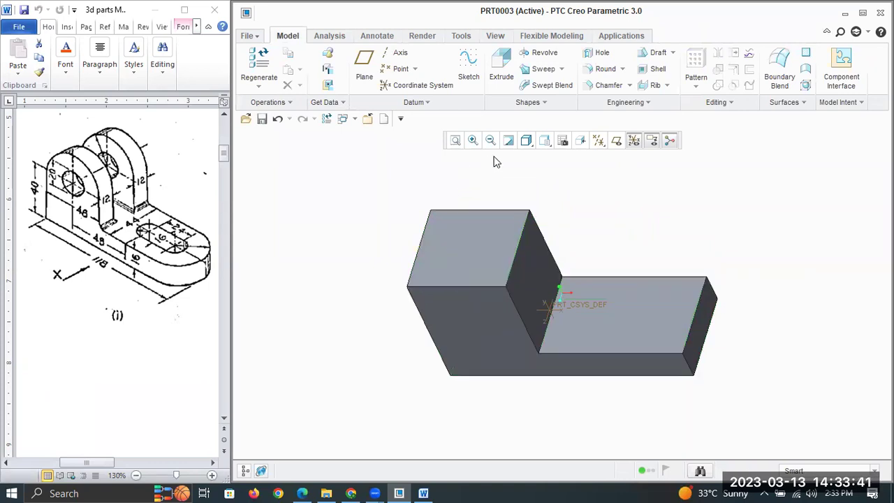
{"action": "left_click", "coordinate": [605, 71]}
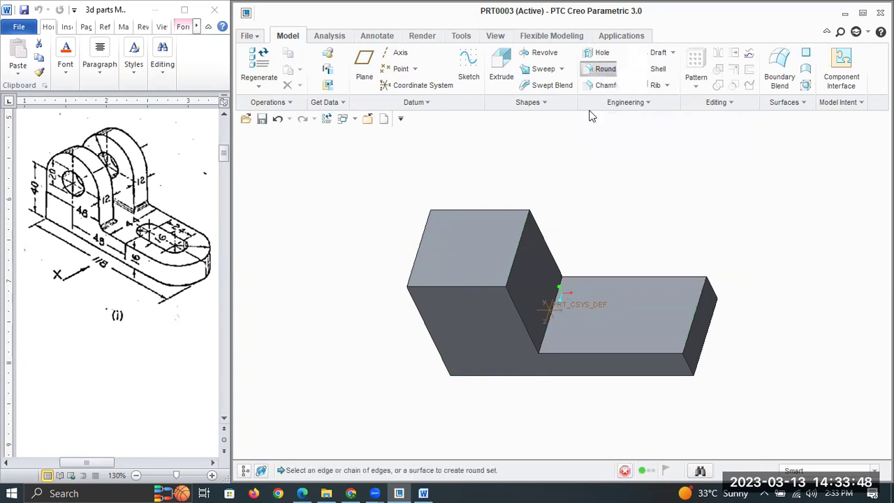
{"action": "left_click", "coordinate": [487, 209]}
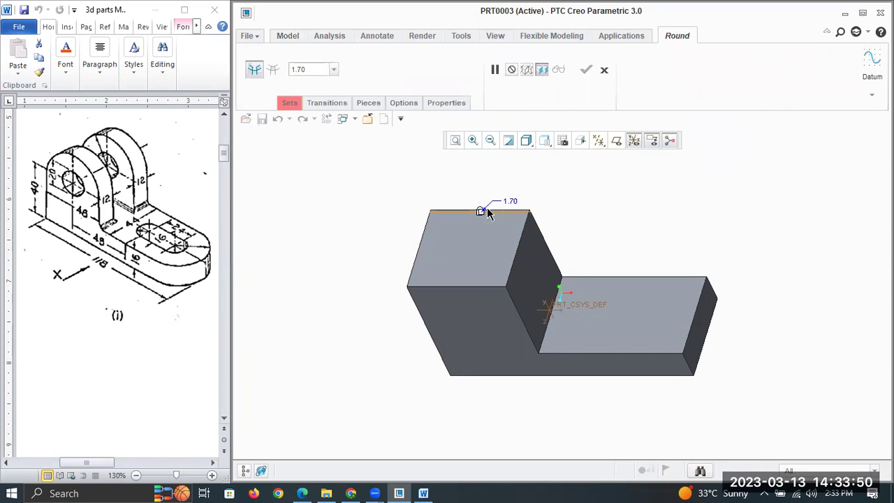
{"action": "left_click_drag", "start_coordinate": [481, 211], "coordinate": [474, 230]}
{"action": "mouse_move", "coordinate": [475, 229]}
{"action": "middle_mouse_down"}
{"action": "mouse_move", "coordinate": [488, 217]}
{"action": "mouse_move", "coordinate": [451, 231]}
{"action": "mouse_move", "coordinate": [485, 238]}
{"action": "middle_mouse_up"}
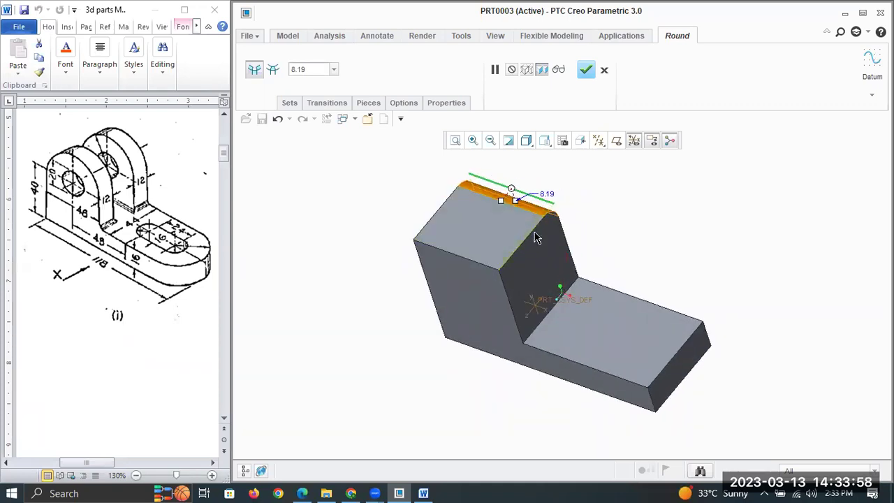
{"action": "middle_click_drag", "start_coordinate": [549, 261], "coordinate": [535, 258]}
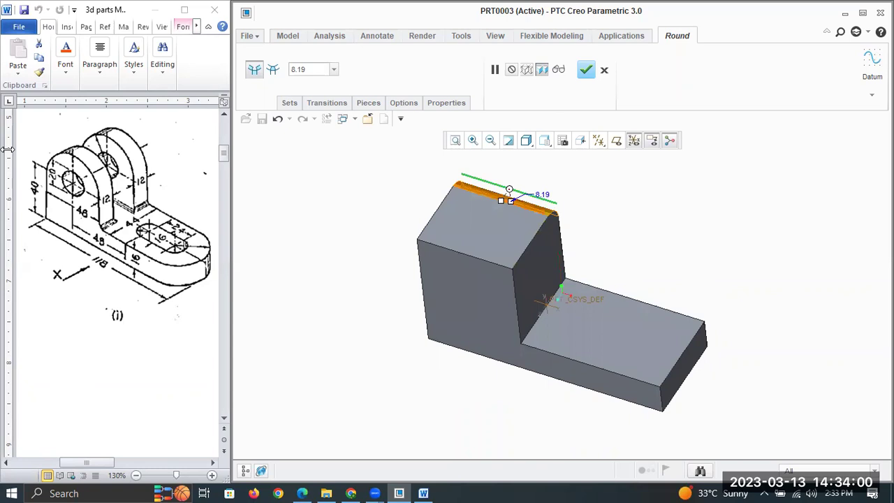
{"action": "left_click", "coordinate": [531, 248], "text": "ctrl"}
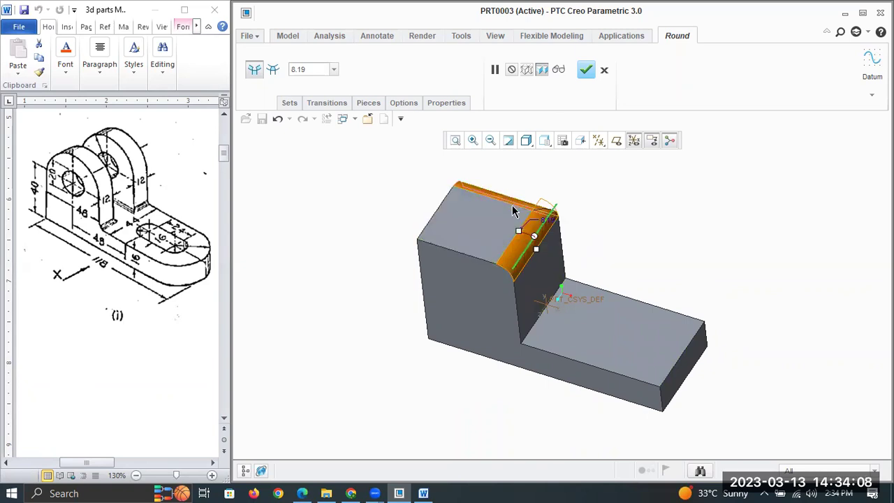
{"action": "middle_click_drag", "start_coordinate": [517, 211], "coordinate": [523, 296]}
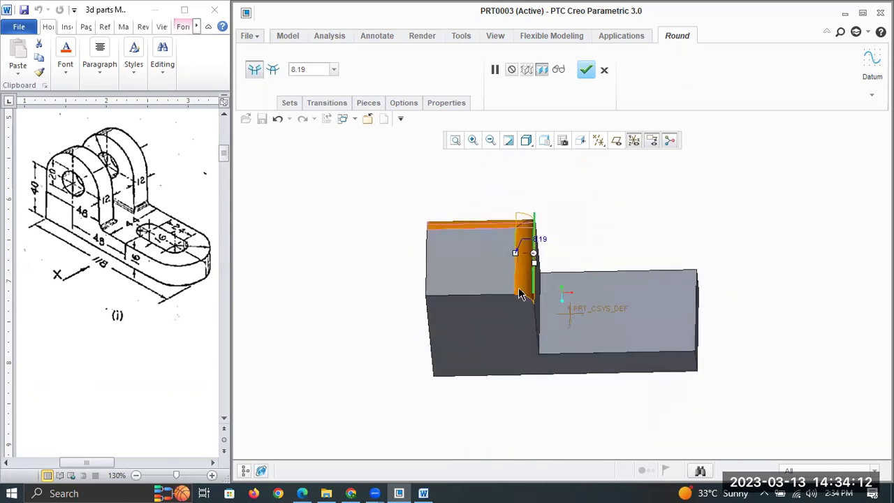
{"action": "left_click", "coordinate": [469, 294], "text": "ctrl"}
{"action": "left_click", "coordinate": [428, 255], "text": "ctrl"}
{"action": "middle_click_drag", "start_coordinate": [427, 255], "coordinate": [401, 244]}
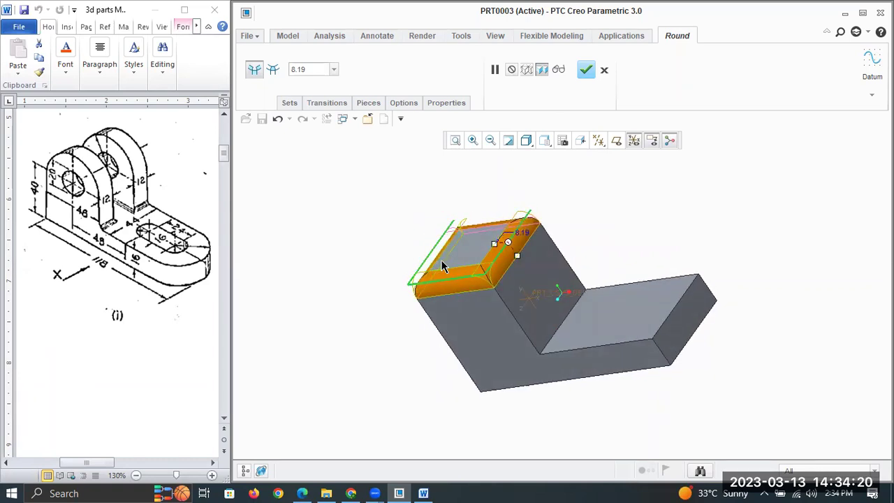
{"action": "mouse_move", "coordinate": [518, 256]}
{"action": "left_mouse_down"}
{"action": "mouse_move", "coordinate": [536, 295]}
{"action": "mouse_move", "coordinate": [526, 255]}
{"action": "left_mouse_up"}
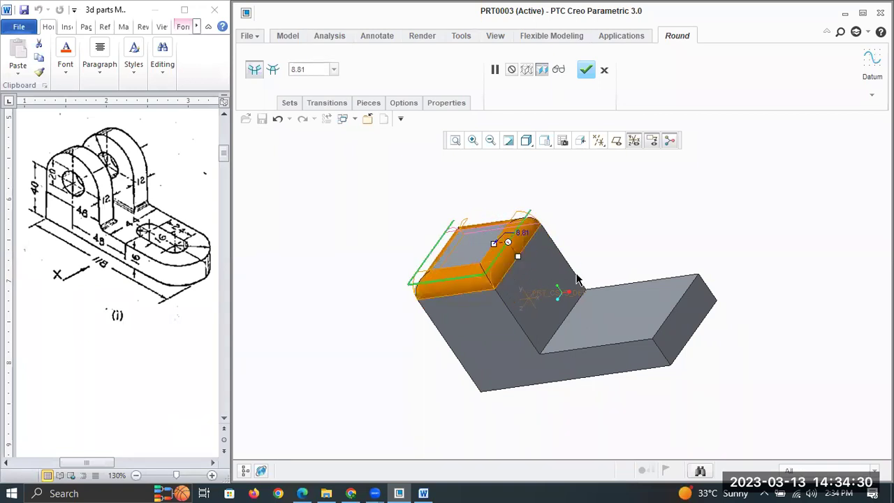
{"action": "mouse_move", "coordinate": [573, 265]}
{"action": "middle_mouse_down"}
{"action": "mouse_move", "coordinate": [579, 256]}
{"action": "mouse_move", "coordinate": [581, 265]}
{"action": "middle_mouse_up"}
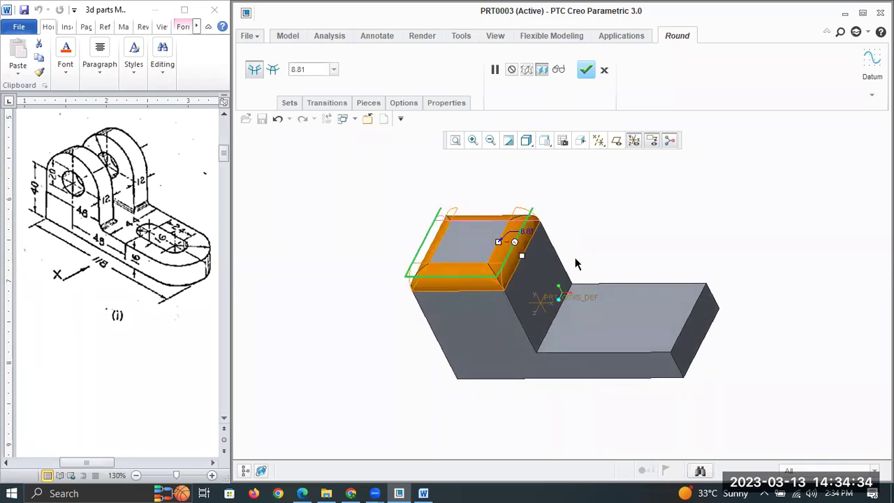
{"action": "left_click", "coordinate": [604, 72]}
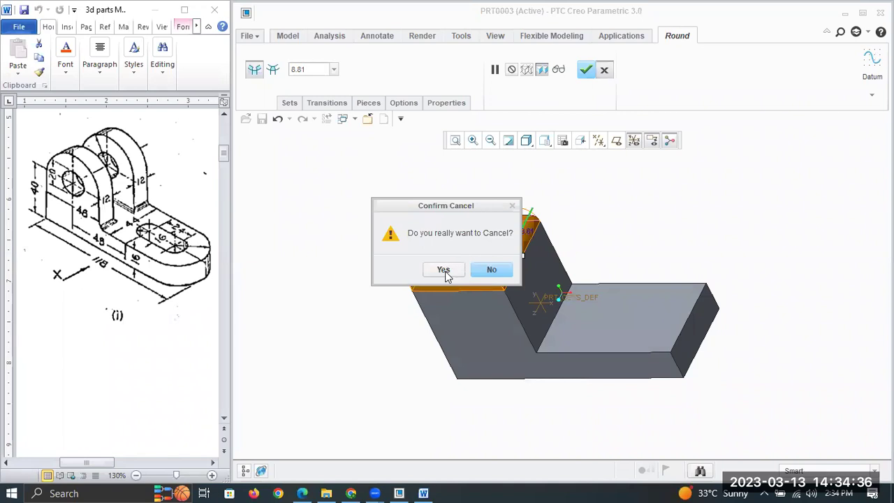
{"action": "key", "text": "Return"}
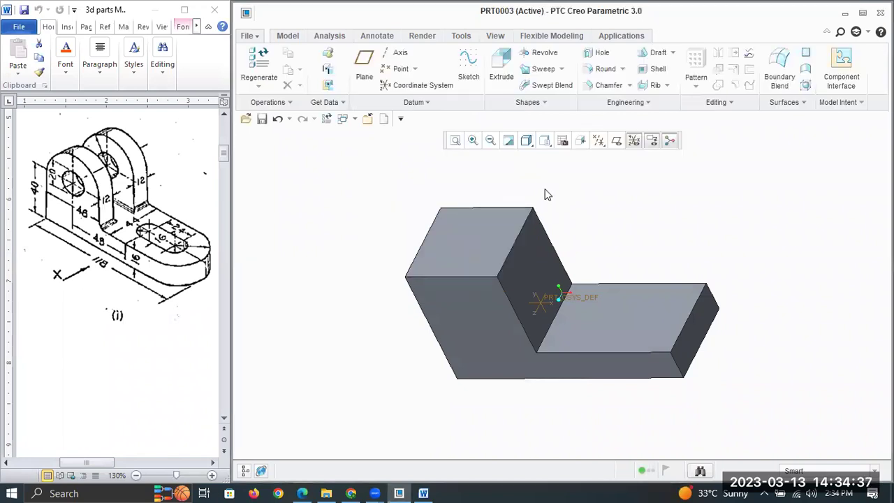
Step: Round the upright leg's two top edges running across the body's depth with a 24 radius
{"action": "left_click", "coordinate": [600, 68]}
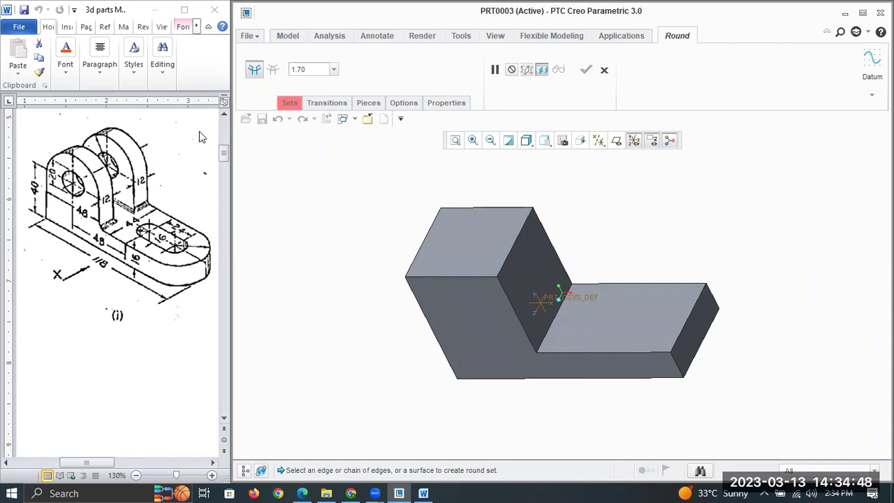
{"action": "left_click", "coordinate": [507, 267]}
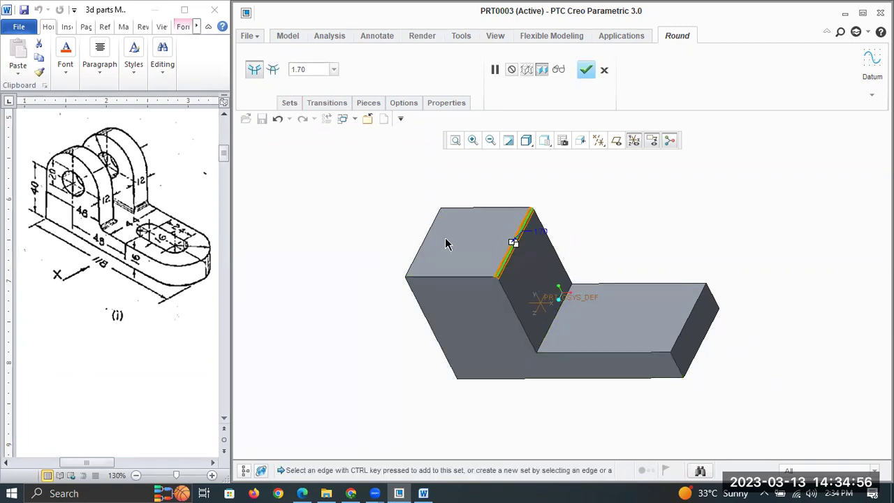
{"action": "left_click", "coordinate": [423, 246], "text": "ctrl"}
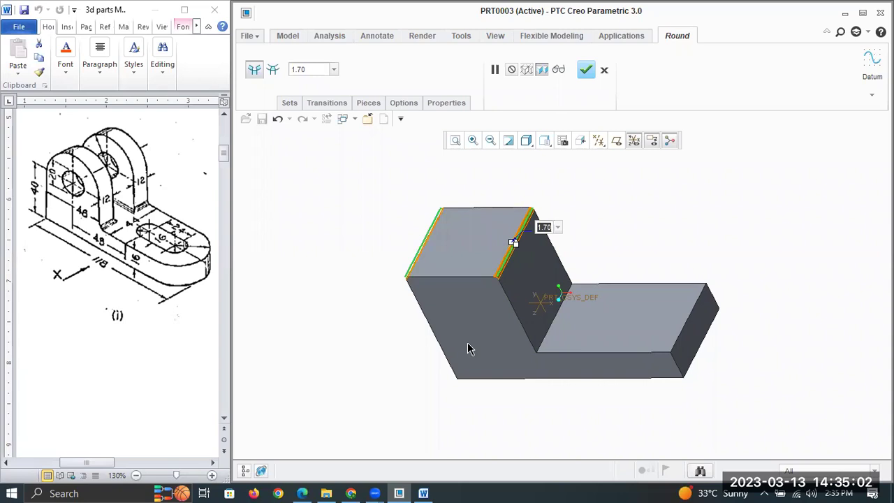
{"action": "type", "text": "24"}
{"action": "key", "text": "Return"}
{"action": "left_click", "coordinate": [586, 71]}
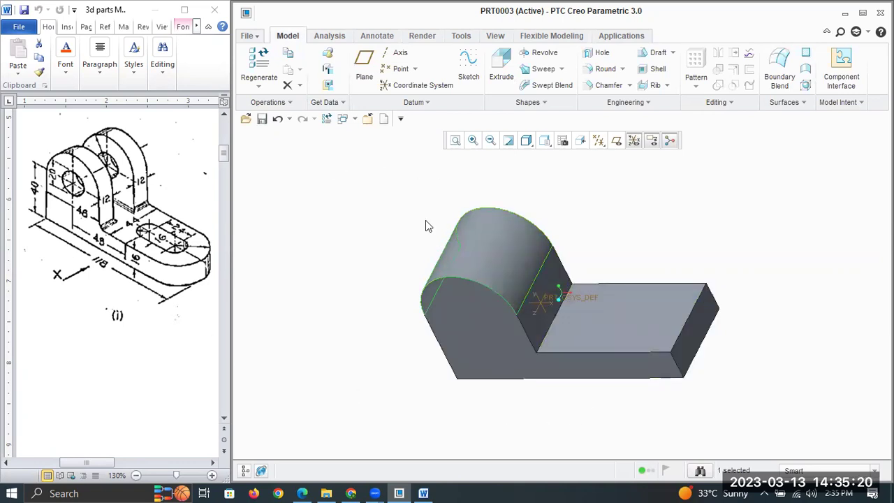
Step: Round the two vertical corner edges at the free end of the base leg with a 22 radius
{"action": "left_click", "coordinate": [596, 70]}
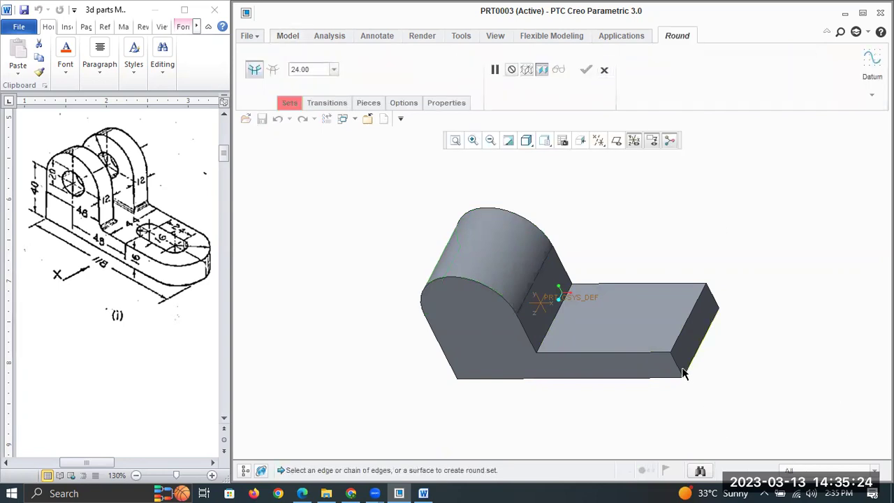
{"action": "left_click", "coordinate": [686, 370]}
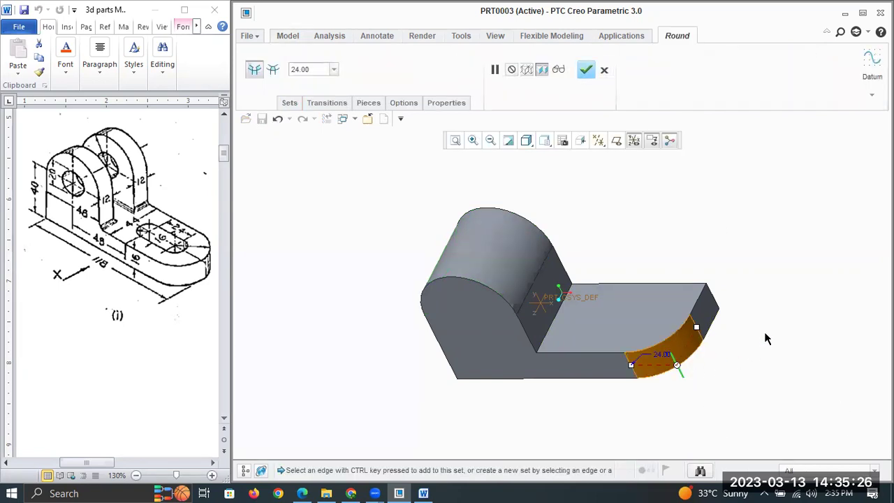
{"action": "left_click", "coordinate": [713, 299], "text": "ctrl"}
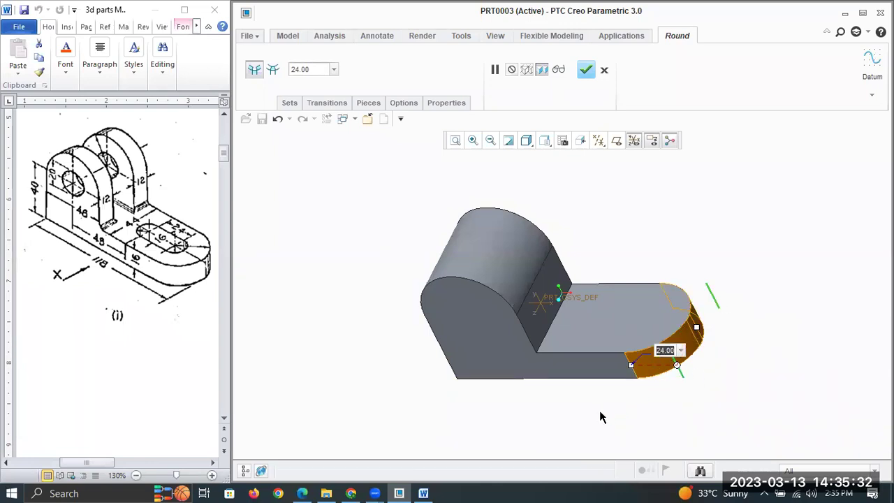
{"action": "type", "text": "22"}
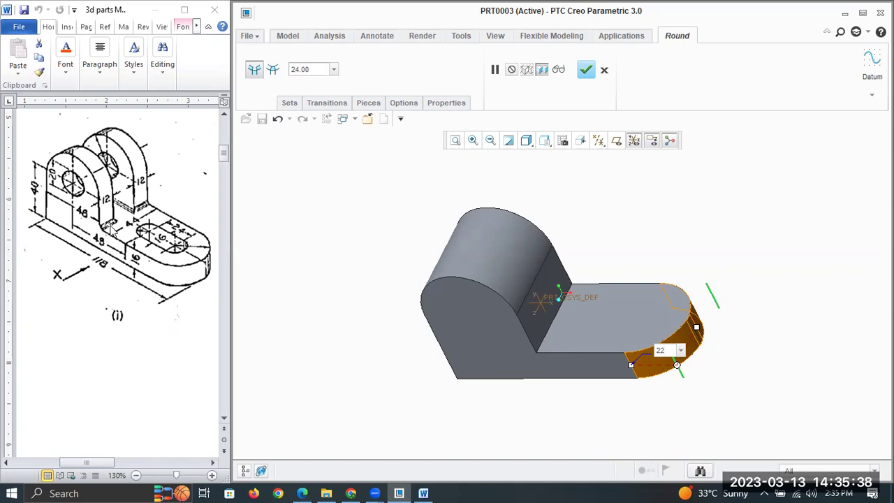
{"action": "key", "text": "Return"}
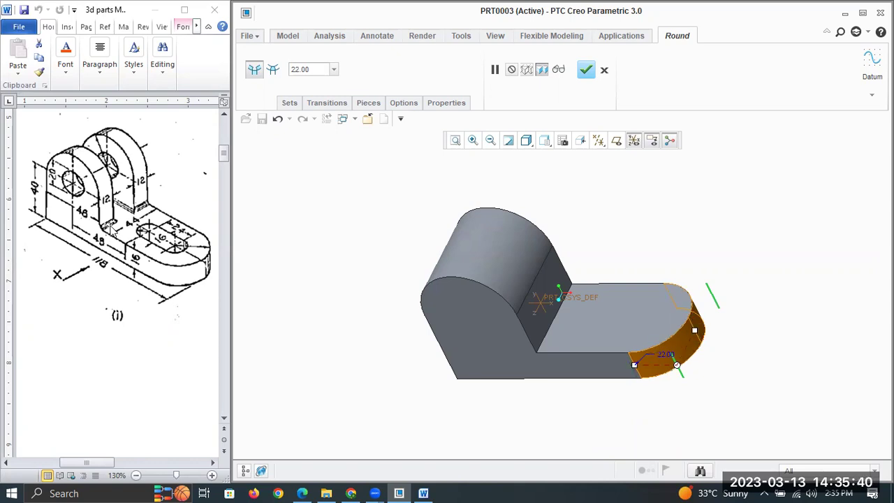
{"action": "left_click", "coordinate": [585, 69]}
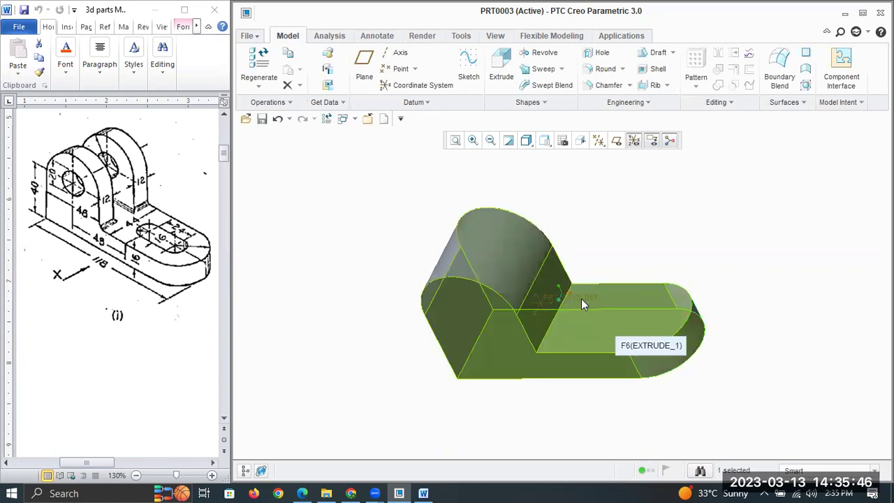
Step: Select the upright leg's vertical face that rises from the base leg
{"action": "left_click", "coordinate": [553, 286]}
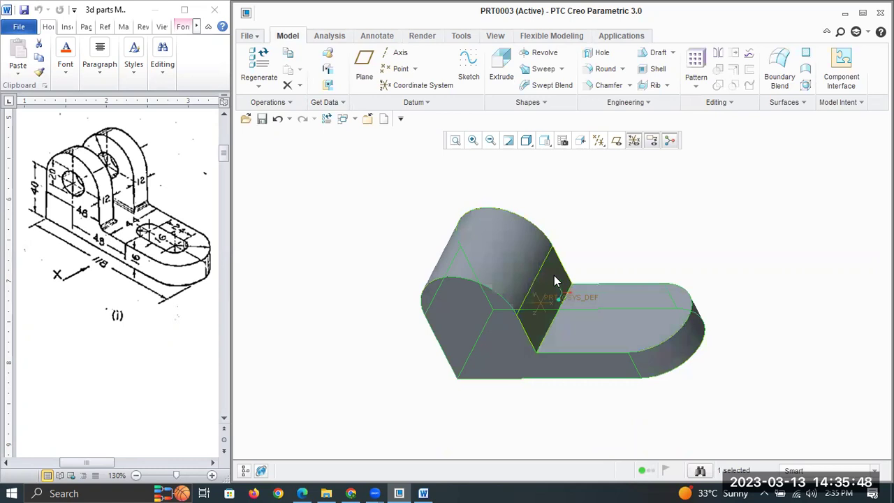
Step: Start a sketch on the raised block's vertical face and add the base's top edge and the rounded top as references
{"action": "left_click", "coordinate": [553, 283]}
{"action": "left_click", "coordinate": [469, 70]}
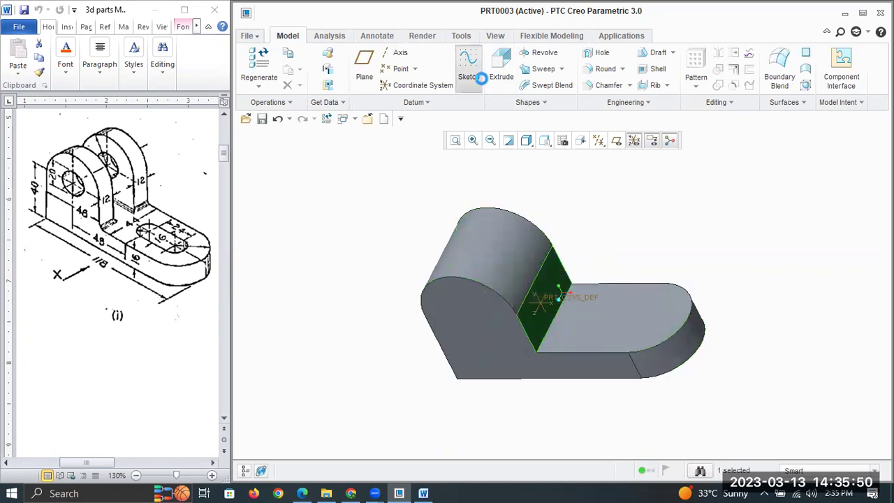
{"action": "left_click", "coordinate": [660, 140]}
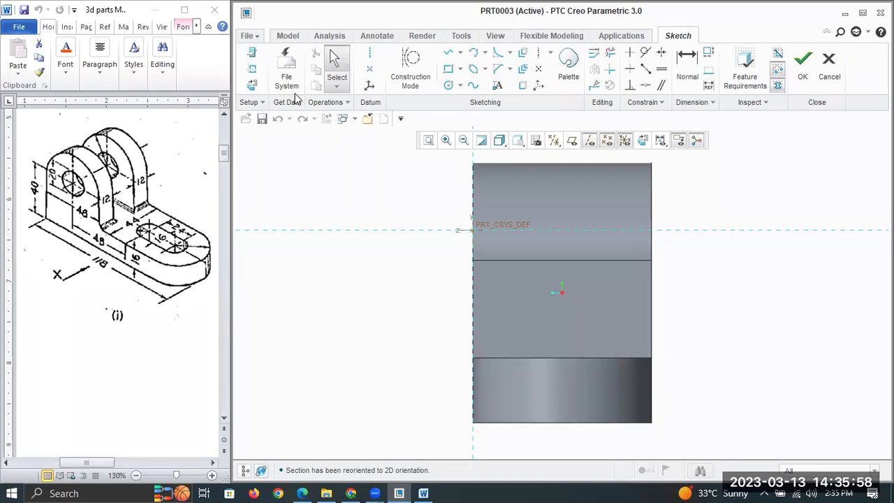
{"action": "left_click", "coordinate": [252, 68]}
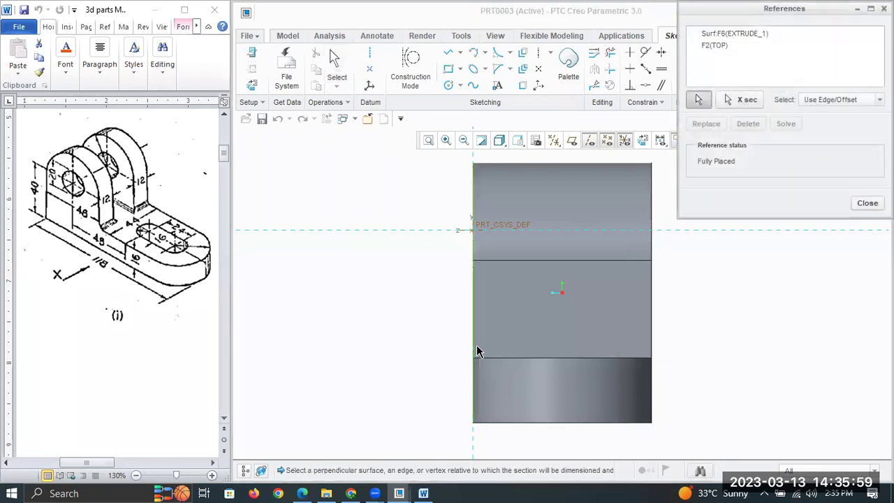
{"action": "left_click", "coordinate": [531, 359]}
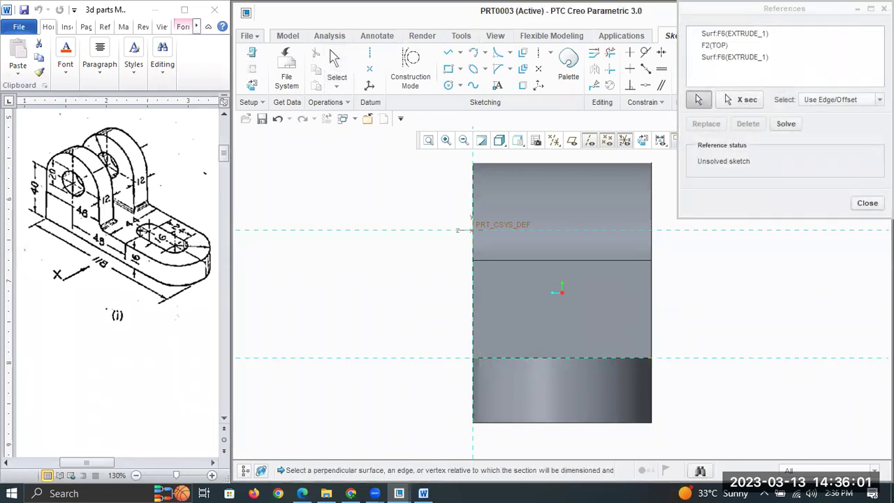
{"action": "left_click", "coordinate": [567, 168]}
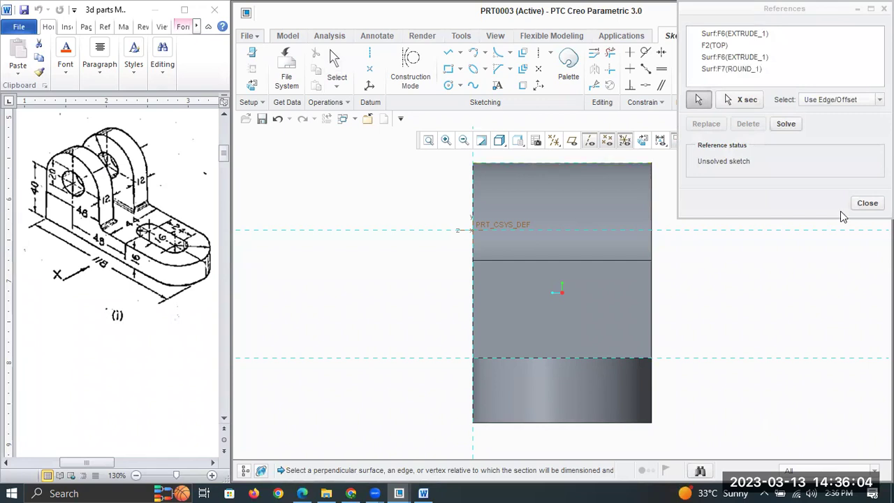
{"action": "left_click", "coordinate": [867, 203]}
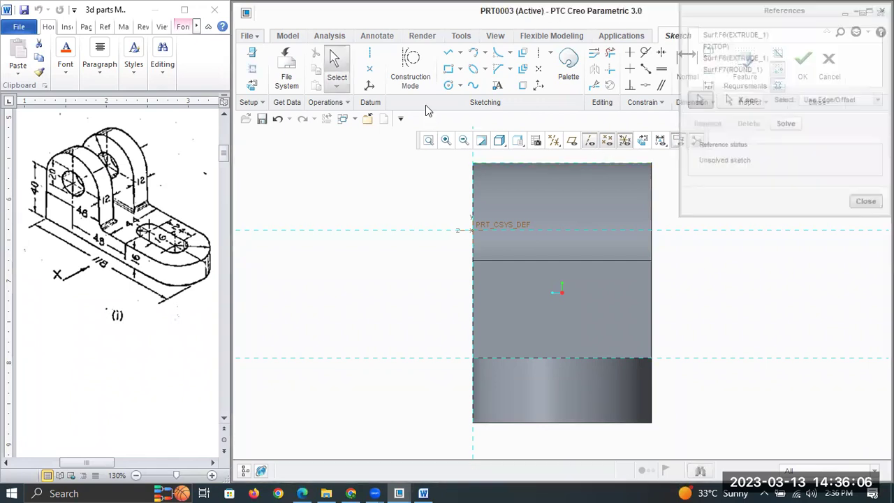
Step: Sketch a rectangle about 26 wide from the rounded top's reference down to the base's top edge
{"action": "left_click", "coordinate": [449, 68]}
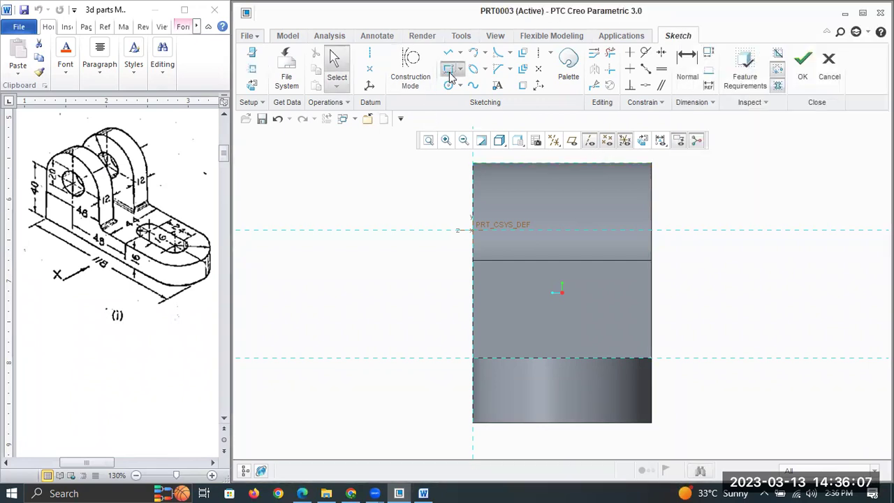
{"action": "left_click", "coordinate": [507, 163]}
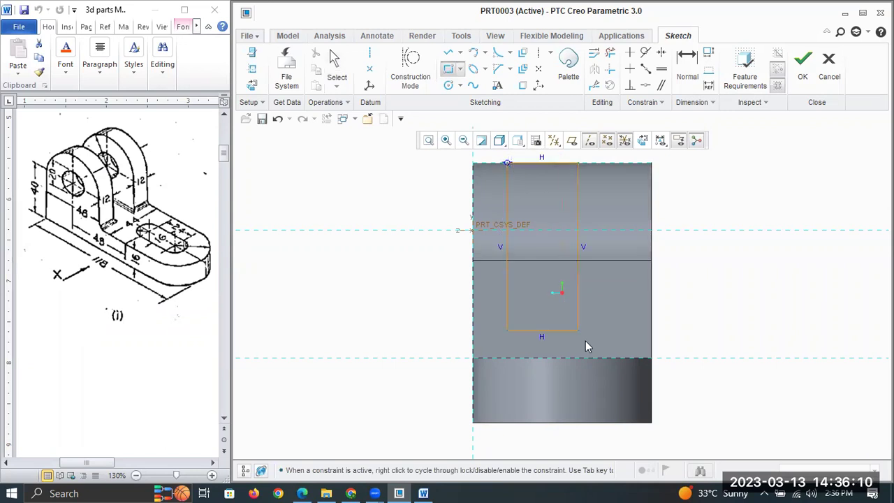
{"action": "left_click", "coordinate": [613, 361]}
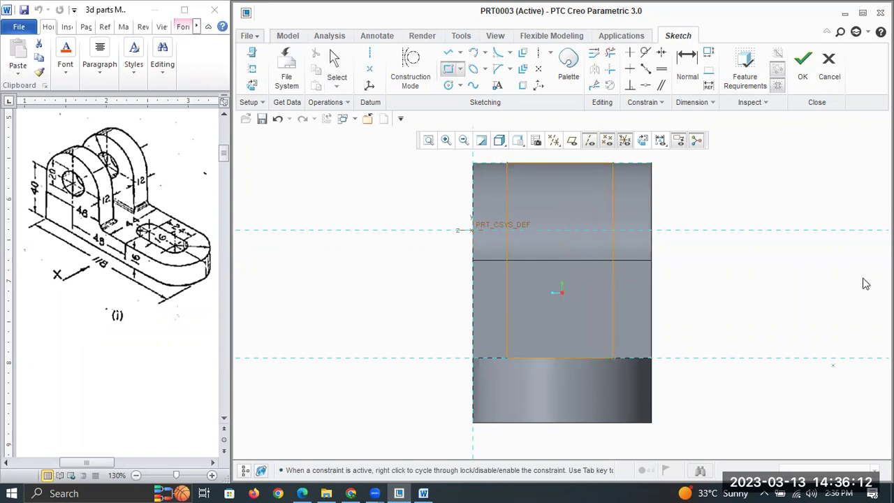
{"action": "middle_click", "coordinate": [758, 216]}
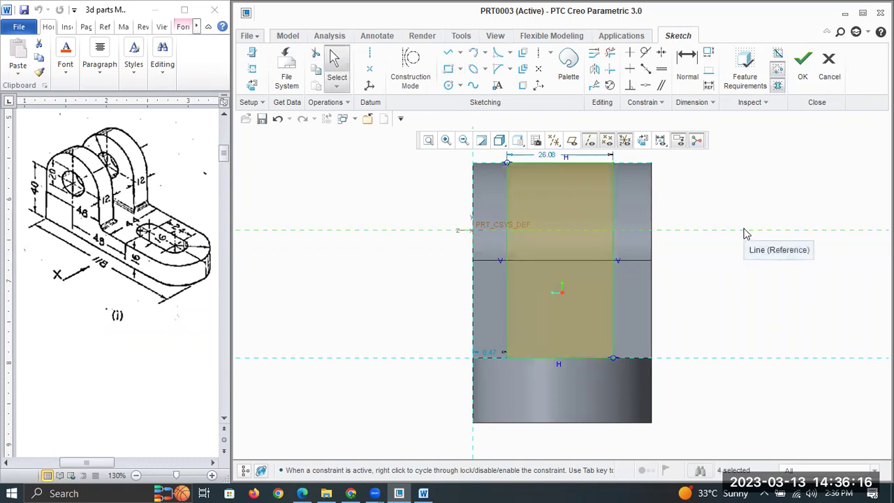
Step: Dimension the rectangle's vertical sides 12 from each outer side of the block and finish the sketch
{"action": "left_click", "coordinate": [688, 72]}
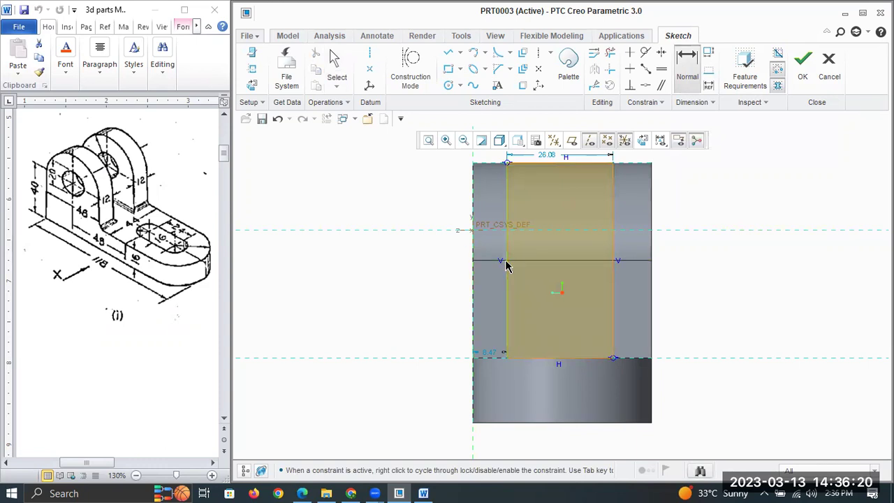
{"action": "left_click", "coordinate": [501, 260]}
{"action": "middle_click", "coordinate": [495, 250]}
{"action": "type", "text": "12"}
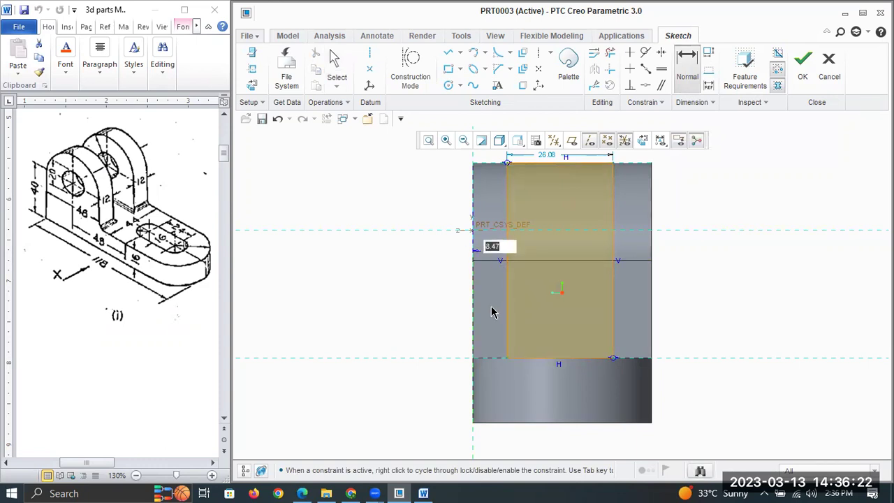
{"action": "key", "text": "Return"}
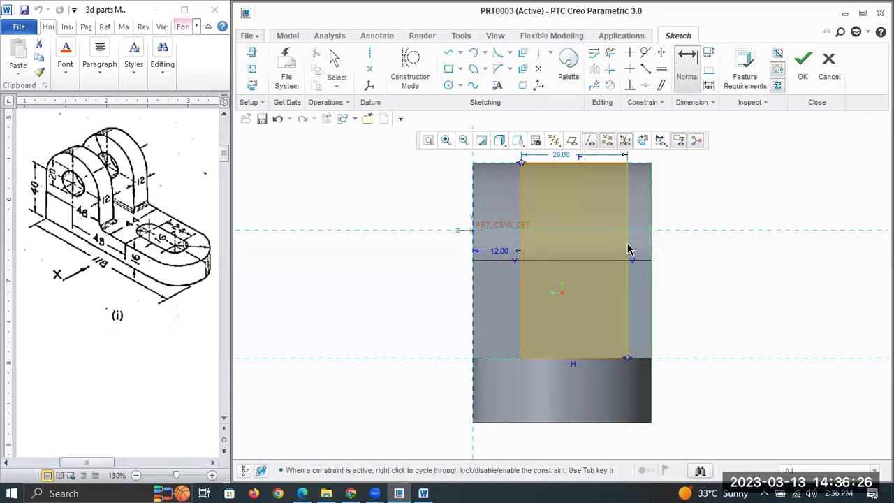
{"action": "middle_click", "coordinate": [635, 307]}
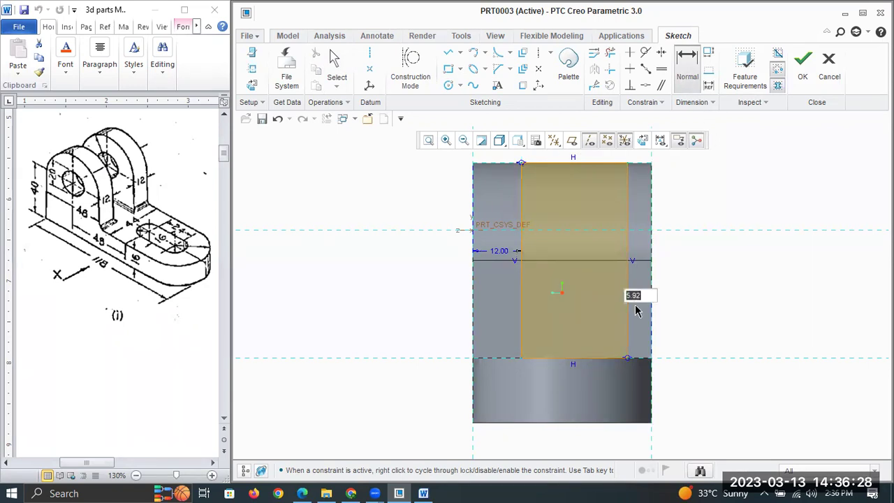
{"action": "type", "text": "12"}
{"action": "key", "text": "Return"}
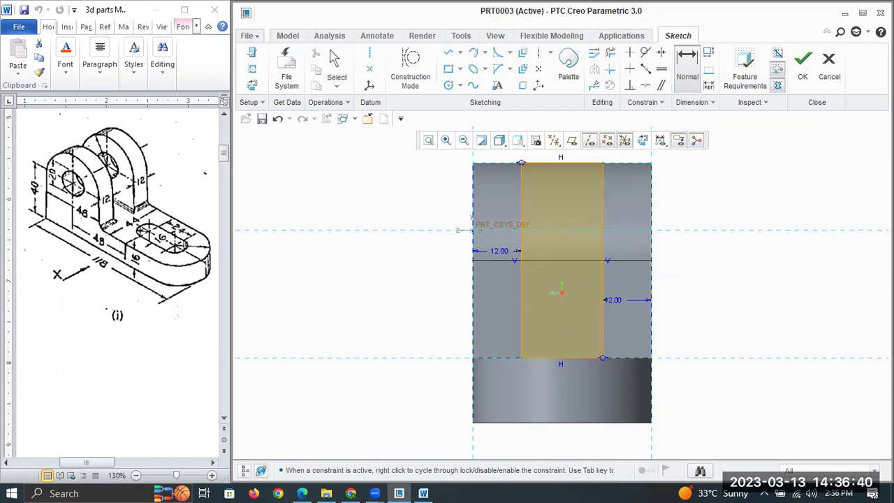
{"action": "left_click", "coordinate": [802, 61]}
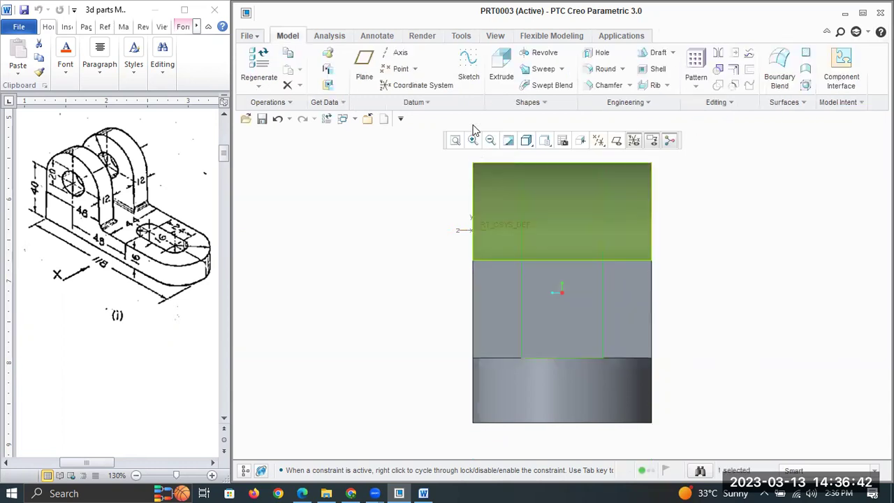
Step: Extrude the rectangle as a material-removing cut 58.50 deep through the raised block to form two lugs
{"action": "left_click", "coordinate": [502, 78]}
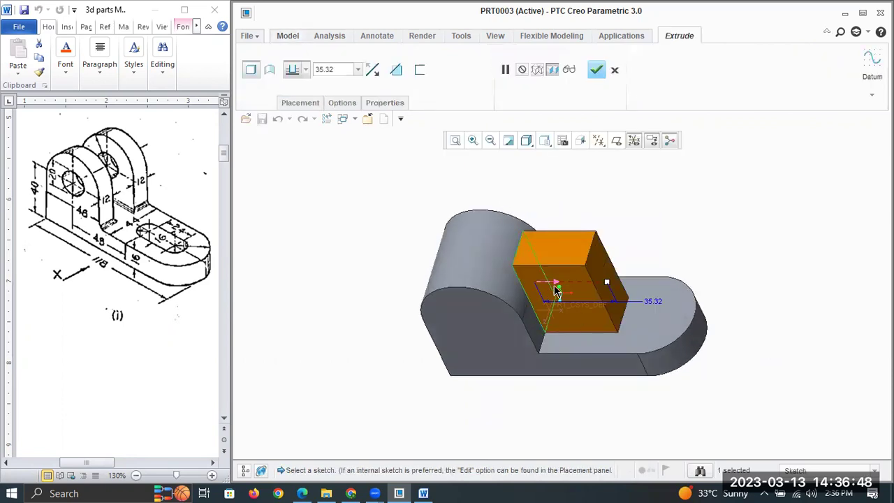
{"action": "left_click_drag", "start_coordinate": [557, 286], "coordinate": [417, 265]}
{"action": "left_click", "coordinate": [395, 69]}
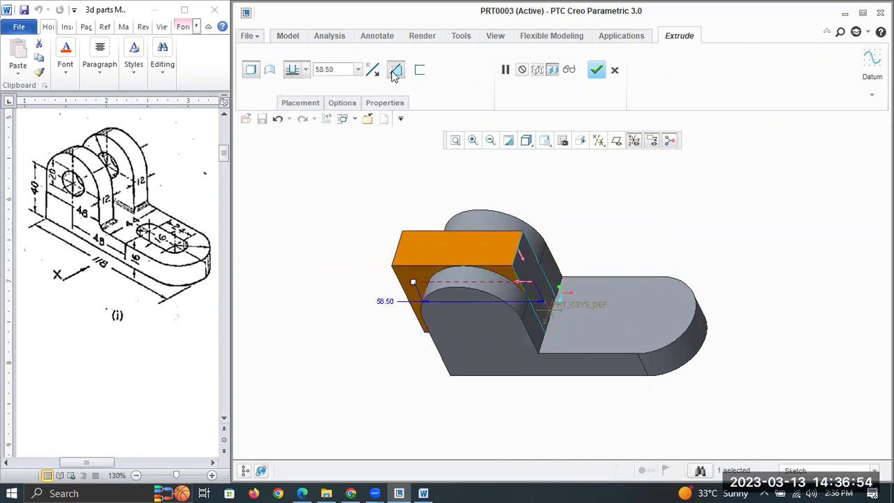
{"action": "left_click", "coordinate": [615, 69]}
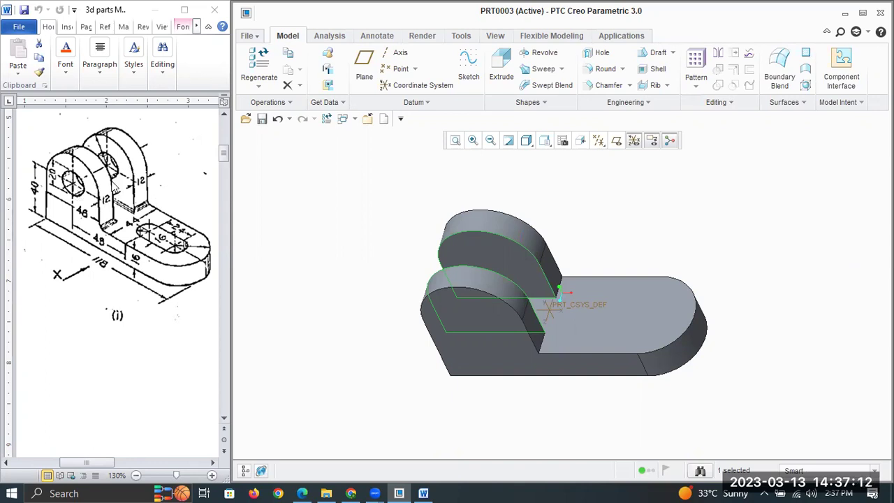
Step: Start a sketch on the part's front side face and add the lug's rounded edge as a reference
{"action": "left_click", "coordinate": [480, 348]}
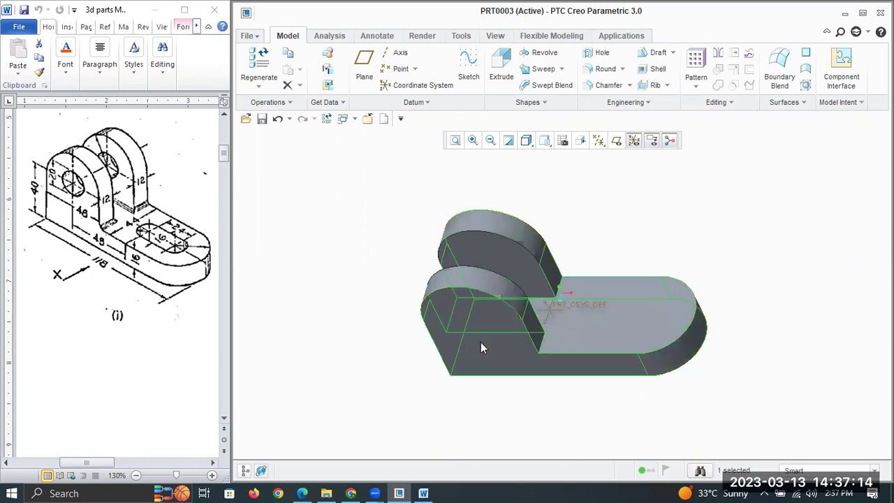
{"action": "left_click", "coordinate": [488, 344]}
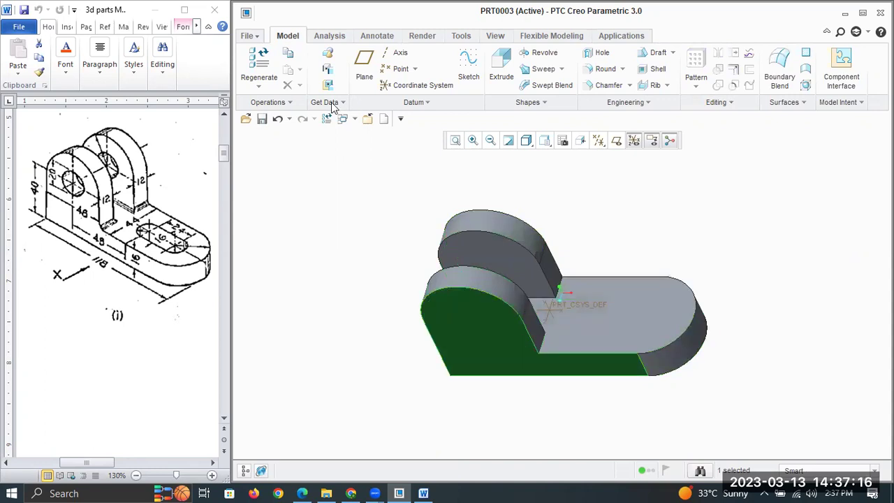
{"action": "left_click", "coordinate": [468, 67]}
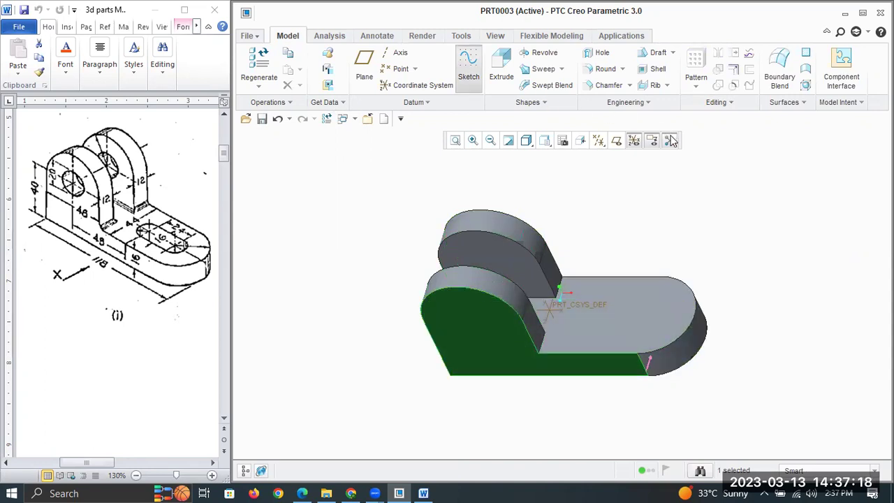
{"action": "left_click", "coordinate": [644, 142]}
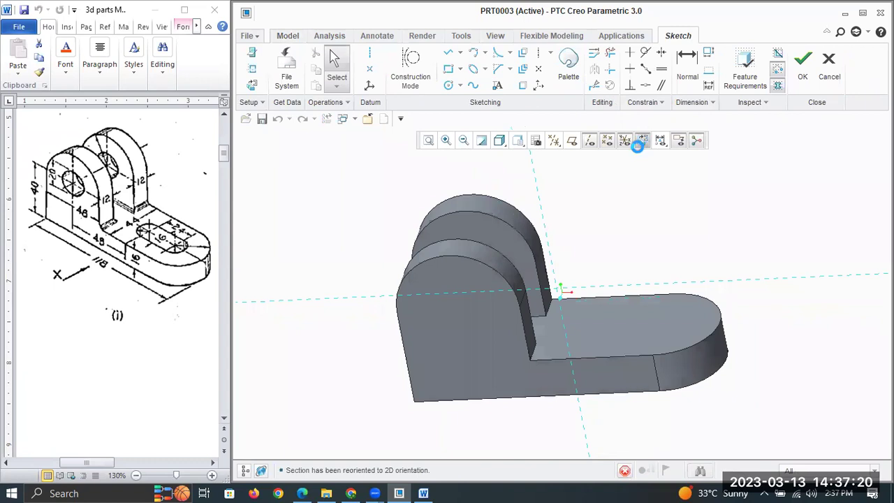
{"action": "left_click", "coordinate": [252, 73]}
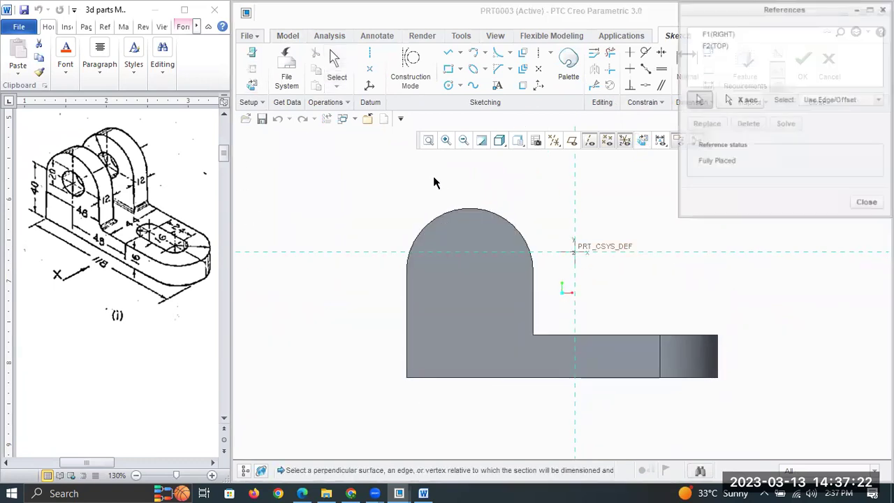
{"action": "left_click", "coordinate": [452, 215]}
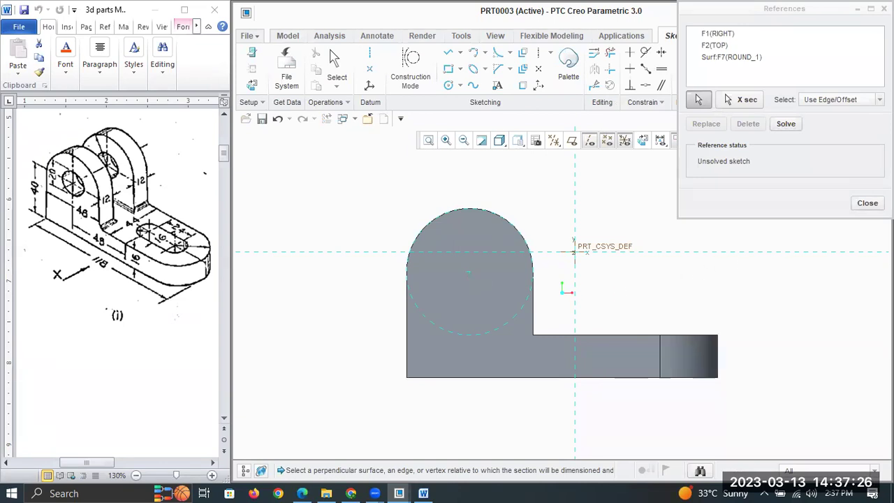
{"action": "left_click", "coordinate": [868, 203]}
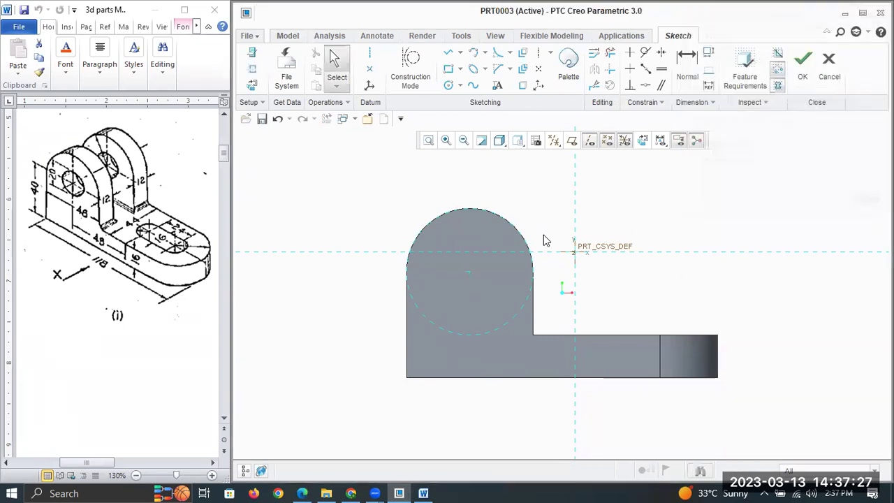
Step: Sketch the hole circle concentric with the lug's rounded top, adjust its diameter dimension and finish the sketch
{"action": "left_click", "coordinate": [450, 86]}
{"action": "left_click", "coordinate": [469, 271]}
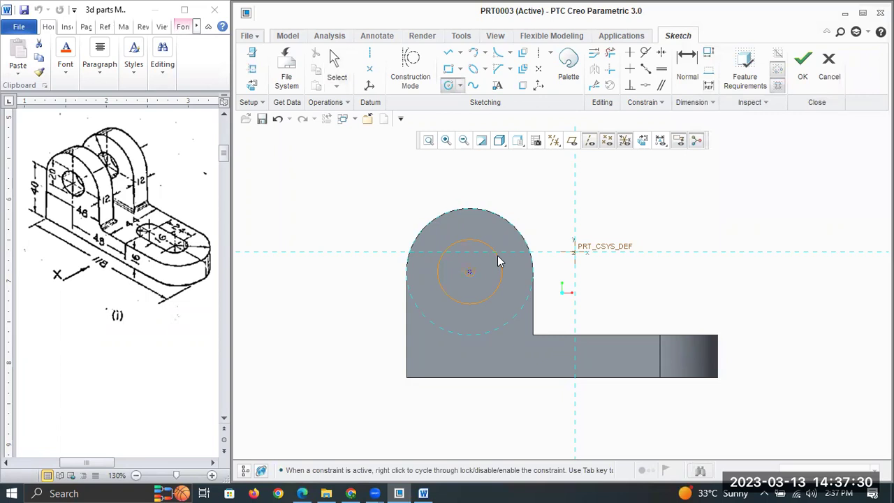
{"action": "left_click", "coordinate": [494, 262]}
{"action": "middle_click", "coordinate": [481, 267]}
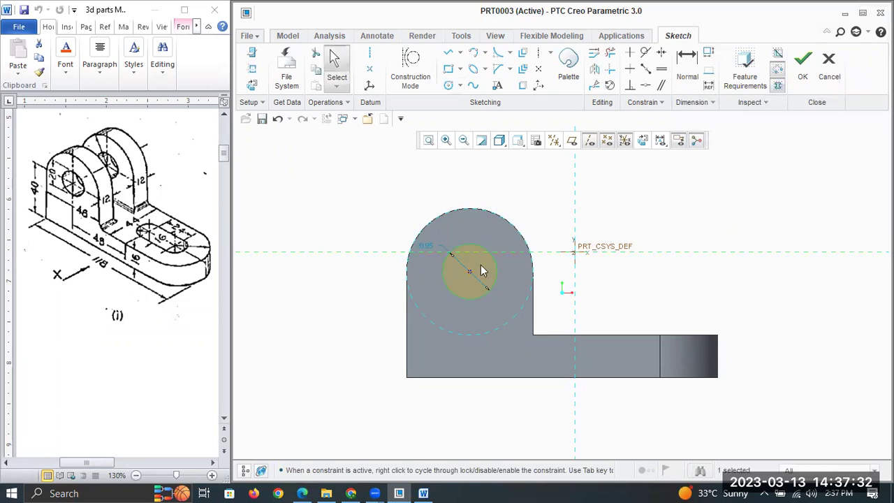
{"action": "left_click", "coordinate": [425, 250]}
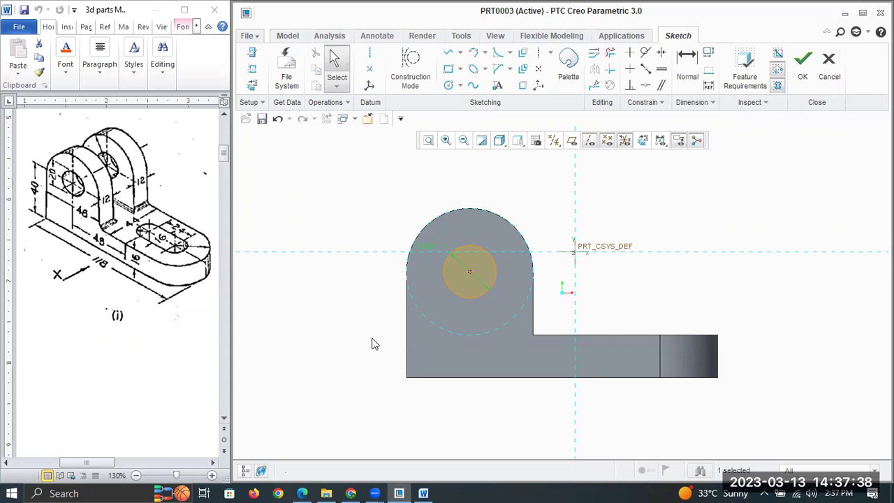
{"action": "left_click", "coordinate": [803, 72]}
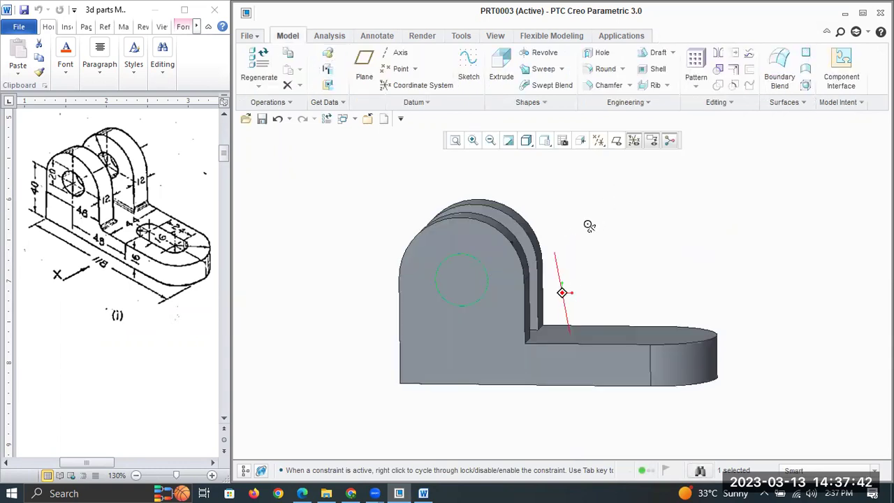
Step: Extrude the circle as a material-removing cut 83.59 deep through both lugs
{"action": "left_click", "coordinate": [501, 67]}
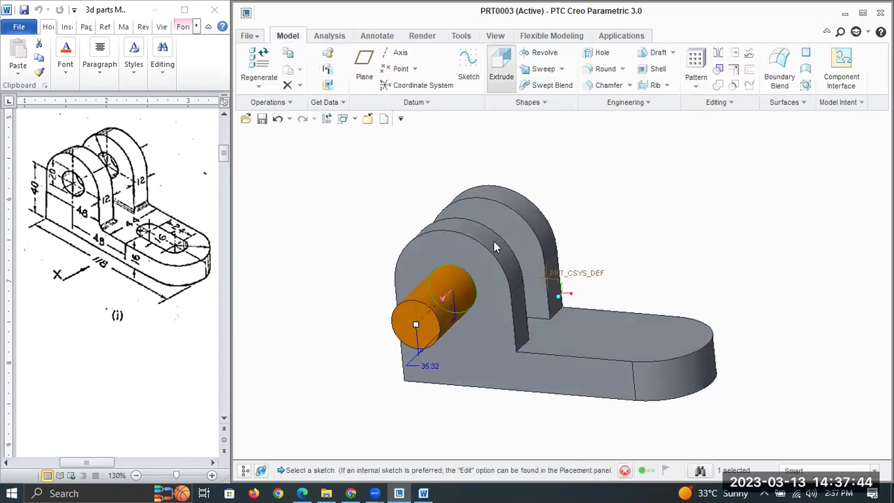
{"action": "left_click", "coordinate": [450, 291]}
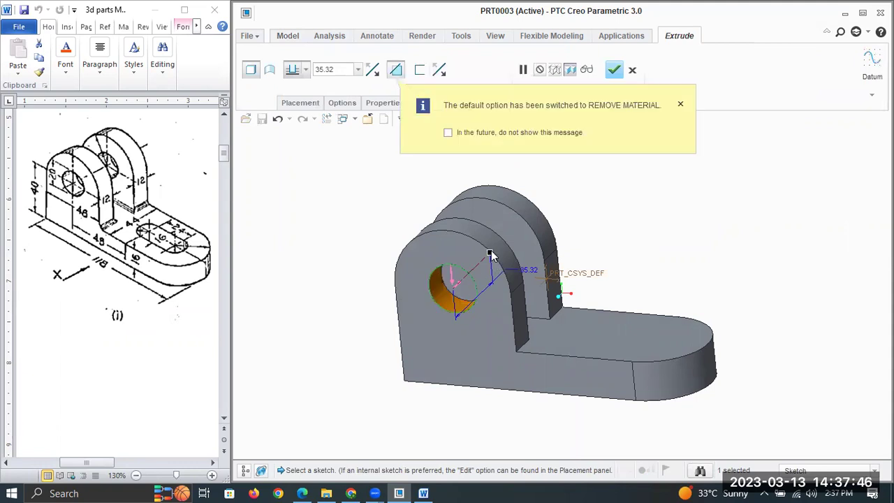
{"action": "left_click_drag", "start_coordinate": [522, 231], "coordinate": [548, 212]}
{"action": "mouse_move", "coordinate": [547, 215]}
{"action": "middle_mouse_down"}
{"action": "mouse_move", "coordinate": [521, 227]}
{"action": "mouse_move", "coordinate": [542, 230]}
{"action": "middle_mouse_up"}
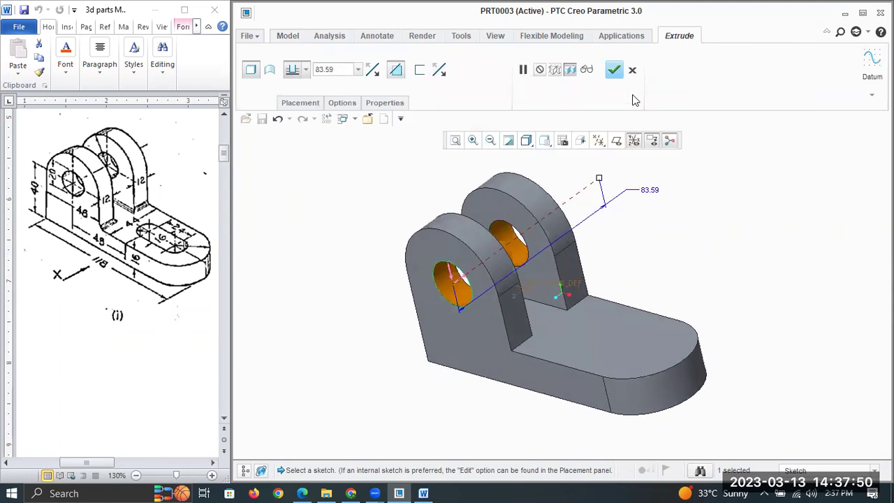
{"action": "middle_click", "coordinate": [609, 342]}
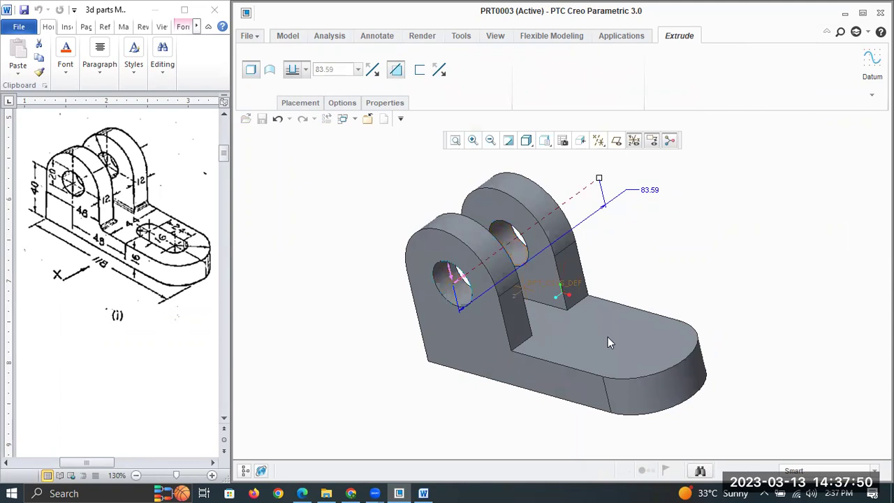
{"action": "left_click", "coordinate": [692, 296]}
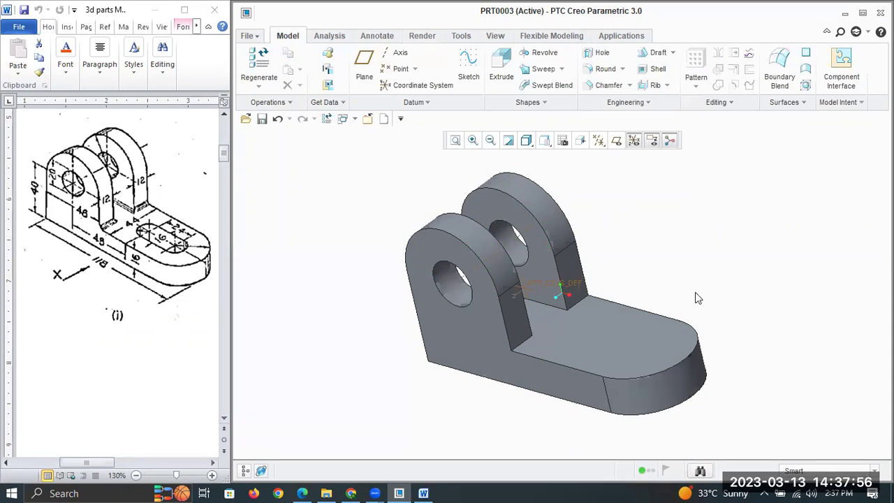
Step: Start a sketch on the base's upper face, orient it flat and add the base's rounded end as a reference
{"action": "left_click", "coordinate": [639, 356]}
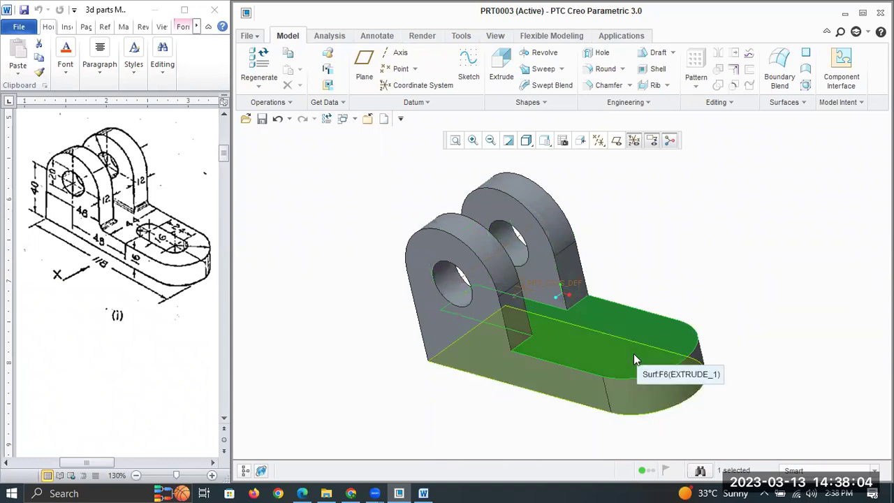
{"action": "left_click", "coordinate": [468, 66]}
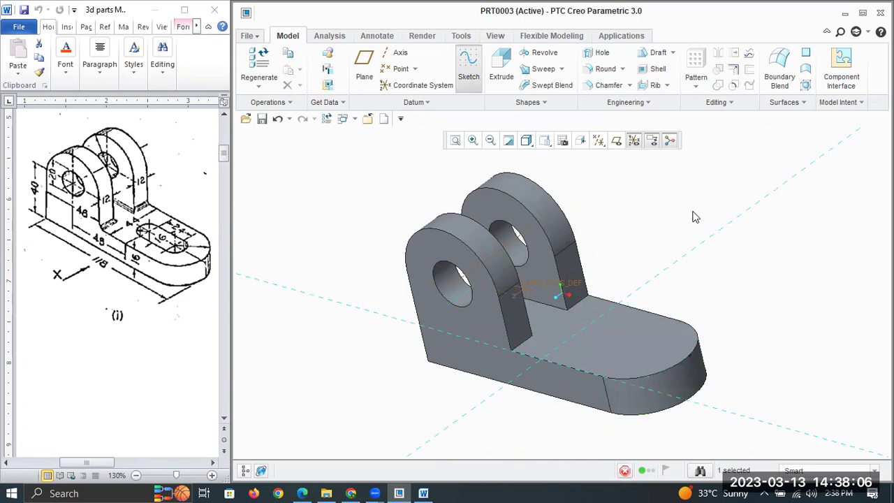
{"action": "left_click", "coordinate": [643, 141]}
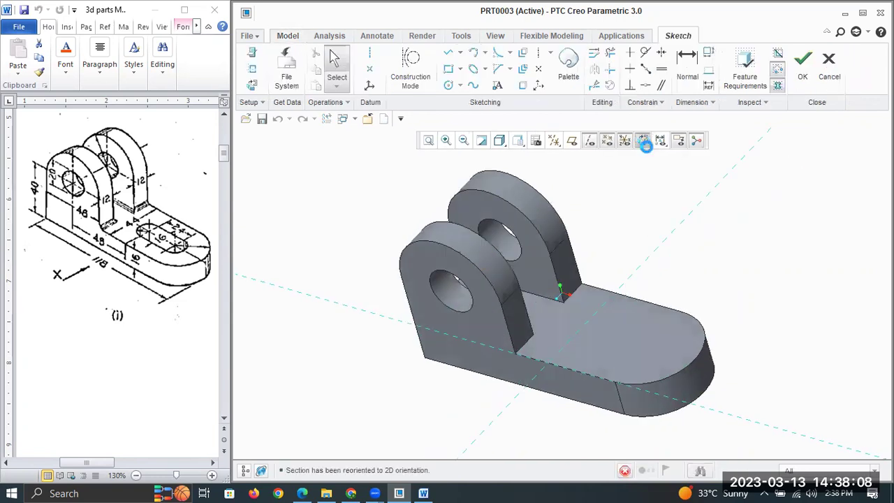
{"action": "left_click", "coordinate": [569, 66]}
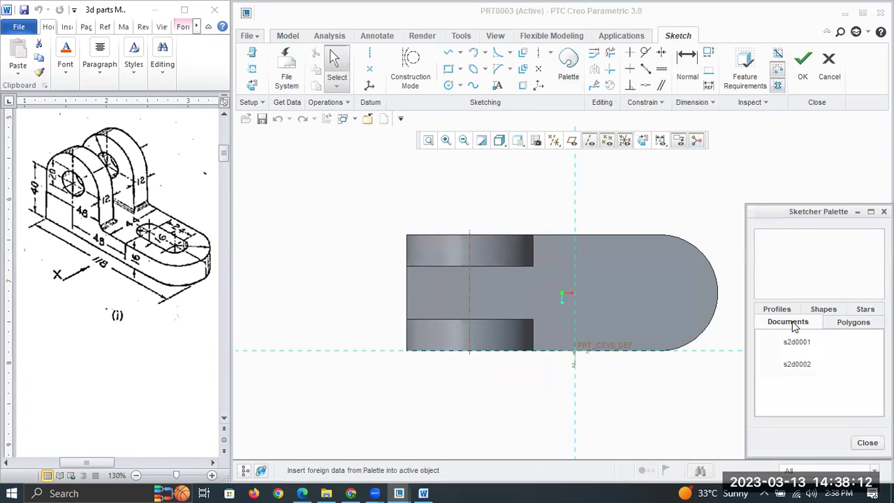
{"action": "left_click", "coordinate": [251, 70]}
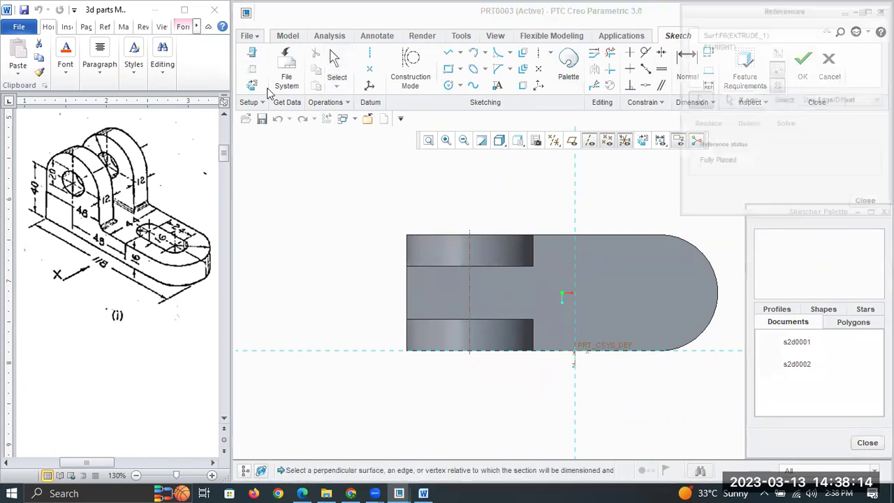
{"action": "left_click", "coordinate": [715, 299]}
{"action": "left_click", "coordinate": [866, 202]}
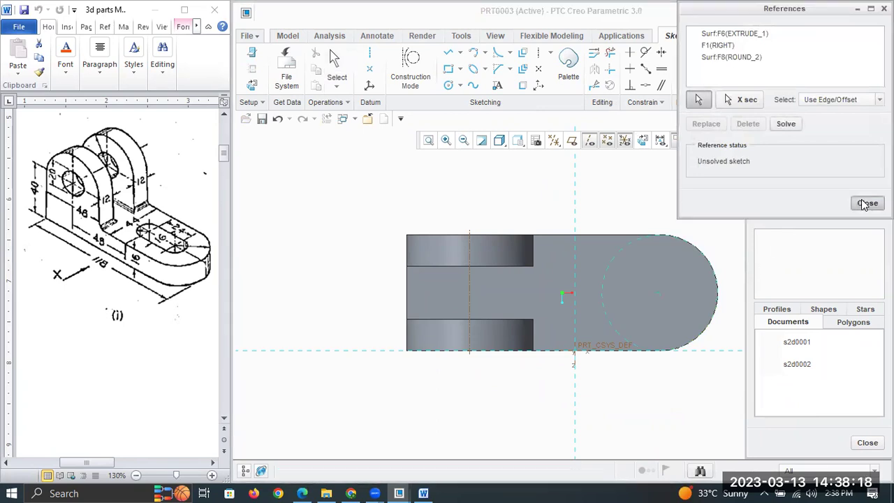
Step: Insert a racetrack shape from the Sketcher Palette onto the base near its rounded end and accept the placement
{"action": "left_click", "coordinate": [776, 309]}
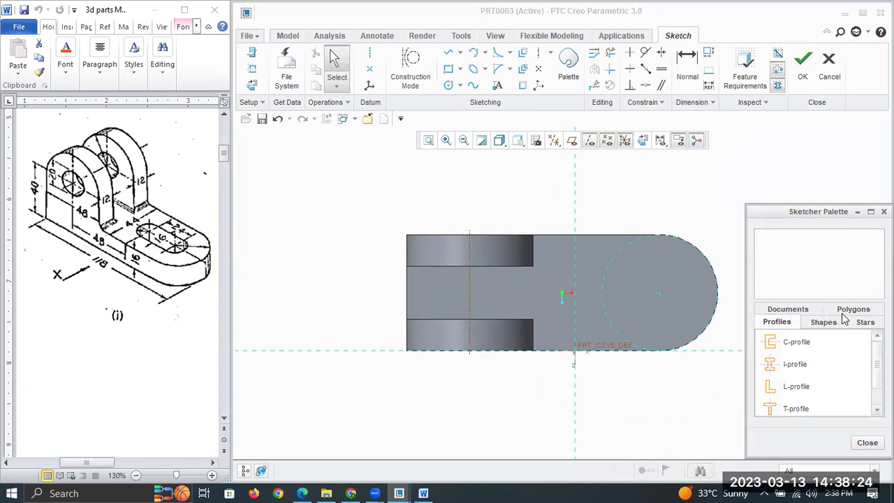
{"action": "left_click", "coordinate": [824, 323]}
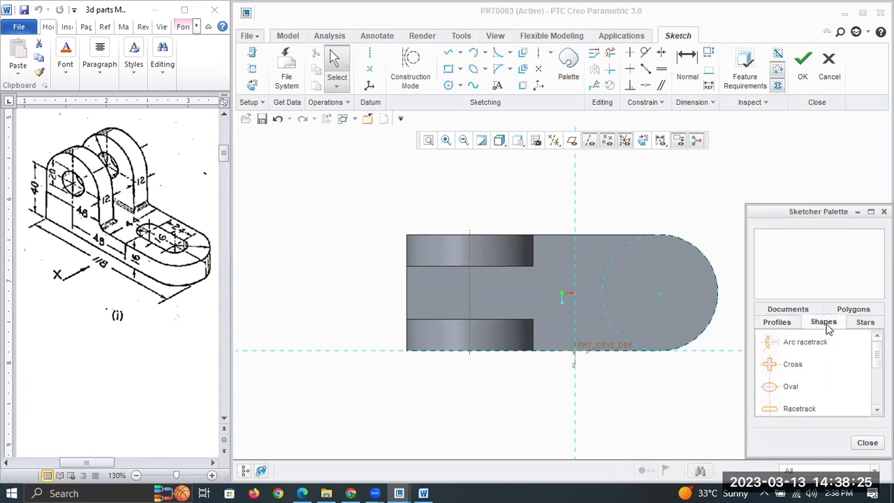
{"action": "double_click", "coordinate": [781, 409]}
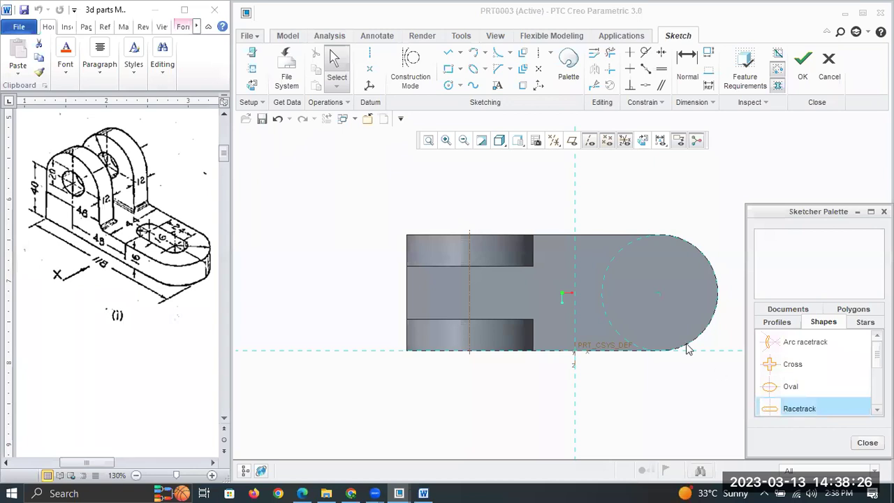
{"action": "left_click", "coordinate": [601, 261]}
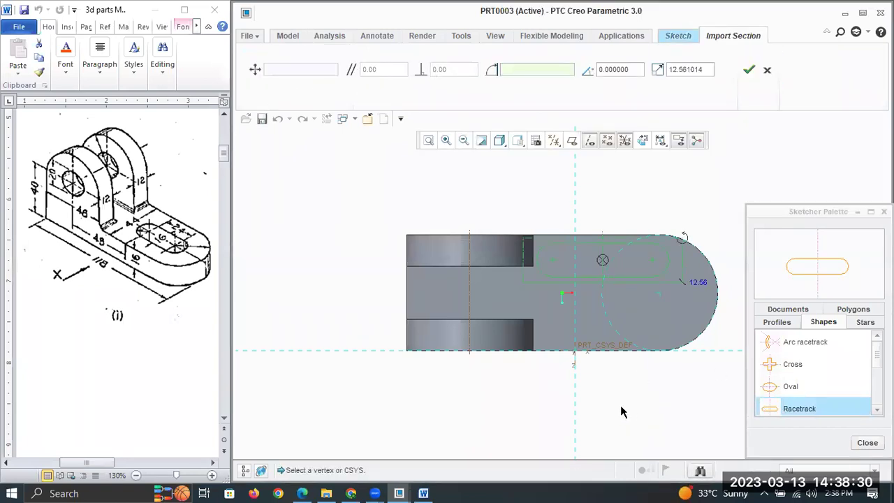
{"action": "left_click", "coordinate": [864, 444]}
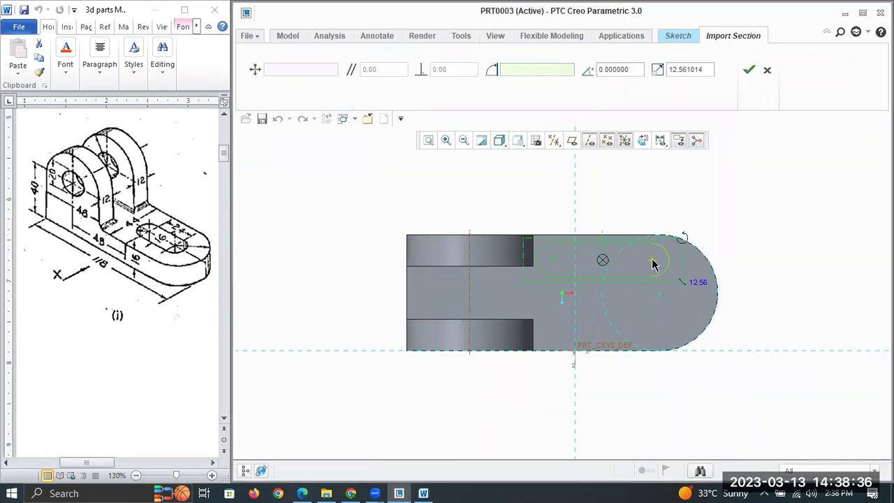
{"action": "right_click_drag", "start_coordinate": [605, 260], "coordinate": [606, 265]}
{"action": "mouse_move", "coordinate": [606, 271]}
{"action": "left_mouse_down"}
{"action": "mouse_move", "coordinate": [598, 297]}
{"action": "mouse_move", "coordinate": [611, 297]}
{"action": "mouse_move", "coordinate": [602, 278]}
{"action": "left_mouse_up"}
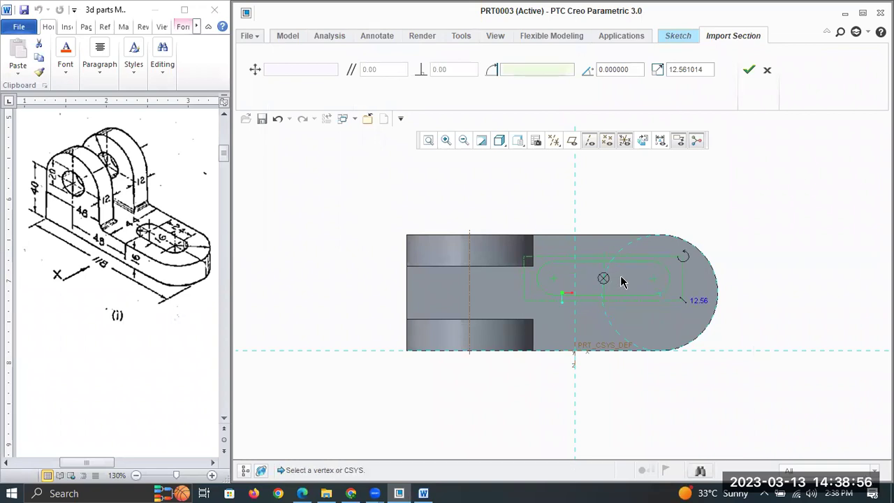
{"action": "left_click", "coordinate": [749, 69]}
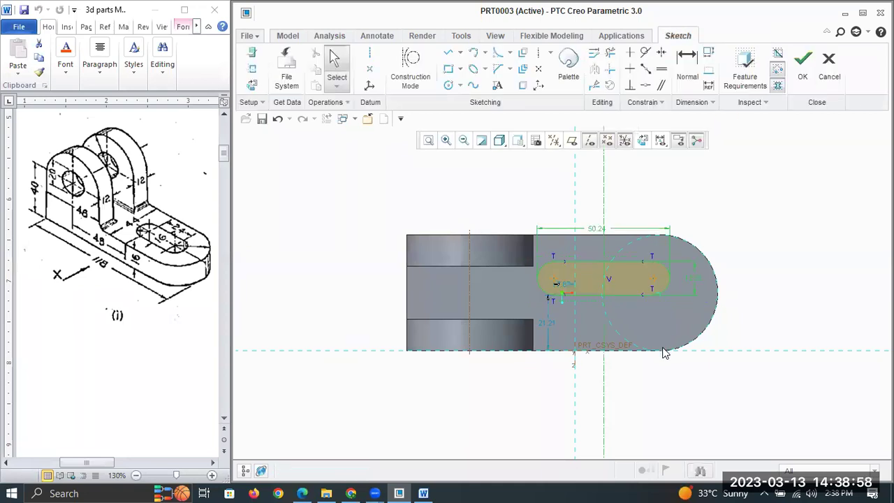
Step: Make the centre of the slot's outer arc coincident with the centre of the base's rounded end
{"action": "left_click", "coordinate": [646, 85]}
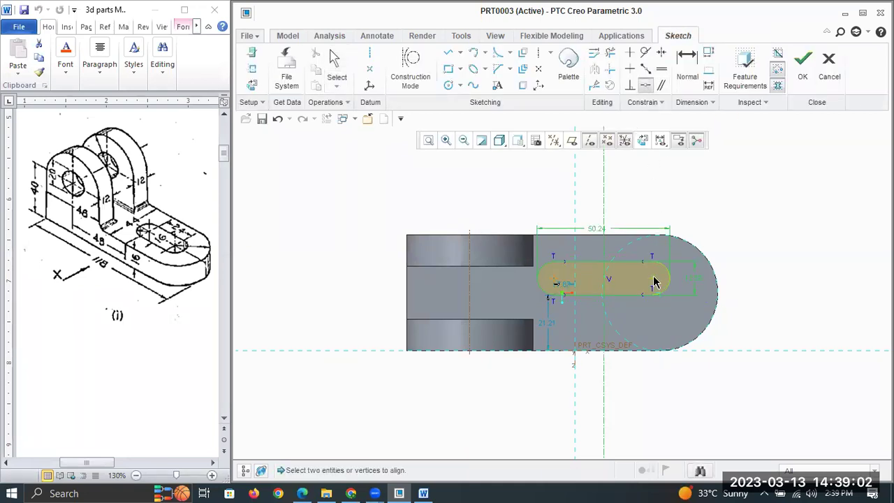
{"action": "scroll", "coordinate": [655, 282], "scroll_direction": "up", "scroll_amount": 2}
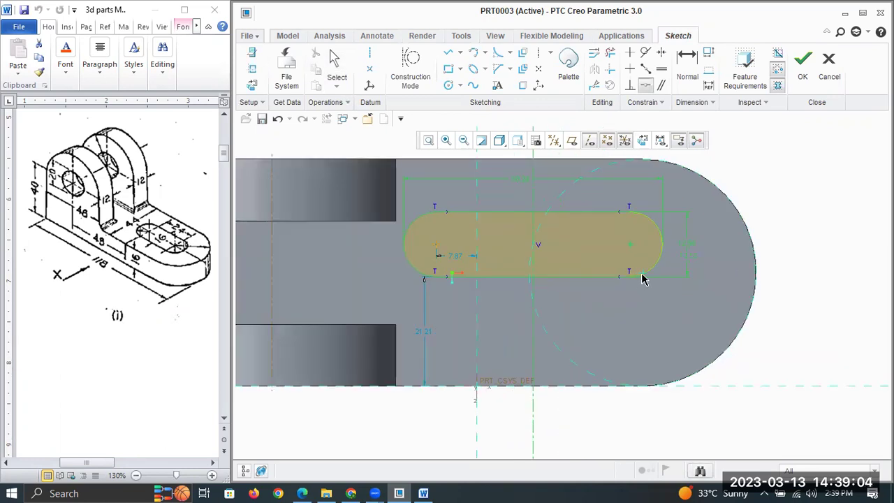
{"action": "left_click", "coordinate": [643, 273]}
{"action": "scroll", "coordinate": [641, 379], "scroll_direction": "down", "scroll_amount": 1}
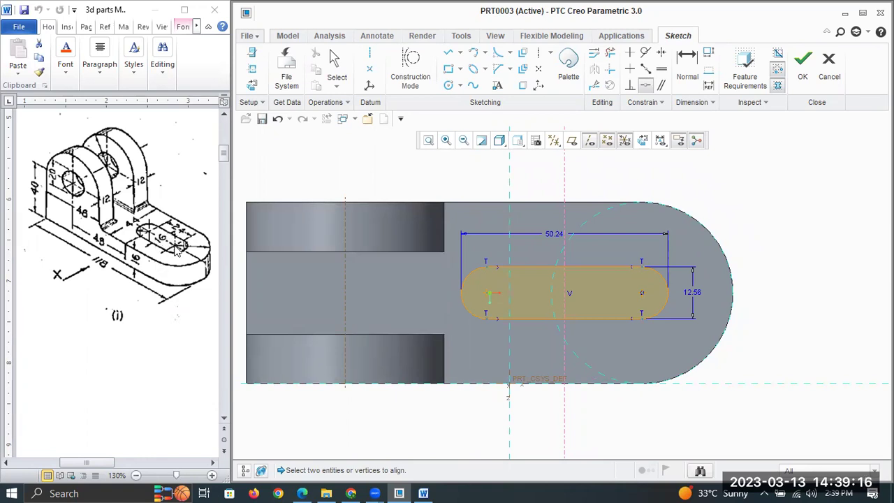
Step: Dimension the distance between the slot's arc centres as 24, deleting the conflicting slot width dimension
{"action": "left_click", "coordinate": [687, 66]}
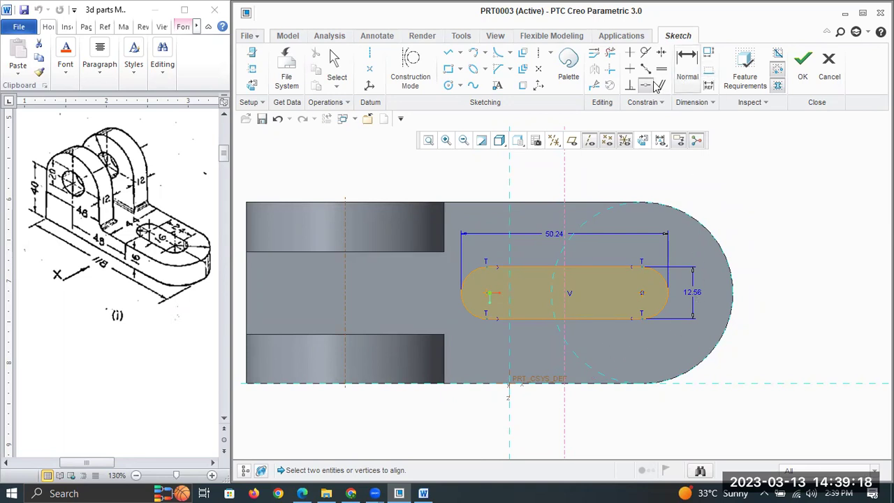
{"action": "left_click", "coordinate": [488, 293]}
{"action": "left_click", "coordinate": [642, 293]}
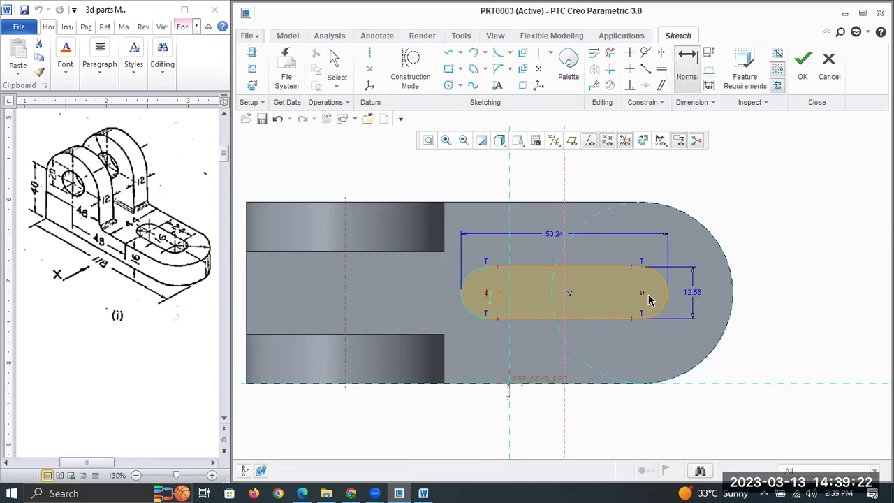
{"action": "middle_click", "coordinate": [563, 182]}
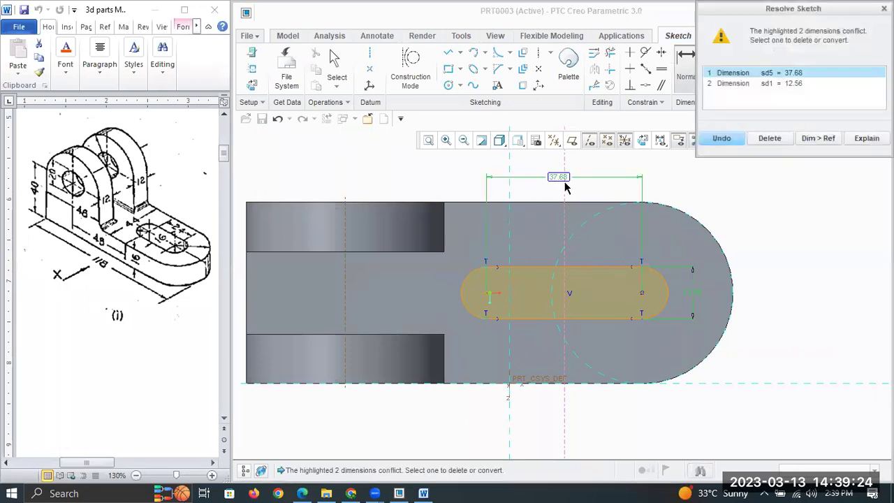
{"action": "left_click", "coordinate": [778, 85]}
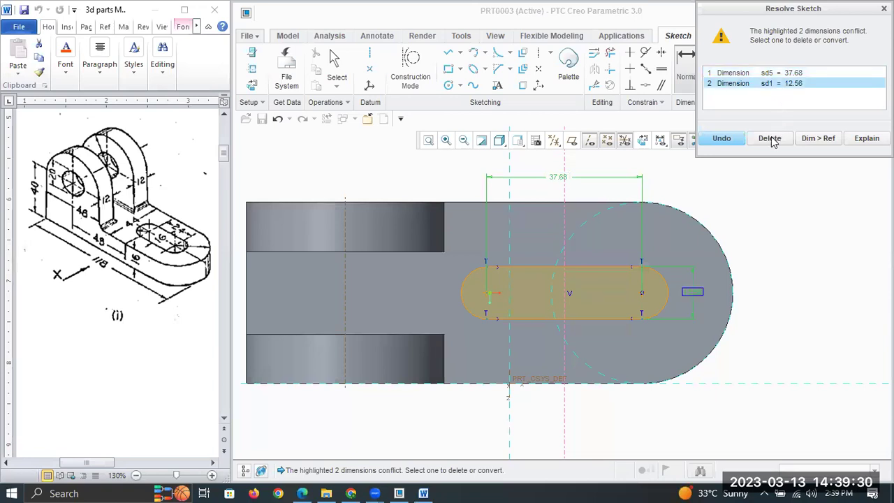
{"action": "left_click", "coordinate": [770, 139]}
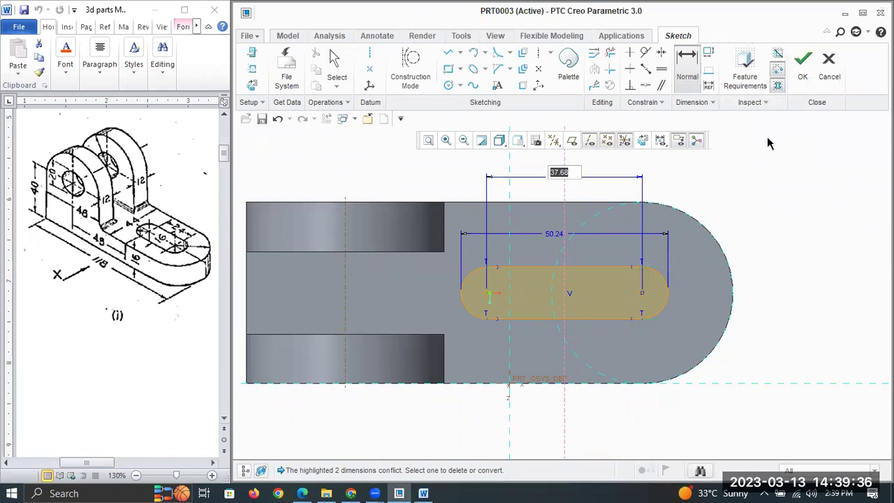
{"action": "type", "text": "24"}
{"action": "key", "text": "Return"}
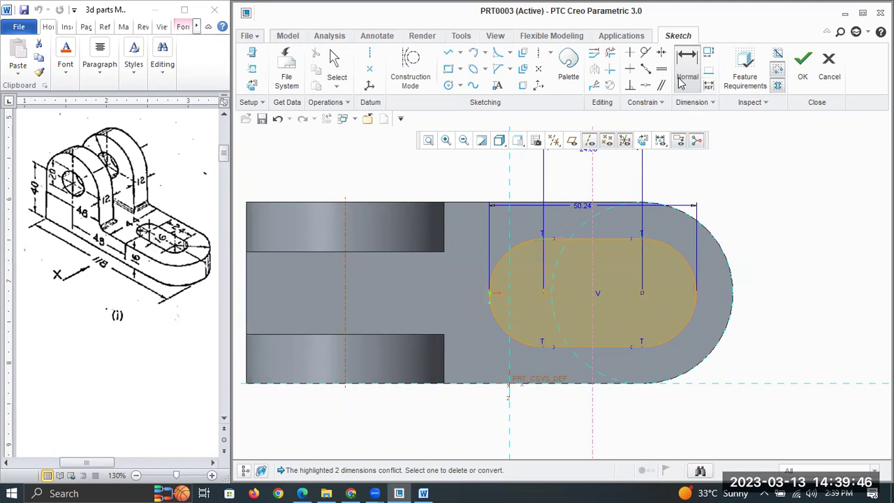
Step: Dimension the slot's width as 16 between its straight edges, deleting the conflicting overall length dimension, and finish the sketch
{"action": "left_click", "coordinate": [615, 241]}
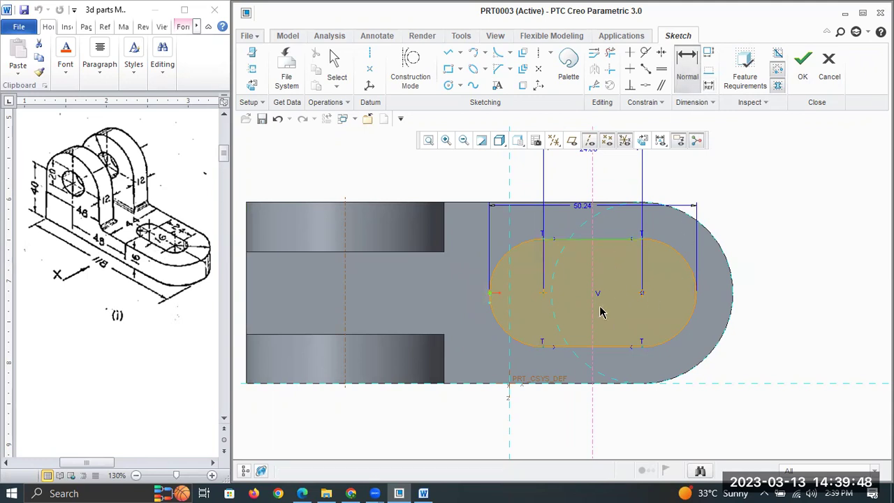
{"action": "left_click", "coordinate": [608, 348]}
{"action": "middle_click", "coordinate": [786, 301]}
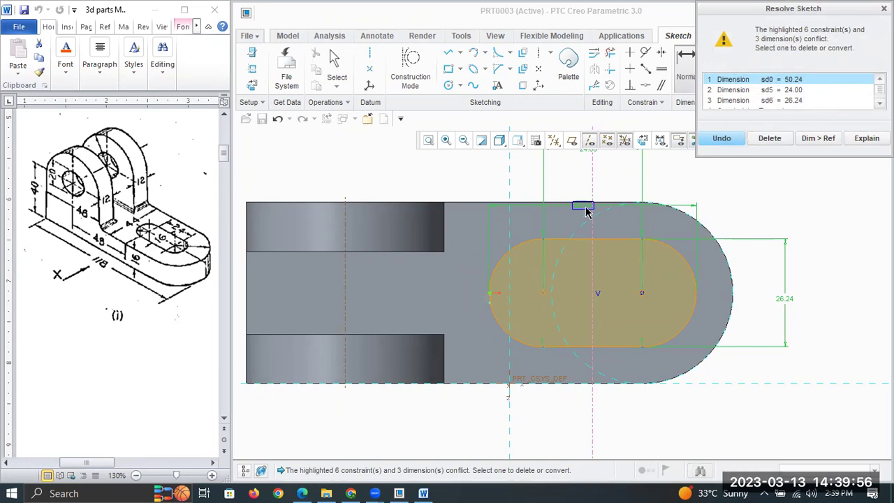
{"action": "left_click", "coordinate": [770, 139]}
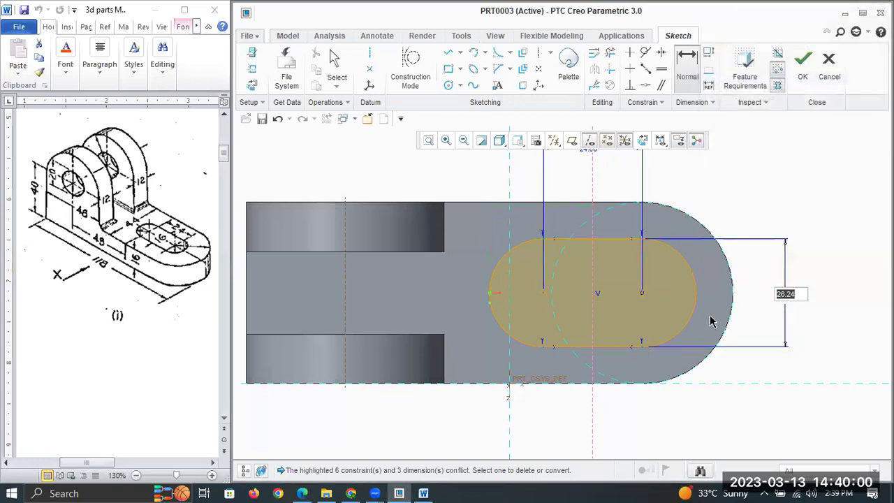
{"action": "type", "text": "16"}
{"action": "key", "text": "Return"}
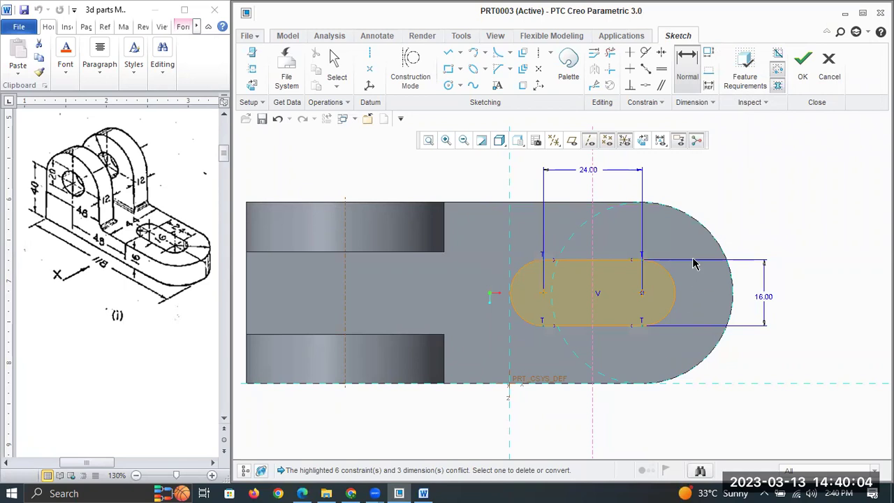
{"action": "middle_click", "coordinate": [803, 119]}
{"action": "left_click", "coordinate": [804, 62]}
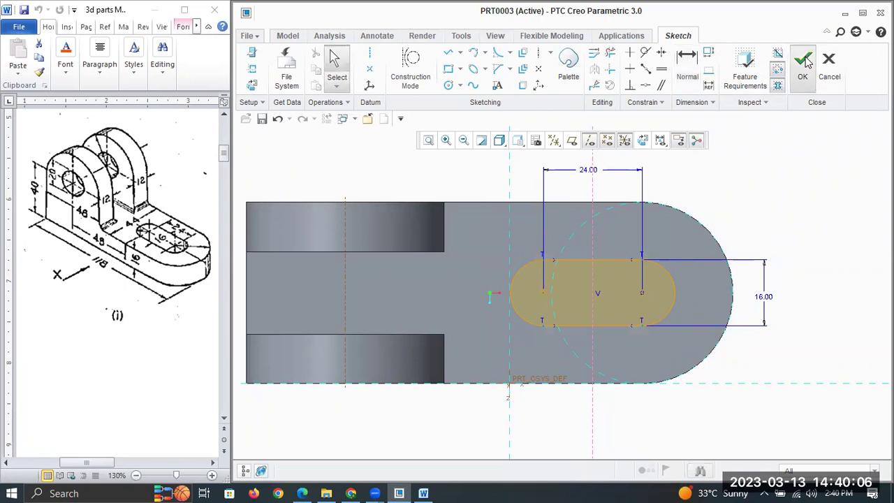
Step: Extrude the slot profile as a material-removing cut through the base
{"action": "key", "text": "ctrl+d"}
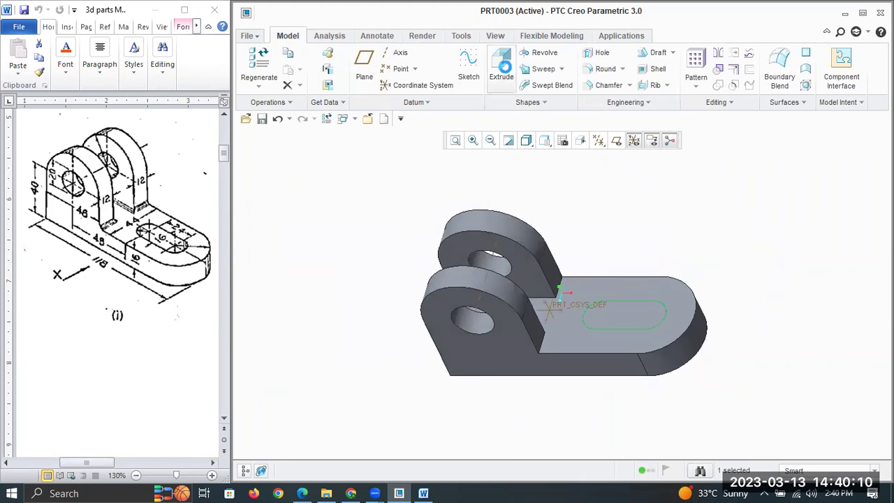
{"action": "left_click", "coordinate": [507, 73]}
{"action": "left_click", "coordinate": [615, 303]}
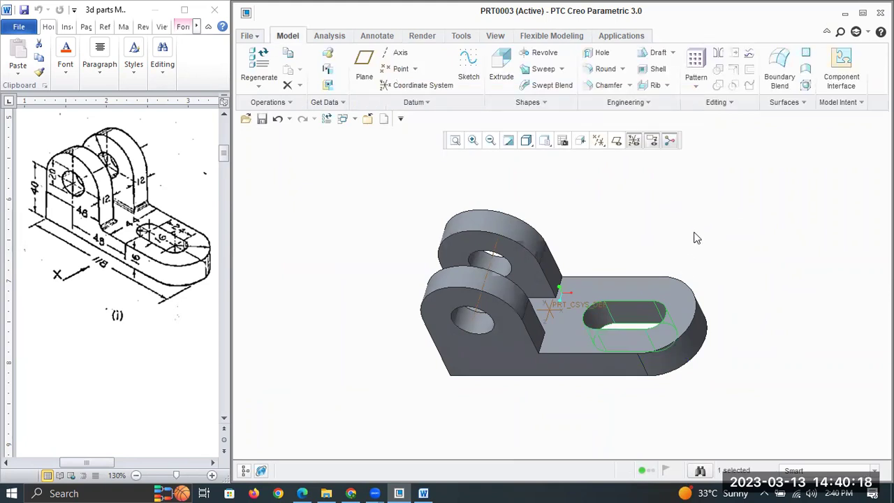
{"action": "left_click", "coordinate": [646, 251]}
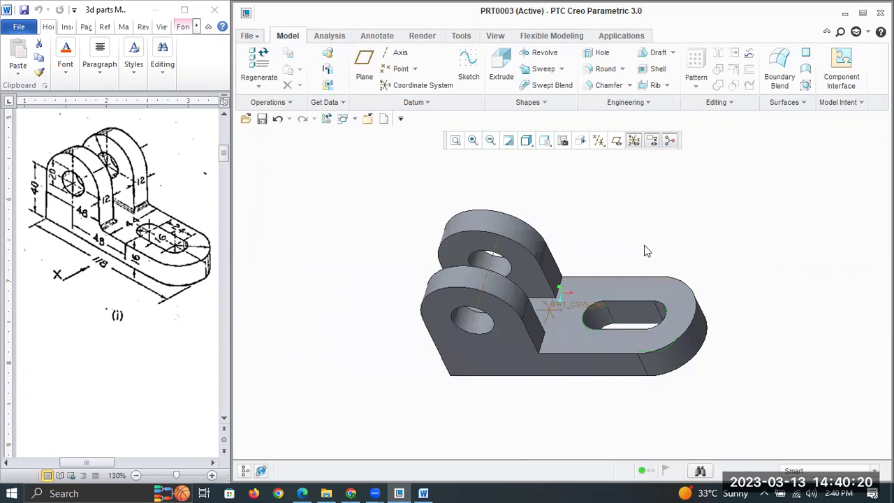
{"action": "left_click", "coordinate": [574, 299]}
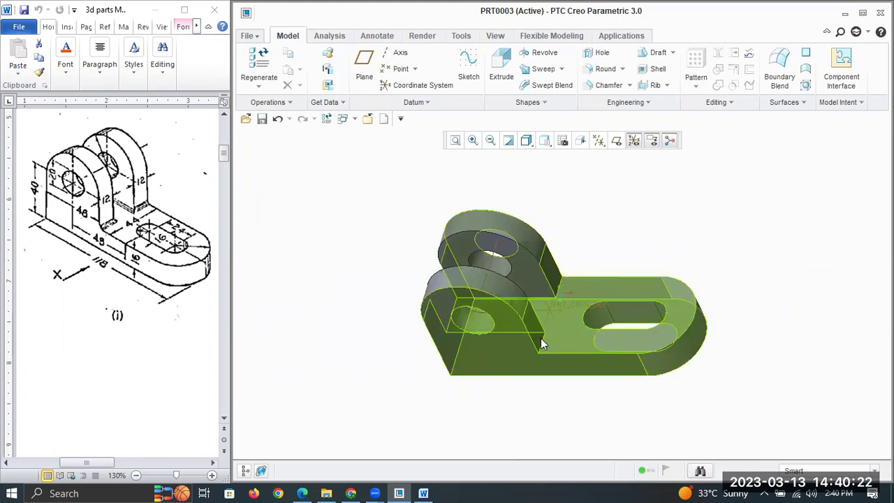
{"action": "left_click", "coordinate": [384, 400]}
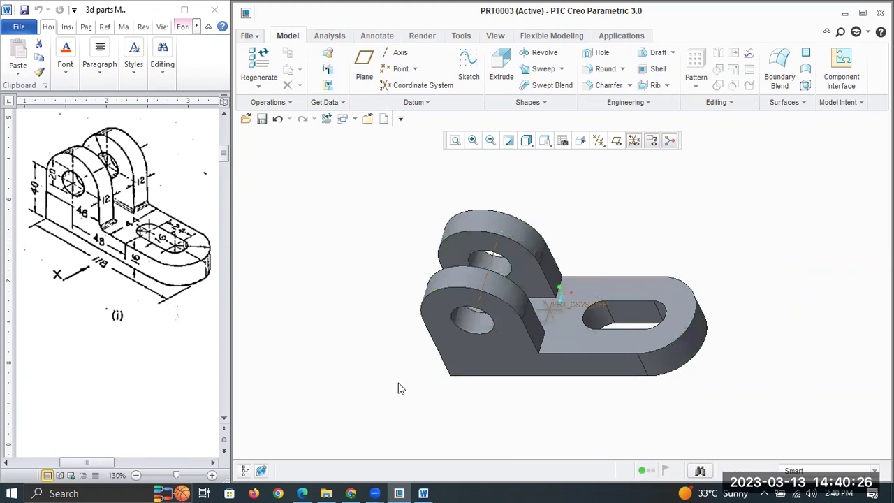
{"action": "left_click", "coordinate": [600, 333]}
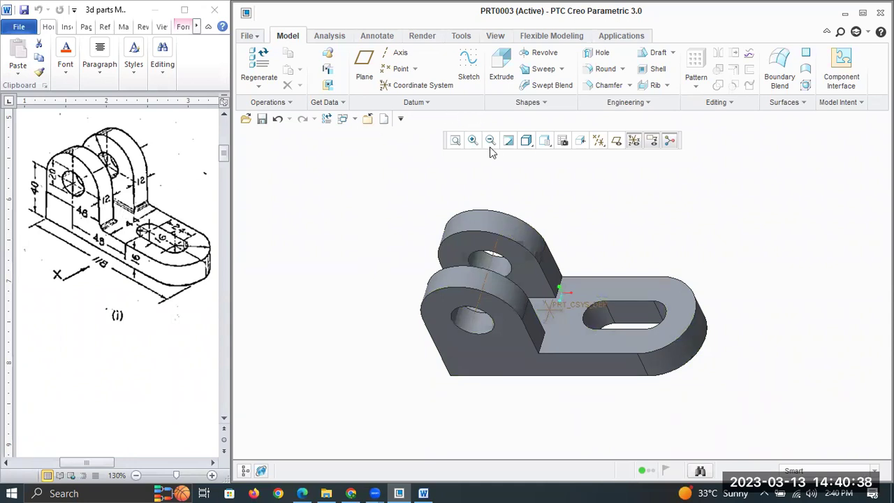
Step: Try Auto Round with radius 1.70 on the bracket, excluding the base's long upper back edge, and undo it
{"action": "left_click", "coordinate": [623, 70]}
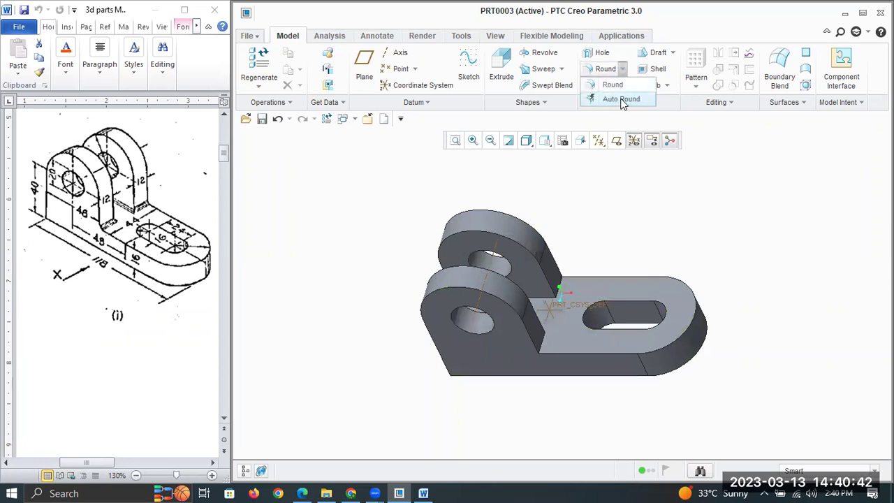
{"action": "left_click", "coordinate": [621, 99]}
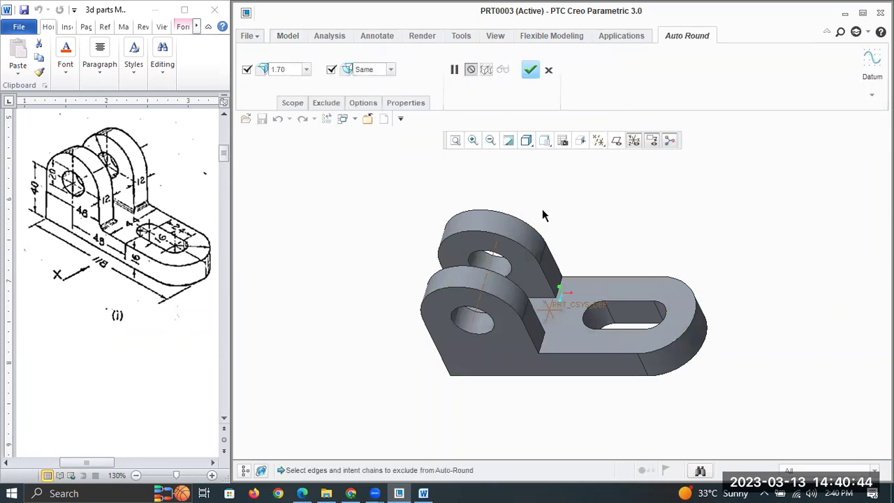
{"action": "left_click", "coordinate": [631, 279]}
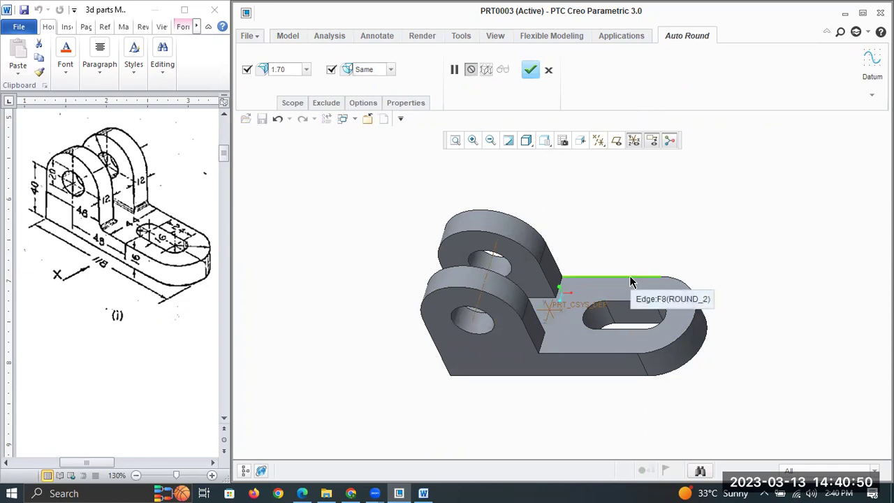
{"action": "left_click", "coordinate": [530, 69]}
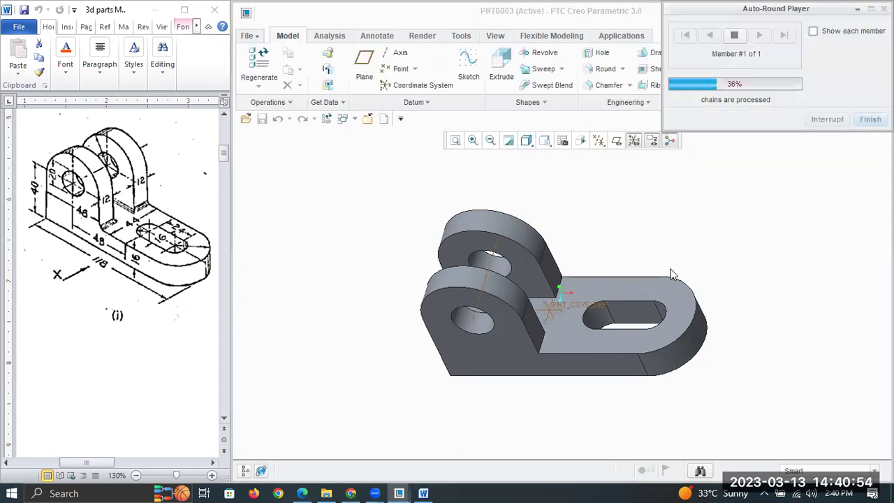
{"action": "middle_click_drag", "start_coordinate": [603, 281], "coordinate": [631, 283]}
{"action": "scroll", "coordinate": [626, 283], "scroll_direction": "up", "scroll_amount": 4}
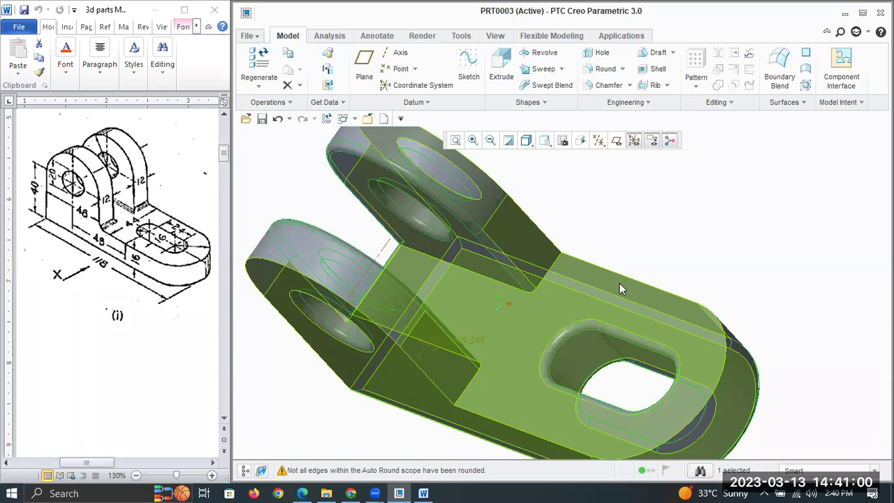
{"action": "scroll", "coordinate": [617, 283], "scroll_direction": "down", "scroll_amount": 4}
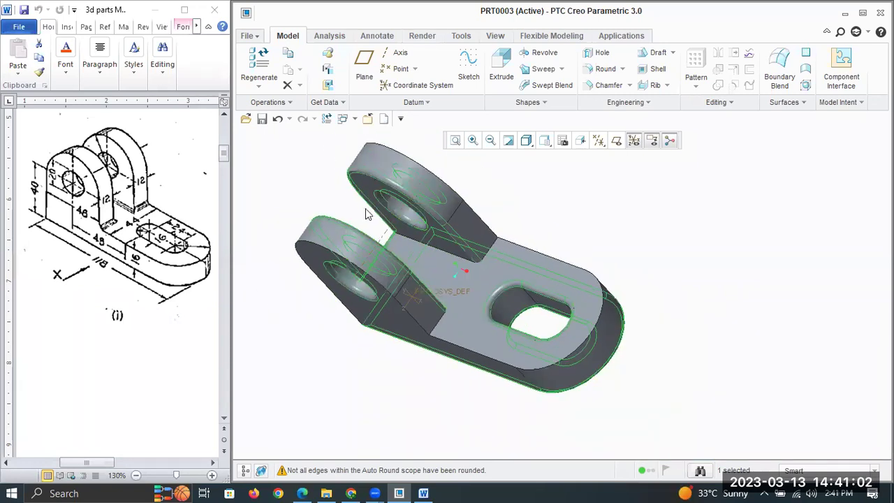
{"action": "mouse_move", "coordinate": [604, 211]}
{"action": "middle_mouse_down"}
{"action": "mouse_move", "coordinate": [621, 194]}
{"action": "mouse_move", "coordinate": [593, 201]}
{"action": "mouse_move", "coordinate": [612, 203]}
{"action": "mouse_move", "coordinate": [615, 216]}
{"action": "mouse_move", "coordinate": [635, 196]}
{"action": "mouse_move", "coordinate": [617, 188]}
{"action": "mouse_move", "coordinate": [607, 198]}
{"action": "mouse_move", "coordinate": [614, 203]}
{"action": "middle_mouse_up"}
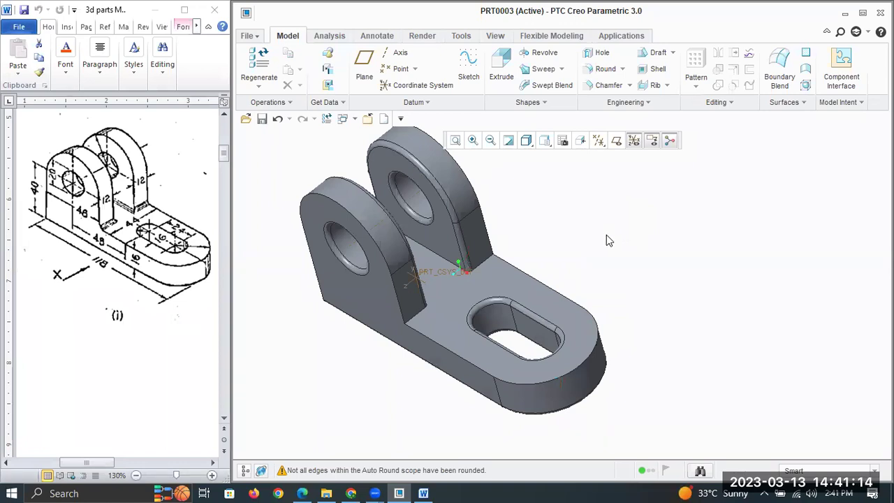
{"action": "key", "text": "ctrl+z"}
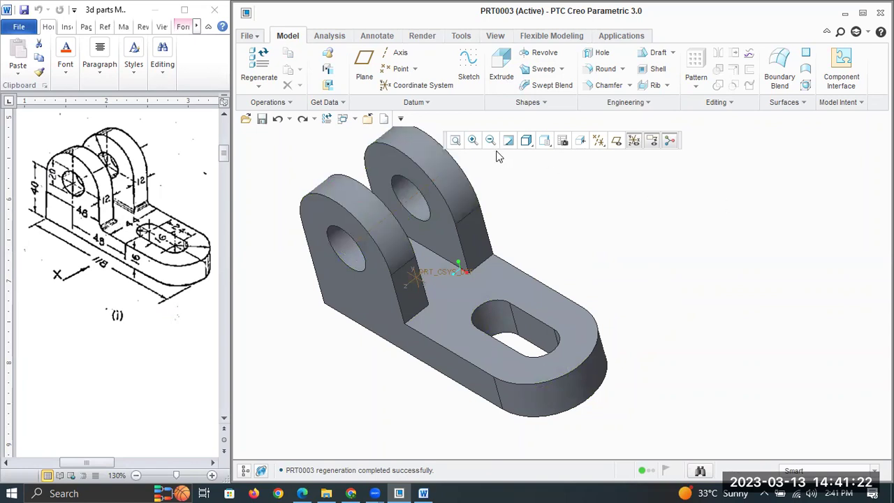
Step: Round the edges where both lugs meet the base's top face, outer ends and inner sides, with radius 2
{"action": "left_click", "coordinate": [602, 69]}
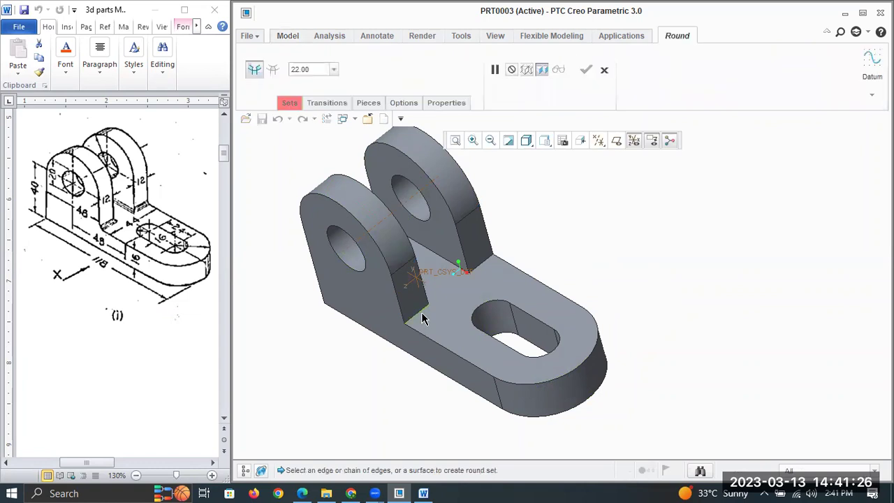
{"action": "left_click", "coordinate": [421, 313]}
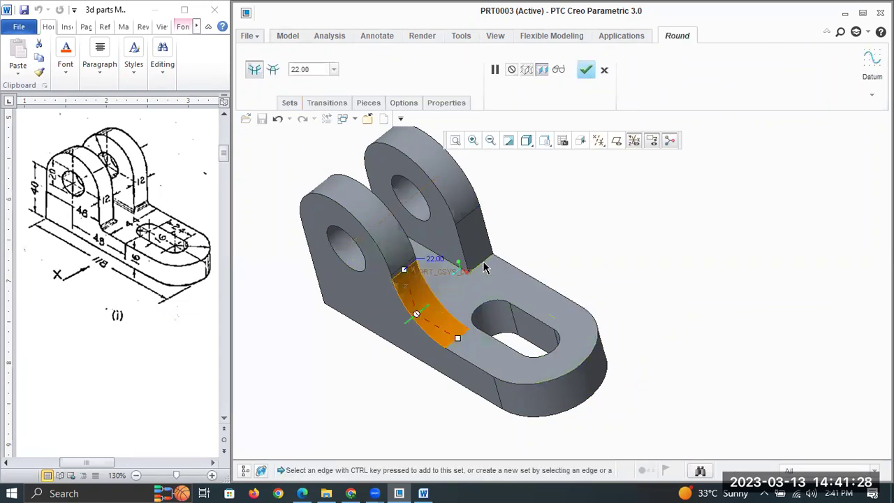
{"action": "left_click", "coordinate": [488, 271], "text": "ctrl"}
{"action": "middle_click_drag", "start_coordinate": [492, 274], "coordinate": [466, 266]}
{"action": "left_click", "coordinate": [464, 265], "text": "ctrl"}
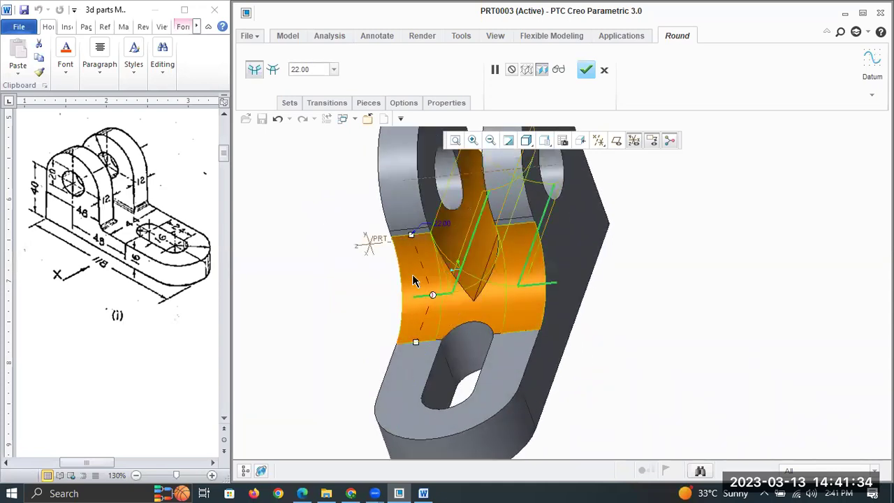
{"action": "left_click", "coordinate": [315, 70]}
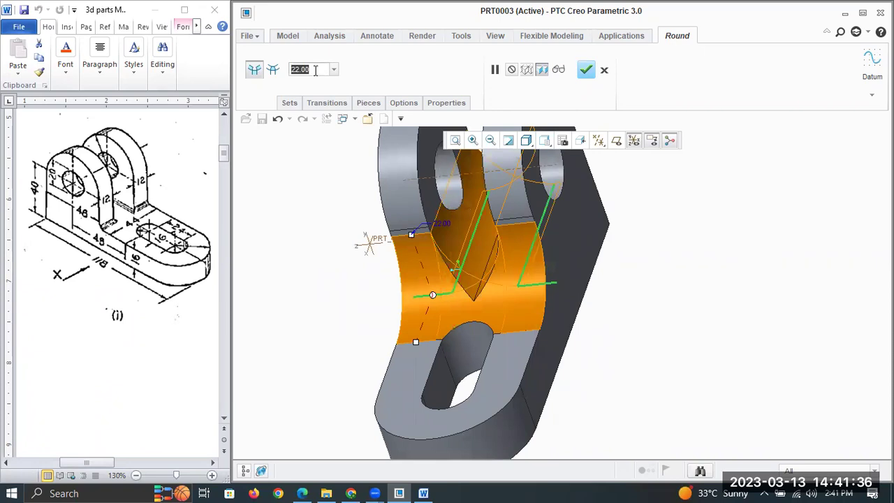
{"action": "type", "text": "2"}
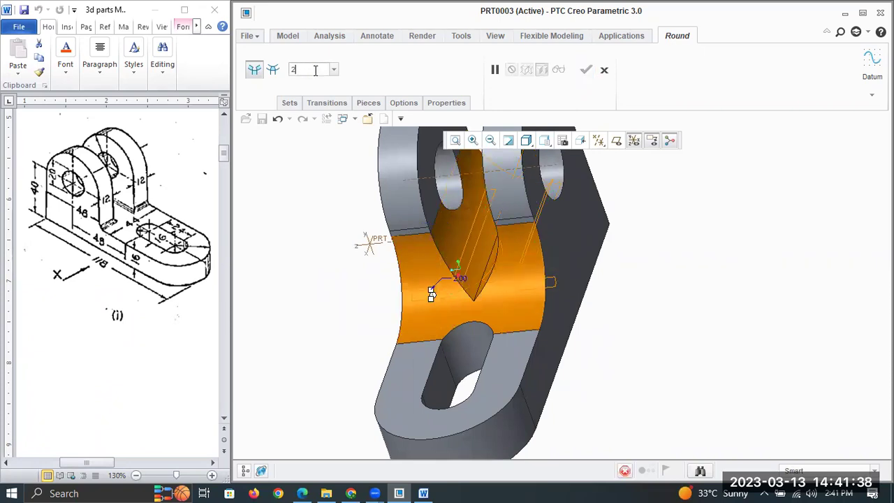
{"action": "key", "text": "Return"}
{"action": "mouse_move", "coordinate": [559, 256]}
{"action": "middle_mouse_down"}
{"action": "mouse_move", "coordinate": [581, 253]}
{"action": "mouse_move", "coordinate": [568, 260]}
{"action": "middle_mouse_up"}
{"action": "left_click", "coordinate": [587, 68]}
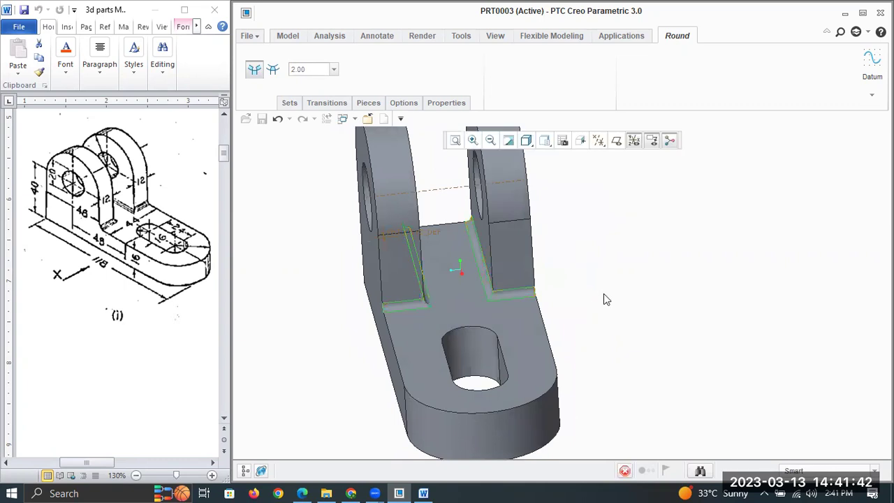
{"action": "mouse_move", "coordinate": [645, 298]}
{"action": "middle_mouse_down"}
{"action": "mouse_move", "coordinate": [655, 291]}
{"action": "mouse_move", "coordinate": [651, 302]}
{"action": "middle_mouse_up"}
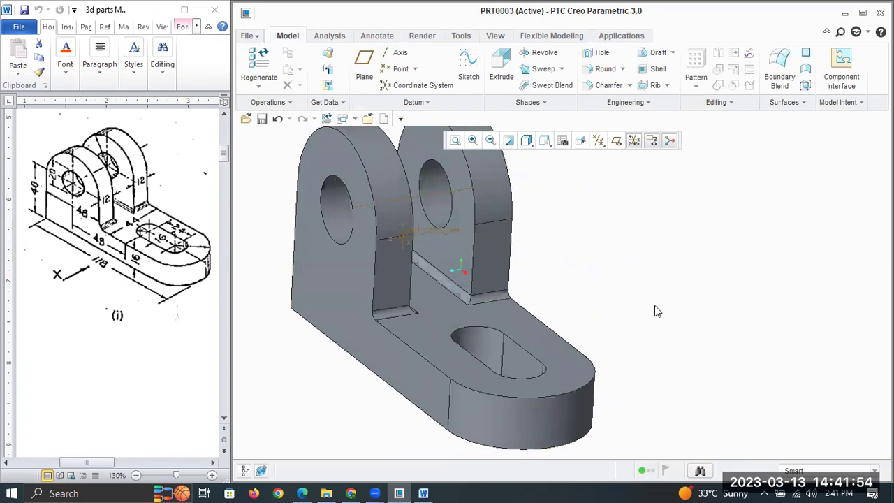
{"action": "scroll", "coordinate": [713, 300], "scroll_direction": "down", "scroll_amount": 1}
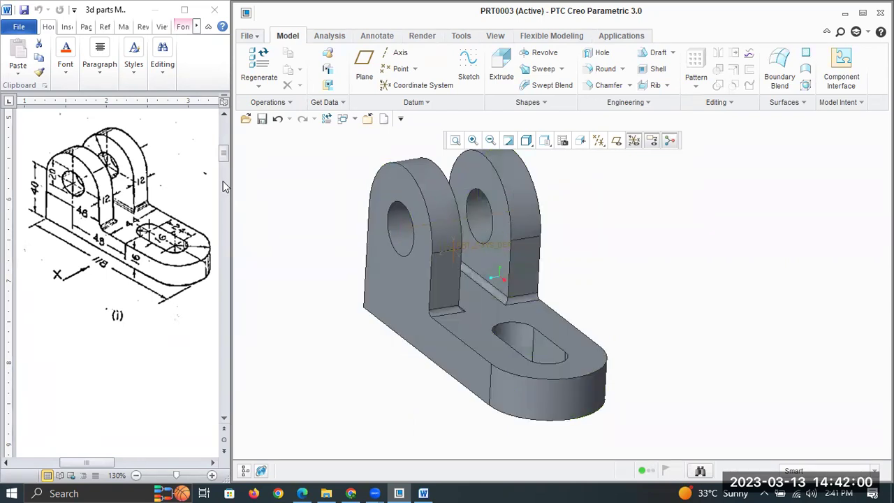
Step: Switch to the 3d parts document in Word, maximize it and examine its part drawings for the next part
{"action": "left_click", "coordinate": [195, 14]}
{"action": "key", "text": "super+Up"}
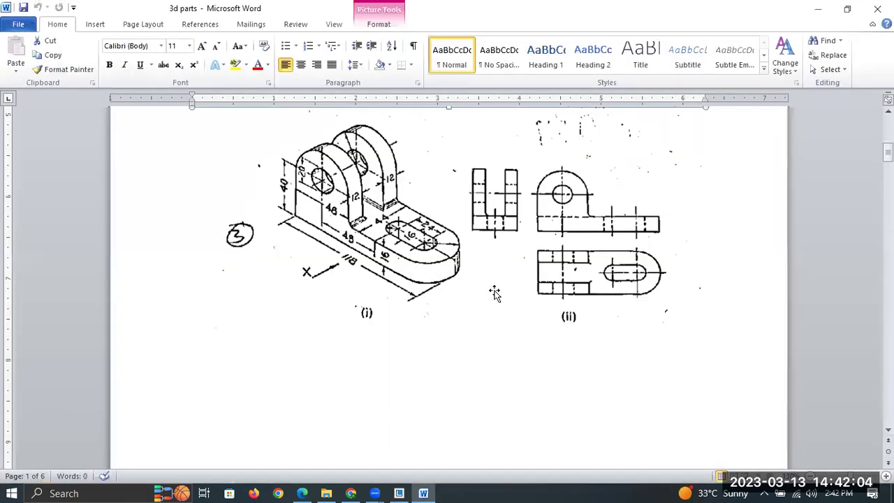
{"action": "scroll", "coordinate": [547, 316], "scroll_direction": "down", "scroll_amount": 10}
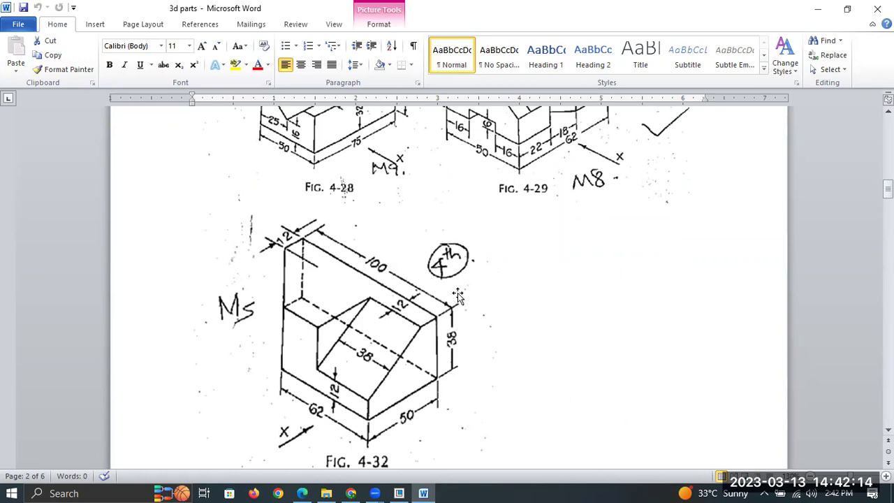
{"action": "scroll", "coordinate": [340, 266], "scroll_direction": "down", "scroll_amount": 5}
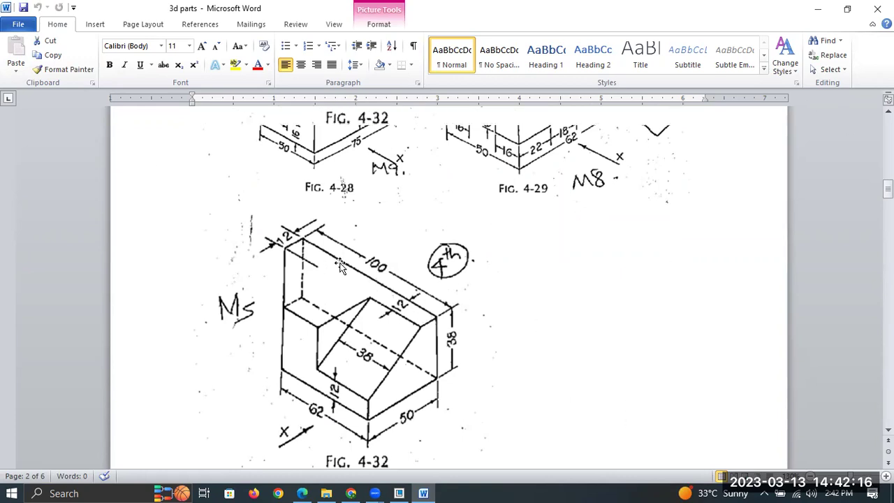
{"action": "scroll", "coordinate": [344, 279], "scroll_direction": "down", "scroll_amount": 15}
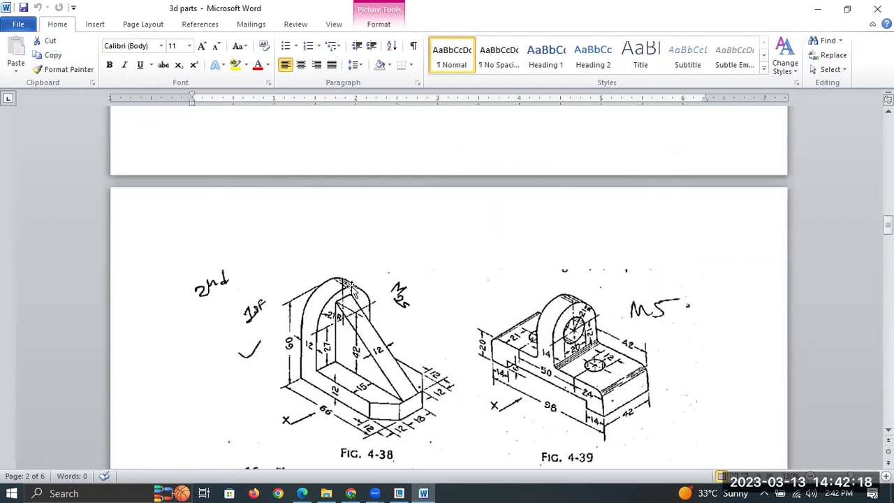
{"action": "scroll", "coordinate": [350, 290], "scroll_direction": "down", "scroll_amount": 20}
{"action": "scroll", "coordinate": [351, 295], "scroll_direction": "down", "scroll_amount": 10}
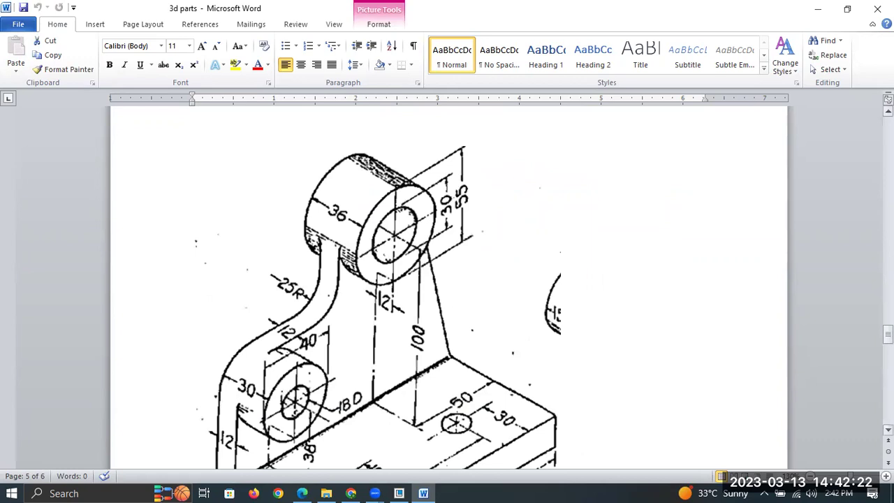
{"action": "scroll", "coordinate": [447, 286], "scroll_direction": "up", "scroll_amount": 6}
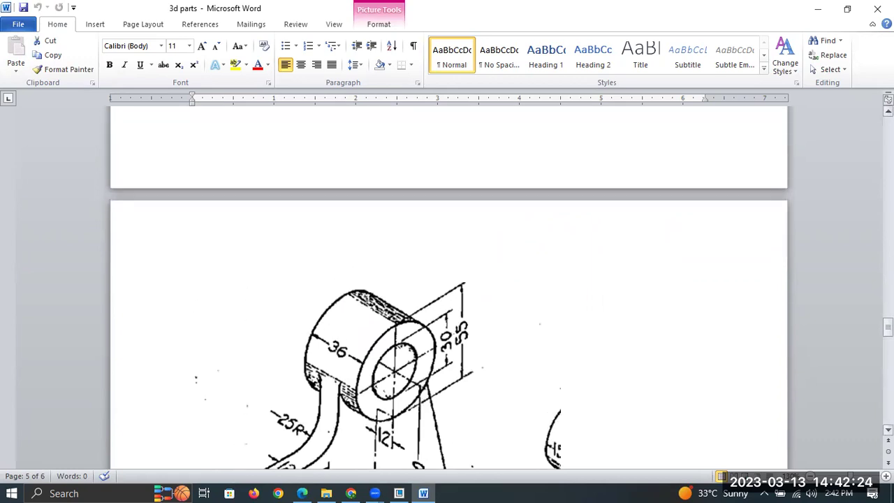
{"action": "scroll", "coordinate": [447, 286], "scroll_direction": "up", "scroll_amount": 8}
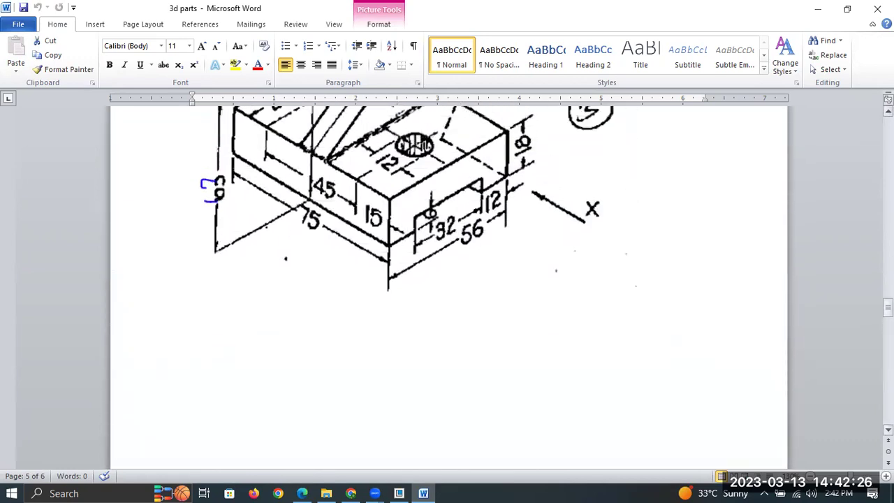
{"action": "scroll", "coordinate": [447, 287], "scroll_direction": "up", "scroll_amount": 3}
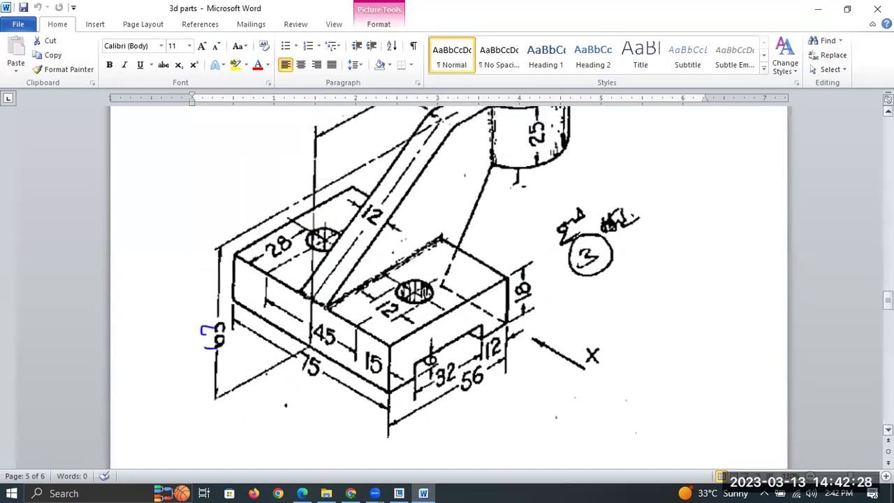
{"action": "scroll", "coordinate": [447, 286], "scroll_direction": "up", "scroll_amount": 1}
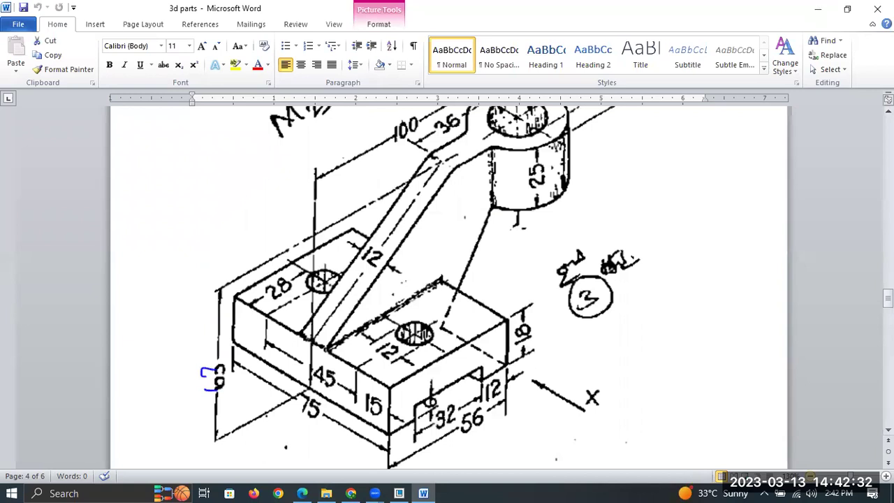
Step: Zoom the document out to 110% and go to the M23 drawing
{"action": "left_click", "coordinate": [810, 476]}
{"action": "left_click", "coordinate": [810, 477]}
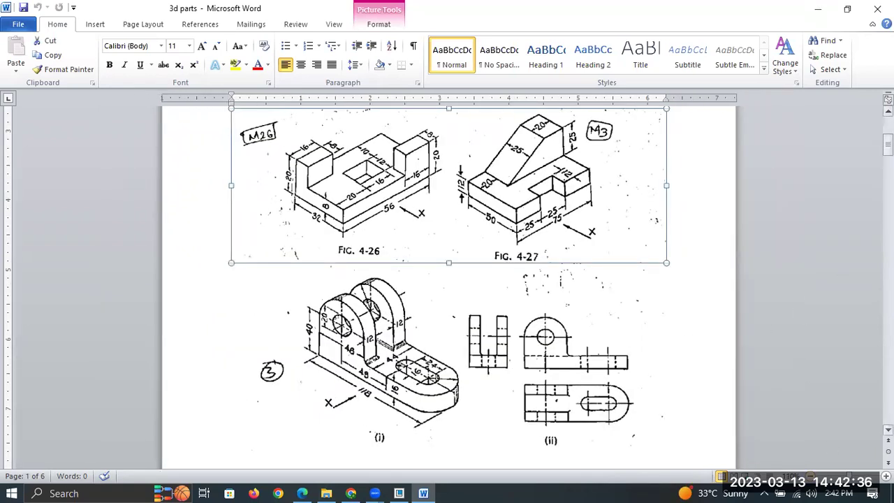
{"action": "left_click_drag", "start_coordinate": [888, 145], "coordinate": [869, 324]}
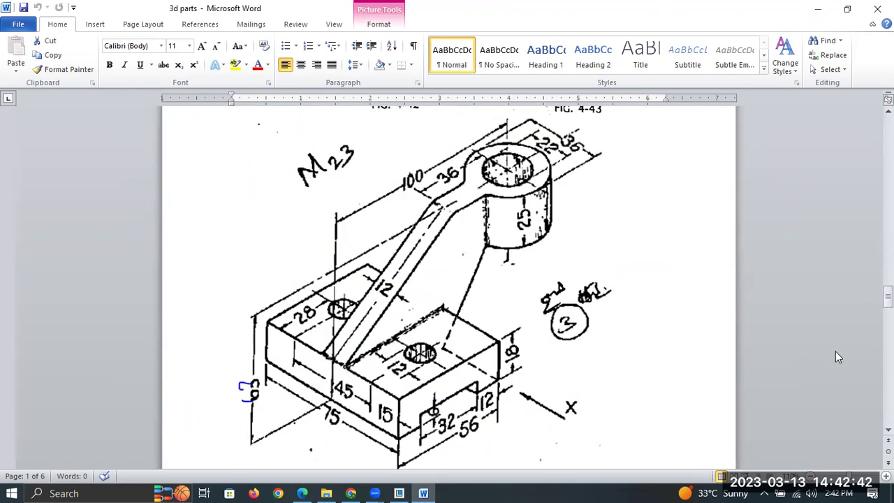
Step: Restore the document window beside the model, zoom it out to 80% and return to the M23 drawing
{"action": "double_click", "coordinate": [642, 13]}
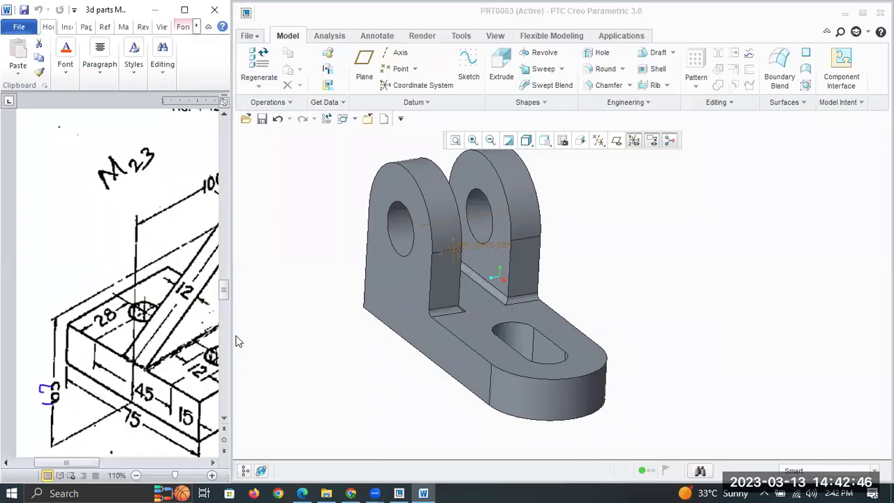
{"action": "left_click", "coordinate": [135, 475]}
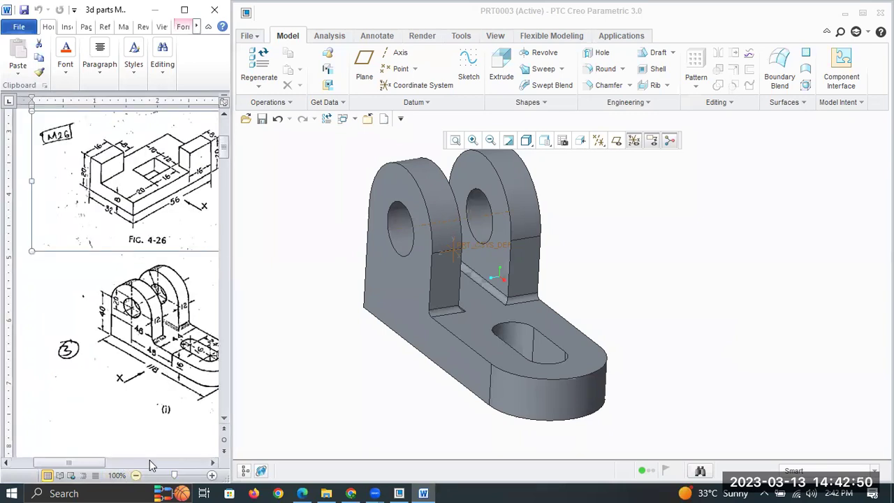
{"action": "left_click", "coordinate": [135, 475]}
{"action": "left_click", "coordinate": [136, 475]}
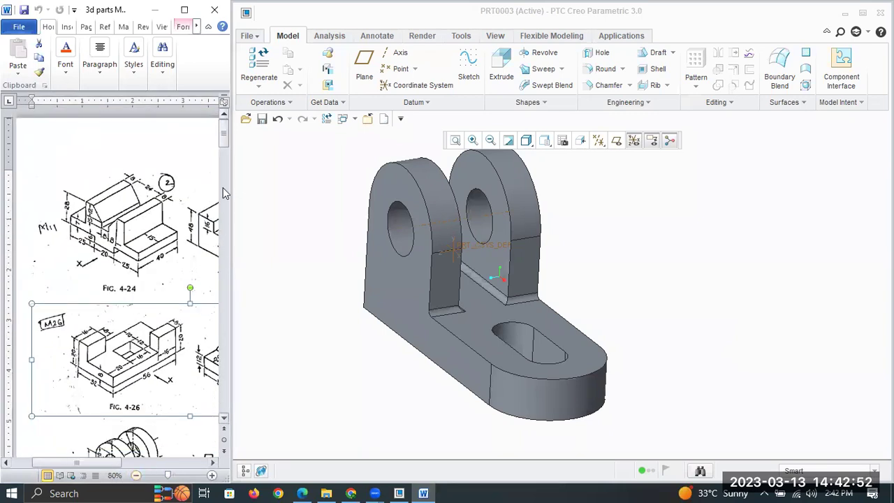
{"action": "left_click_drag", "start_coordinate": [226, 141], "coordinate": [212, 305]}
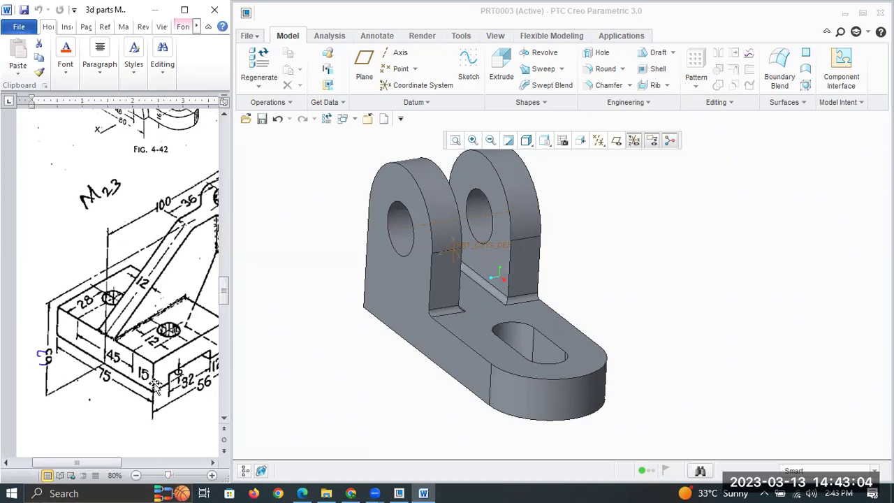
Step: Zoom the reference document out to 20% and find the page with the M23 drawing
{"action": "scroll", "coordinate": [154, 385], "scroll_direction": "down", "scroll_amount": 1, "text": "ctrl"}
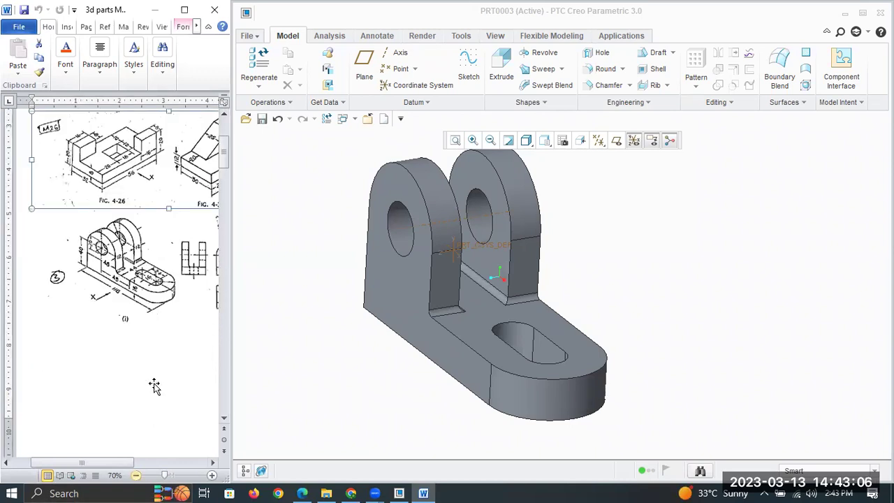
{"action": "scroll", "coordinate": [154, 385], "scroll_direction": "down", "scroll_amount": 3, "text": "ctrl"}
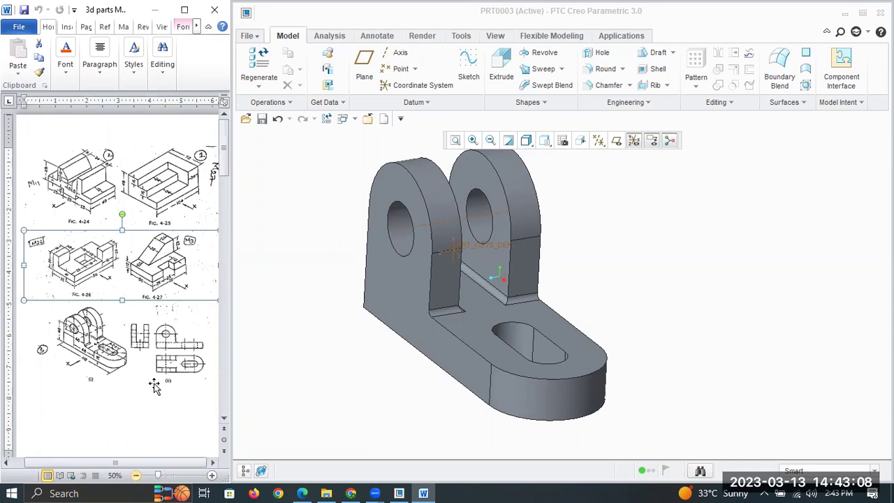
{"action": "scroll", "coordinate": [154, 385], "scroll_direction": "down", "scroll_amount": 2, "text": "ctrl"}
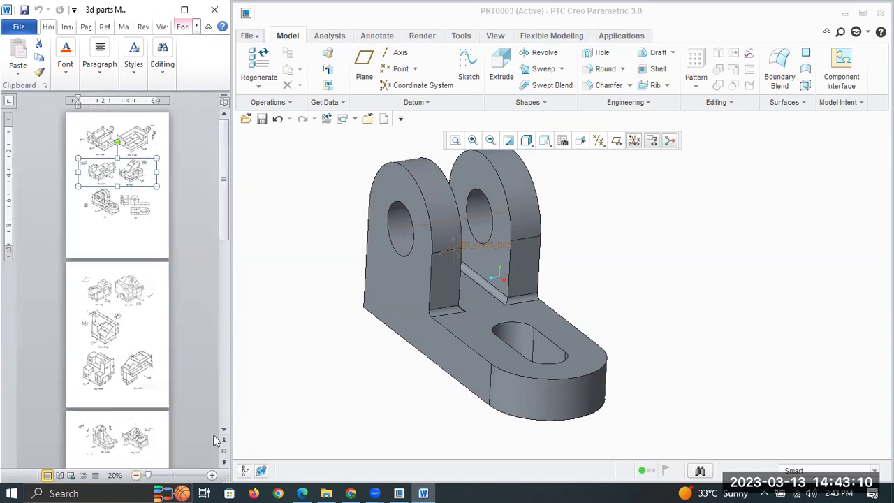
{"action": "scroll", "coordinate": [226, 431], "scroll_direction": "down", "scroll_amount": 5}
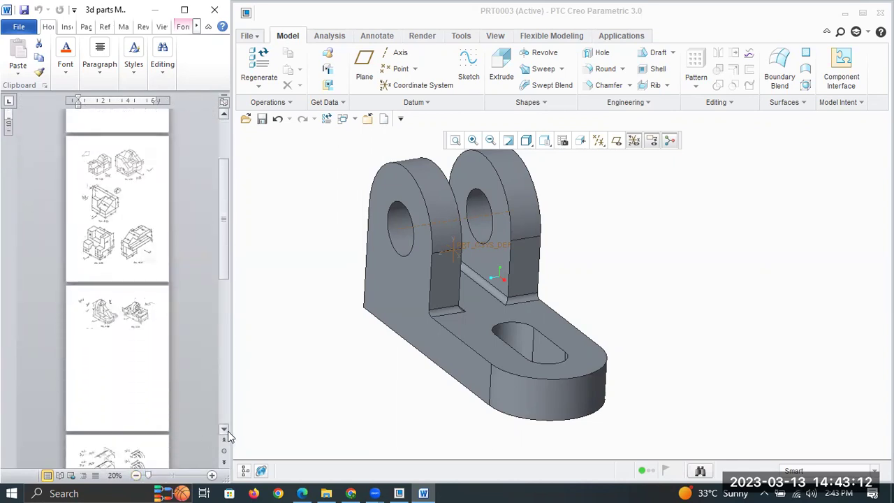
{"action": "scroll", "coordinate": [228, 431], "scroll_direction": "down", "scroll_amount": 2}
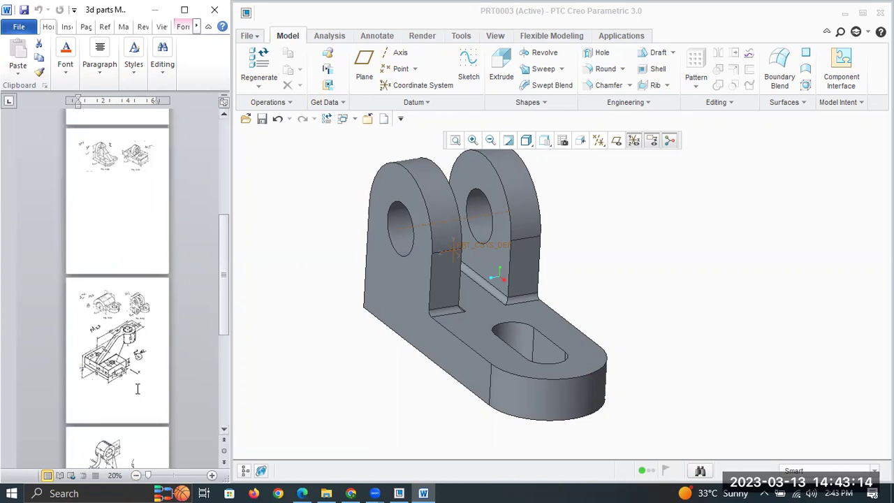
{"action": "left_click", "coordinate": [154, 403]}
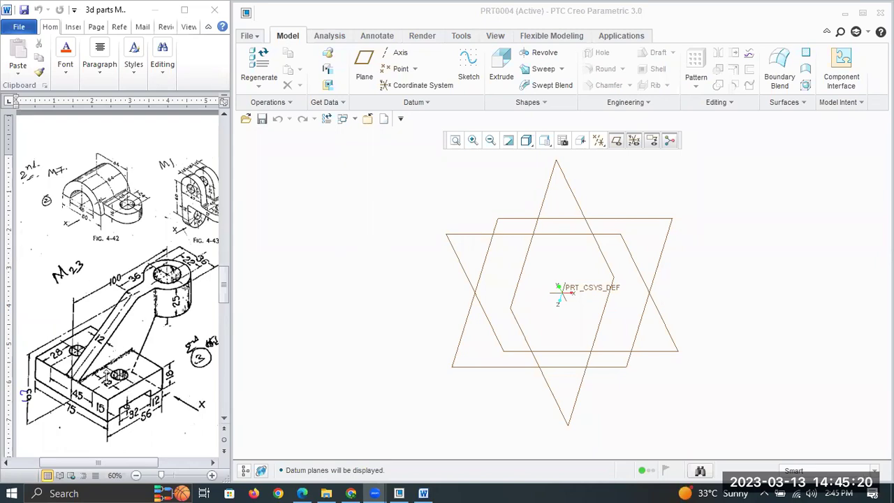
Step: Start a sketch on the horizontal datum plane in the new part, orient it flat to the screen and hide the datum planes
{"action": "left_click", "coordinate": [510, 218]}
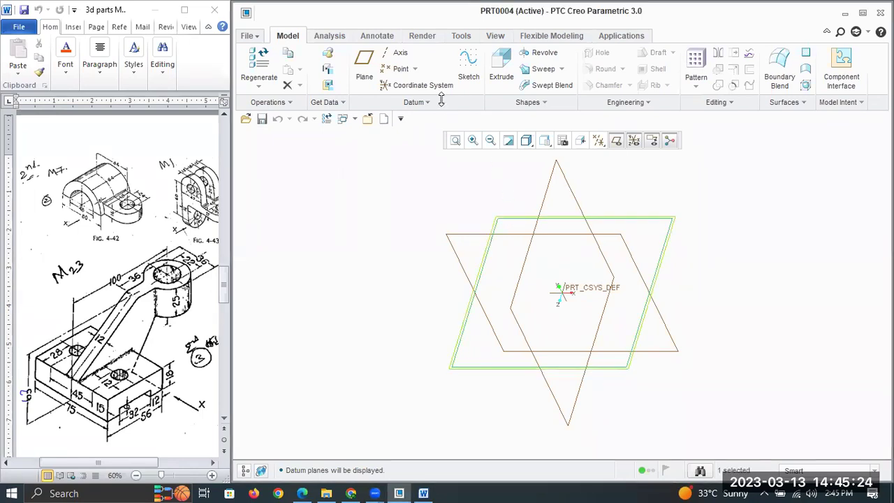
{"action": "left_click", "coordinate": [468, 66]}
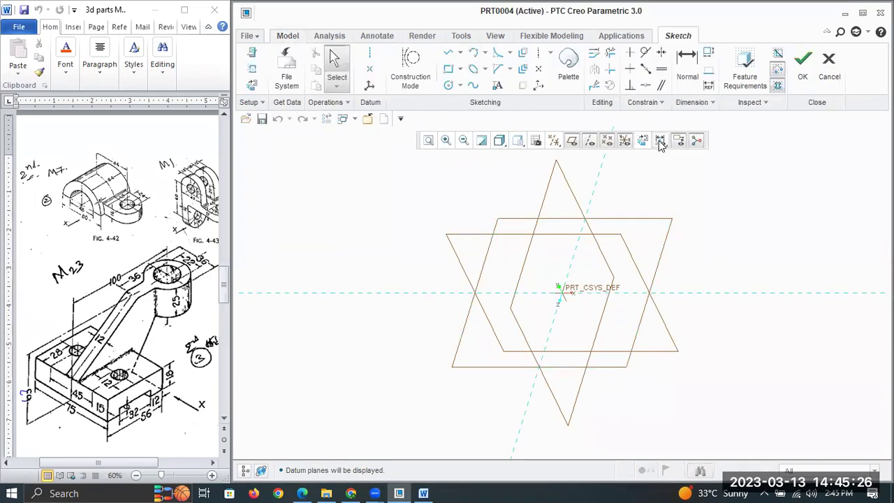
{"action": "left_click", "coordinate": [643, 140]}
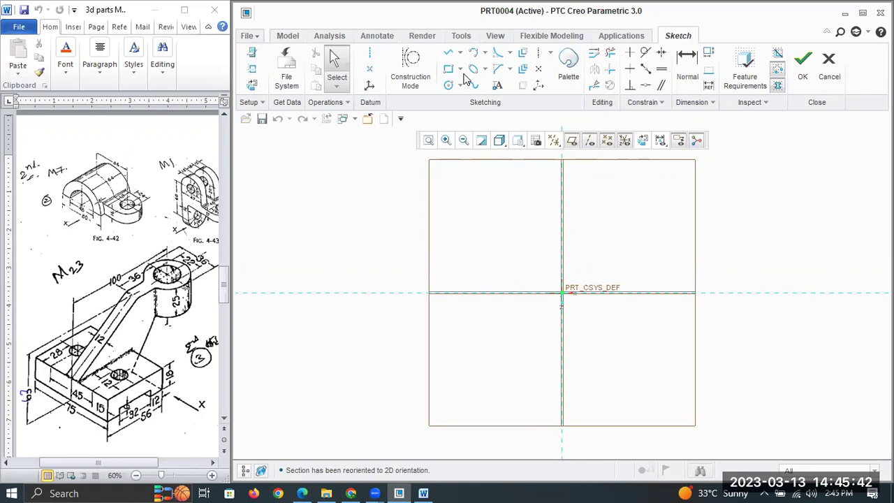
{"action": "left_click", "coordinate": [573, 140]}
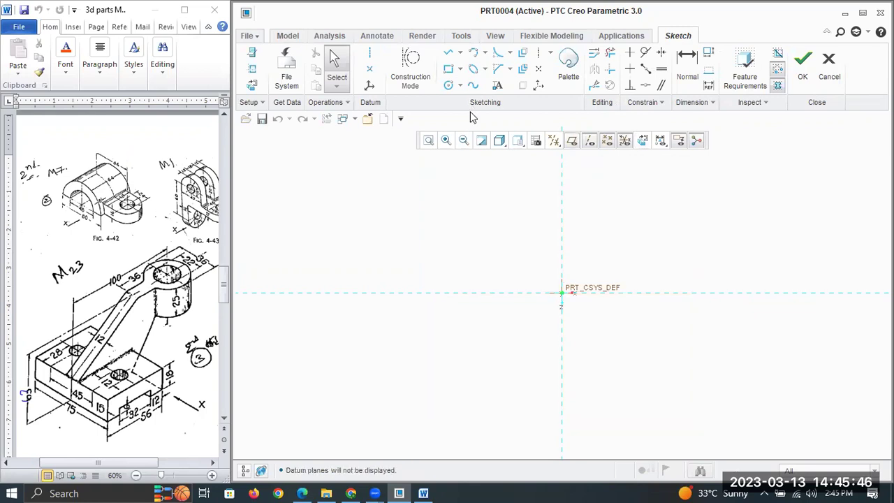
Step: Sketch a center rectangle about 939 by 340 around the origin
{"action": "left_click", "coordinate": [460, 69]}
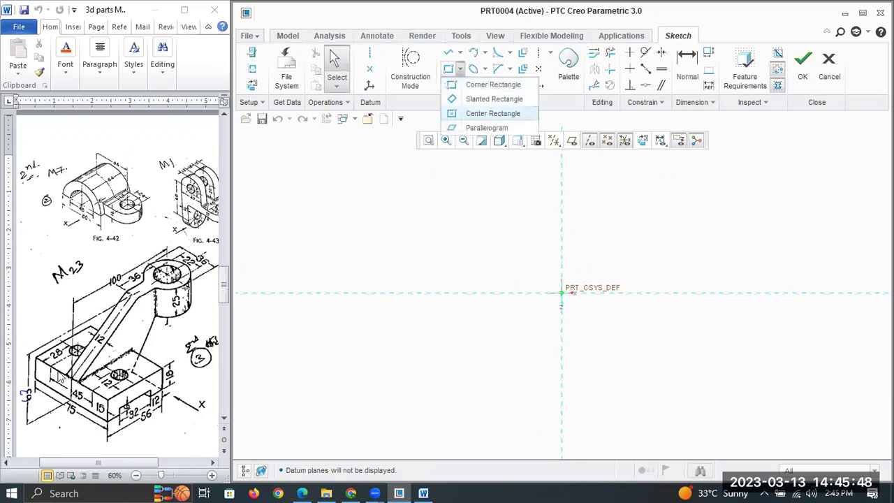
{"action": "left_click", "coordinate": [491, 114]}
{"action": "left_click", "coordinate": [562, 292]}
{"action": "left_click", "coordinate": [808, 204]}
{"action": "middle_click", "coordinate": [510, 169]}
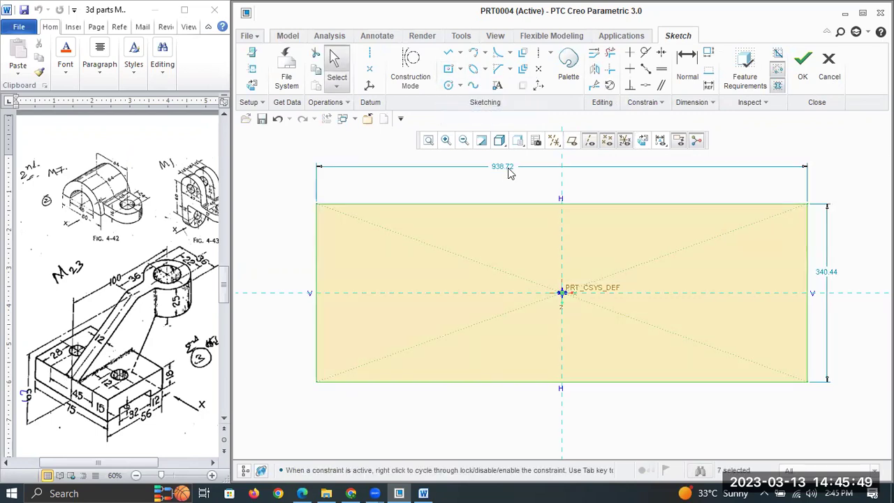
Step: Set the rectangle's height to 56 and its width to 75, and finish the sketch
{"action": "double_click", "coordinate": [826, 278]}
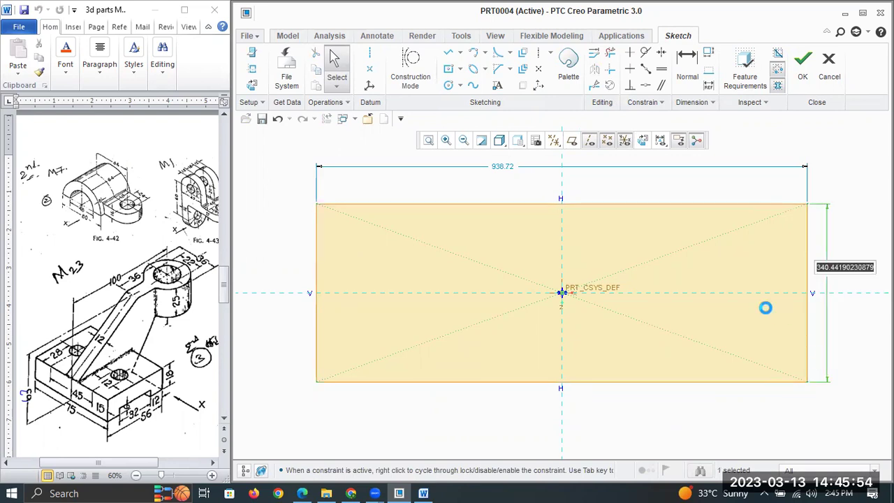
{"action": "type", "text": "56"}
{"action": "key", "text": "Return"}
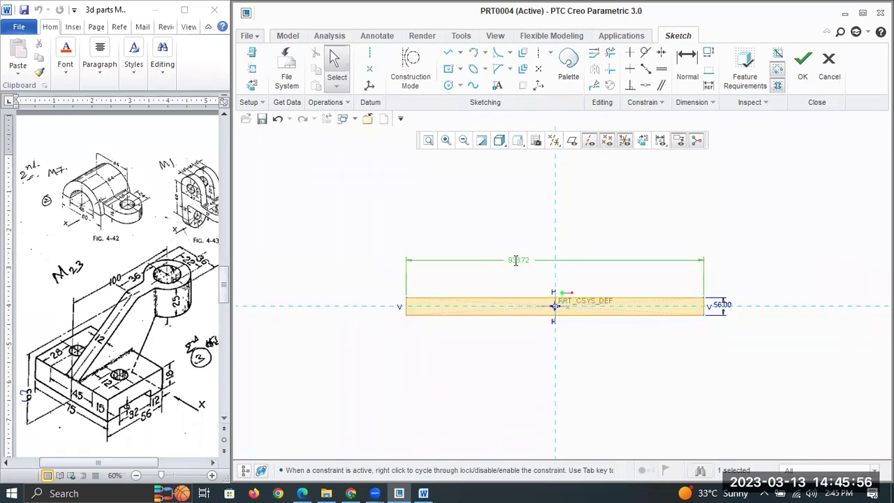
{"action": "double_click", "coordinate": [515, 261]}
{"action": "type", "text": "75"}
{"action": "key", "text": "Return"}
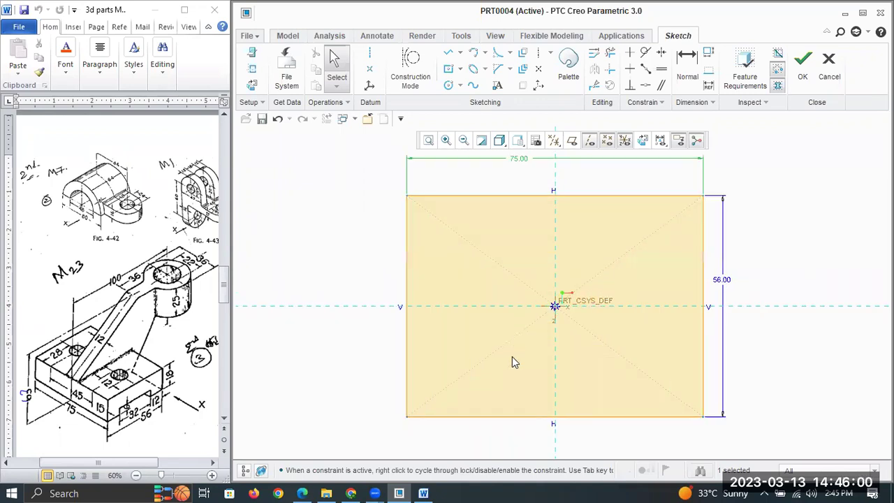
{"action": "left_click", "coordinate": [802, 62]}
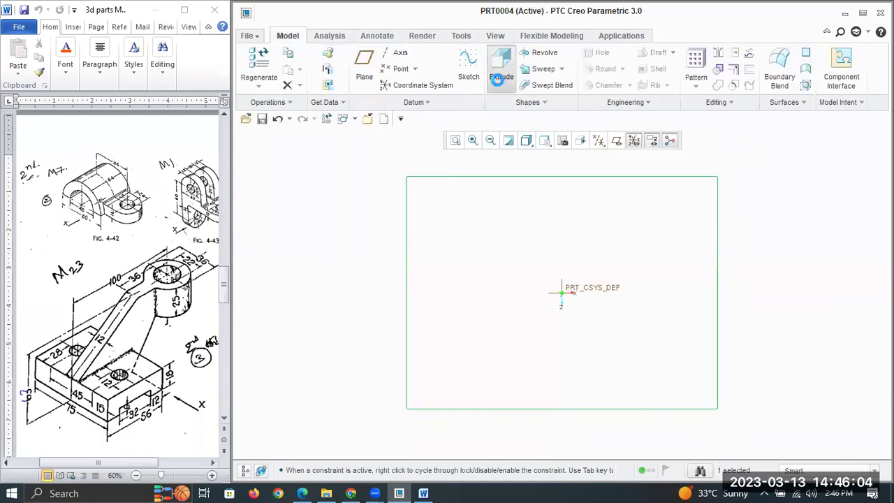
Step: Extrude the rectangle 18 deep, downward from the sketch plane
{"action": "left_click", "coordinate": [500, 66]}
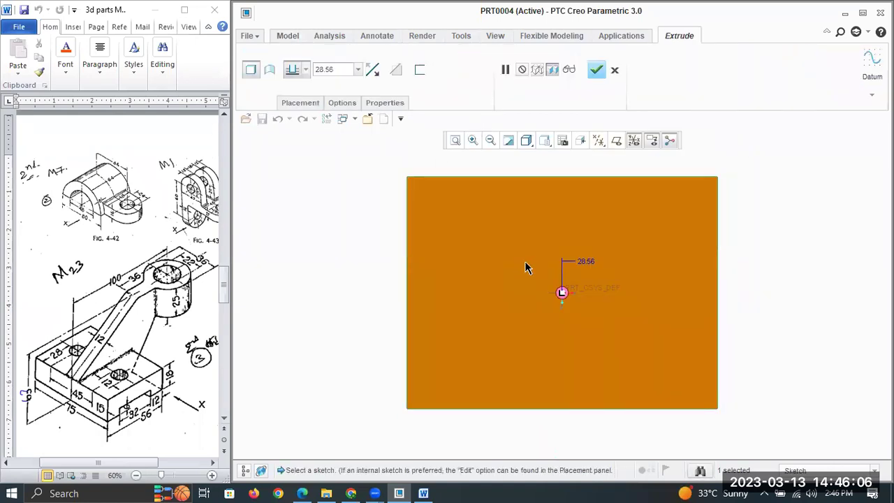
{"action": "key", "text": "ctrl+d"}
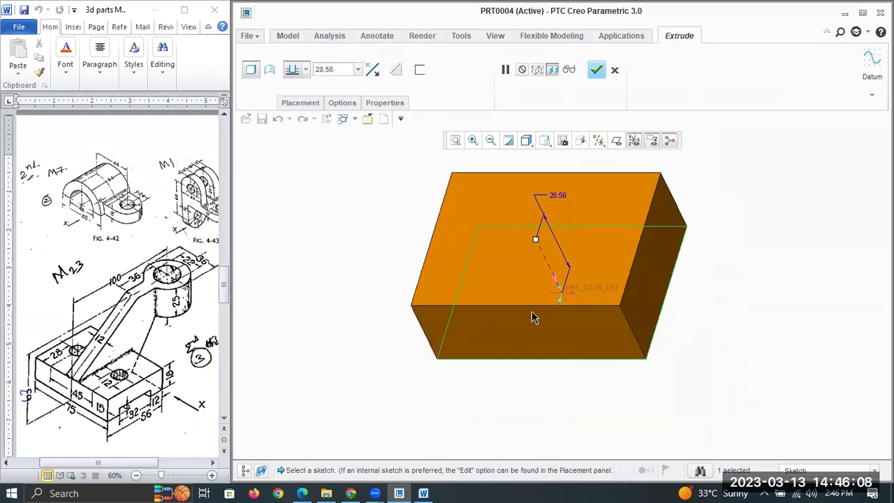
{"action": "middle_click_drag", "start_coordinate": [549, 286], "coordinate": [696, 293]}
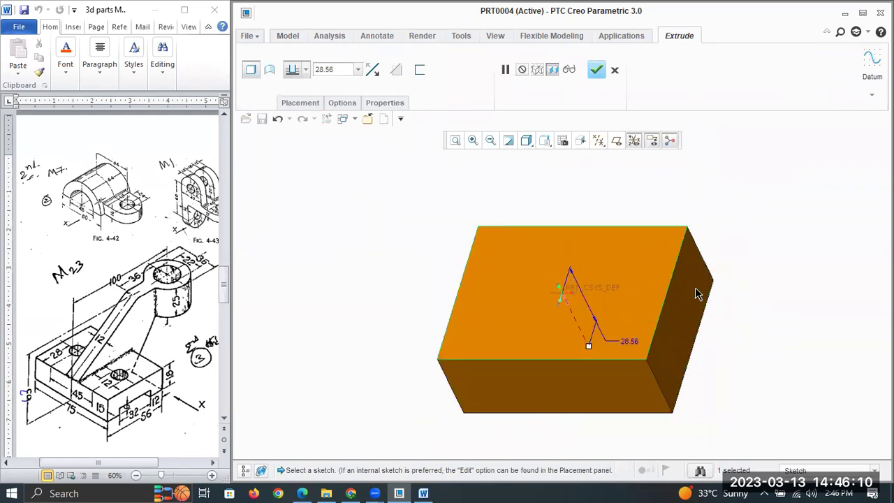
{"action": "double_click", "coordinate": [633, 340]}
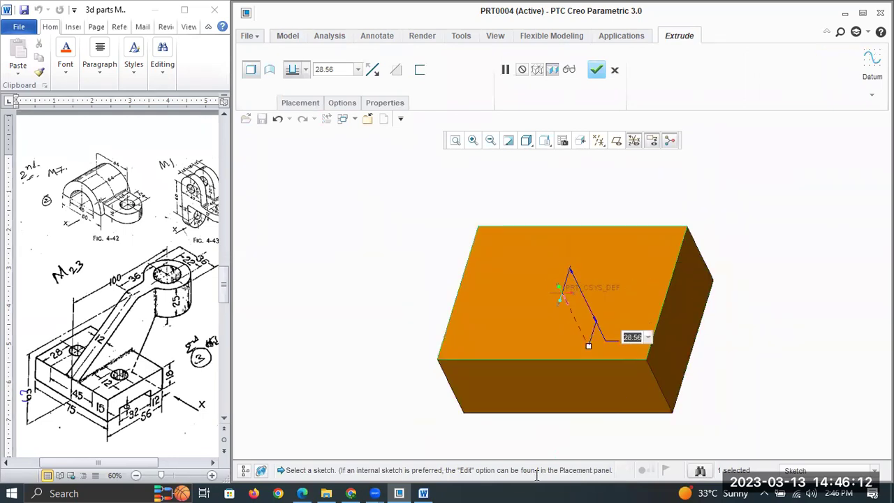
{"action": "type", "text": "18"}
{"action": "key", "text": "Return"}
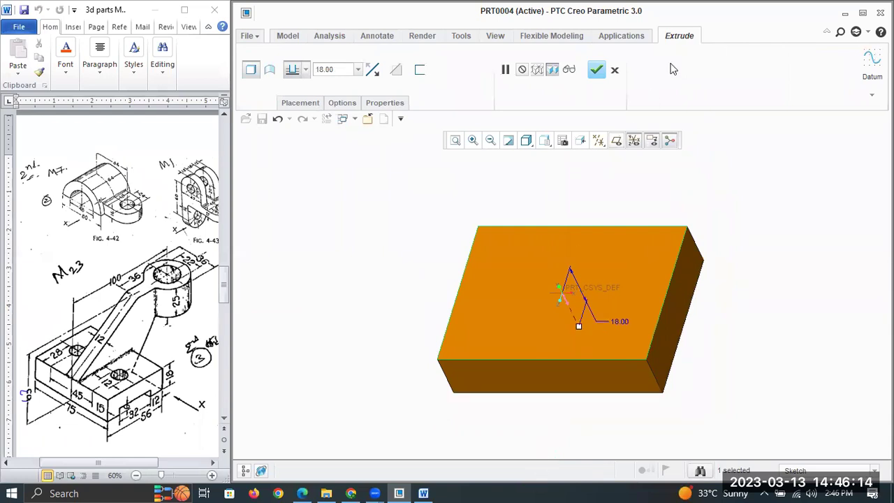
{"action": "left_click", "coordinate": [595, 69]}
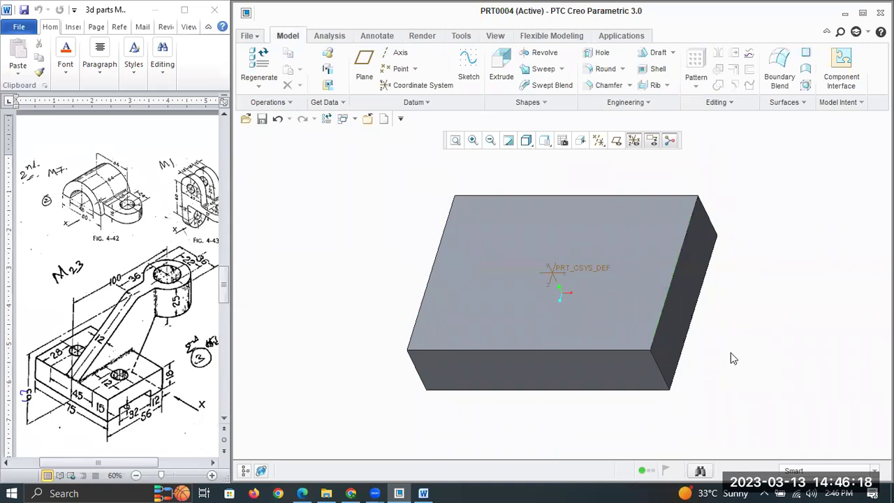
Step: Start an extrude sketch on the block's right end face, oriented flat, and add the block's bottom edge as a reference
{"action": "left_click", "coordinate": [687, 299]}
{"action": "left_click", "coordinate": [688, 300]}
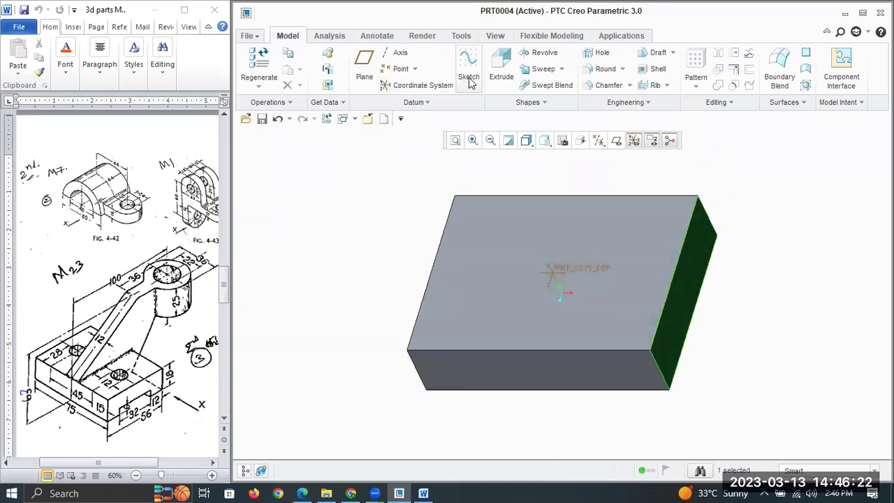
{"action": "left_click", "coordinate": [500, 78]}
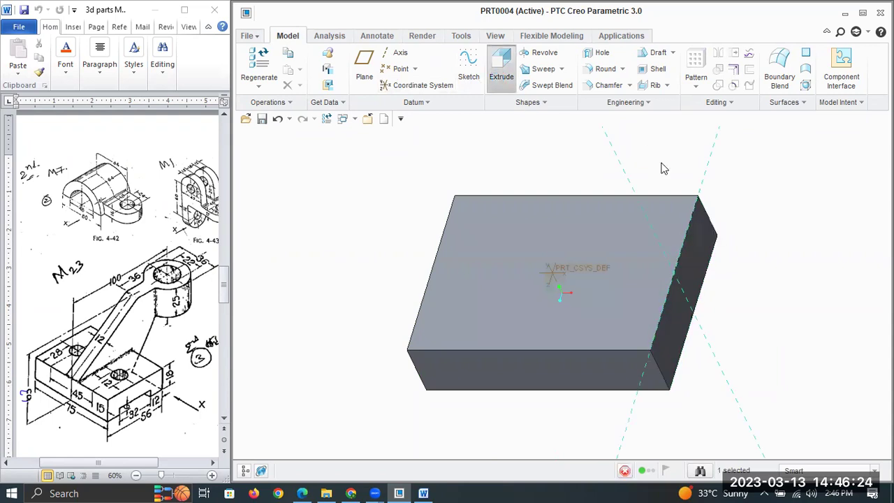
{"action": "left_click", "coordinate": [644, 141]}
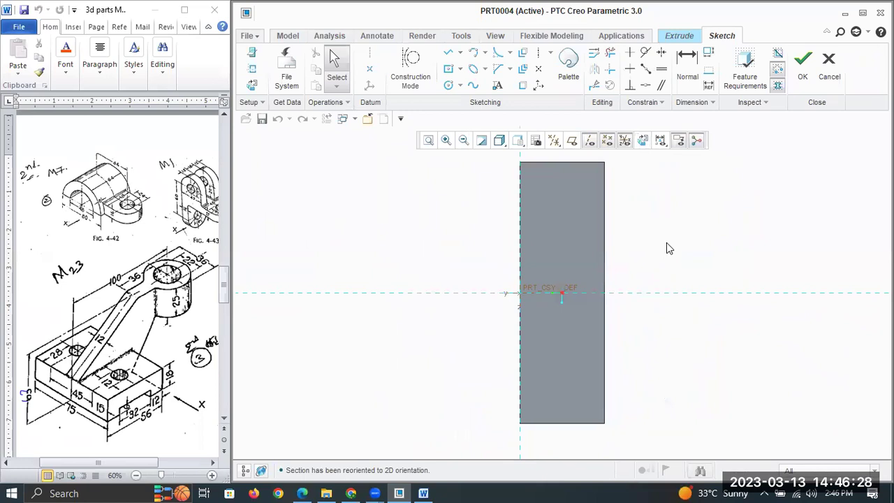
{"action": "left_click", "coordinate": [252, 67]}
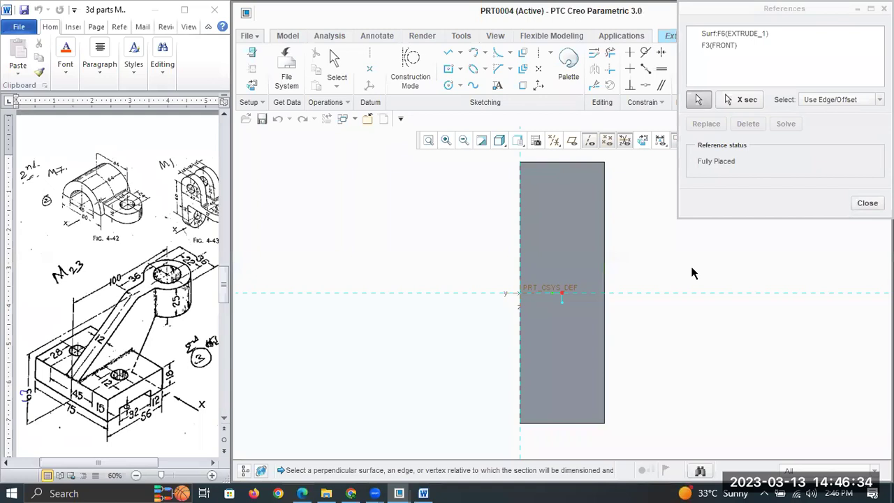
{"action": "left_click", "coordinate": [605, 283]}
{"action": "left_click", "coordinate": [868, 203]}
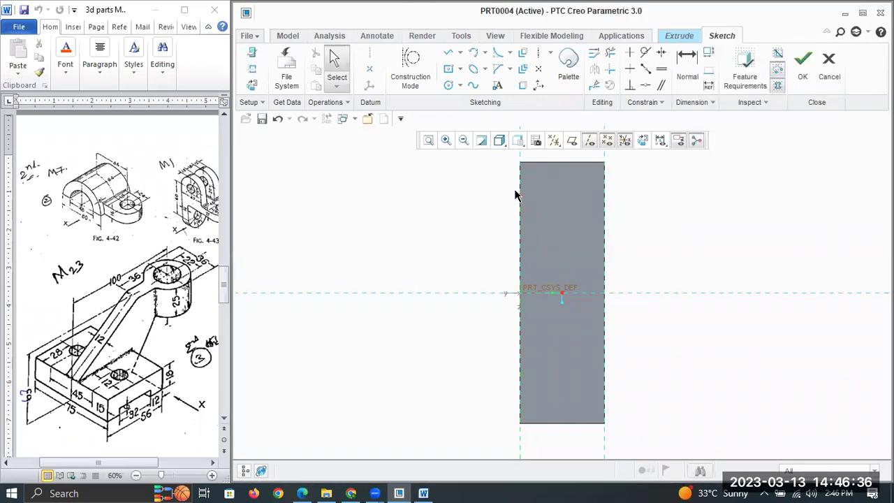
Step: Sketch a corner rectangle about 7.2 by 33.5 inward from the block's bottom edge for the slot
{"action": "left_click", "coordinate": [461, 69]}
{"action": "left_click", "coordinate": [485, 86]}
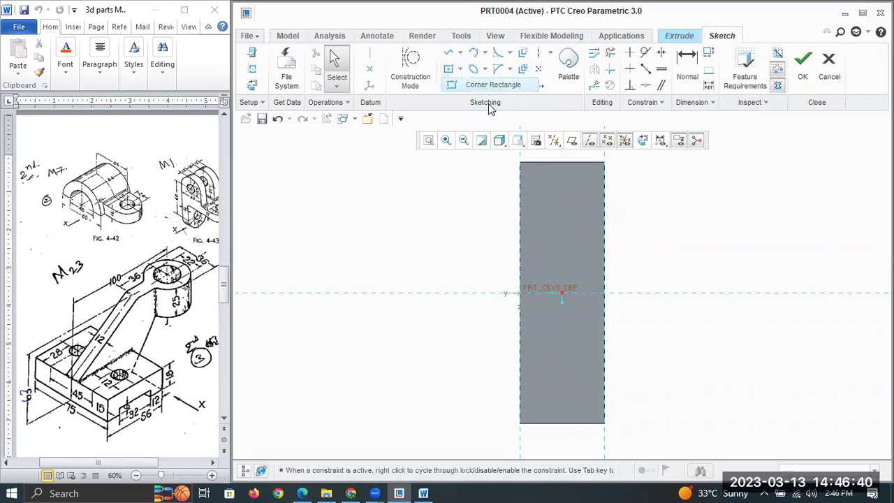
{"action": "left_click", "coordinate": [604, 225]}
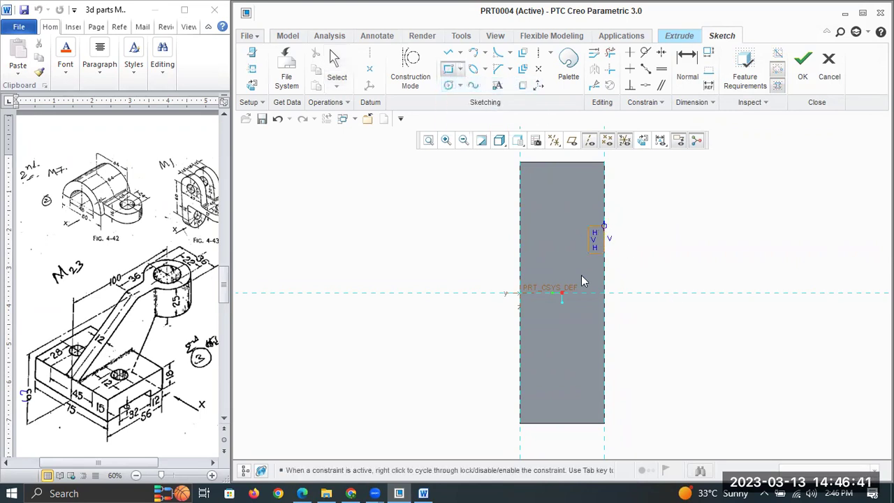
{"action": "left_click", "coordinate": [571, 381]}
{"action": "middle_click", "coordinate": [688, 252]}
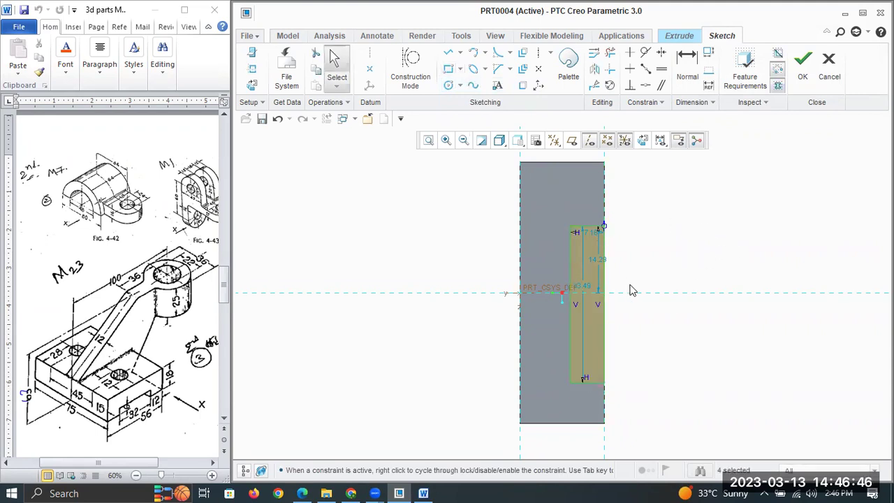
Step: Dimension the slot rectangle with a depth of 6 and a length of 32
{"action": "left_click", "coordinate": [688, 76]}
{"action": "left_click", "coordinate": [592, 228]}
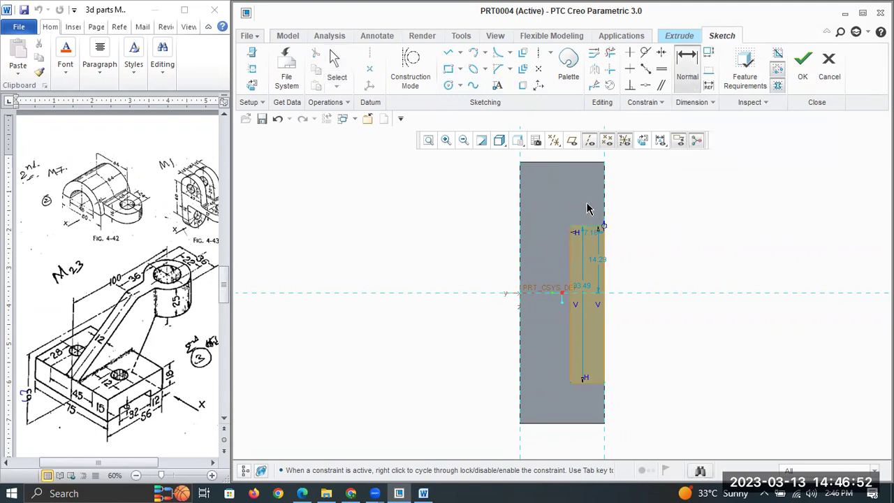
{"action": "middle_click", "coordinate": [587, 204]}
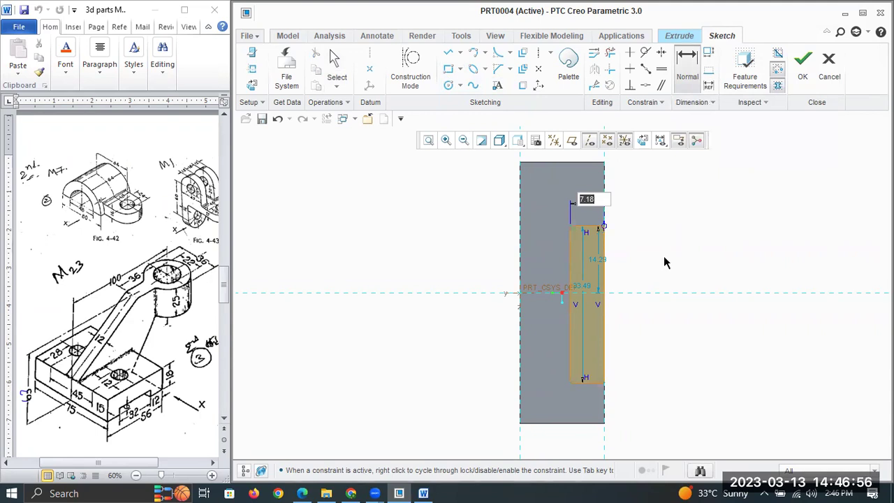
{"action": "type", "text": "6"}
{"action": "key", "text": "Return"}
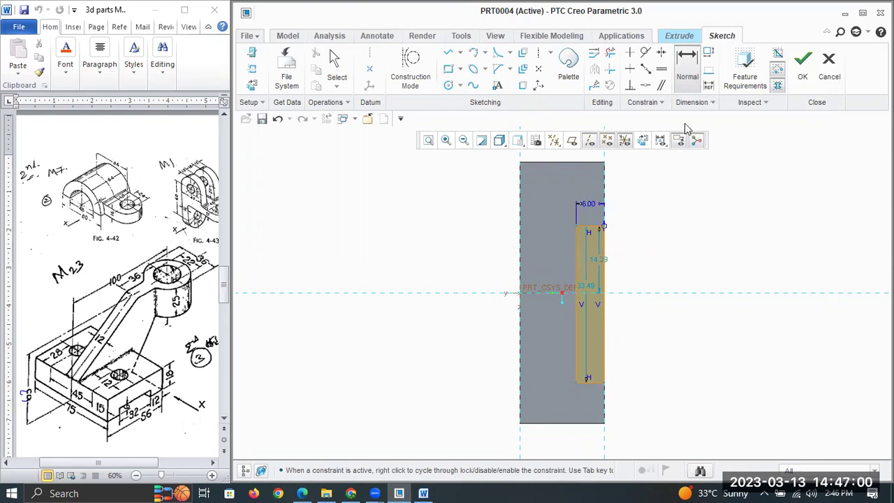
{"action": "middle_click", "coordinate": [651, 279]}
{"action": "type", "text": "32"}
{"action": "key", "text": "Return"}
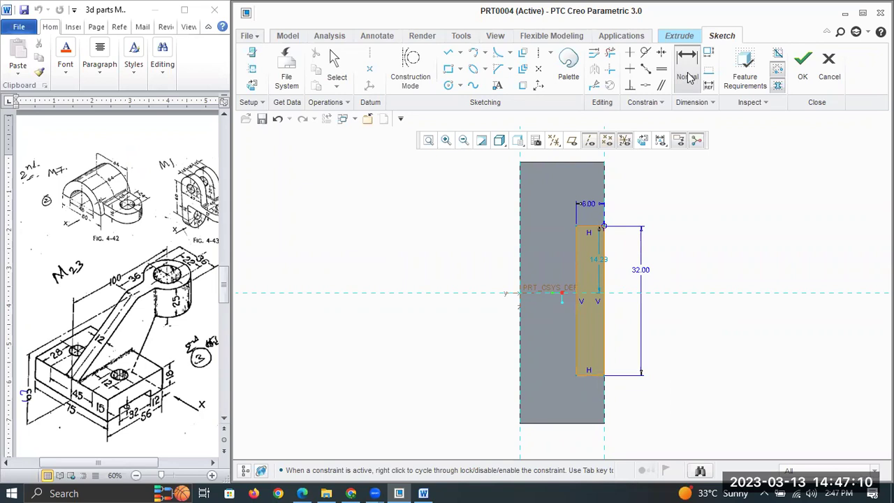
Step: Dimension the slot rectangle's upper edge 16 from the horizontal reference, discard the conflicting edge dimension, and finish the sketch
{"action": "left_click", "coordinate": [595, 227]}
{"action": "left_click", "coordinate": [612, 292]}
{"action": "middle_click", "coordinate": [735, 274]}
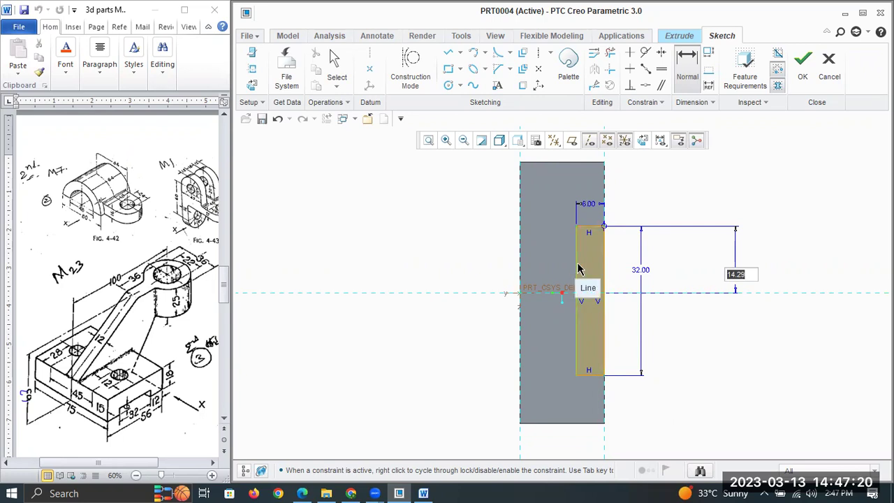
{"action": "type", "text": "16"}
{"action": "key", "text": "Return"}
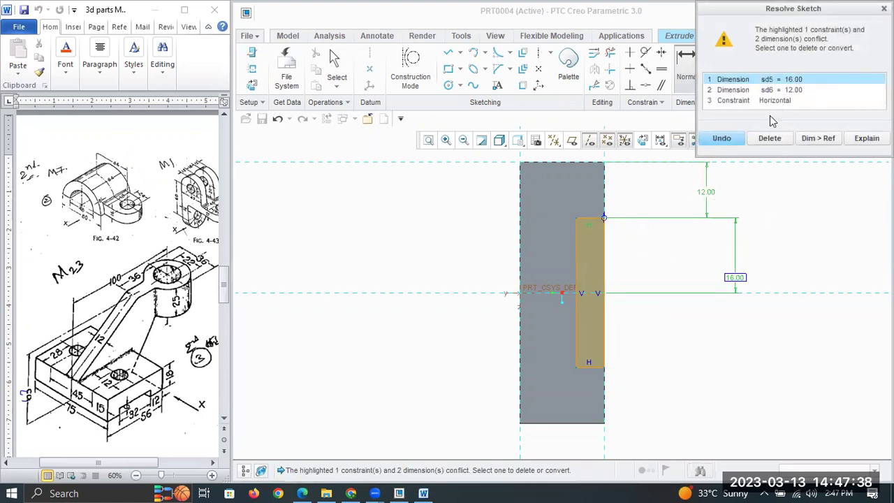
{"action": "left_click", "coordinate": [721, 138]}
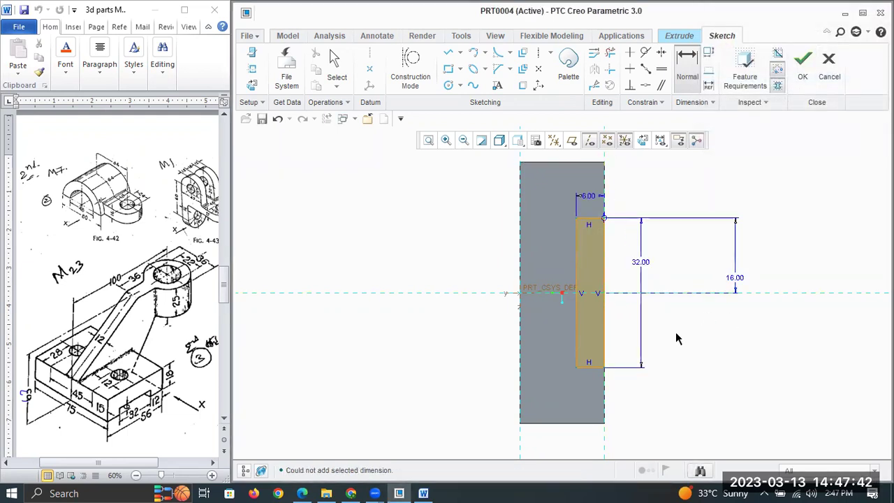
{"action": "left_click", "coordinate": [803, 79]}
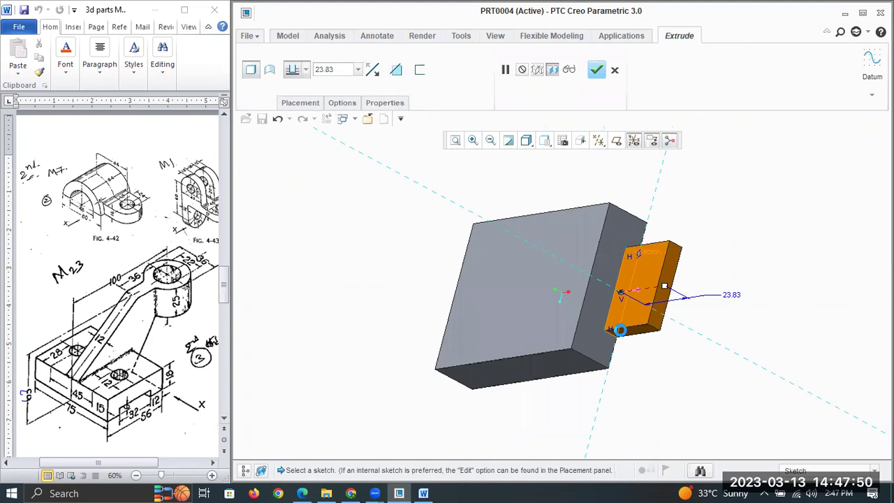
Step: Cut the slot rectangle through the full length of the block
{"action": "middle_click_drag", "start_coordinate": [621, 331], "coordinate": [676, 307]}
{"action": "left_click", "coordinate": [655, 298]}
{"action": "left_click", "coordinate": [306, 70]}
{"action": "middle_click_drag", "start_coordinate": [552, 262], "coordinate": [563, 292]}
{"action": "middle_click", "coordinate": [563, 292]}
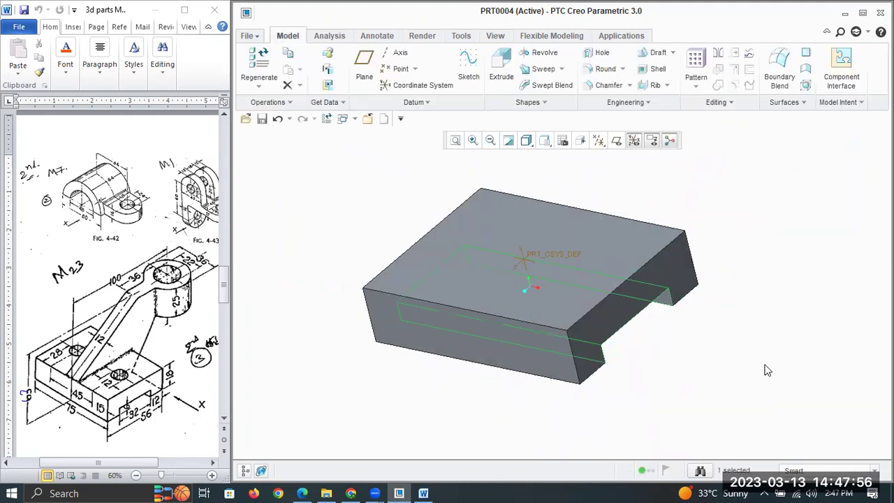
{"action": "left_click", "coordinate": [783, 381]}
Step: Start an extrude sketch on the block's top face and orient it flat
{"action": "left_click", "coordinate": [547, 246]}
{"action": "left_click", "coordinate": [305, 325]}
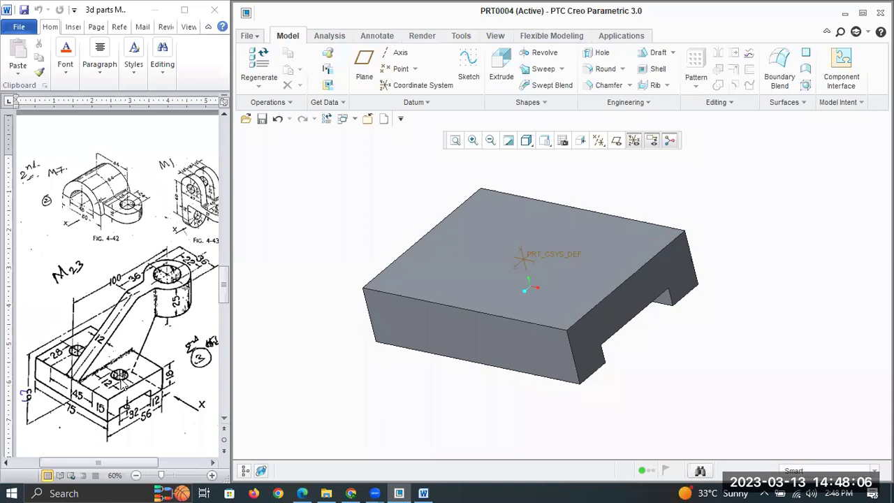
{"action": "left_click", "coordinate": [498, 260]}
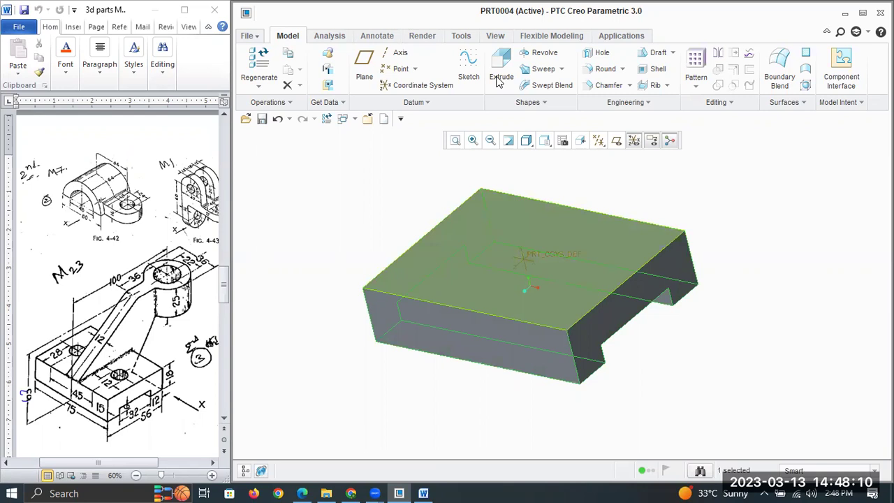
{"action": "left_click", "coordinate": [469, 66]}
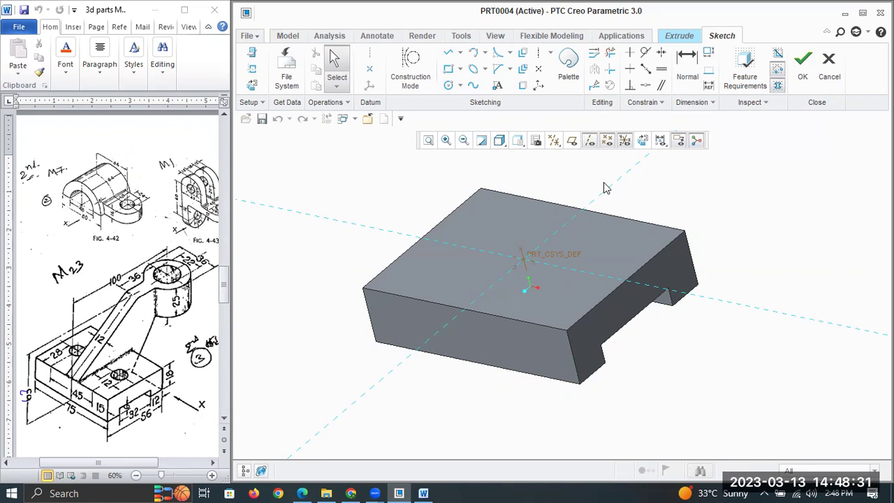
{"action": "left_click", "coordinate": [643, 140]}
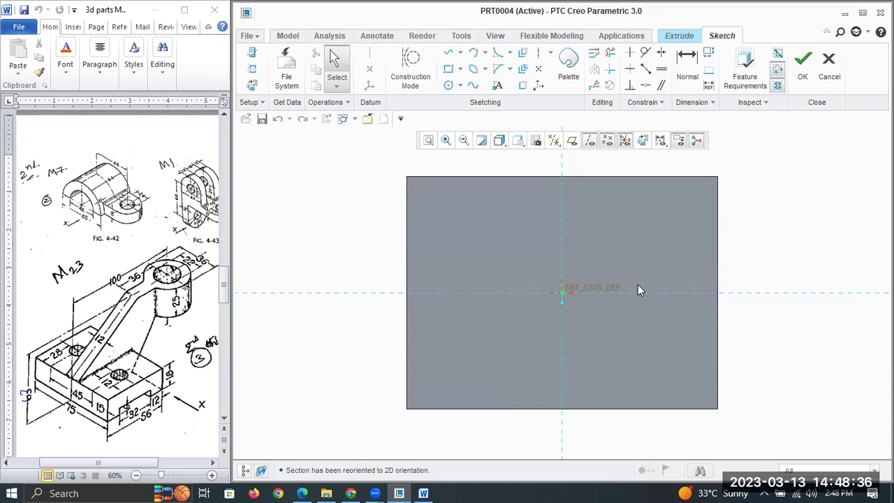
Step: Sketch two circles on the horizontal reference, about 22.7 and 21.6 either side of the origin, and make their radii equal
{"action": "key", "text": "c"}
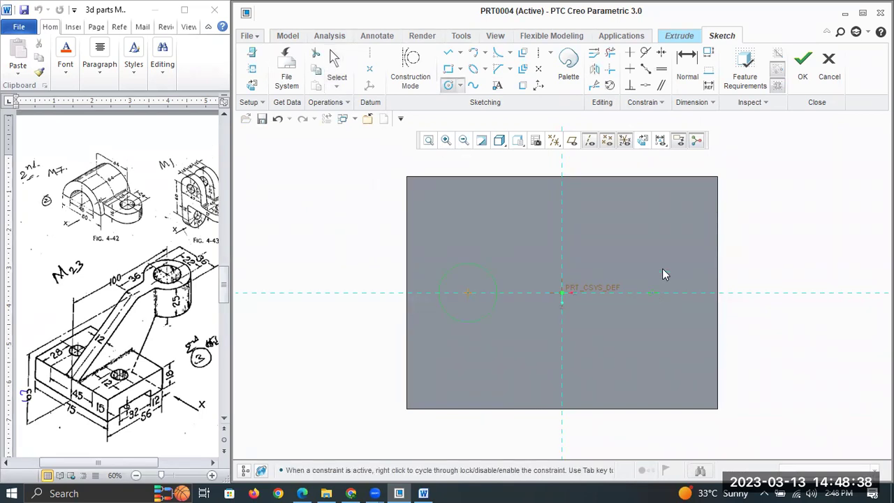
{"action": "middle_click", "coordinate": [664, 275]}
{"action": "left_click", "coordinate": [661, 69]}
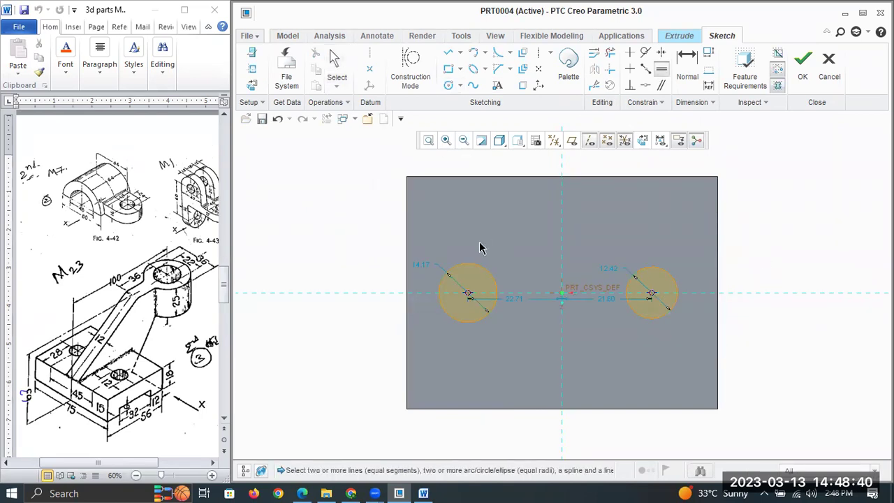
{"action": "left_click", "coordinate": [477, 270]}
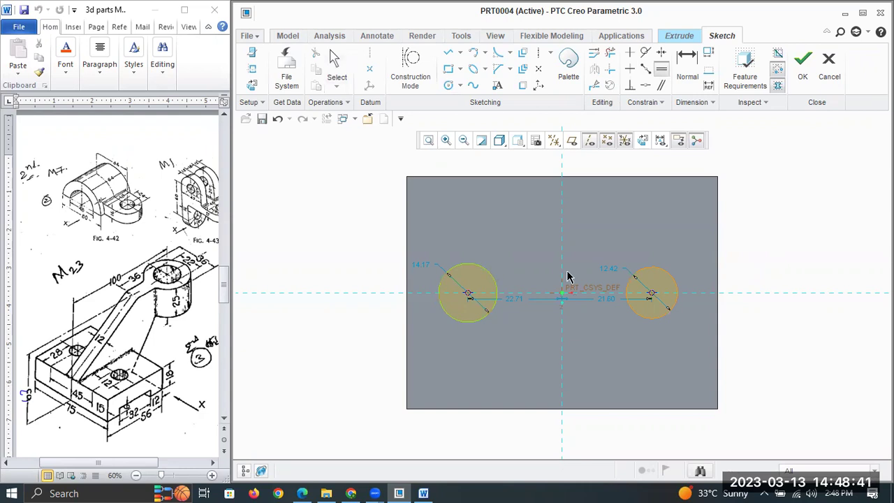
{"action": "left_click", "coordinate": [647, 276]}
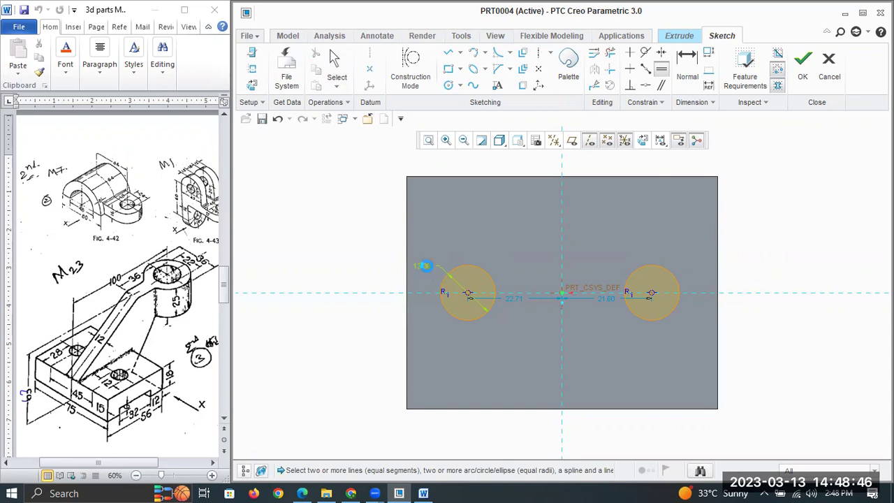
{"action": "middle_click", "coordinate": [493, 231]}
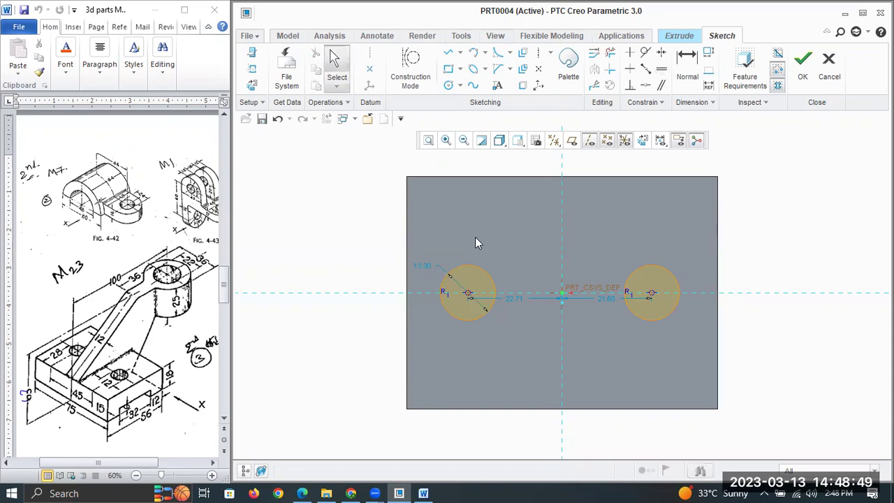
Step: Set the circles' diameter to 12 and dimension their center-to-center distance as 45
{"action": "left_click", "coordinate": [421, 274]}
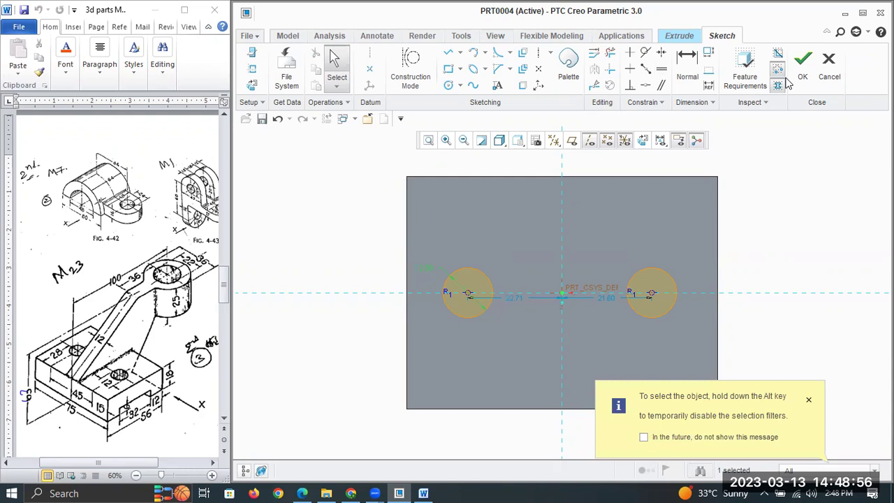
{"action": "left_click", "coordinate": [688, 70]}
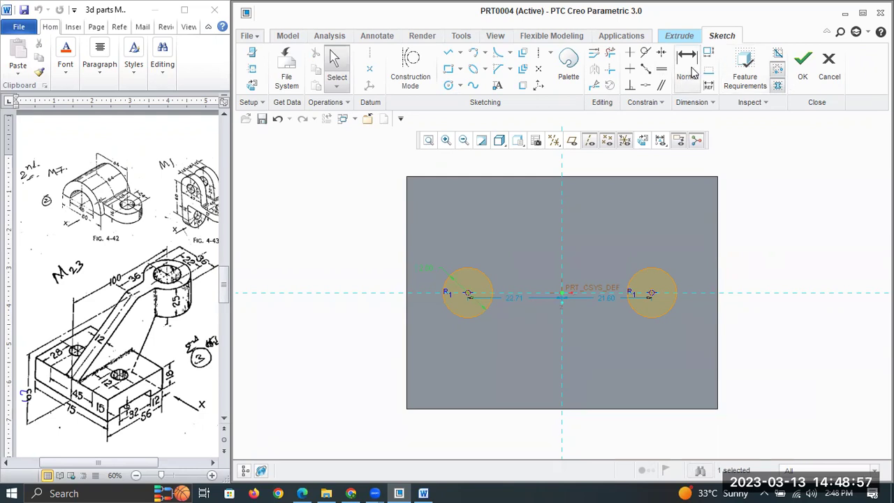
{"action": "left_click", "coordinate": [467, 294]}
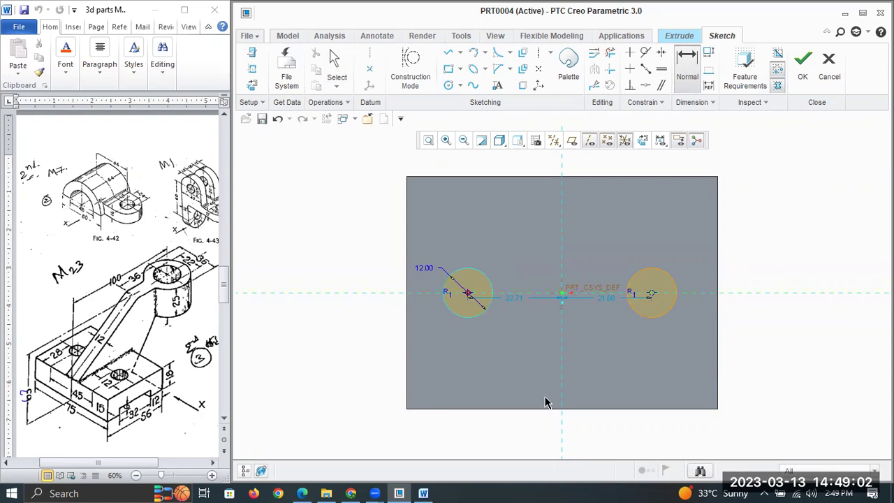
{"action": "middle_click", "coordinate": [538, 371]}
{"action": "type", "text": "45"}
{"action": "key", "text": "Return"}
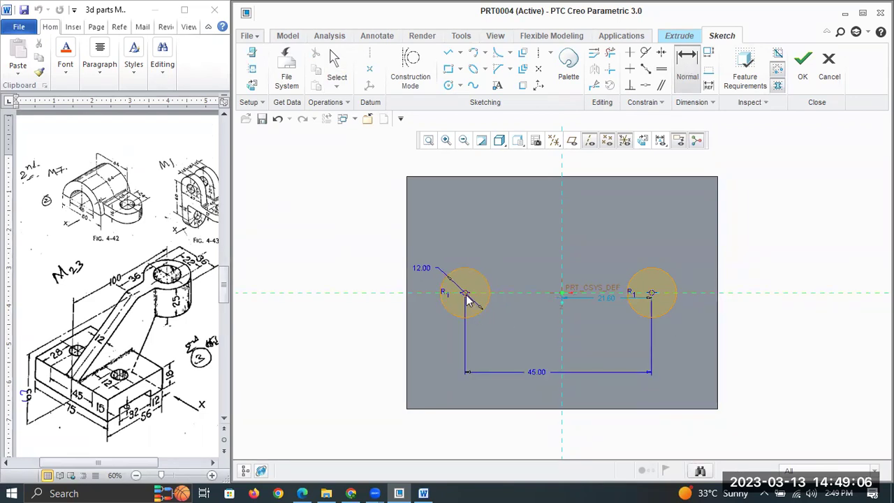
Step: Dimension the left circle's center from the vertical reference, try 45 as the distance, and undo that value
{"action": "middle_click", "coordinate": [508, 351]}
{"action": "type", "text": "45"}
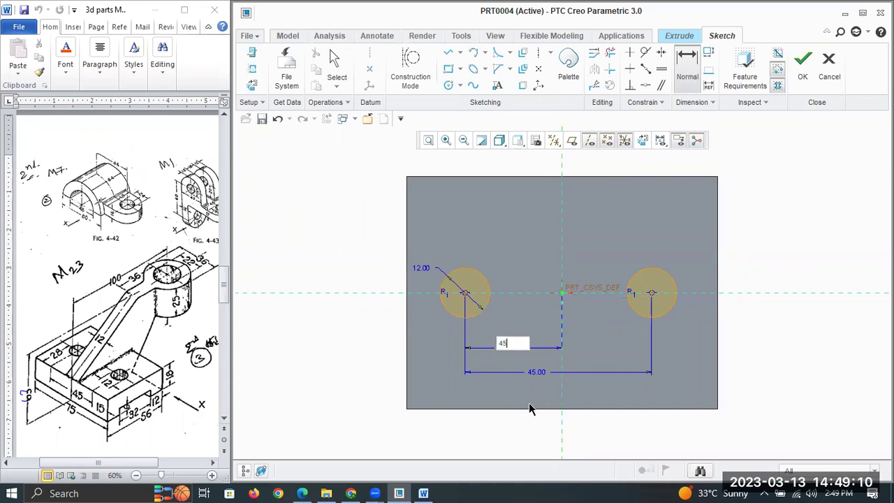
{"action": "key", "text": "Return"}
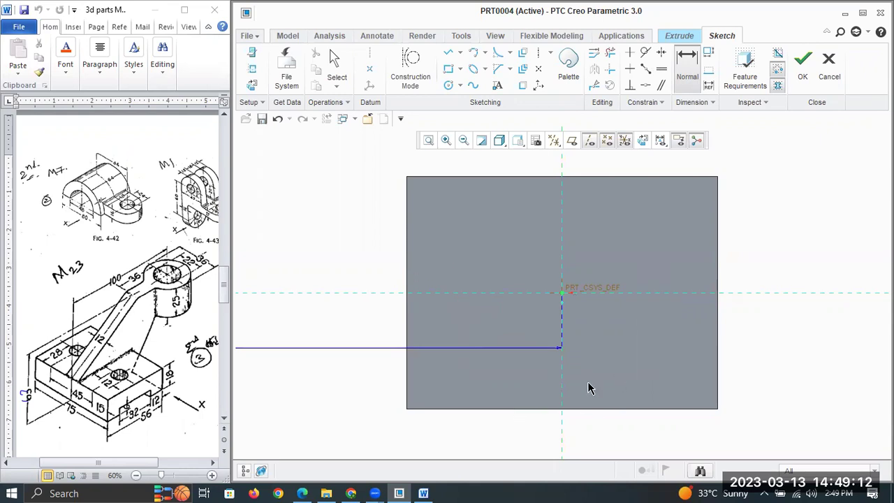
{"action": "scroll", "coordinate": [604, 378], "scroll_direction": "up", "scroll_amount": 4}
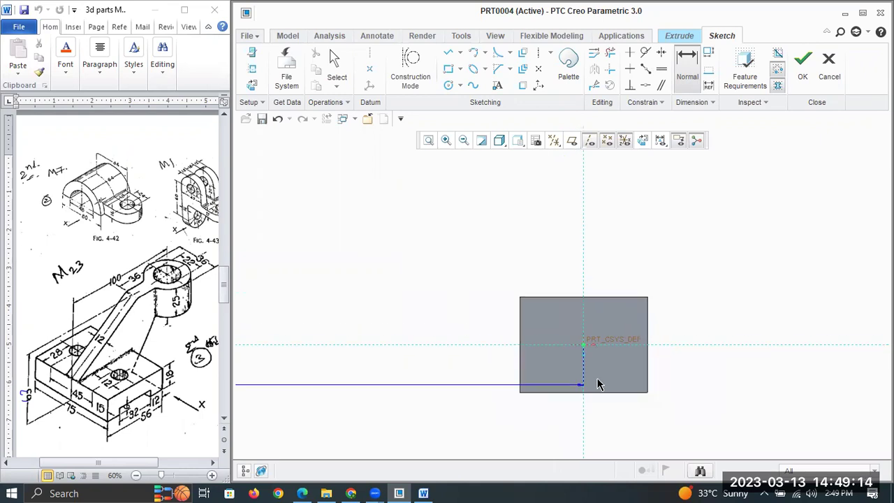
{"action": "middle_click", "coordinate": [583, 389]}
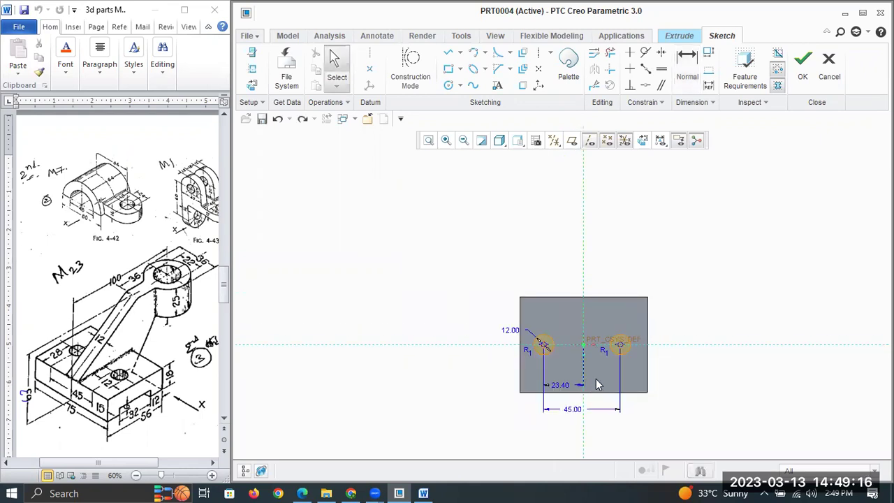
Step: Set the left circle's distance from the vertical reference to 22.5 and finish the sketch
{"action": "scroll", "coordinate": [600, 381], "scroll_direction": "down", "scroll_amount": 3}
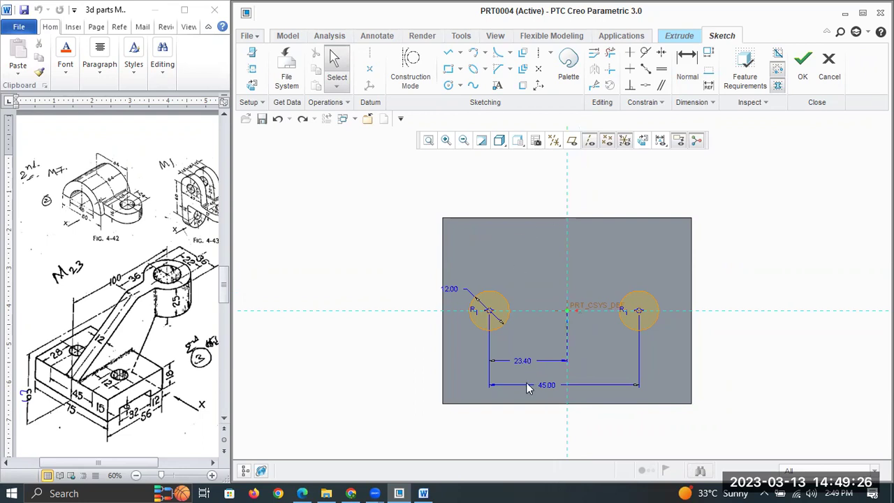
{"action": "double_click", "coordinate": [525, 362]}
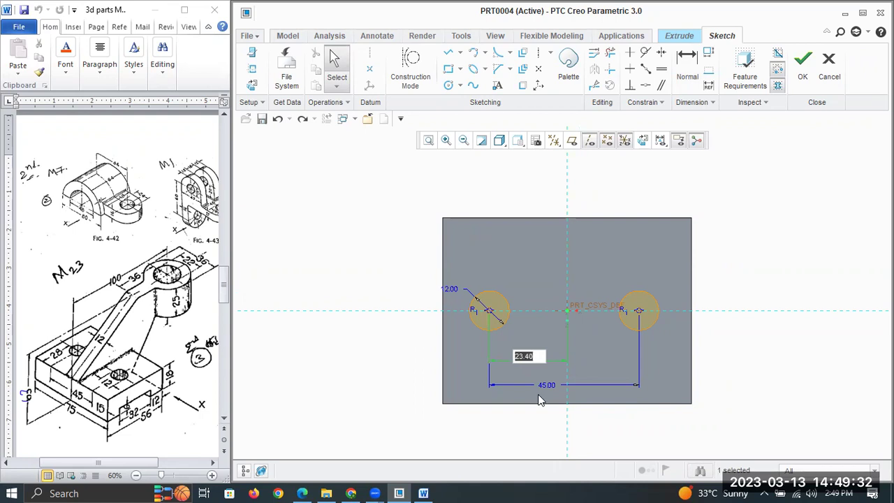
{"action": "type", "text": "22"}
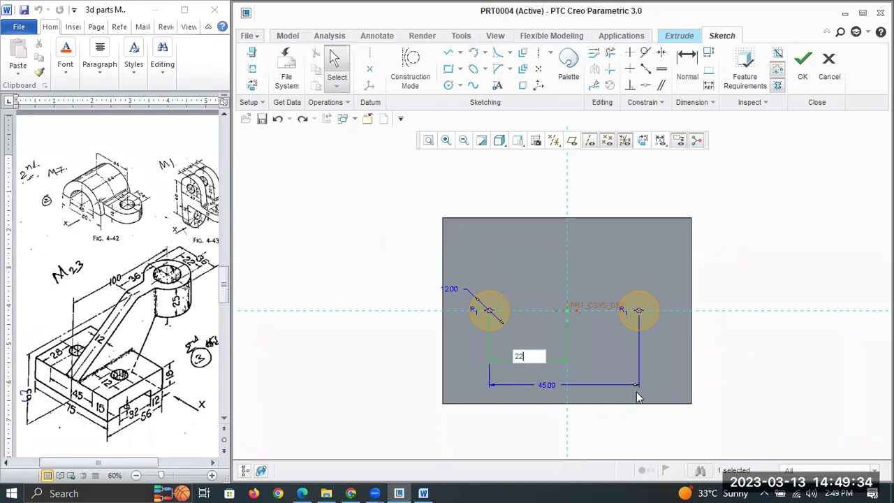
{"action": "key", "text": "Return"}
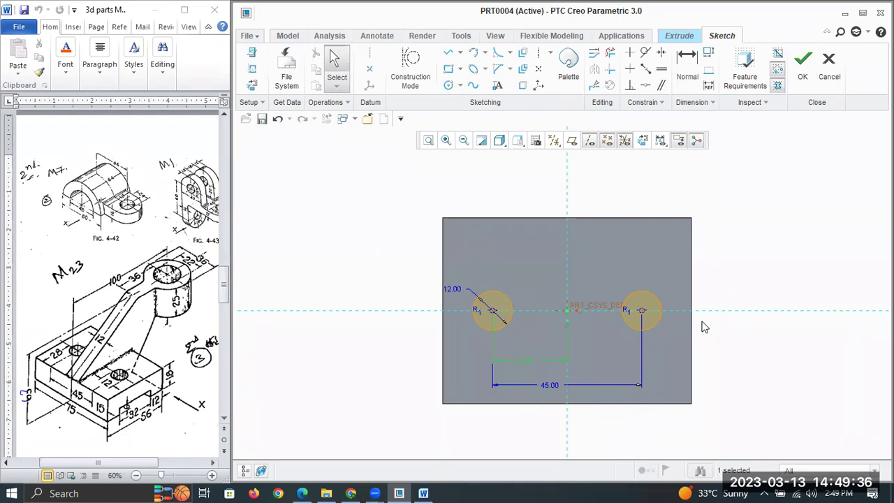
{"action": "left_click", "coordinate": [718, 285]}
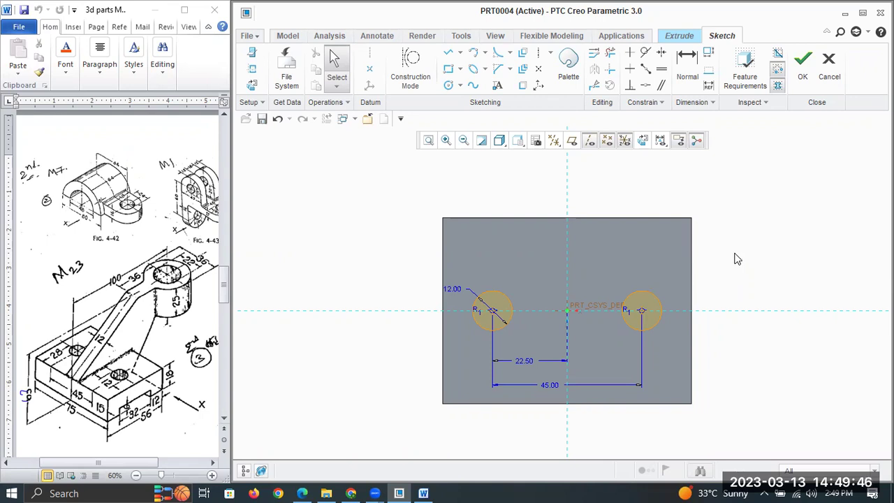
{"action": "left_click", "coordinate": [802, 63]}
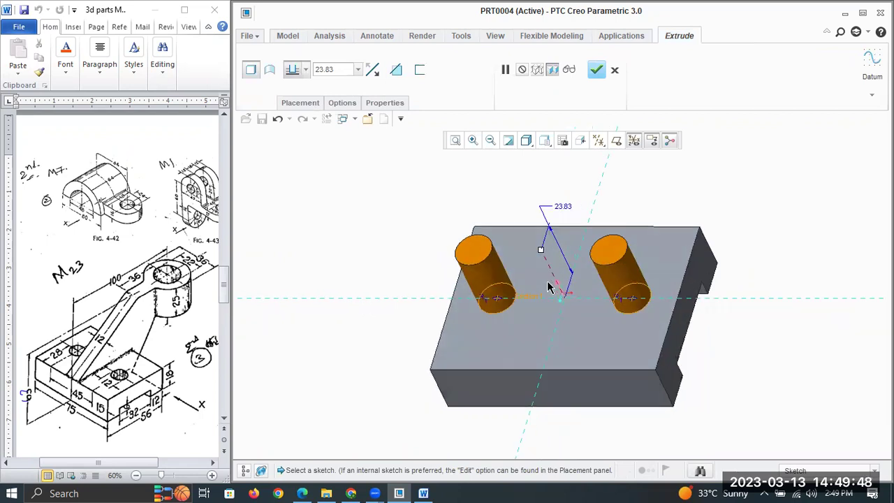
Step: Reverse the extrusion into the block and cut both circles through it as holes
{"action": "left_click", "coordinate": [561, 291]}
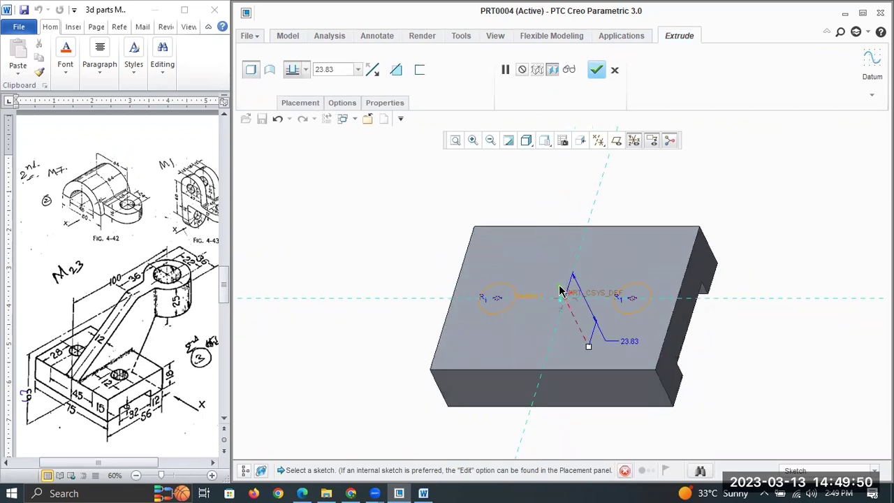
{"action": "middle_click_drag", "start_coordinate": [632, 223], "coordinate": [677, 343]}
{"action": "middle_click", "coordinate": [670, 331]}
{"action": "left_click", "coordinate": [666, 338]}
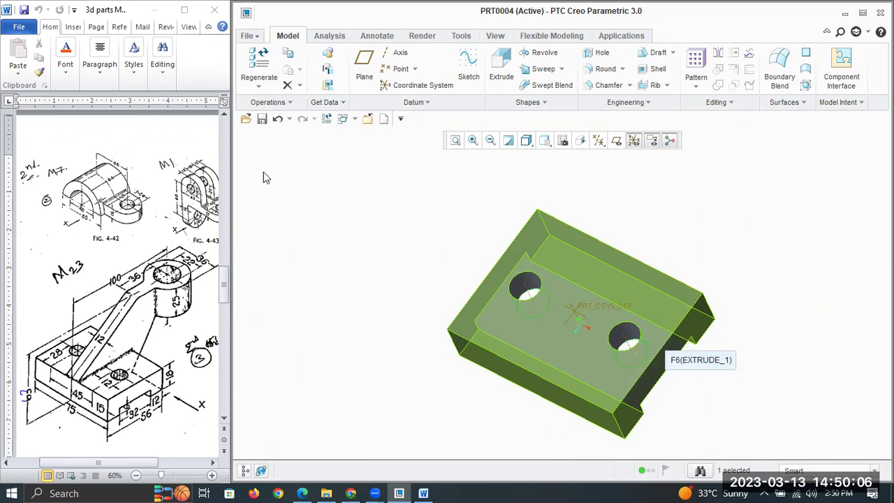
{"action": "left_click", "coordinate": [422, 306]}
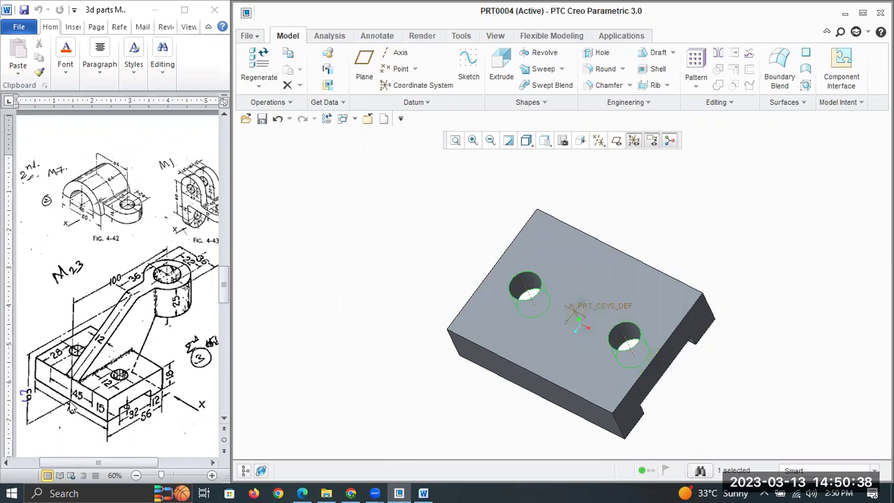
Step: Create a datum plane offset 63 upward from the underside of the base
{"action": "mouse_move", "coordinate": [551, 335]}
{"action": "middle_mouse_down"}
{"action": "mouse_move", "coordinate": [535, 298]}
{"action": "mouse_move", "coordinate": [523, 303]}
{"action": "mouse_move", "coordinate": [557, 308]}
{"action": "middle_mouse_up"}
{"action": "left_click", "coordinate": [525, 326]}
{"action": "left_click", "coordinate": [518, 328]}
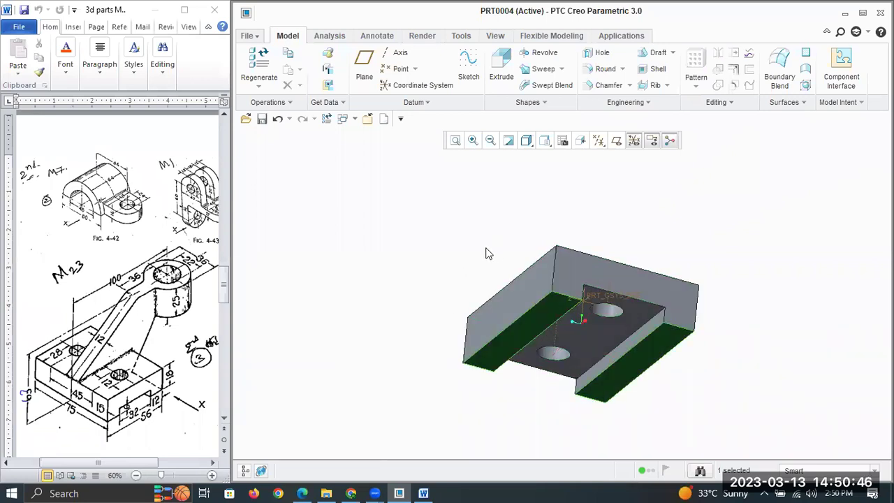
{"action": "middle_click_drag", "start_coordinate": [487, 283], "coordinate": [481, 291]}
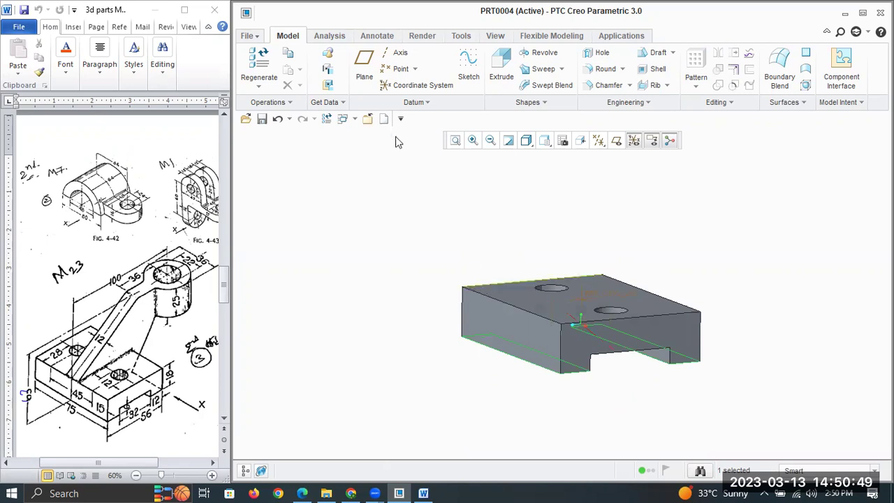
{"action": "left_click", "coordinate": [364, 70]}
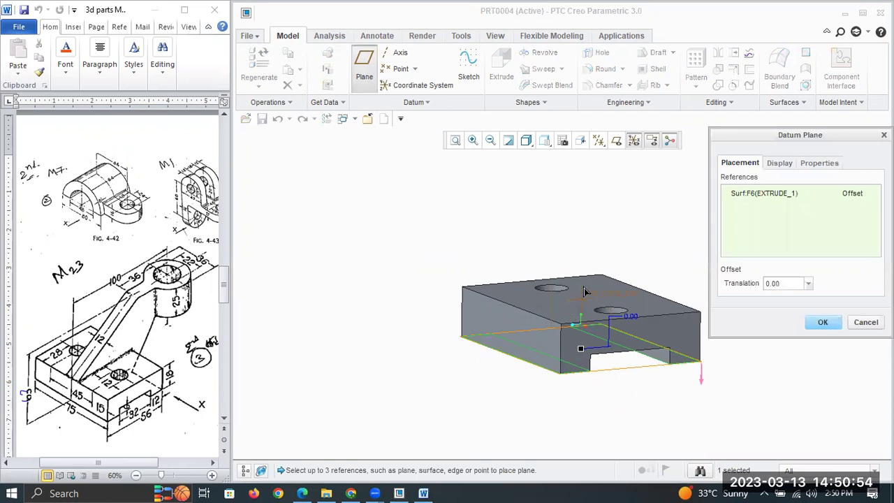
{"action": "left_click_drag", "start_coordinate": [581, 347], "coordinate": [604, 209]}
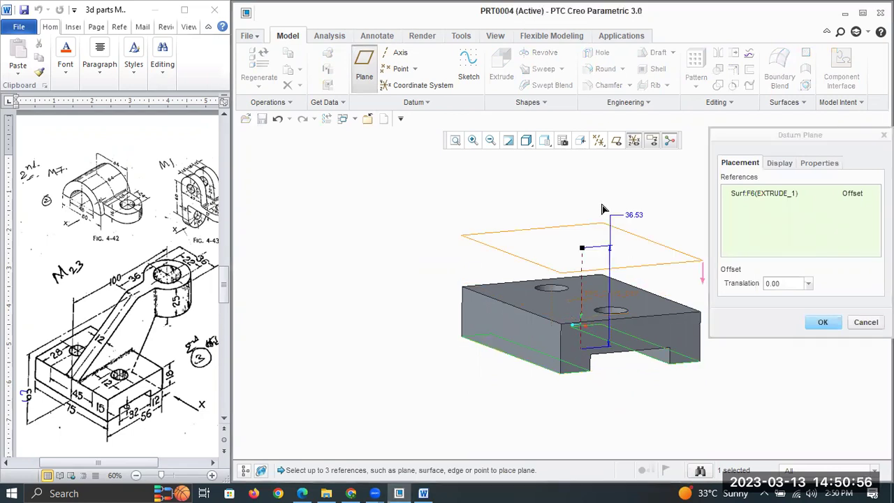
{"action": "left_click_drag", "start_coordinate": [604, 209], "coordinate": [608, 200]}
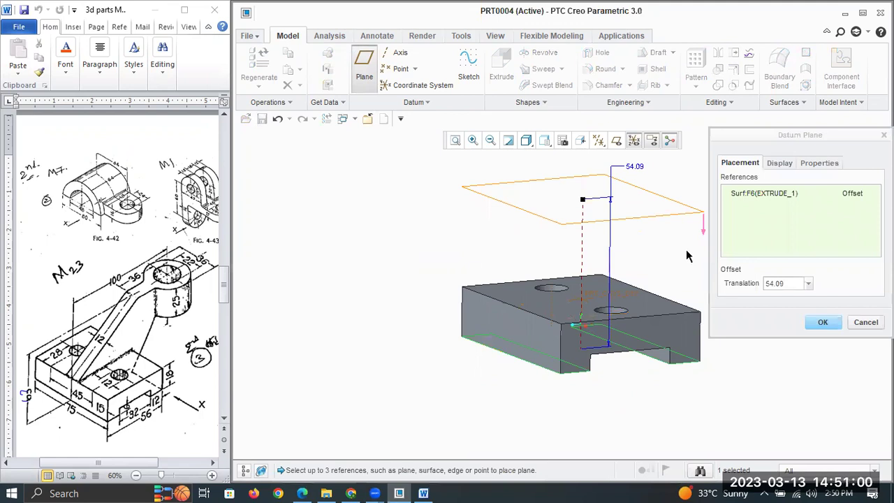
{"action": "double_click", "coordinate": [774, 283]}
{"action": "type", "text": "63"}
{"action": "key", "text": "Return"}
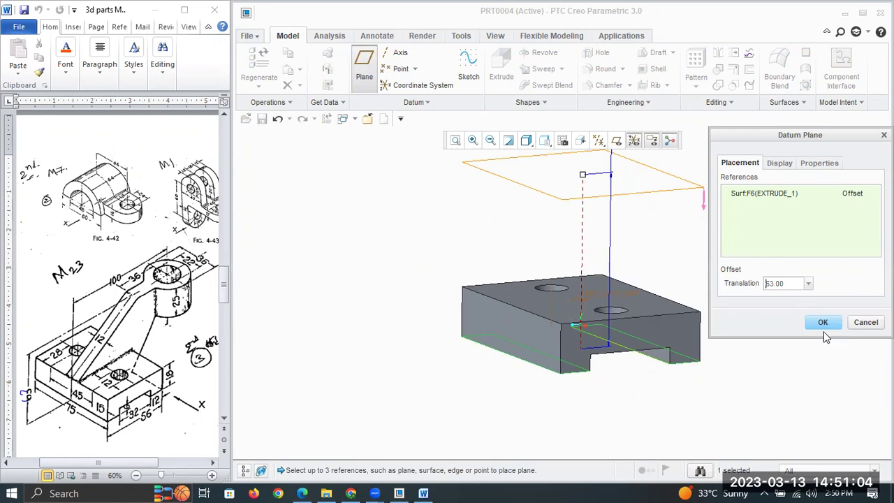
{"action": "middle_click_drag", "start_coordinate": [743, 353], "coordinate": [760, 362]}
{"action": "middle_click_drag", "start_coordinate": [630, 275], "coordinate": [630, 275]}
{"action": "middle_click", "coordinate": [630, 275]}
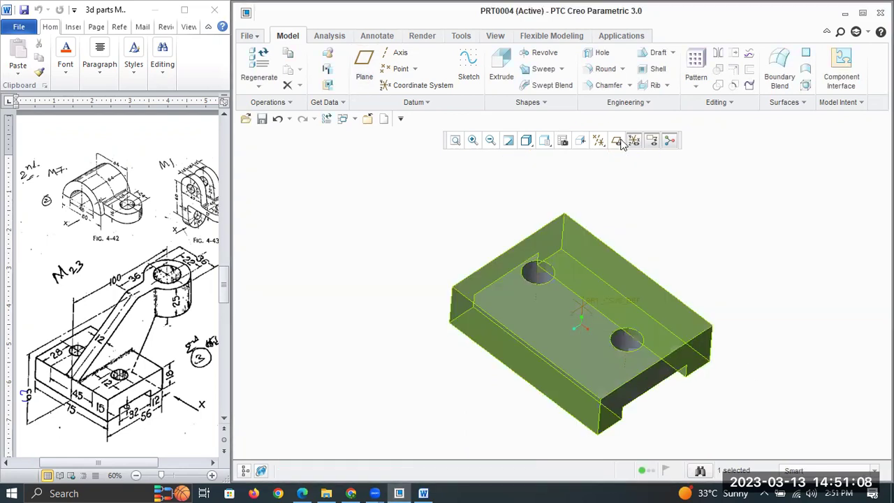
Step: Show the datum planes and start an extrusion sketch on the offset plane, viewed face-on
{"action": "left_click", "coordinate": [617, 140]}
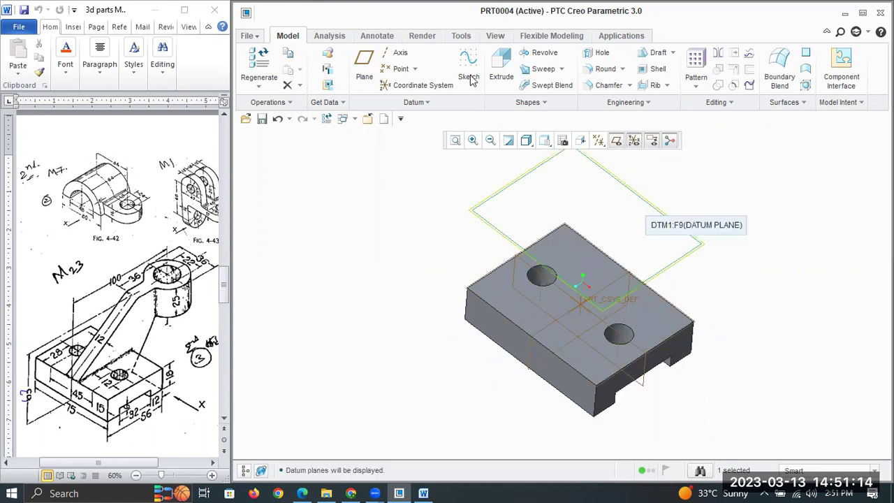
{"action": "key", "text": "x"}
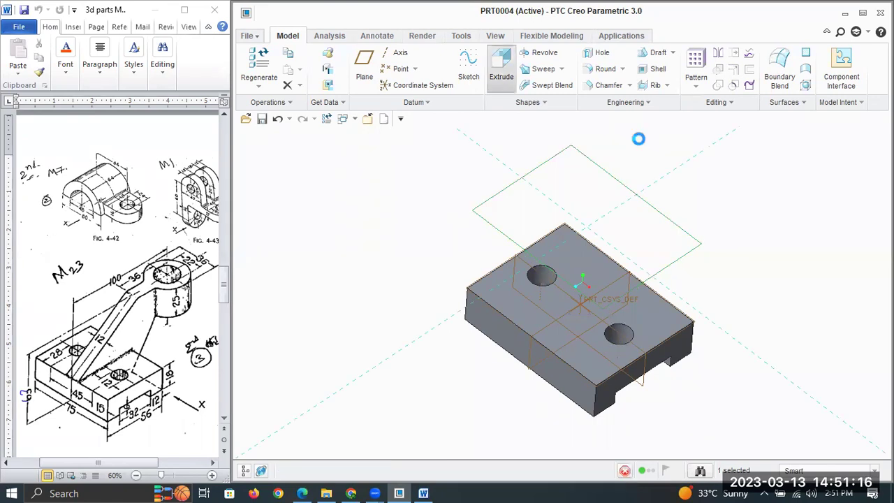
{"action": "left_click", "coordinate": [640, 140]}
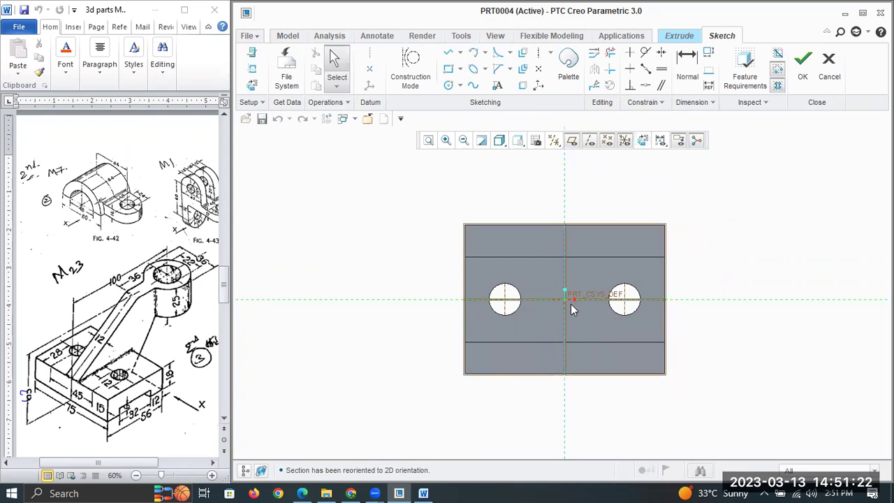
{"action": "middle_click_drag", "start_coordinate": [571, 303], "coordinate": [633, 412]}
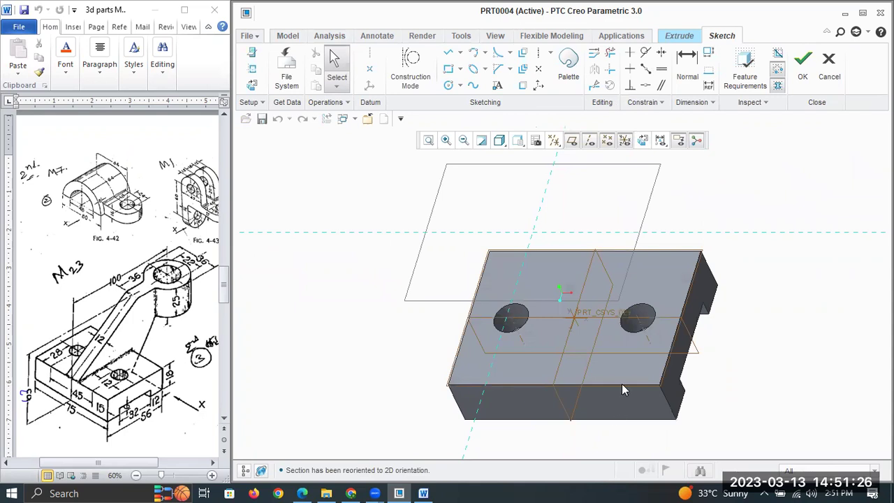
{"action": "left_click", "coordinate": [642, 140]}
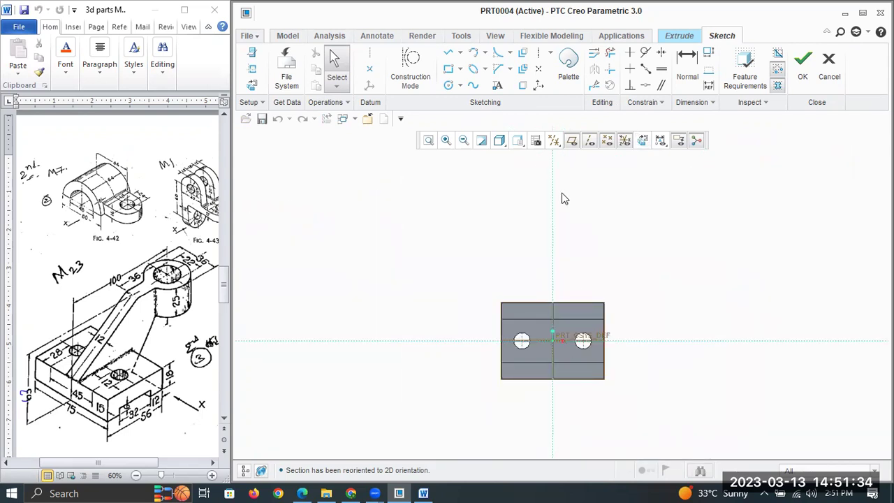
Step: Sketch two concentric circles centered on the vertical reference beyond the base's edge, the outer about 59 in diameter
{"action": "left_click", "coordinate": [449, 85]}
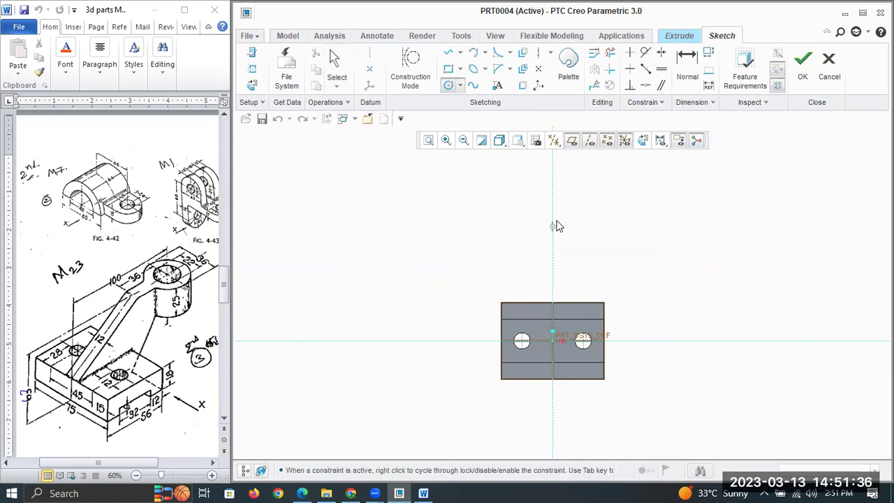
{"action": "left_click", "coordinate": [553, 220]}
{"action": "left_click", "coordinate": [571, 222]}
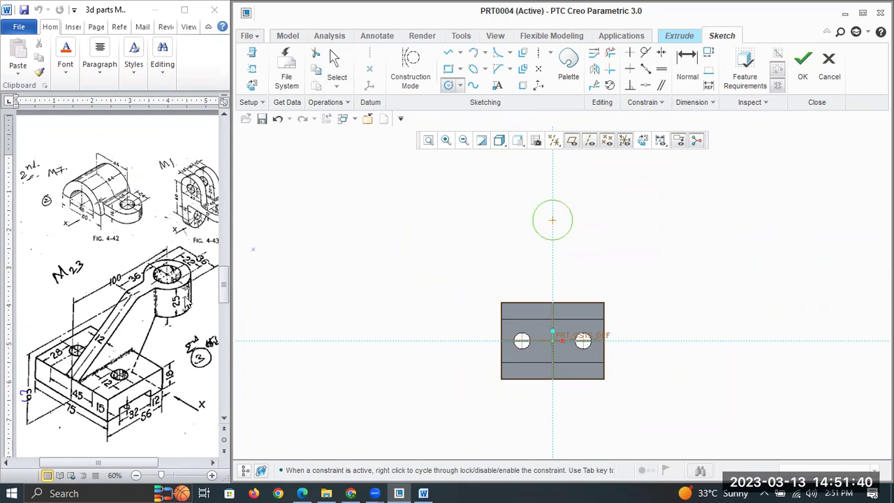
{"action": "left_click", "coordinate": [552, 260]}
{"action": "left_click", "coordinate": [586, 205]}
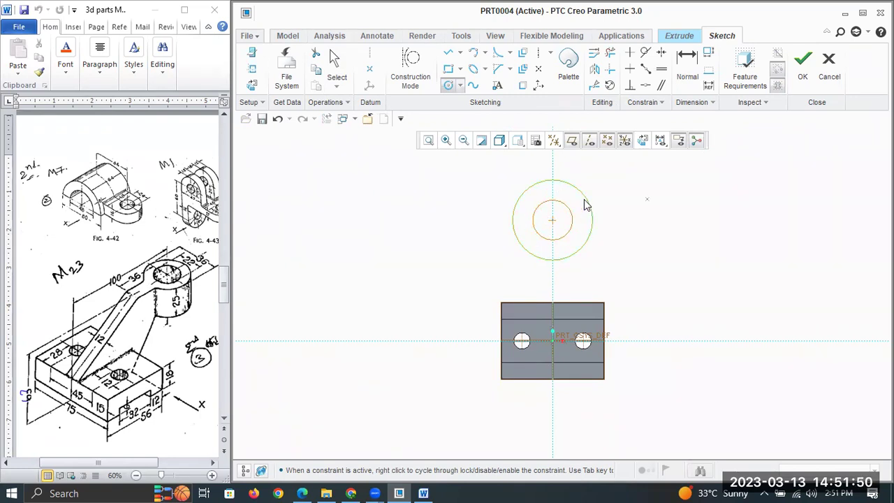
{"action": "left_click", "coordinate": [585, 205]}
{"action": "middle_click", "coordinate": [585, 204]}
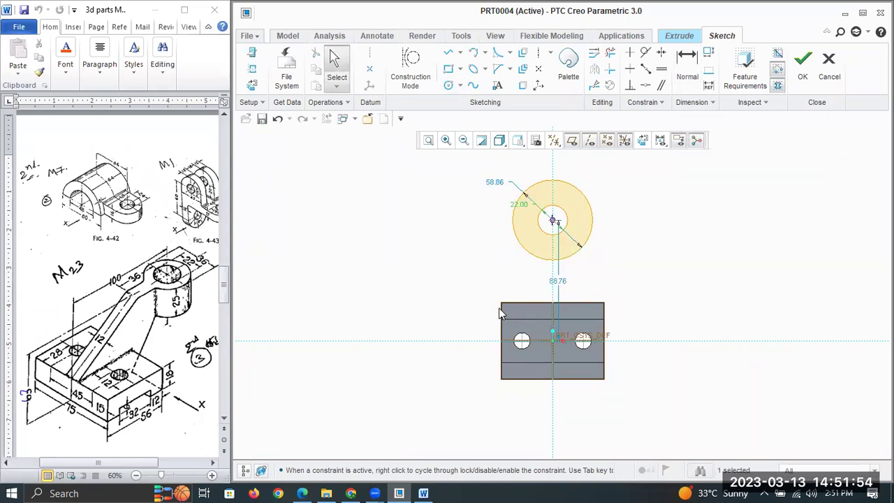
Step: Set the inner circle's diameter to 22 and the outer circle's diameter to 36
{"action": "double_click", "coordinate": [495, 184]}
{"action": "type", "text": "36"}
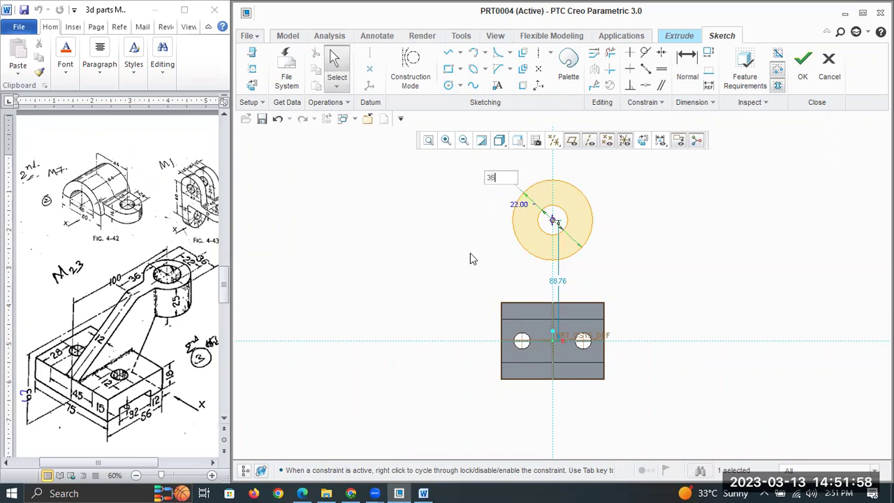
{"action": "key", "text": "Return"}
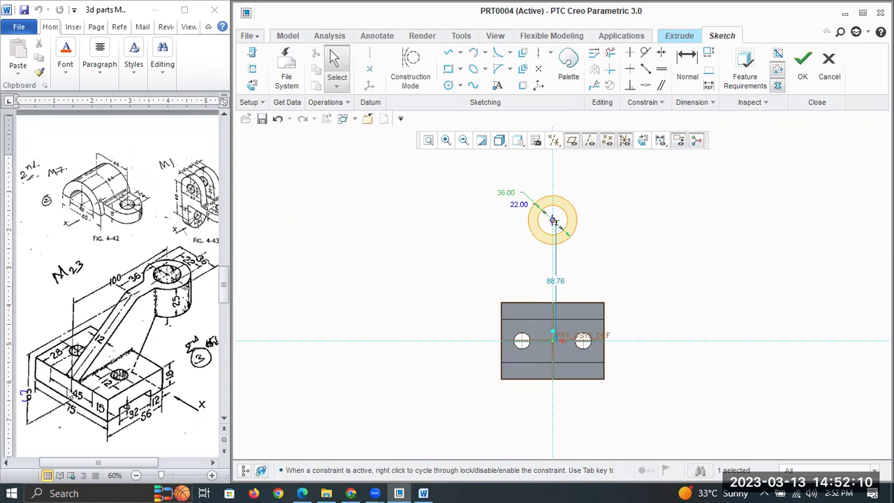
Step: Dimension the circles' center 100 from the base's far edge and finish the sketch
{"action": "key", "text": "d"}
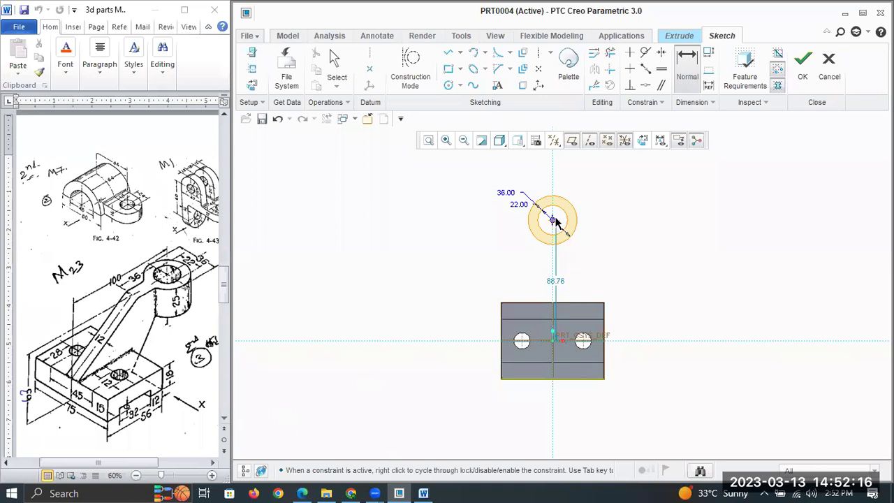
{"action": "middle_click", "coordinate": [748, 267]}
{"action": "type", "text": "100"}
{"action": "key", "text": "Return"}
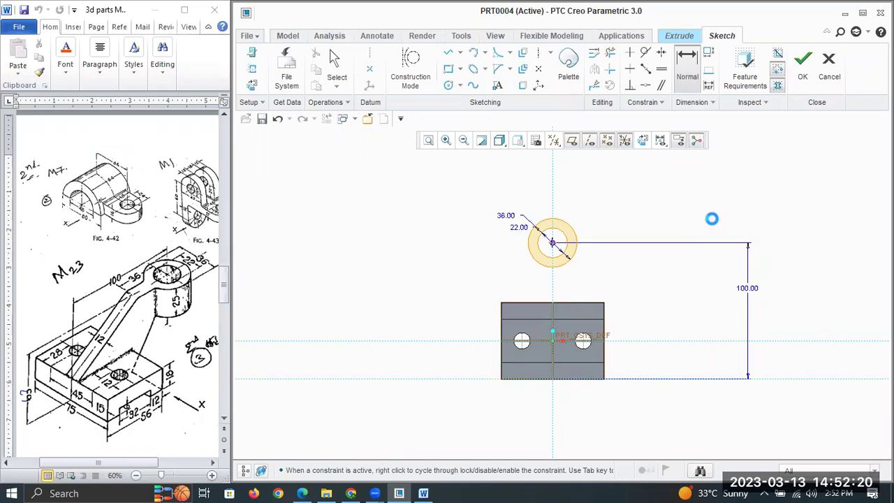
{"action": "key", "text": "o"}
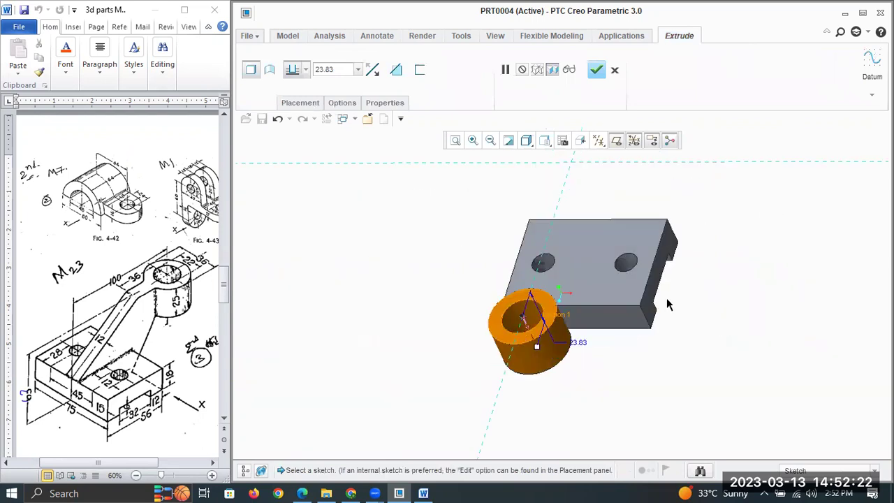
Step: Extrude the ring profile 25 downward from the offset plane to form the hollow cylindrical boss
{"action": "middle_click_drag", "start_coordinate": [745, 327], "coordinate": [610, 395]}
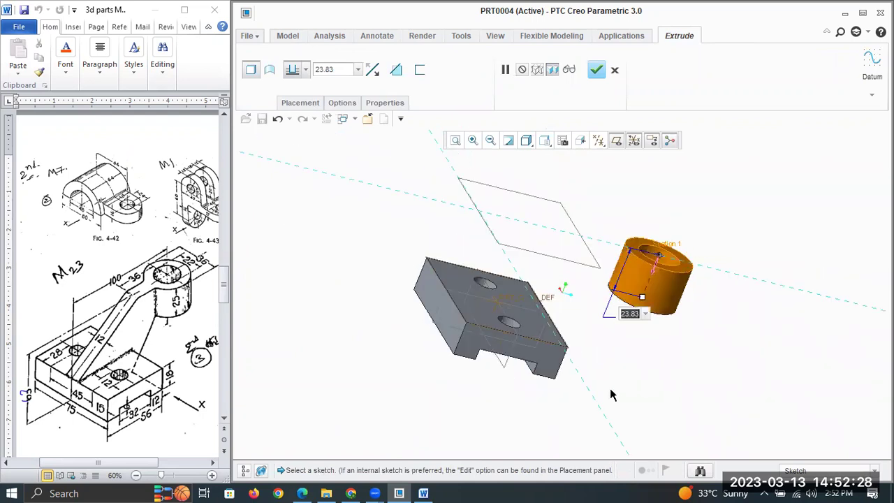
{"action": "type", "text": "25"}
{"action": "key", "text": "Return"}
{"action": "middle_click_drag", "start_coordinate": [613, 286], "coordinate": [597, 105]}
{"action": "left_click", "coordinate": [598, 70]}
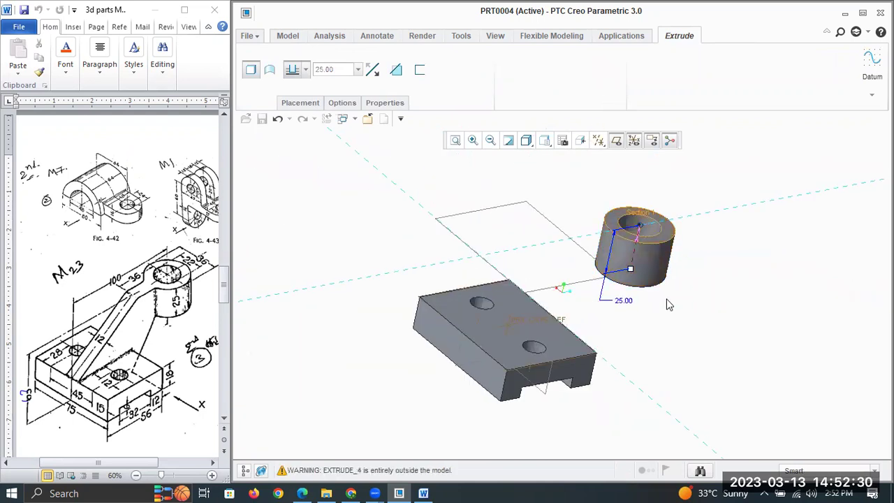
Step: Start a sketch on the vertical datum plane midway between the base holes and hide the datum planes
{"action": "middle_click_drag", "start_coordinate": [669, 305], "coordinate": [593, 320]}
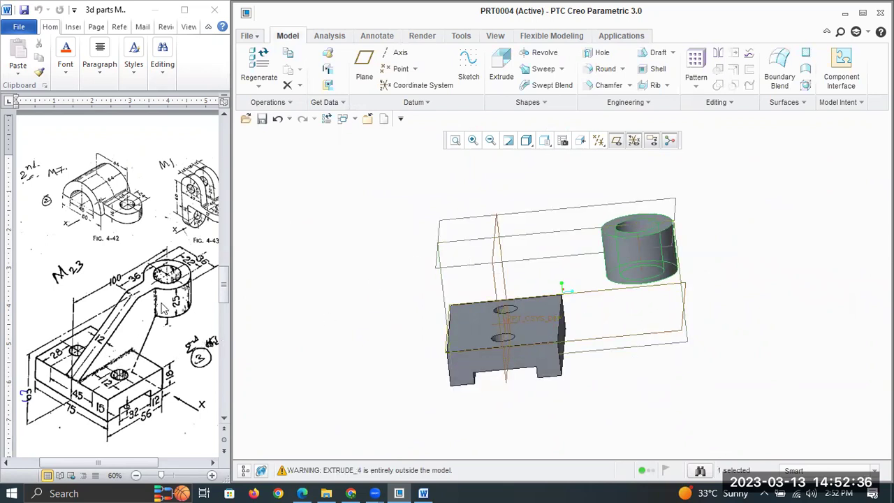
{"action": "left_click", "coordinate": [475, 244]}
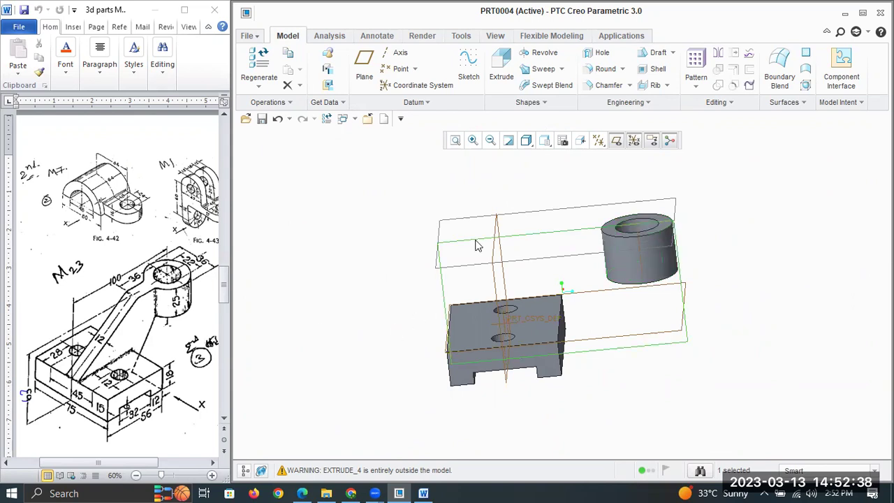
{"action": "left_click", "coordinate": [468, 79]}
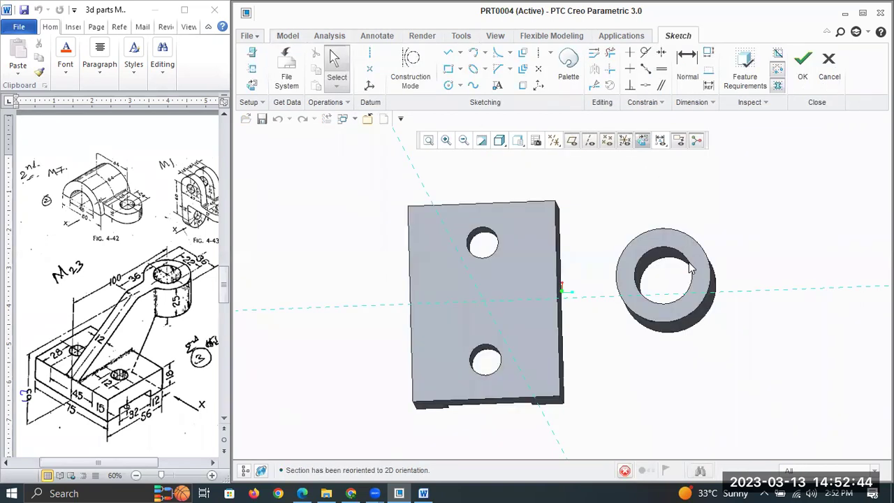
{"action": "left_click", "coordinate": [571, 141]}
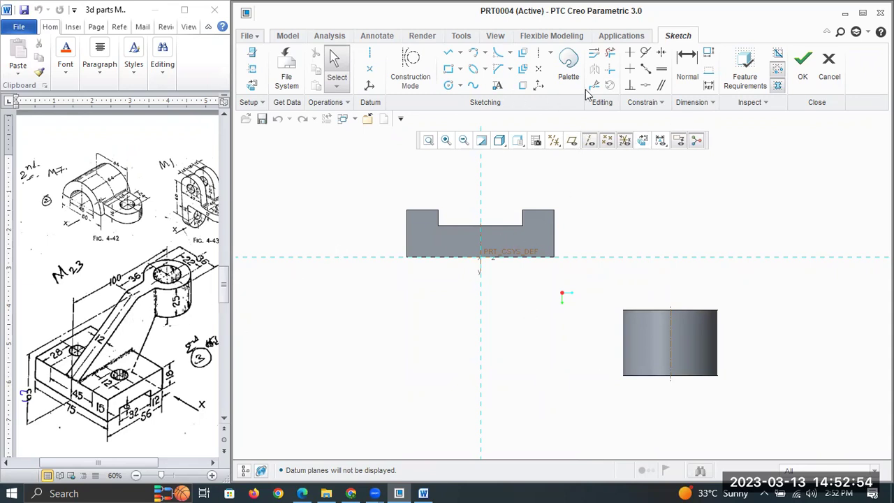
Step: Add the base's two sides and underside and the boss's near side and end faces as sketch references
{"action": "key", "text": "l"}
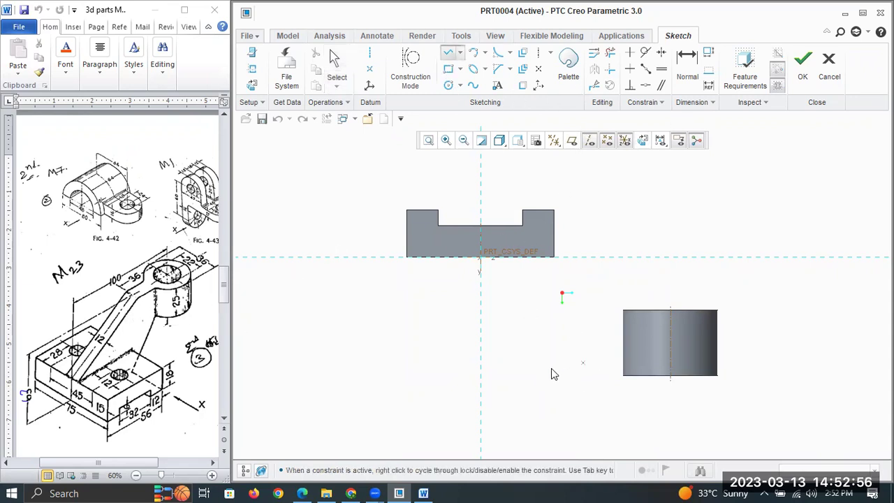
{"action": "left_click", "coordinate": [252, 72]}
{"action": "left_click", "coordinate": [407, 237]}
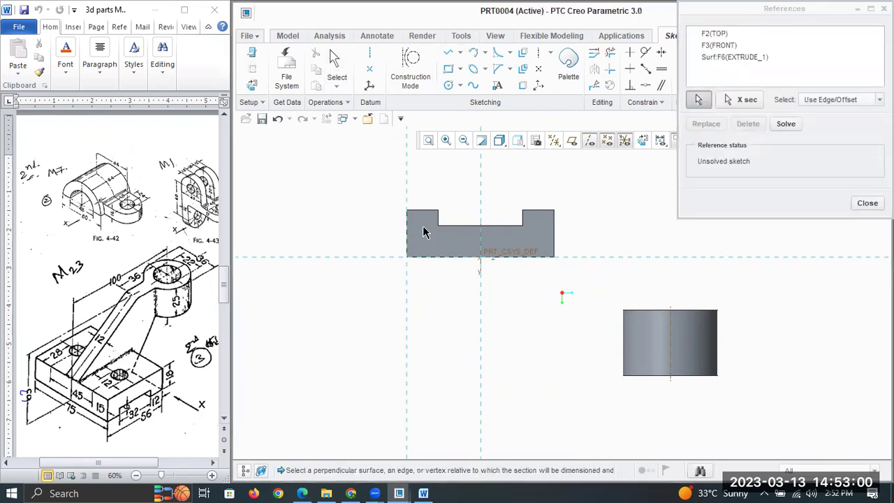
{"action": "left_click", "coordinate": [431, 211]}
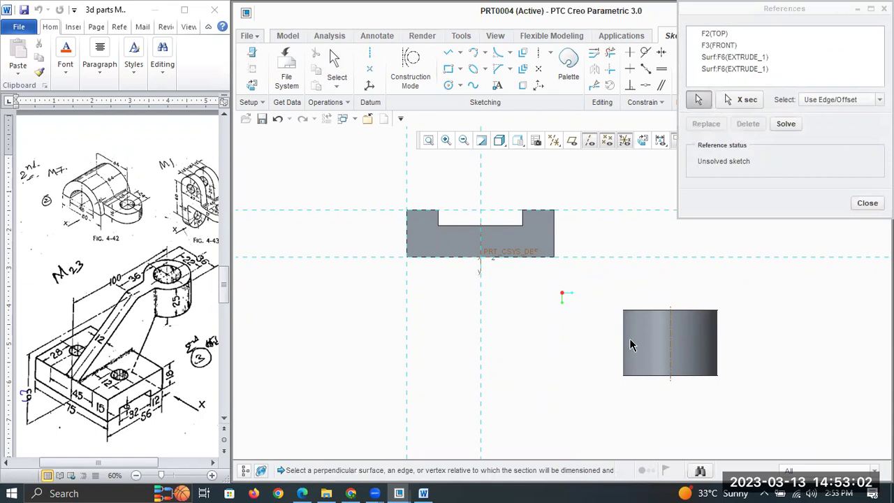
{"action": "left_click", "coordinate": [554, 231]}
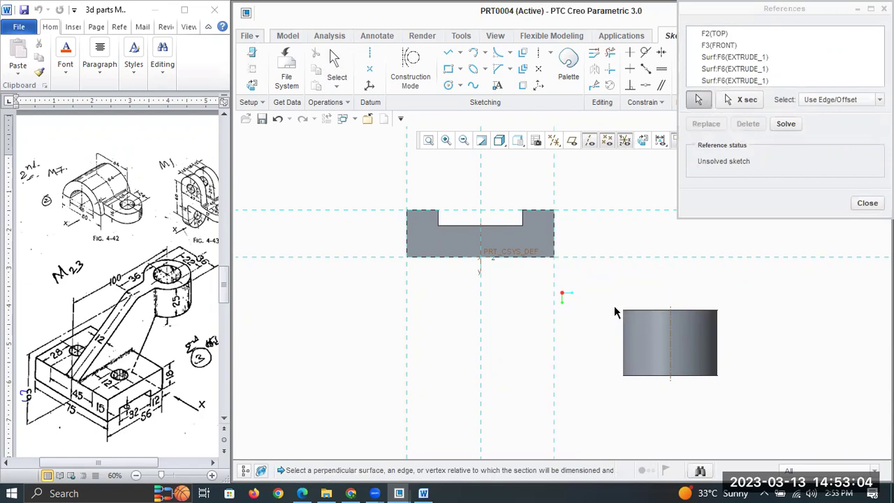
{"action": "left_click", "coordinate": [623, 336]}
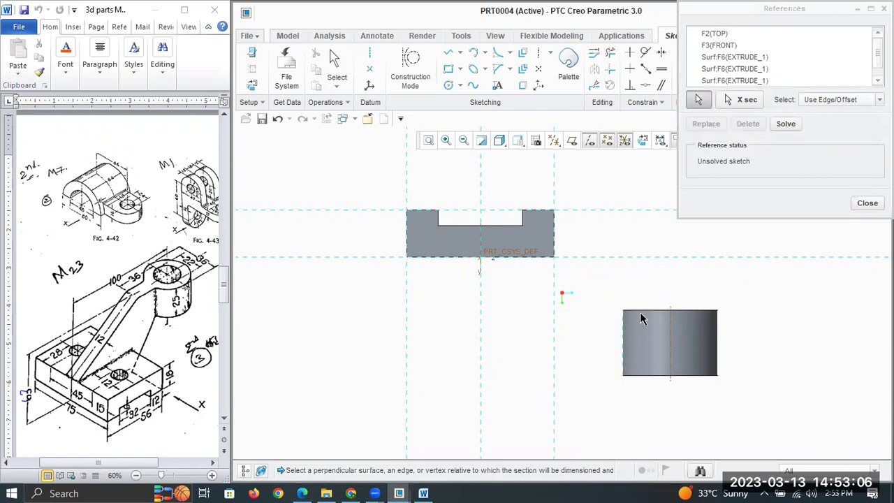
{"action": "left_click", "coordinate": [642, 319]}
{"action": "left_click", "coordinate": [865, 205]}
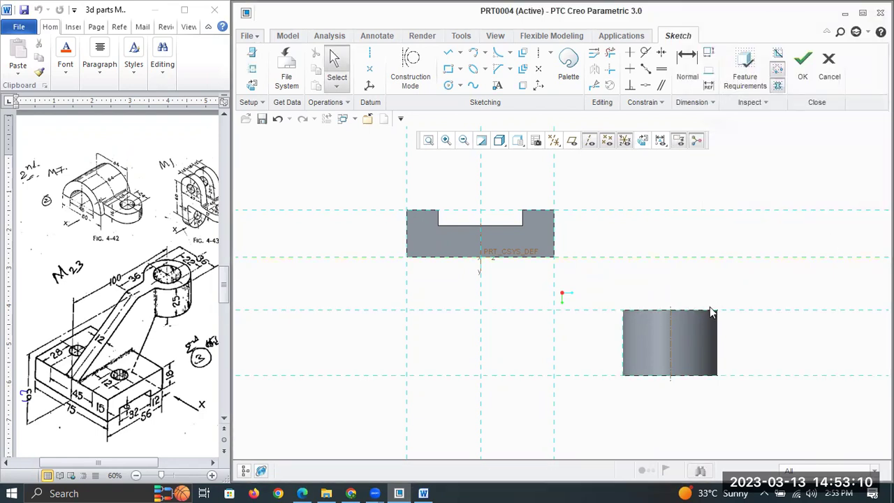
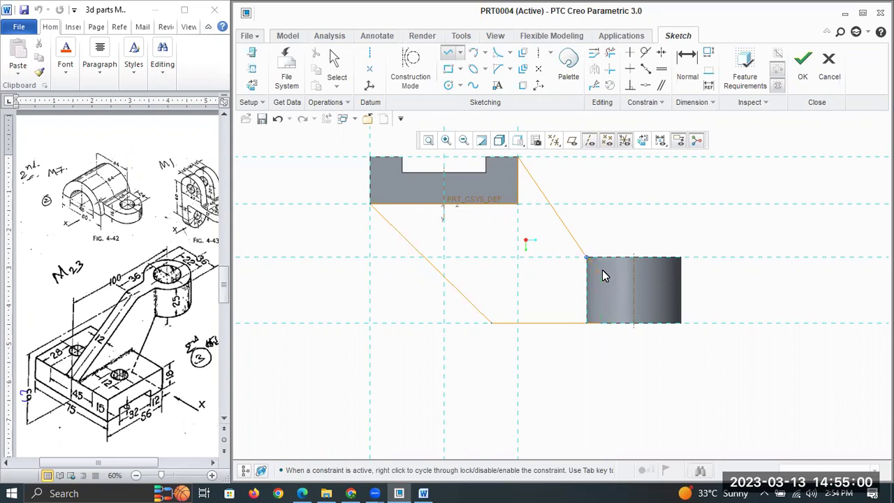
Step: Close the web outline about 5.5 inside the boss, joining its two horizontal edges with a vertical line
{"action": "left_click", "coordinate": [600, 249]}
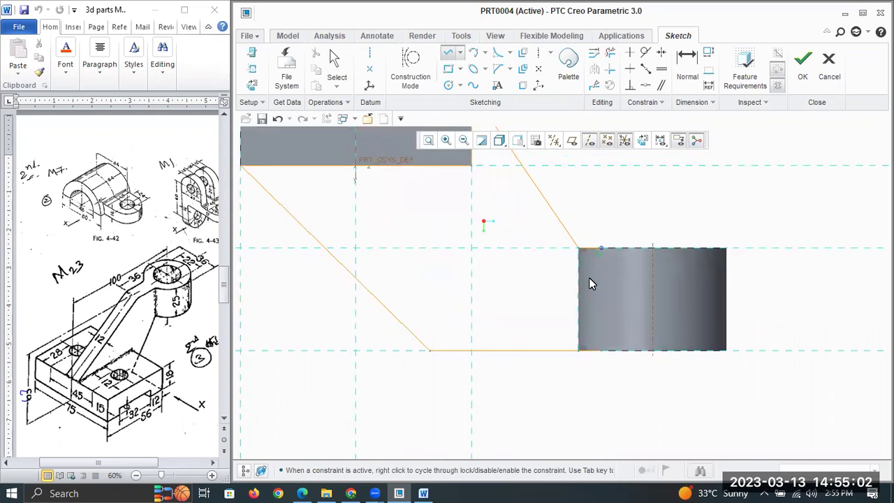
{"action": "left_click", "coordinate": [599, 349]}
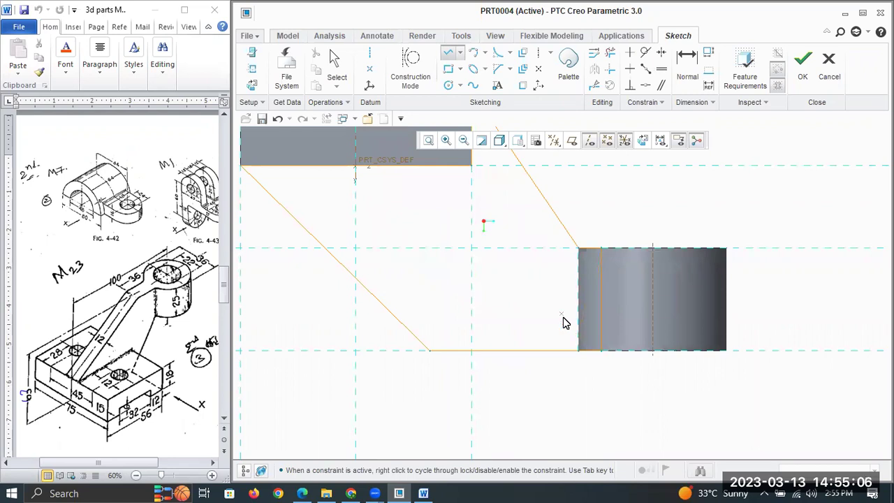
{"action": "scroll", "coordinate": [638, 279], "scroll_direction": "down", "scroll_amount": 4}
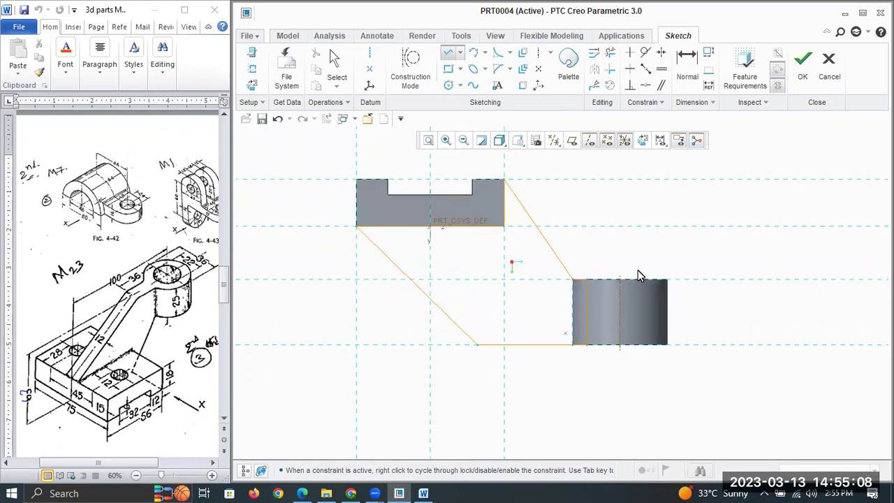
{"action": "middle_click", "coordinate": [554, 337]}
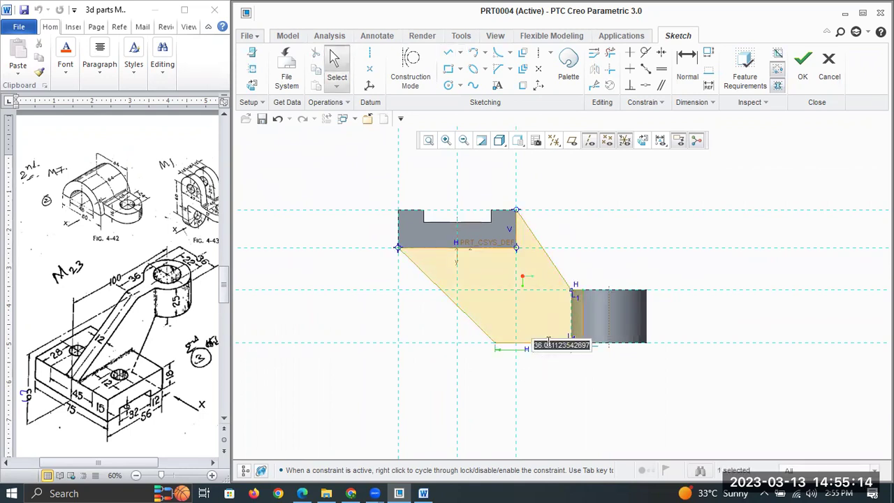
Step: Dimension the arm's outer bend point 36 from the boss's axis and finish the sketch
{"action": "type", "text": "36"}
{"action": "key", "text": "Return"}
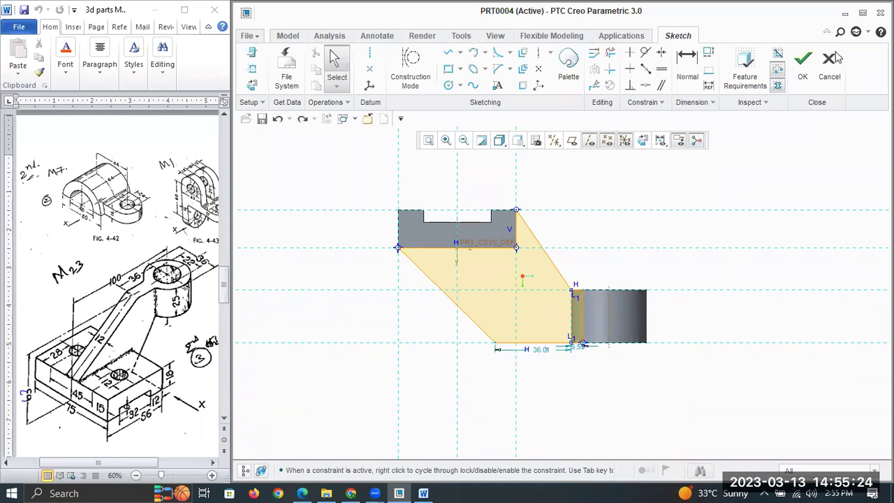
{"action": "left_click", "coordinate": [688, 70]}
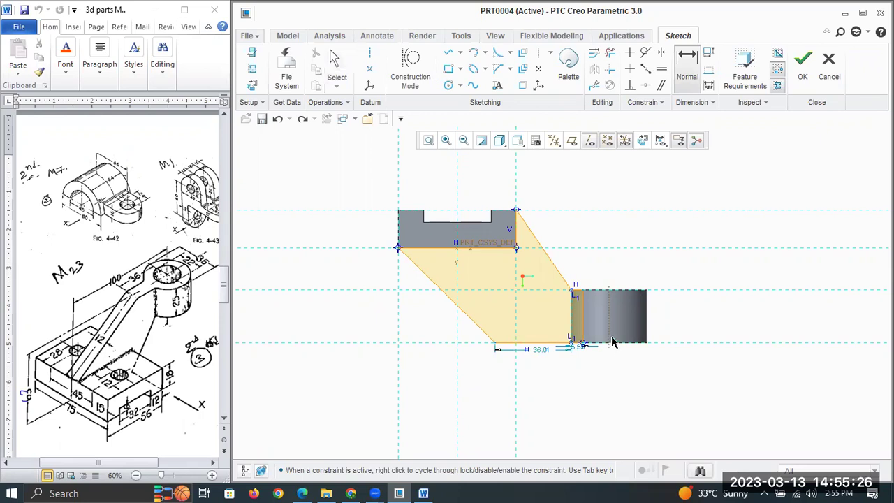
{"action": "left_click", "coordinate": [609, 333]}
{"action": "left_click", "coordinate": [496, 342]}
{"action": "middle_click", "coordinate": [528, 381]}
{"action": "type", "text": "36"}
{"action": "key", "text": "Return"}
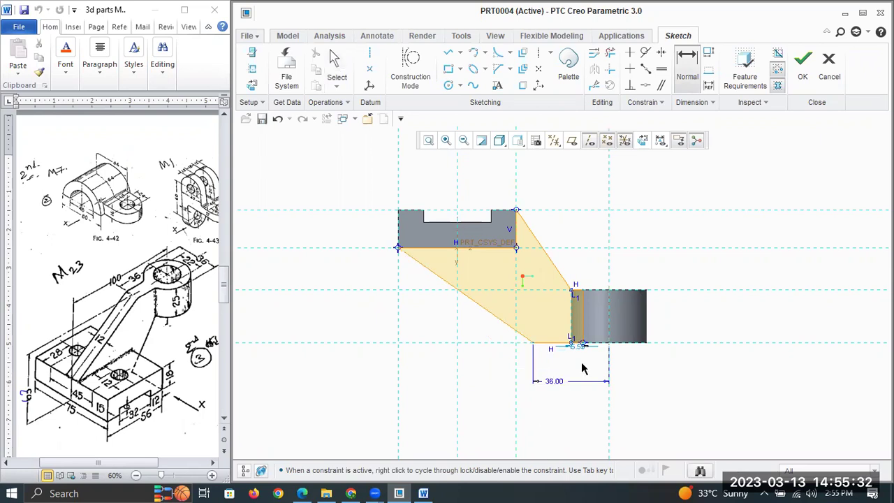
{"action": "scroll", "coordinate": [580, 360], "scroll_direction": "down", "scroll_amount": 1}
{"action": "mouse_move", "coordinate": [567, 336]}
{"action": "middle_mouse_down"}
{"action": "mouse_move", "coordinate": [566, 266]}
{"action": "mouse_move", "coordinate": [557, 316]}
{"action": "mouse_move", "coordinate": [580, 300]}
{"action": "middle_mouse_up"}
{"action": "left_click", "coordinate": [802, 61]}
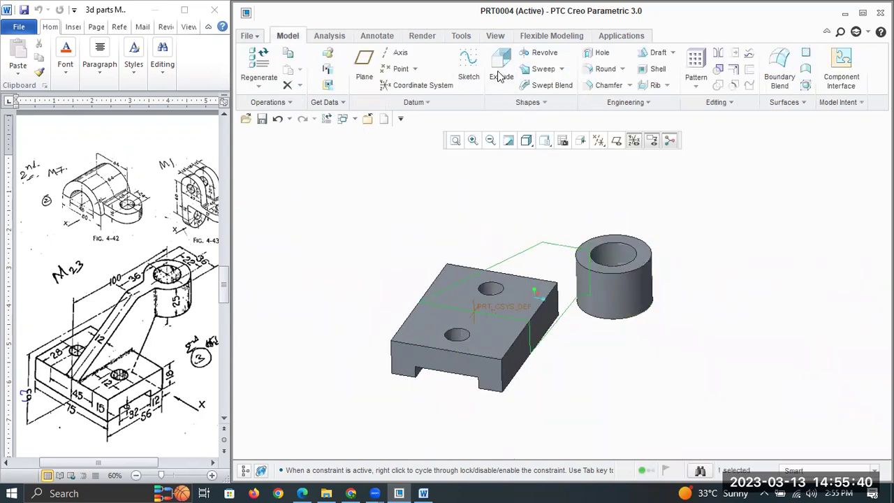
Step: Extrude the web profile as a solid, symmetric about its sketch plane, with a depth of 6
{"action": "left_click", "coordinate": [498, 72]}
{"action": "middle_click_drag", "start_coordinate": [715, 326], "coordinate": [696, 341]}
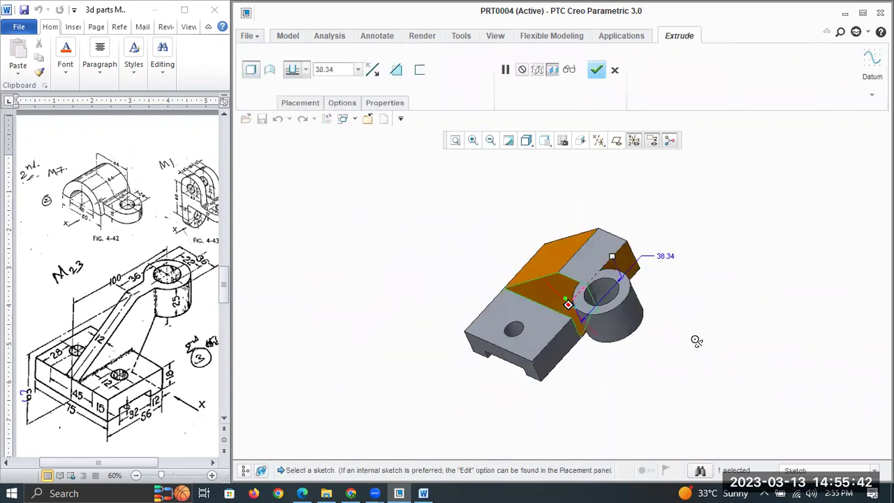
{"action": "left_click", "coordinate": [306, 70]}
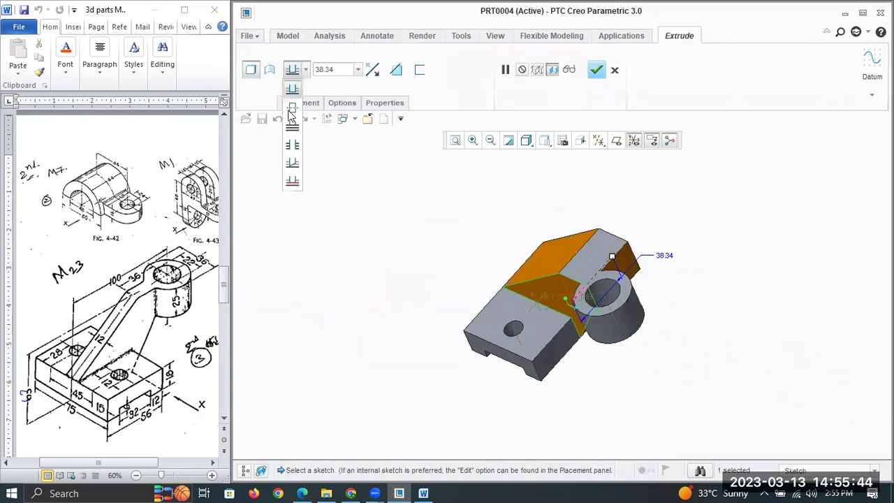
{"action": "left_click", "coordinate": [292, 108]}
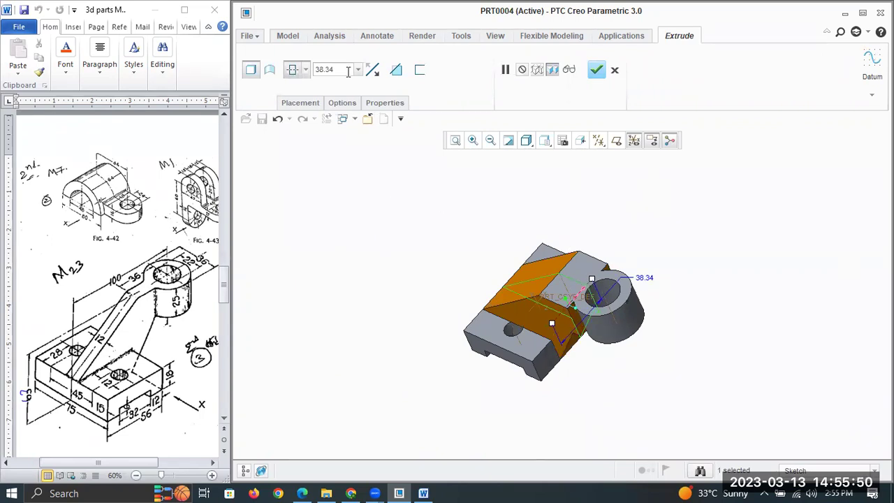
{"action": "double_click", "coordinate": [329, 69]}
{"action": "type", "text": "6"}
{"action": "middle_click_drag", "start_coordinate": [649, 300], "coordinate": [666, 275]}
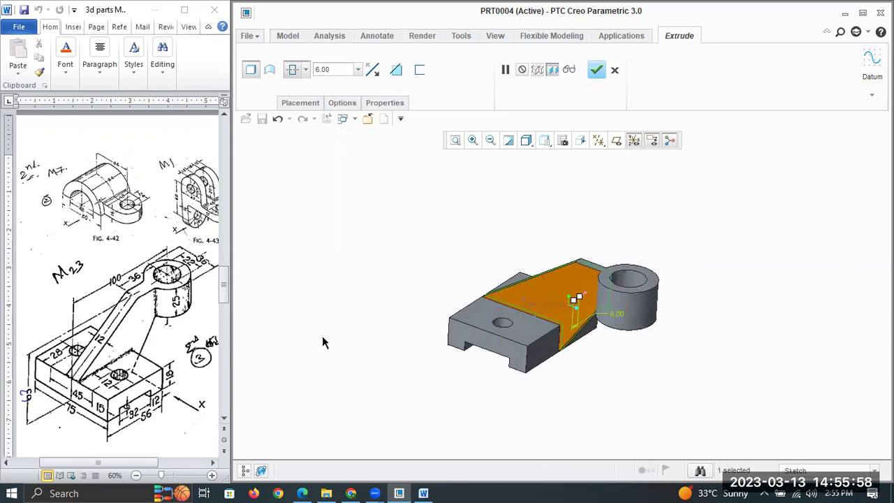
Step: Set the symmetric extrusion's total depth to 12 and complete the web
{"action": "double_click", "coordinate": [620, 316]}
{"action": "type", "text": "12"}
{"action": "key", "text": "Return"}
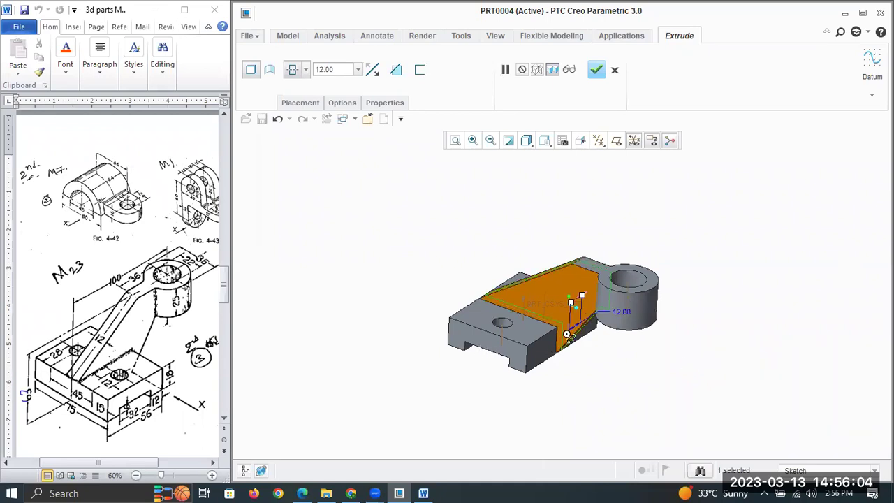
{"action": "middle_click_drag", "start_coordinate": [565, 310], "coordinate": [588, 287]}
{"action": "left_click", "coordinate": [595, 70]}
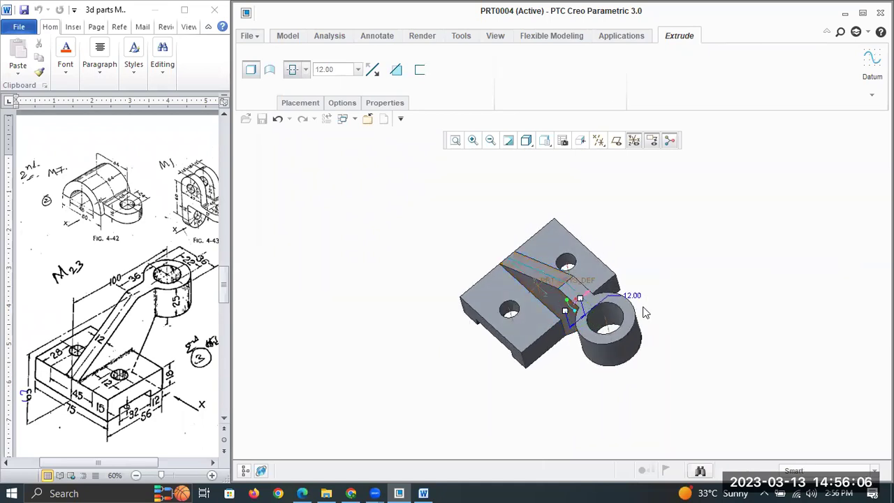
{"action": "middle_click_drag", "start_coordinate": [679, 295], "coordinate": [531, 311]}
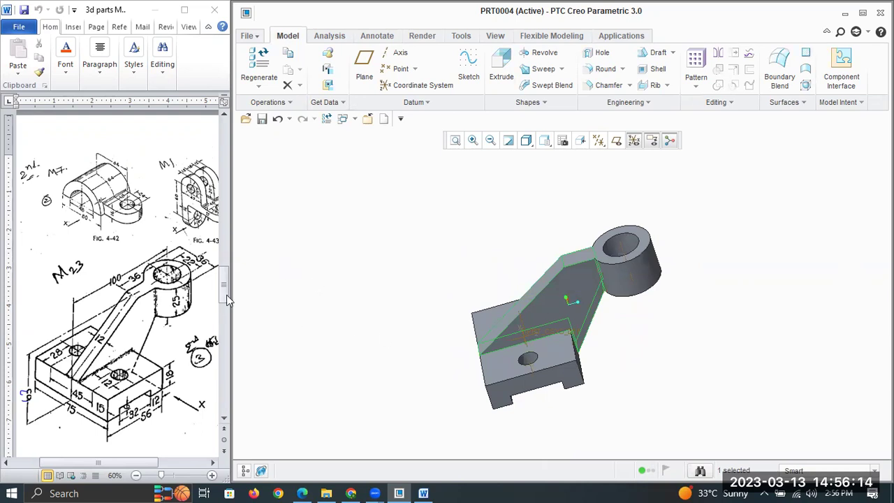
Step: Close the finished bracket and create a new solid part from the default template
{"action": "mouse_move", "coordinate": [224, 308]}
{"action": "left_mouse_down"}
{"action": "mouse_move", "coordinate": [224, 329]}
{"action": "mouse_move", "coordinate": [225, 317]}
{"action": "left_mouse_up"}
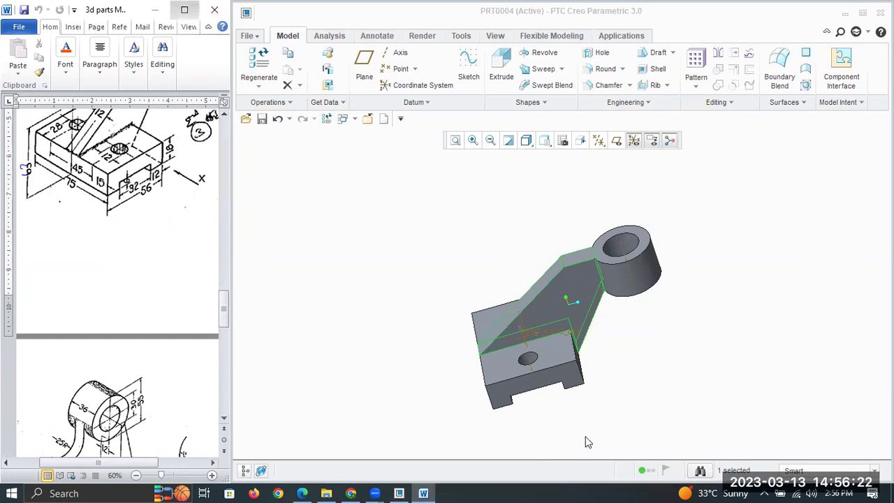
{"action": "key", "text": "super+Tab"}
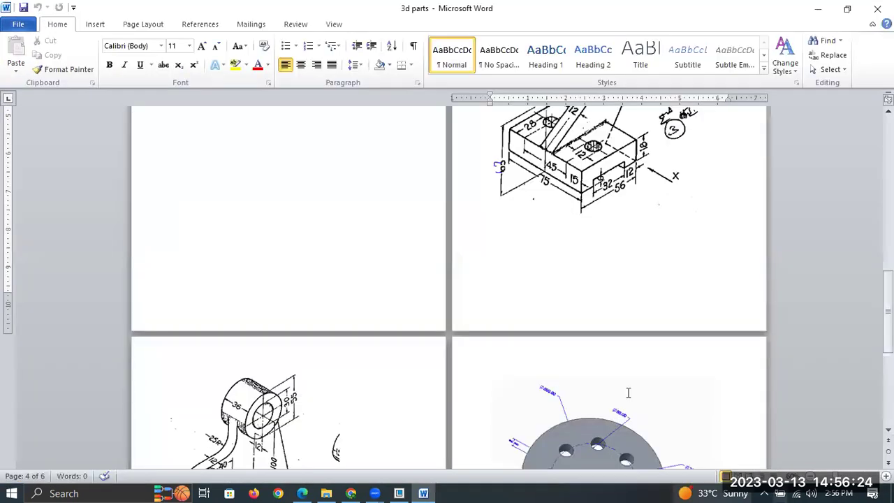
{"action": "scroll", "coordinate": [616, 317], "scroll_direction": "down", "scroll_amount": 8}
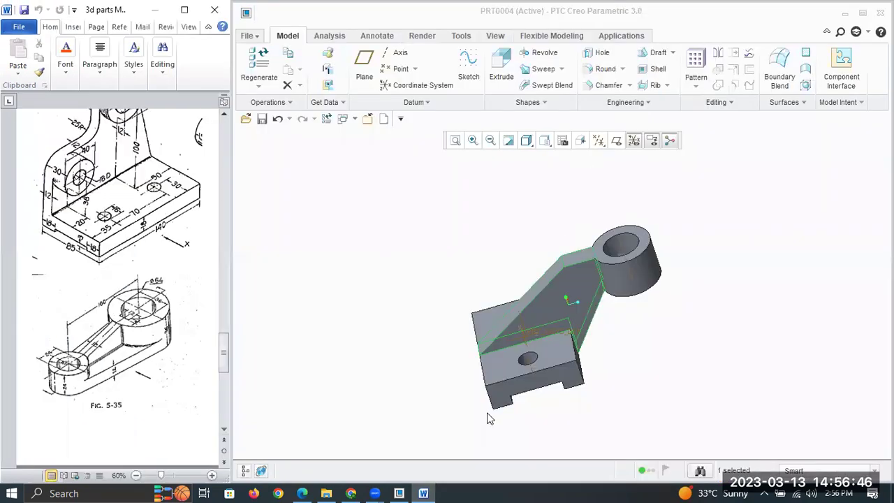
{"action": "left_click", "coordinate": [487, 413]}
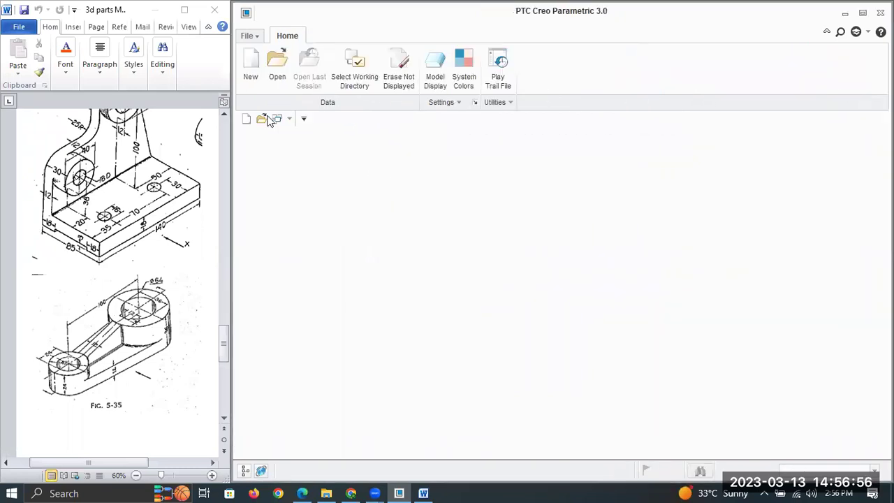
{"action": "left_click", "coordinate": [250, 61]}
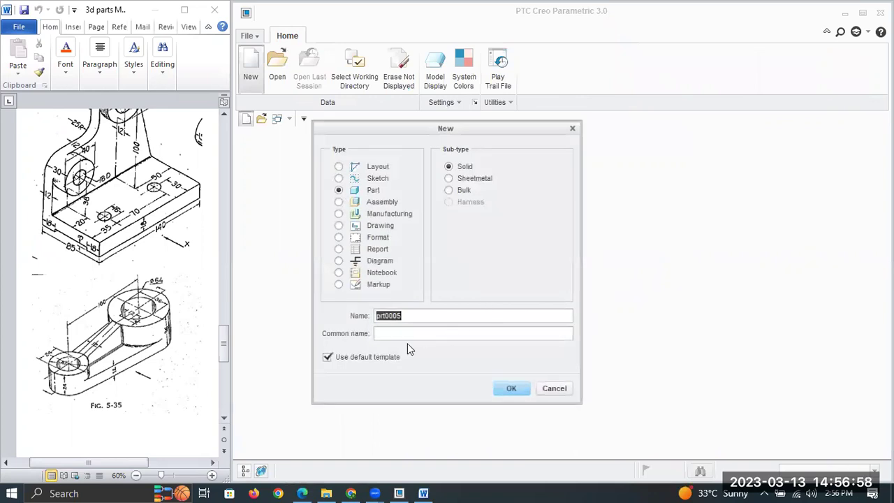
{"action": "left_click", "coordinate": [510, 389]}
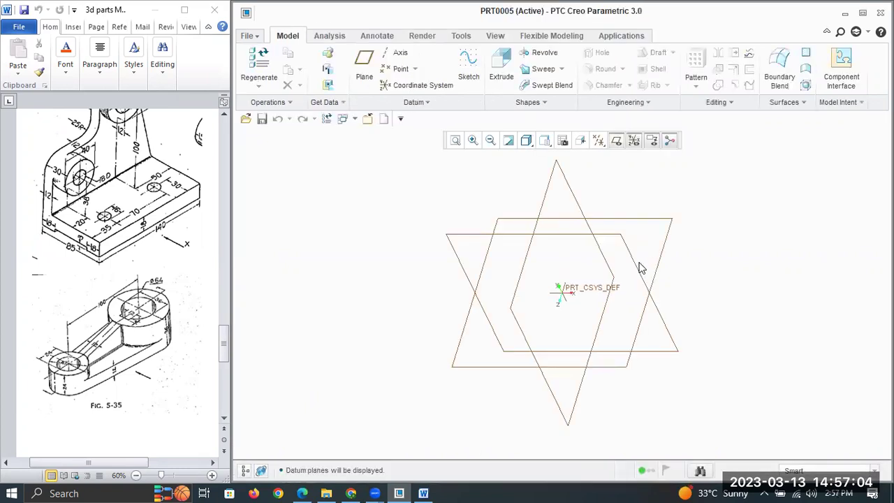
Step: Look through the reference document for the sectioned wheel drawing on page 6 and examine its dimensions
{"action": "left_click", "coordinate": [224, 115]}
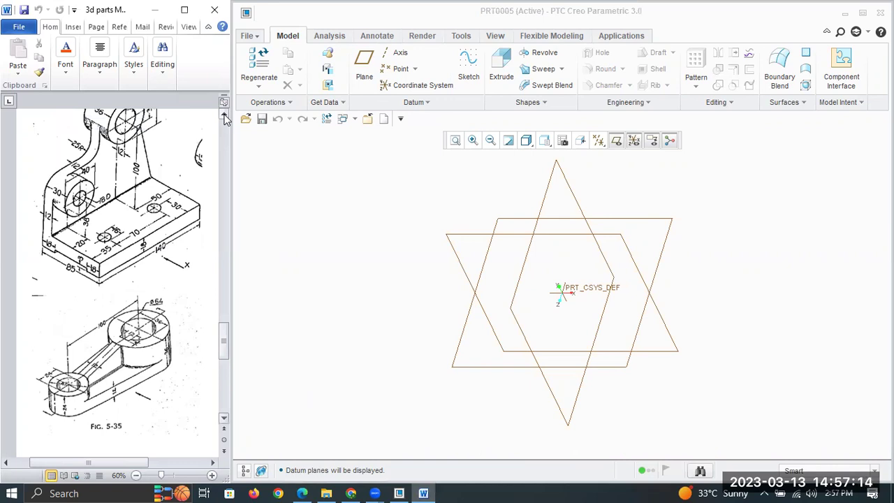
{"action": "left_click", "coordinate": [224, 115]}
{"action": "left_click", "coordinate": [224, 115]}
{"action": "left_click", "coordinate": [224, 115]}
{"action": "left_click", "coordinate": [224, 115]}
{"action": "left_click", "coordinate": [227, 115]}
{"action": "left_click", "coordinate": [226, 116]}
{"action": "left_click_drag", "start_coordinate": [220, 334], "coordinate": [214, 389]}
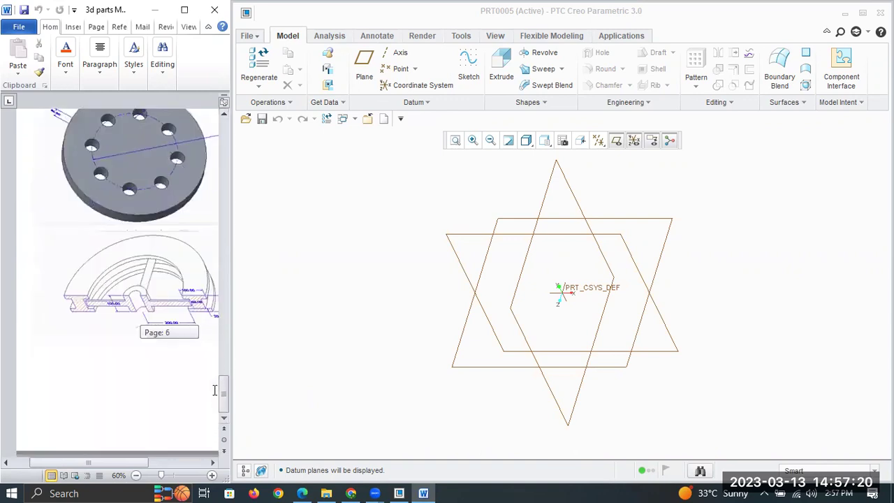
{"action": "left_click_drag", "start_coordinate": [126, 300], "coordinate": [127, 300]}
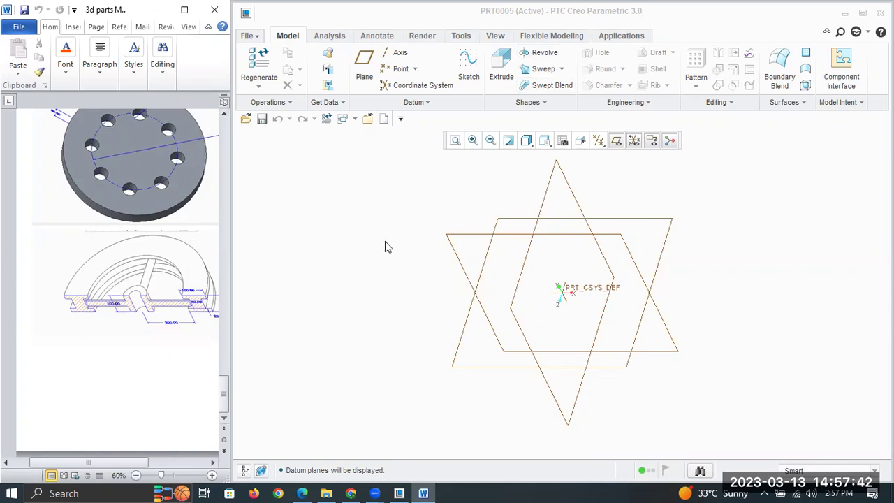
Step: Start a sketch on the front datum plane, hide the datum planes and add a vertical centerline through the origin
{"action": "left_click", "coordinate": [468, 234]}
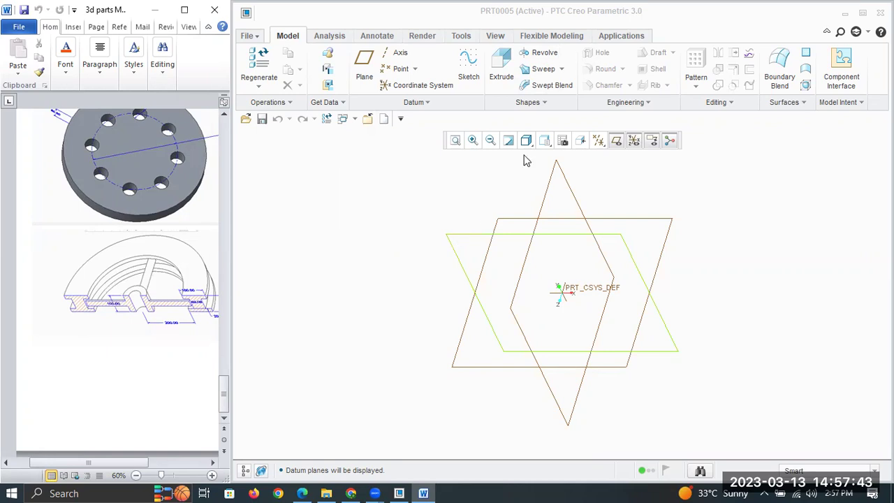
{"action": "left_click", "coordinate": [468, 77]}
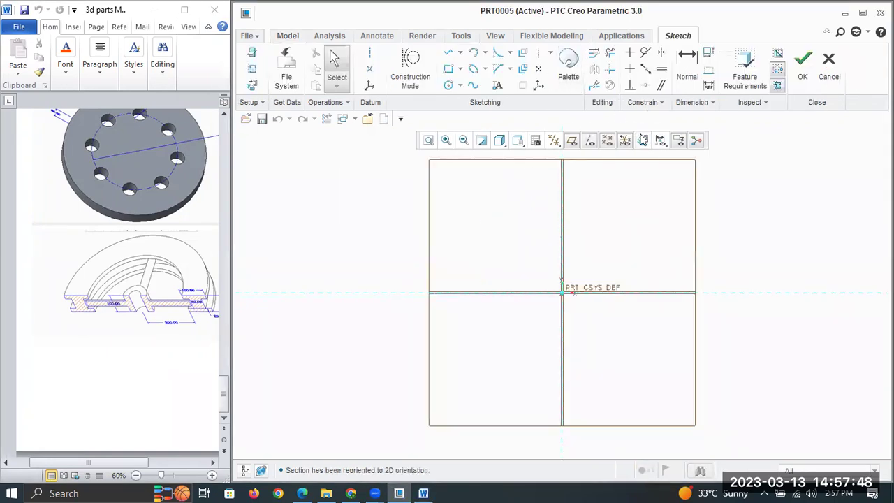
{"action": "left_click", "coordinate": [573, 141]}
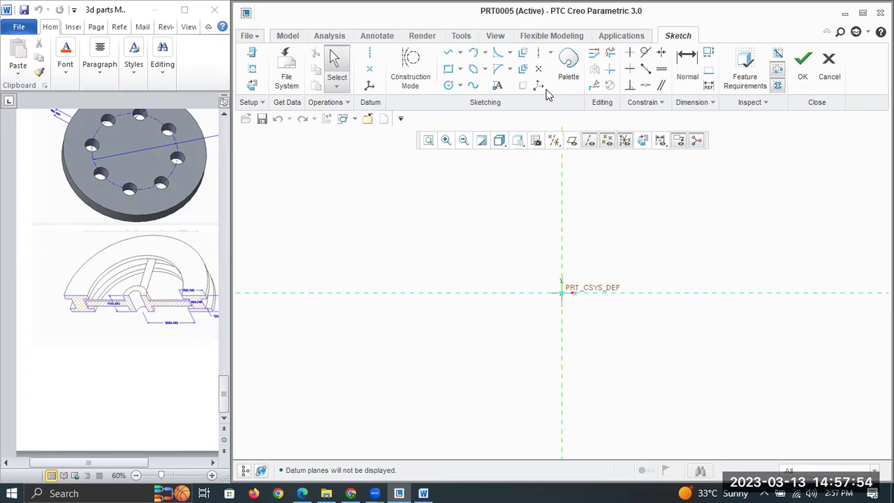
{"action": "left_click", "coordinate": [538, 55]}
{"action": "left_click", "coordinate": [561, 293]}
{"action": "left_click", "coordinate": [562, 232]}
{"action": "middle_click", "coordinate": [619, 203]}
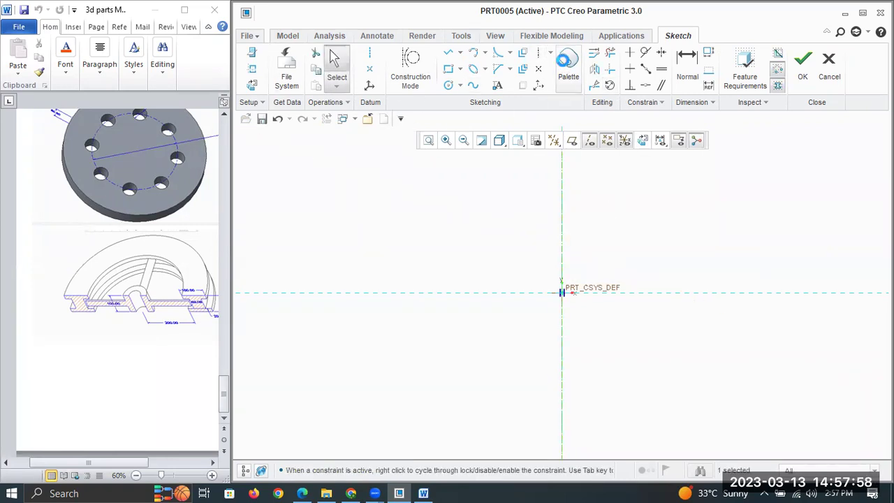
Step: Insert the palette's I-profile centered on the horizontal reference, with its near edge about 181 from the vertical centerline
{"action": "left_click", "coordinate": [568, 61]}
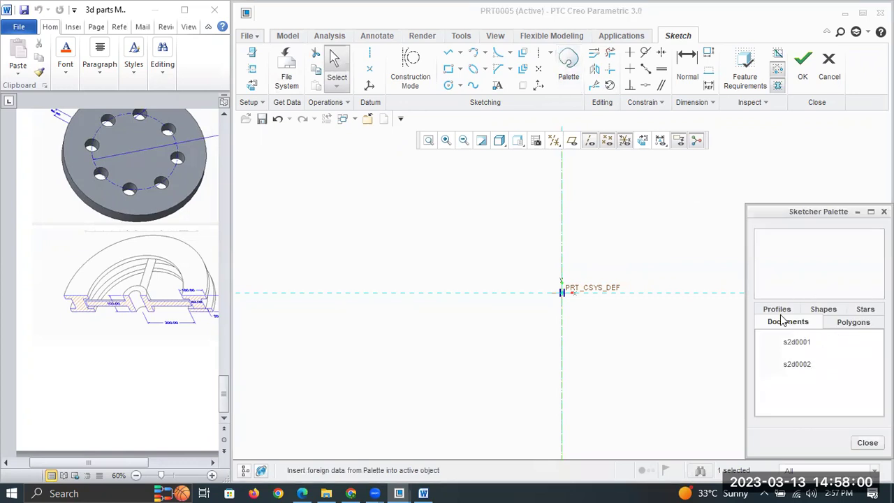
{"action": "left_click", "coordinate": [788, 312]}
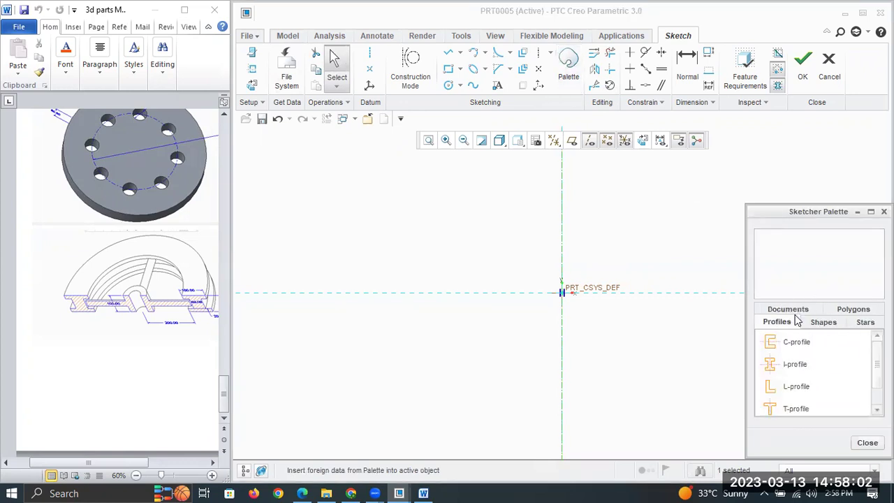
{"action": "left_click", "coordinate": [795, 365]}
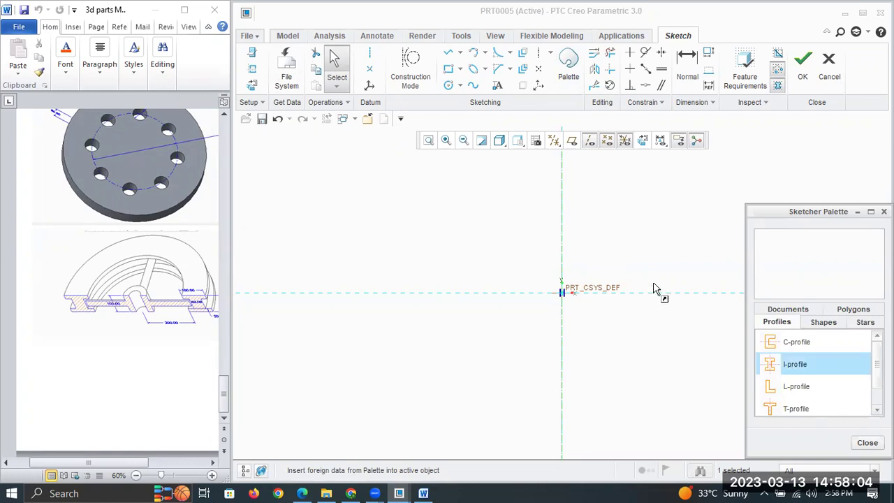
{"action": "left_click", "coordinate": [679, 248]}
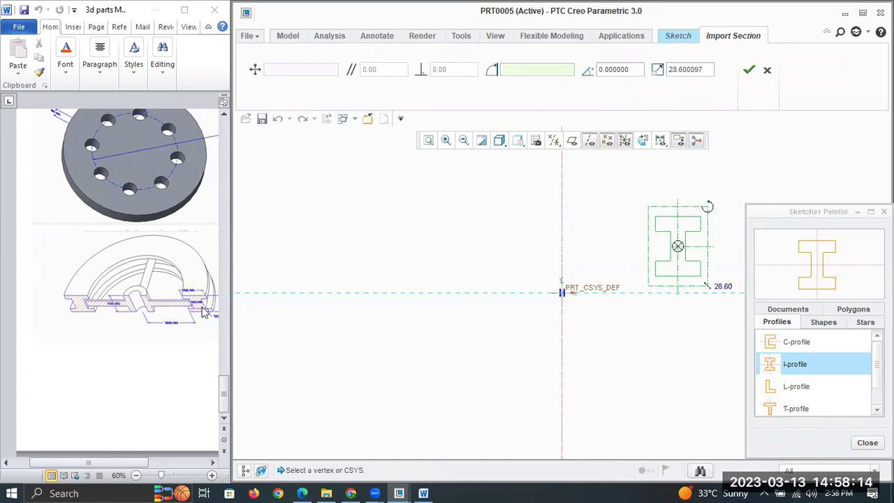
{"action": "left_click_drag", "start_coordinate": [678, 248], "coordinate": [679, 292]}
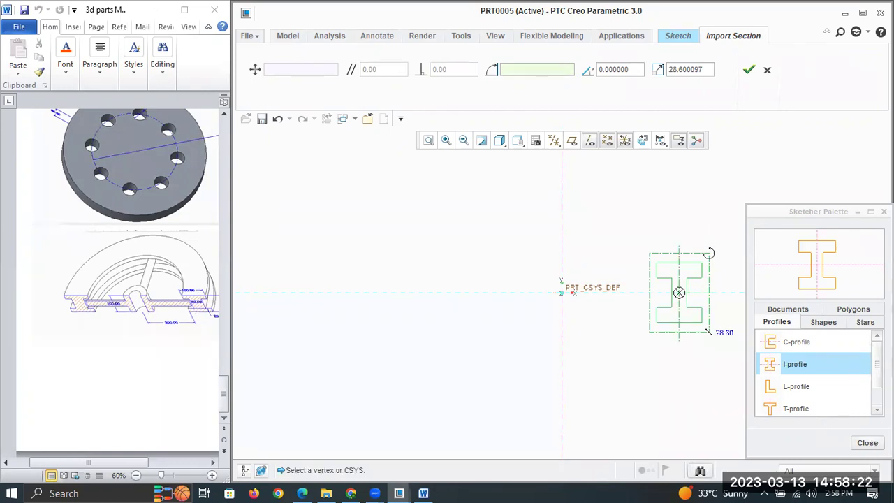
{"action": "left_click", "coordinate": [867, 442]}
{"action": "middle_click", "coordinate": [759, 269]}
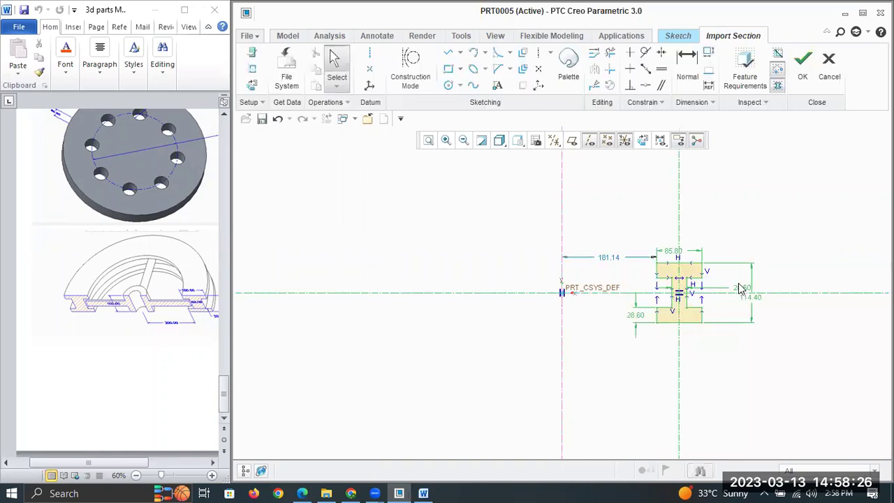
{"action": "scroll", "coordinate": [723, 283], "scroll_direction": "up", "scroll_amount": 2}
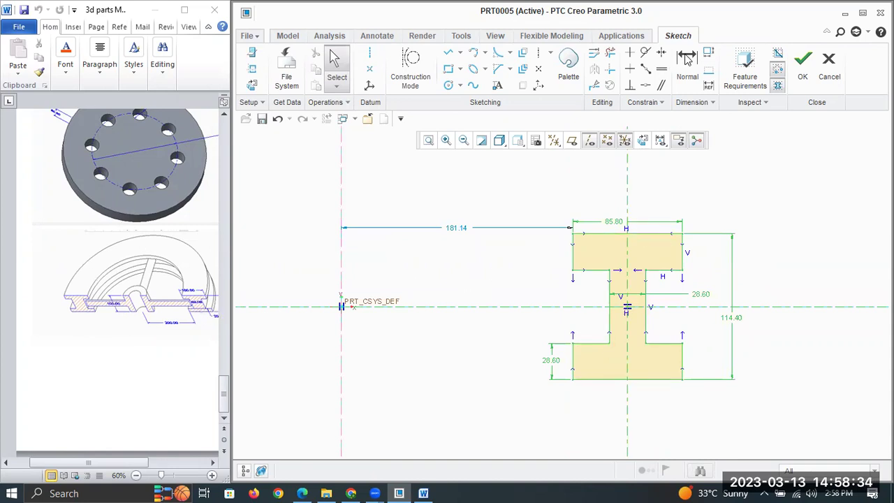
Step: Set the I-profile's overall height and overall width to 100 each
{"action": "double_click", "coordinate": [737, 321]}
{"action": "type", "text": "100"}
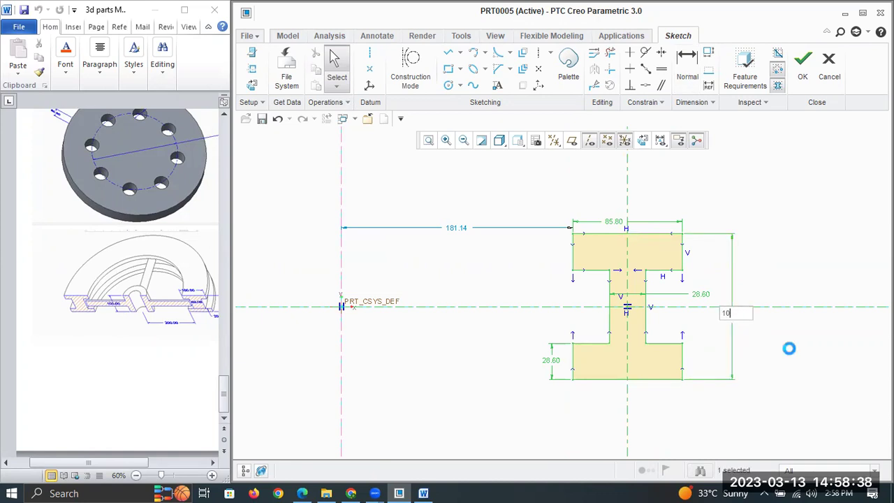
{"action": "key", "text": "Return"}
{"action": "double_click", "coordinate": [638, 238]}
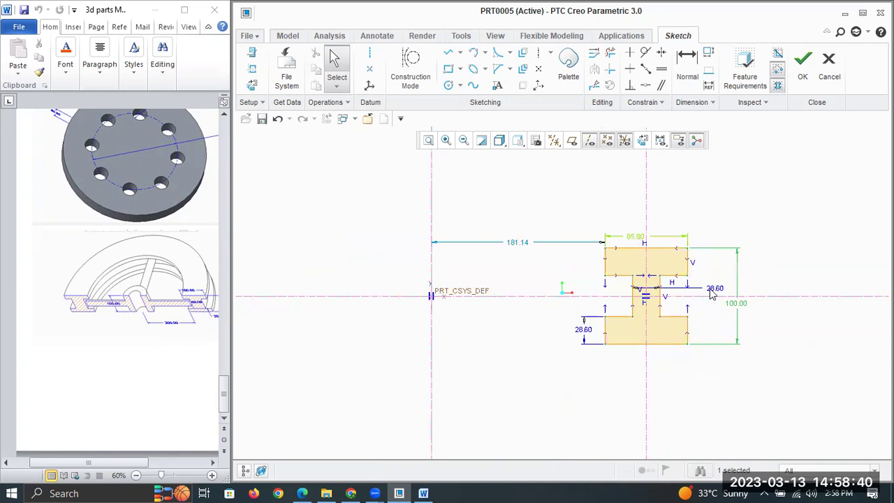
{"action": "type", "text": "100"}
{"action": "left_click", "coordinate": [711, 288]}
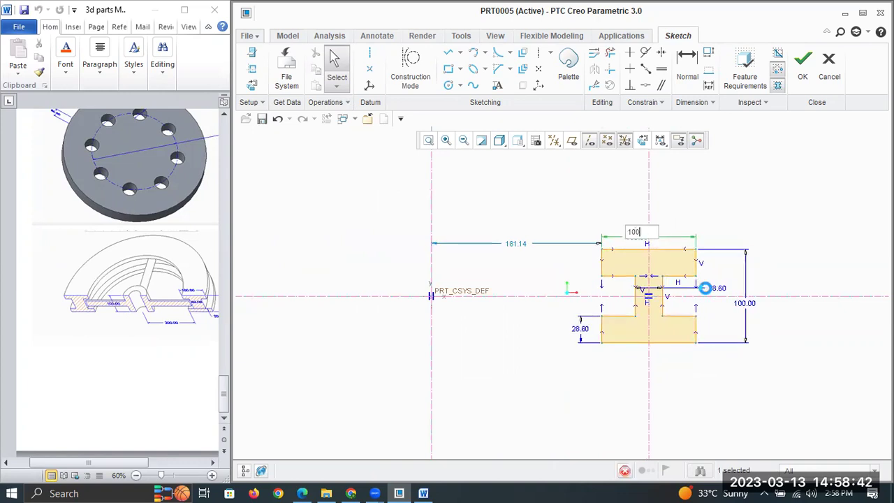
Step: Set the I-profile's web thickness to 50 and its flange thickness to 20
{"action": "left_click", "coordinate": [692, 88]}
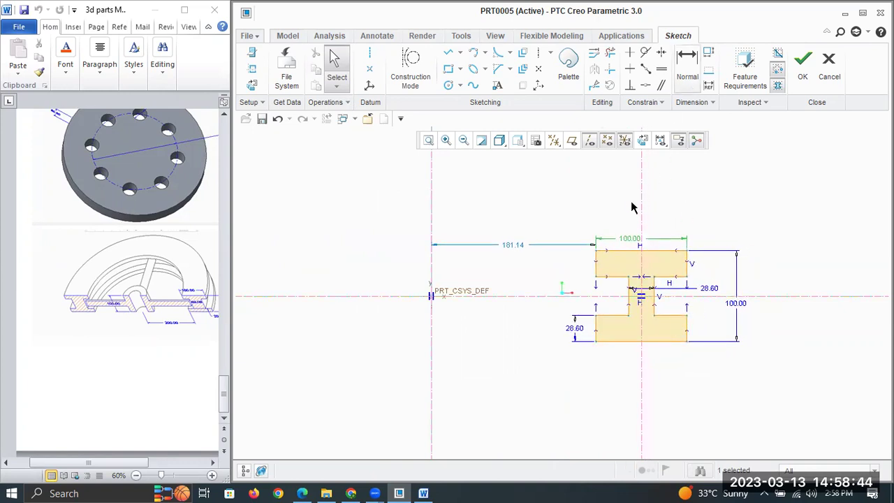
{"action": "double_click", "coordinate": [707, 288]}
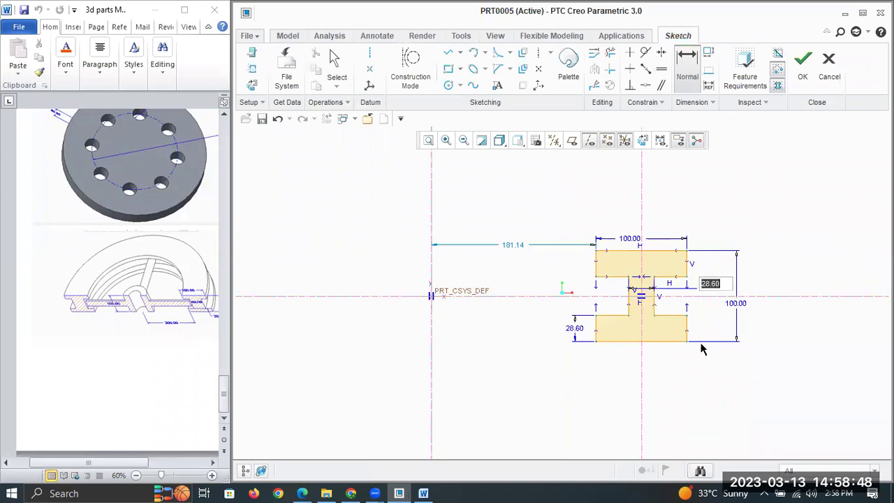
{"action": "type", "text": "50"}
{"action": "key", "text": "Return"}
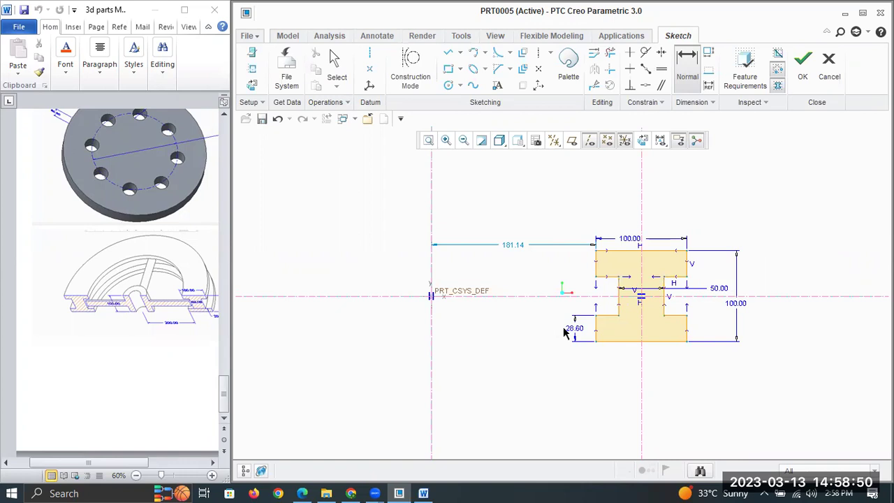
{"action": "double_click", "coordinate": [574, 327]}
{"action": "type", "text": "20"}
{"action": "key", "text": "Return"}
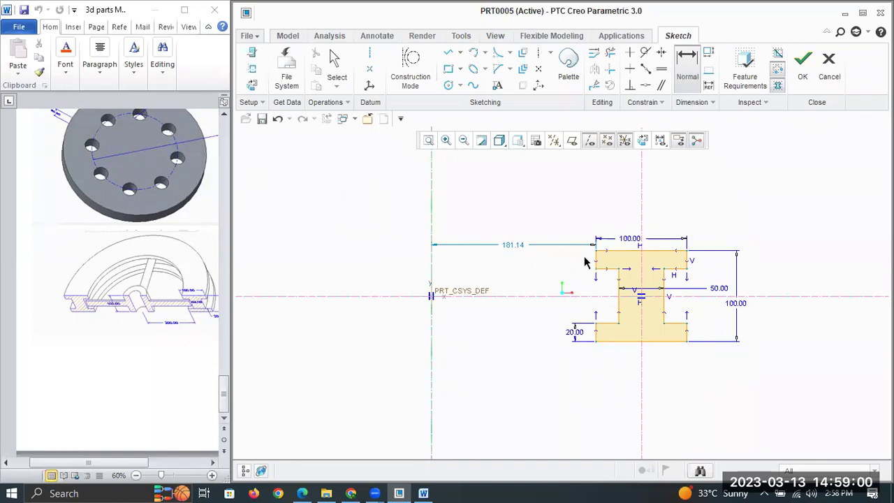
Step: Dimension the I-profile's near edge at 200 from the vertical centerline and finish the sketch
{"action": "middle_click", "coordinate": [490, 197]}
{"action": "type", "text": "200"}
{"action": "key", "text": "Return"}
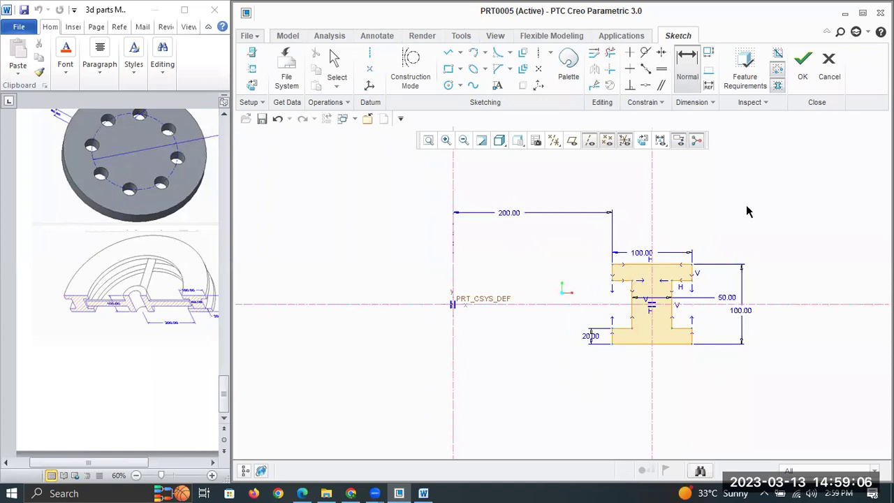
{"action": "left_click", "coordinate": [802, 66]}
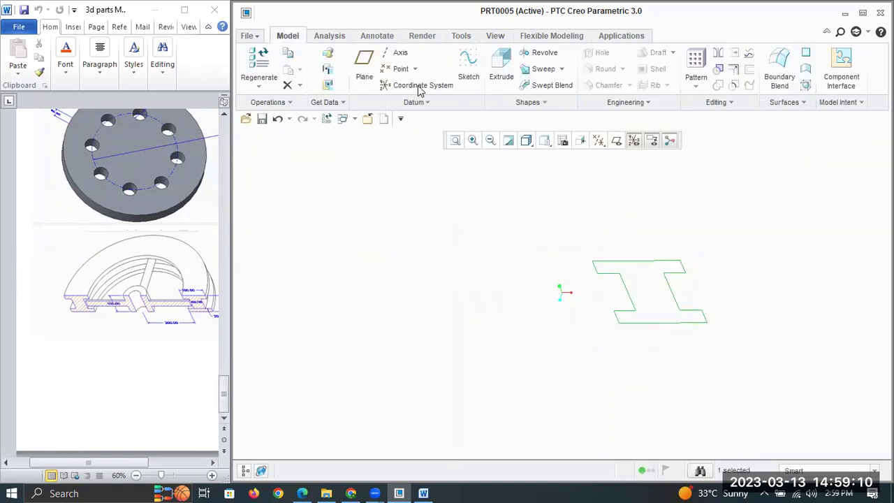
Step: Revolve the I-profile sketch a full 360 degrees about its centerline to form the wheel rim
{"action": "left_click", "coordinate": [527, 56]}
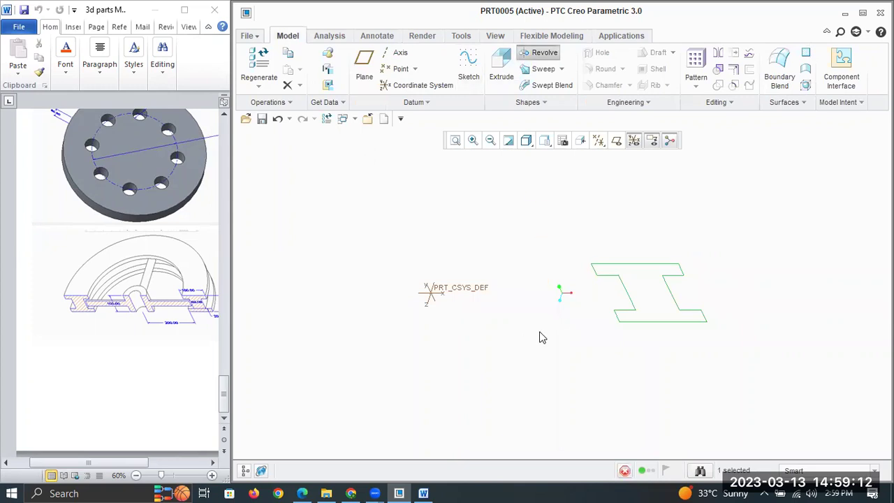
{"action": "scroll", "coordinate": [557, 309], "scroll_direction": "up", "scroll_amount": 3}
{"action": "left_click_drag", "start_coordinate": [612, 308], "coordinate": [614, 291]}
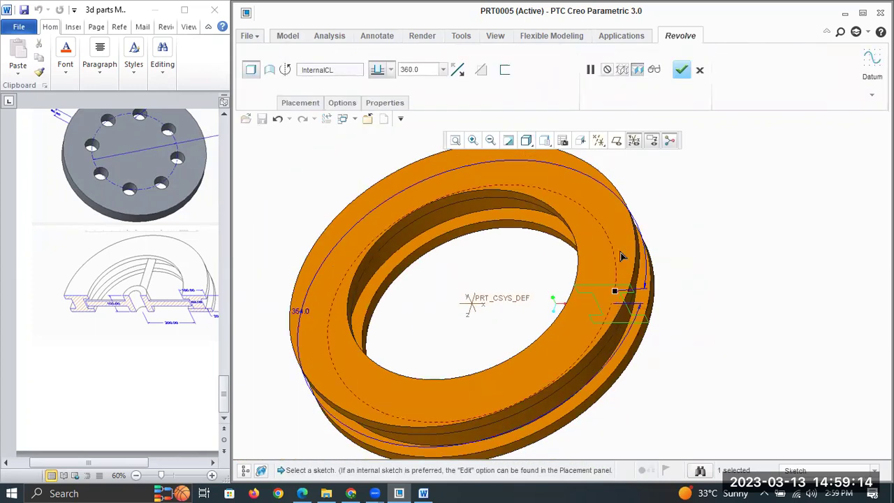
{"action": "left_click_drag", "start_coordinate": [597, 223], "coordinate": [509, 240]}
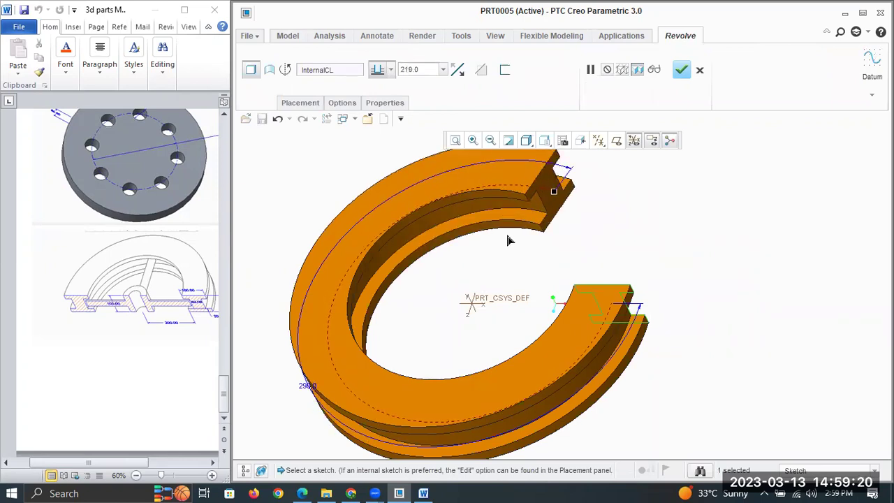
{"action": "left_click", "coordinate": [443, 69]}
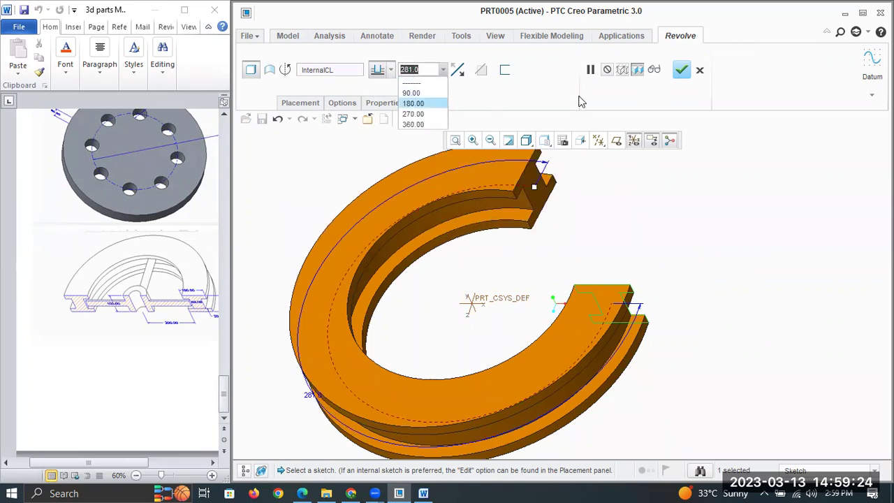
{"action": "left_click", "coordinate": [414, 123]}
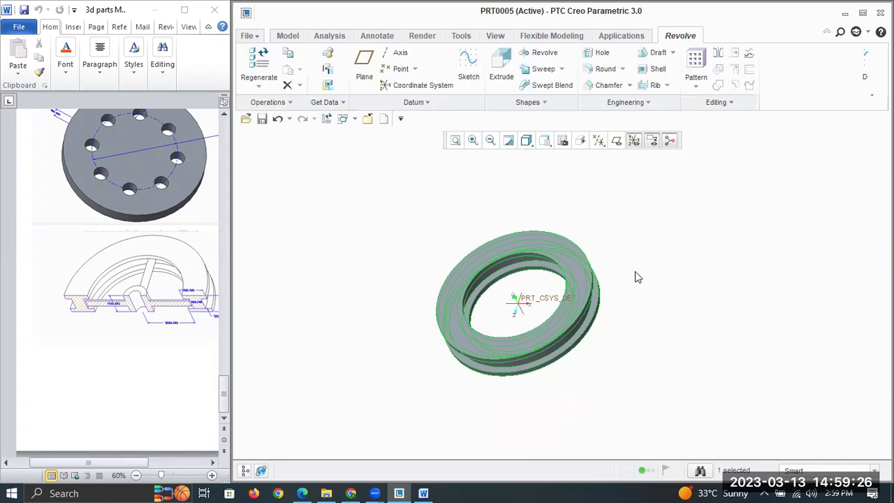
Step: Display the datum planes and start an extrusion sketch on the top datum plane across the rim, oriented to the 2D sketch view
{"action": "middle_click_drag", "start_coordinate": [595, 287], "coordinate": [571, 271]}
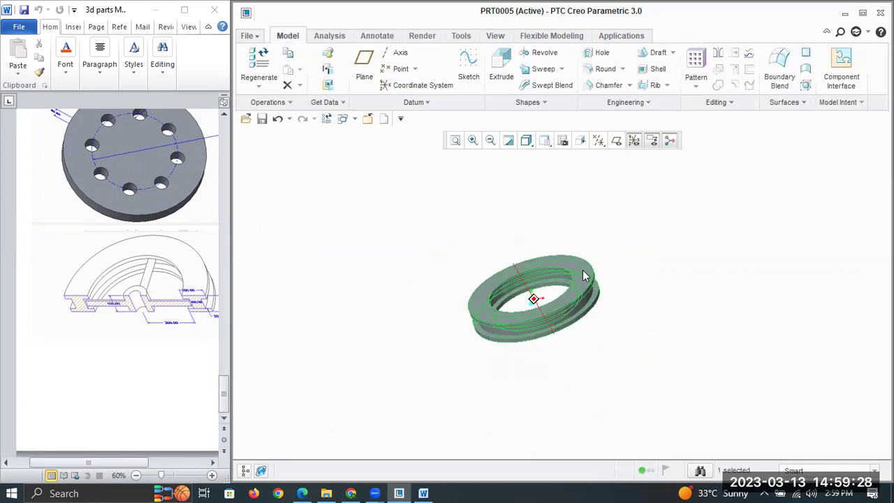
{"action": "scroll", "coordinate": [570, 271], "scroll_direction": "up", "scroll_amount": 2}
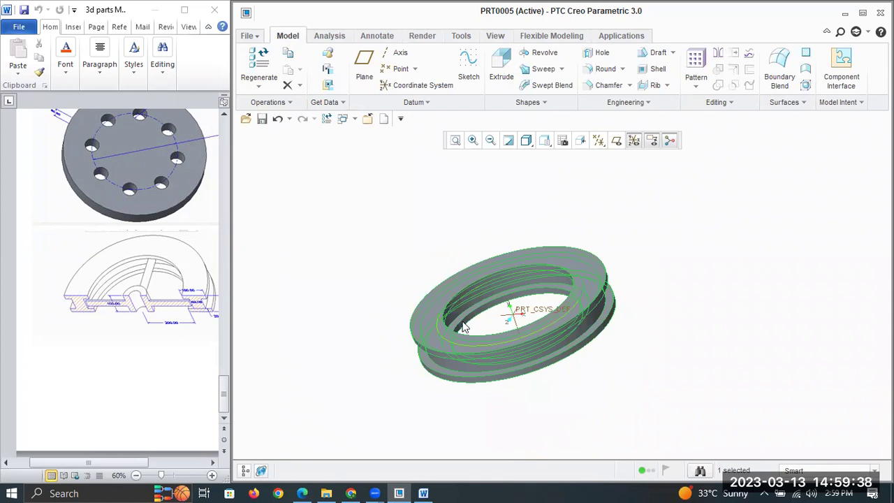
{"action": "scroll", "coordinate": [518, 294], "scroll_direction": "down", "scroll_amount": 3}
{"action": "middle_click_drag", "start_coordinate": [522, 299], "coordinate": [524, 303]}
{"action": "scroll", "coordinate": [524, 304], "scroll_direction": "up", "scroll_amount": 2}
{"action": "left_click", "coordinate": [654, 228]}
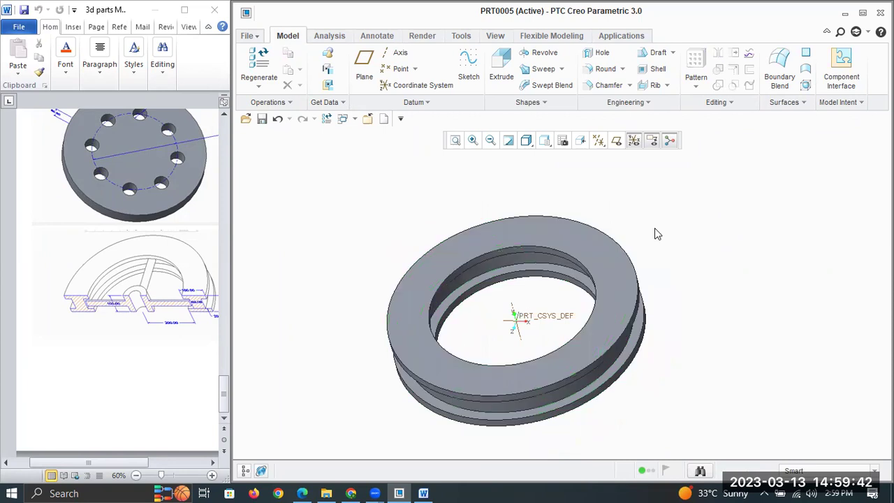
{"action": "left_click", "coordinate": [616, 140]}
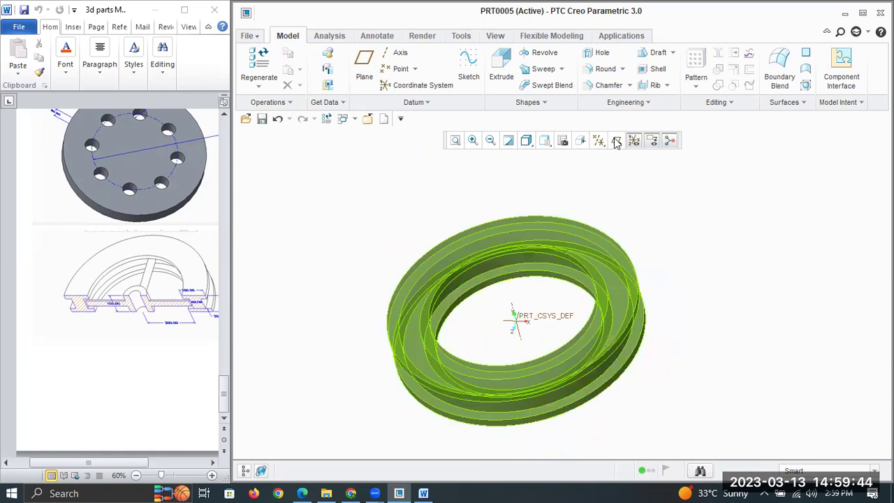
{"action": "left_click", "coordinate": [616, 140]}
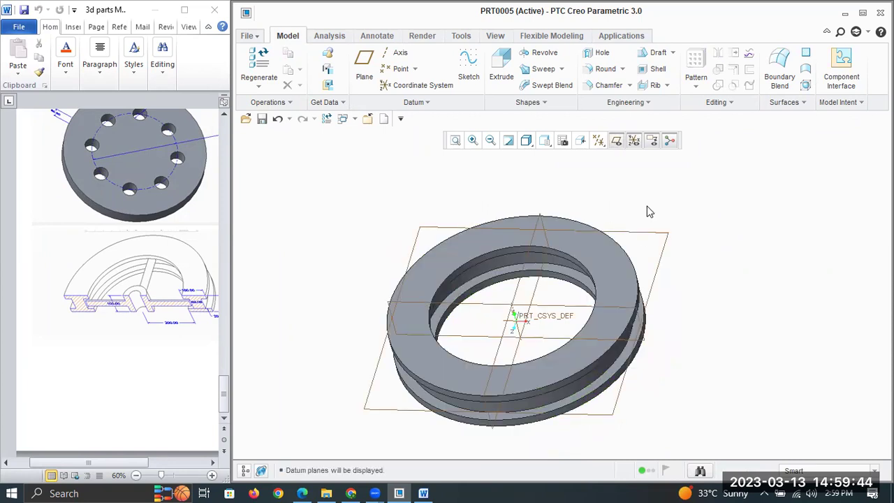
{"action": "left_click", "coordinate": [667, 237]}
{"action": "left_click", "coordinate": [501, 70]}
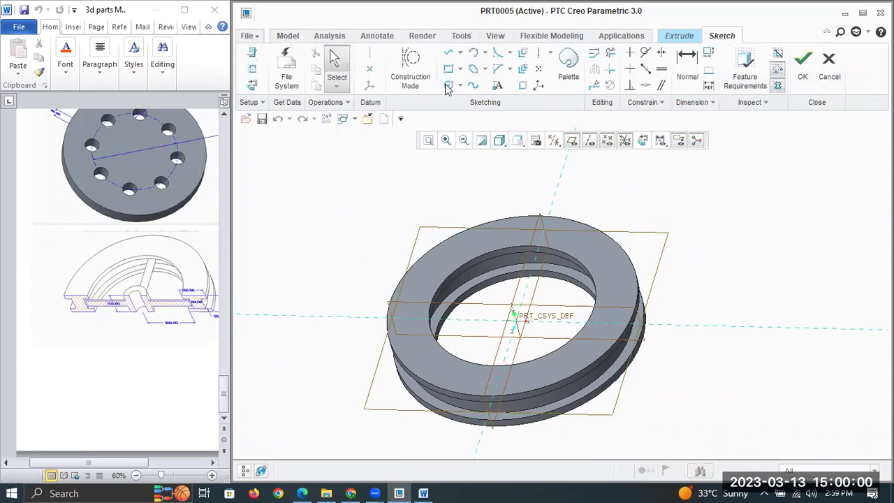
{"action": "left_click", "coordinate": [448, 85]}
{"action": "left_click", "coordinate": [642, 140]}
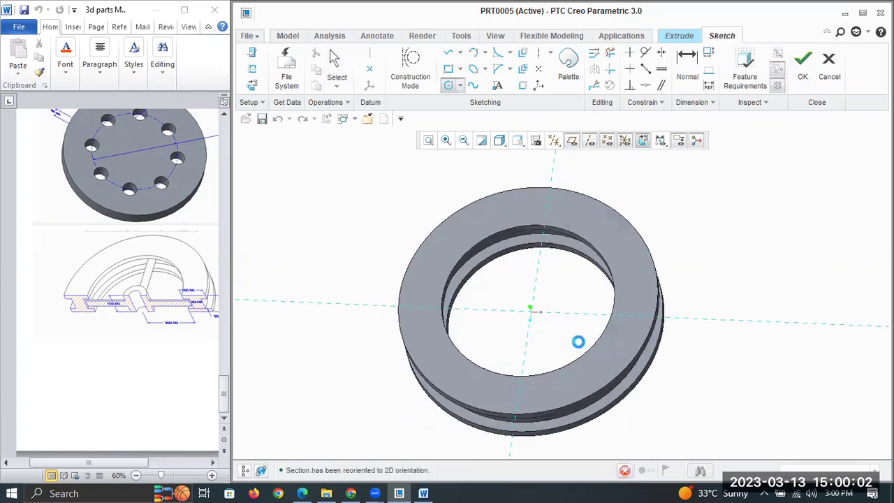
Step: Sketch two concentric circles at the rim's center, about 229 and 158 in diameter
{"action": "left_click", "coordinate": [562, 292]}
{"action": "left_click", "coordinate": [622, 269]}
{"action": "left_click", "coordinate": [607, 275]}
{"action": "left_click", "coordinate": [563, 292]}
{"action": "left_click", "coordinate": [595, 285]}
{"action": "middle_click", "coordinate": [662, 251]}
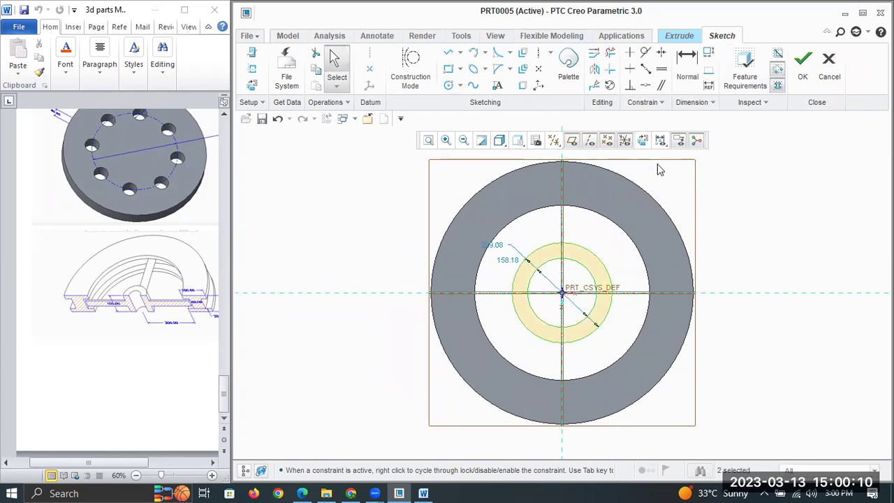
Step: Hide the datum planes and dimension the smaller circle with a radius of 50
{"action": "left_click", "coordinate": [571, 140]}
{"action": "left_click", "coordinate": [682, 71]}
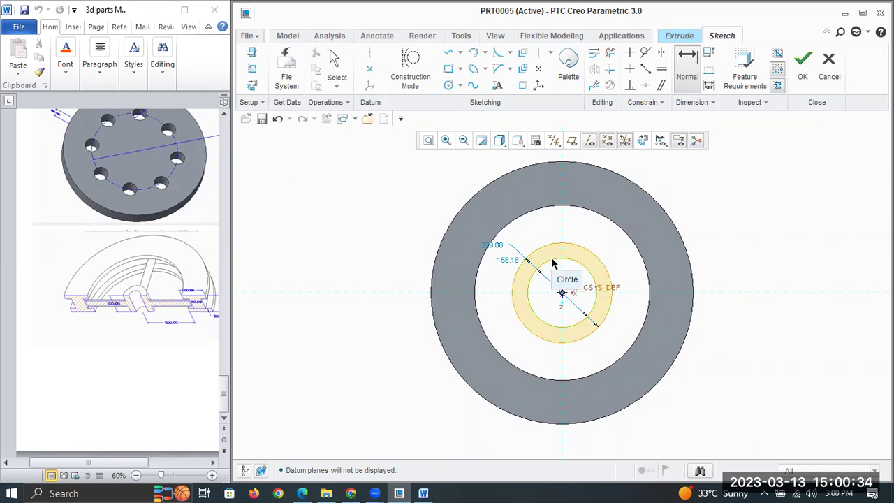
{"action": "double_click", "coordinate": [584, 279]}
{"action": "type", "text": "50"}
{"action": "key", "text": "Return"}
Step: Set the other concentric circle's diameter to 80 so that it forms the hub's bore
{"action": "double_click", "coordinate": [493, 244]}
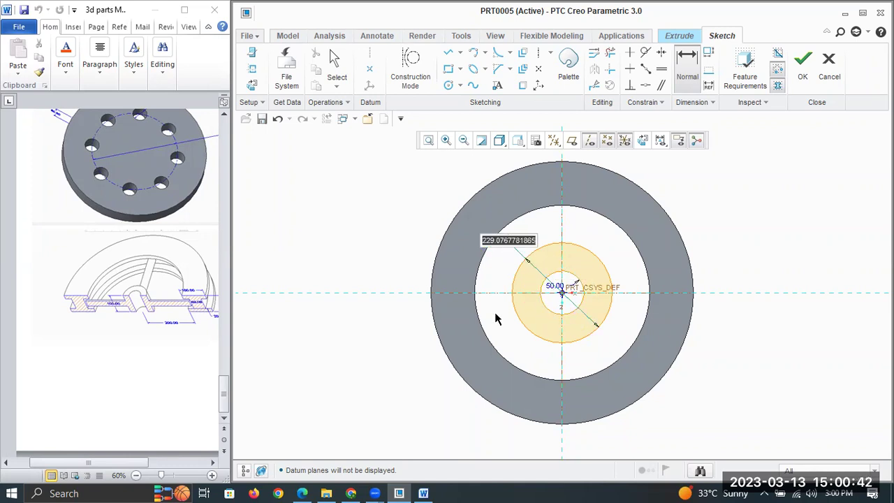
{"action": "type", "text": "70"}
{"action": "key", "text": "Return"}
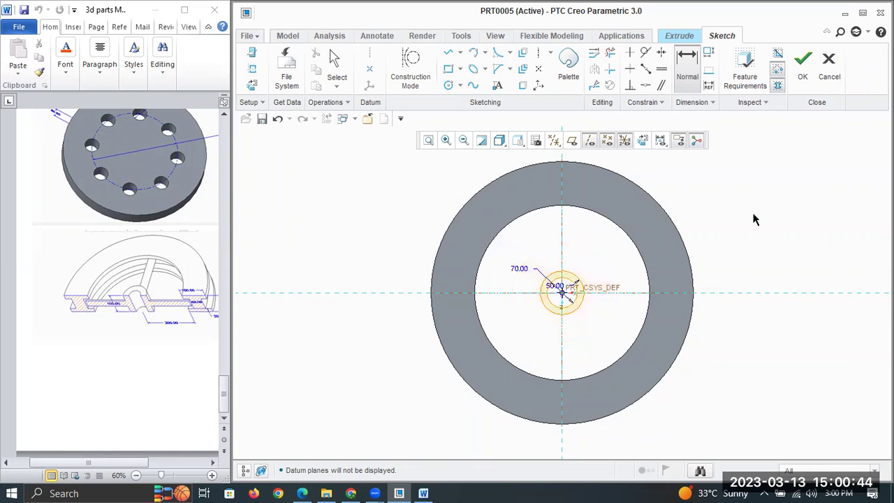
{"action": "double_click", "coordinate": [520, 269]}
{"action": "type", "text": "80"}
{"action": "key", "text": "Return"}
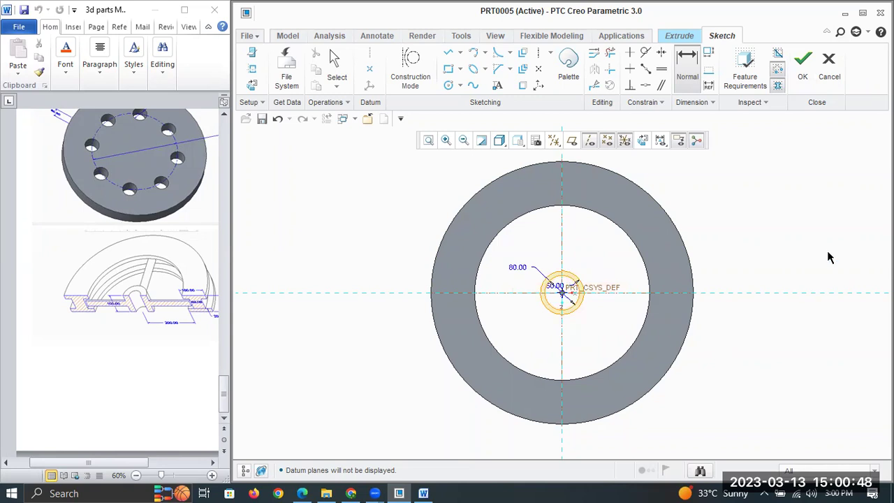
Step: Finish the hub sketch and extrude it symmetrically about the sketch plane to a total depth of 100
{"action": "left_click", "coordinate": [803, 66]}
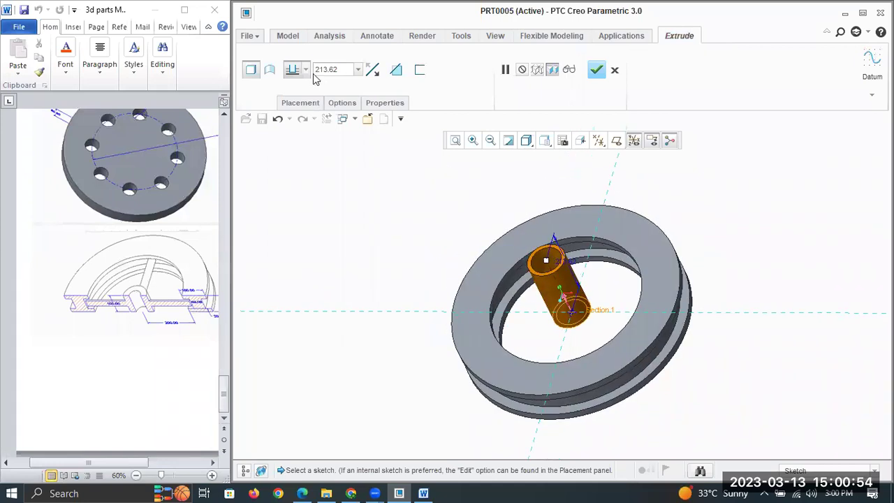
{"action": "left_click", "coordinate": [305, 69]}
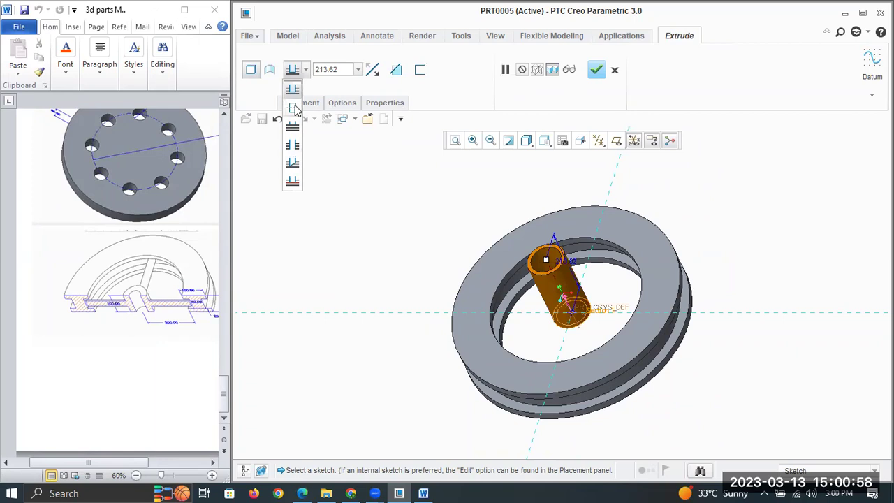
{"action": "left_click", "coordinate": [293, 108]}
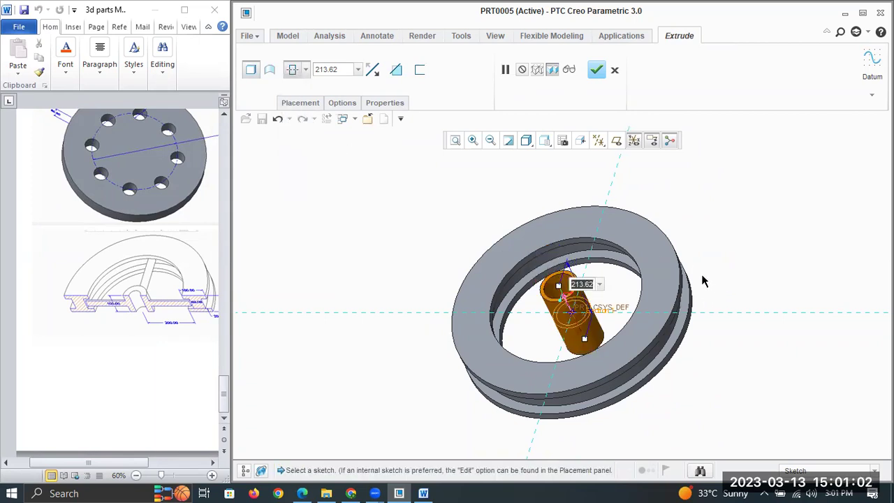
{"action": "type", "text": "100"}
{"action": "key", "text": "Return"}
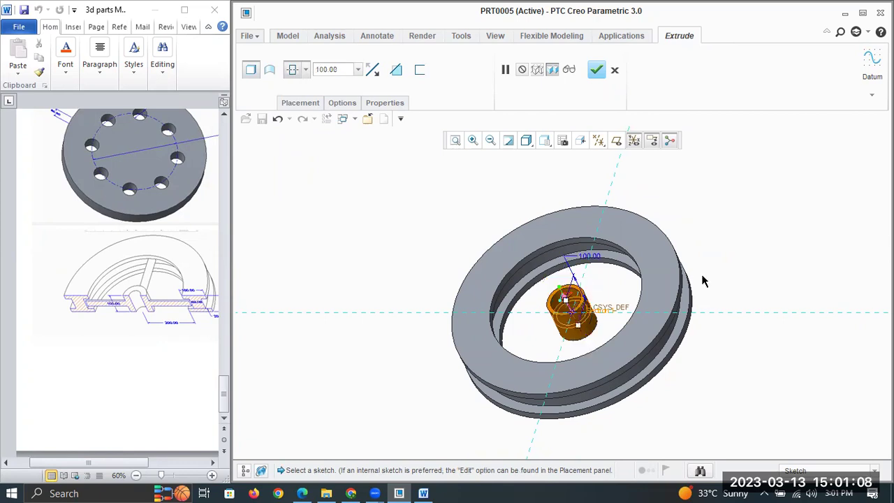
{"action": "middle_click", "coordinate": [677, 327]}
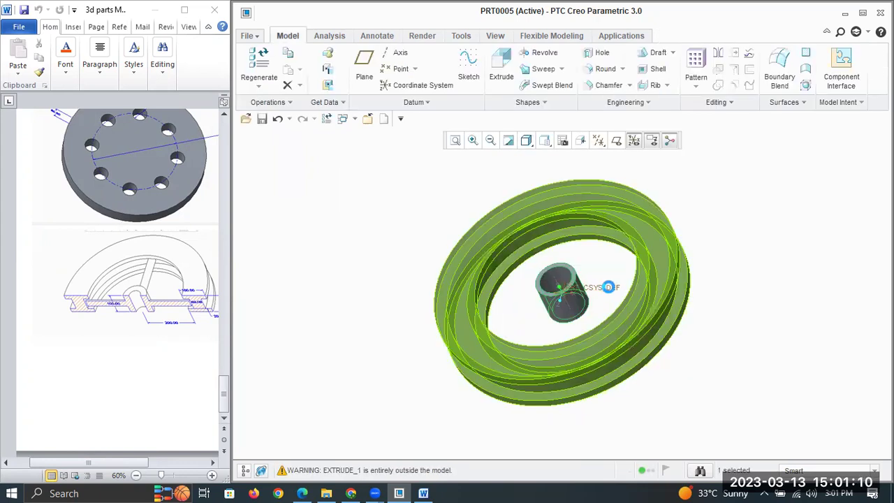
Step: Show the datum planes and start a sketch on the upright plane that contains the wheel's axis
{"action": "middle_click_drag", "start_coordinate": [605, 291], "coordinate": [633, 297]}
{"action": "scroll", "coordinate": [628, 295], "scroll_direction": "down", "scroll_amount": 2}
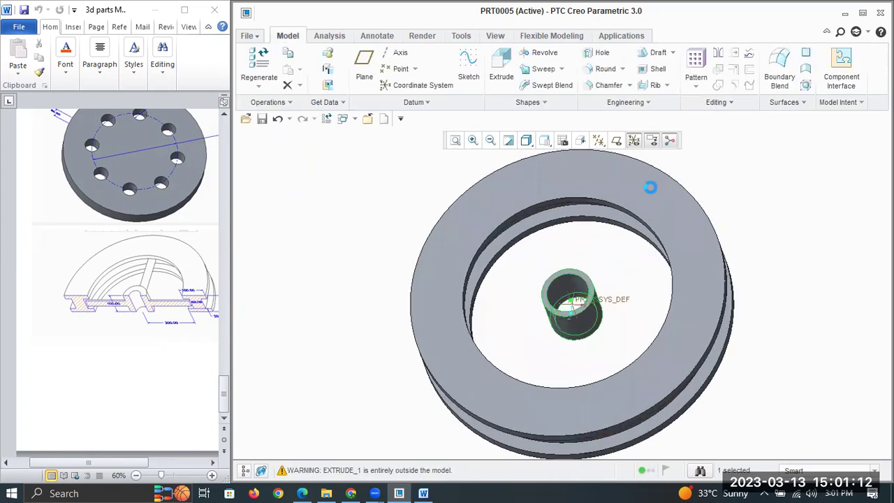
{"action": "scroll", "coordinate": [614, 292], "scroll_direction": "up", "scroll_amount": 1}
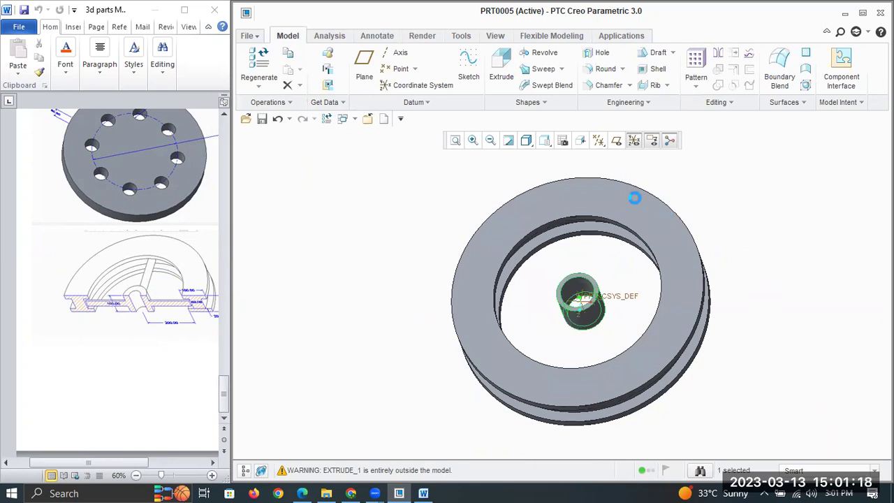
{"action": "left_click", "coordinate": [615, 141]}
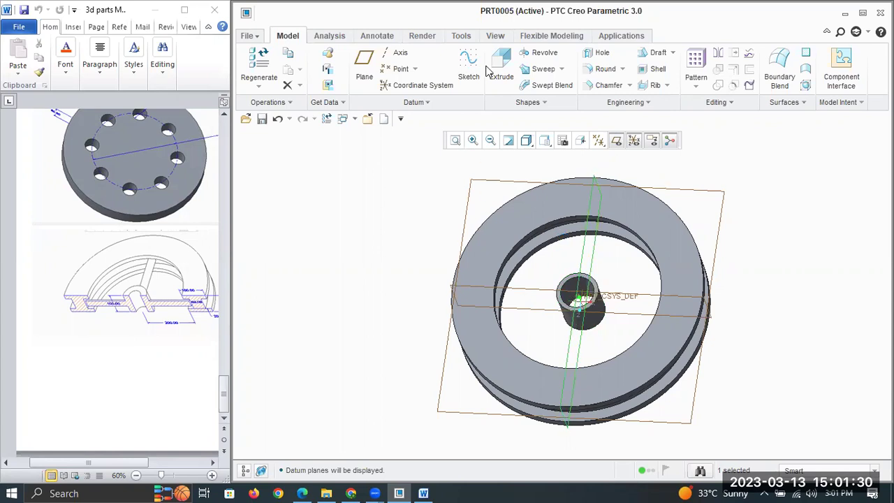
{"action": "left_click", "coordinate": [649, 141]}
{"action": "left_click", "coordinate": [468, 66]}
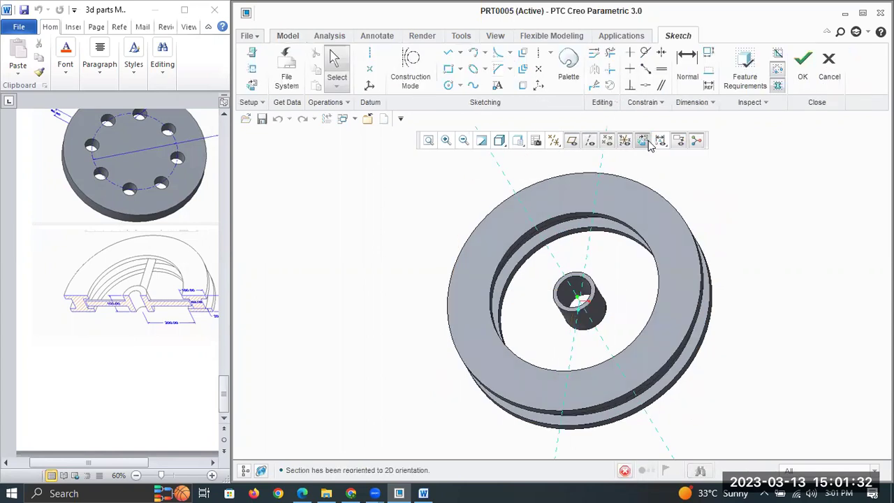
Step: Hide the datum planes and check the model in Hidden Line display, returning it to Shading With Edges
{"action": "left_click", "coordinate": [499, 141]}
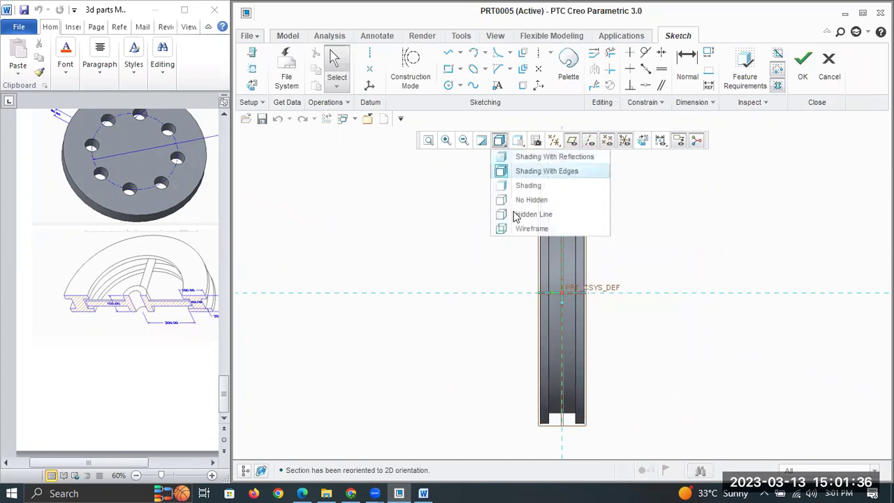
{"action": "left_click", "coordinate": [534, 214]}
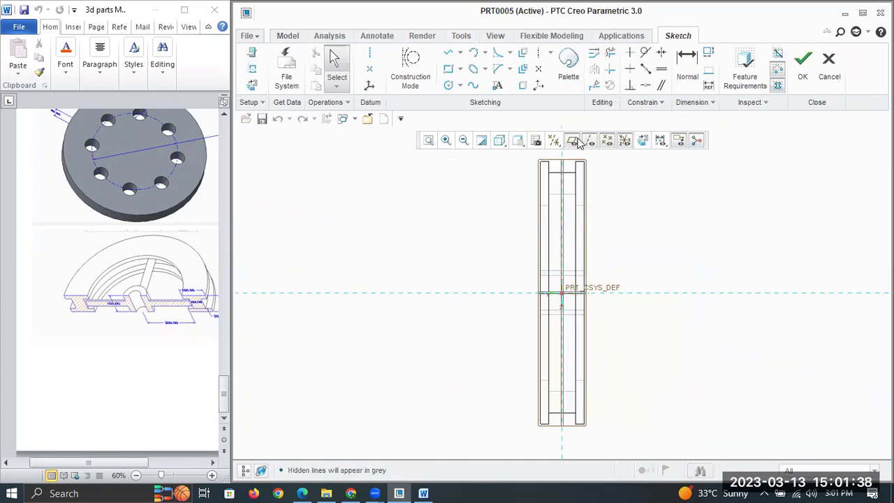
{"action": "scroll", "coordinate": [630, 278], "scroll_direction": "down", "scroll_amount": 1}
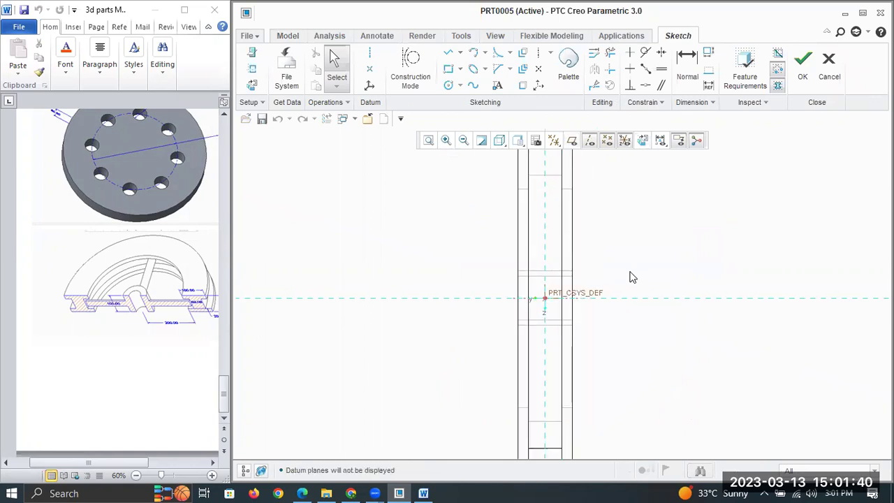
{"action": "left_click", "coordinate": [504, 143]}
{"action": "left_click", "coordinate": [520, 175]}
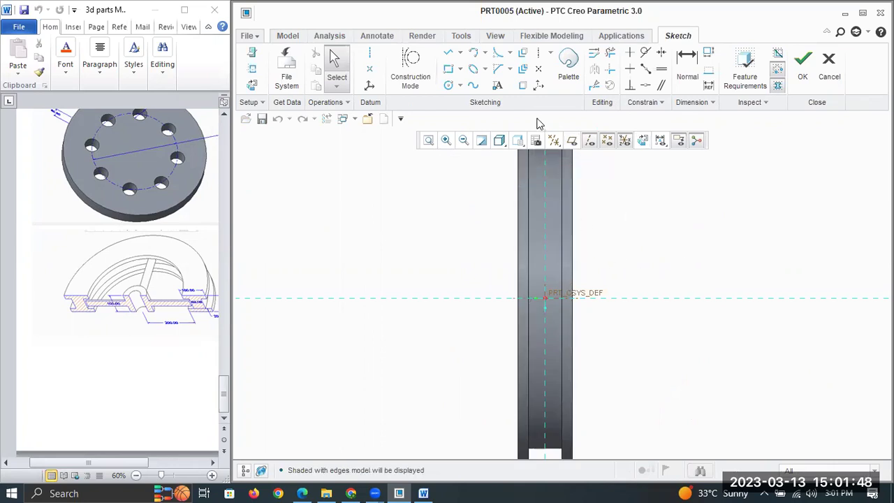
Step: Sketch a circle centred on the wheel's origin, set its diameter to 35, and finish the sketch
{"action": "left_click", "coordinate": [451, 91]}
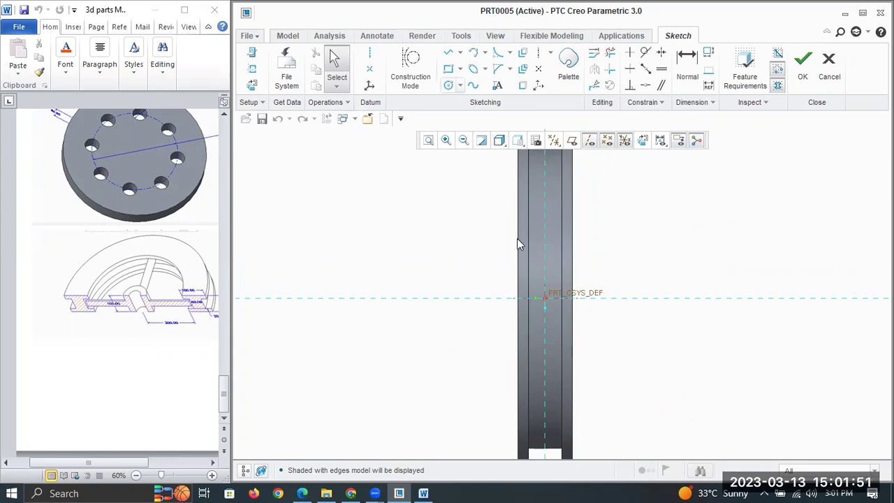
{"action": "left_click", "coordinate": [545, 299]}
{"action": "left_click", "coordinate": [591, 282]}
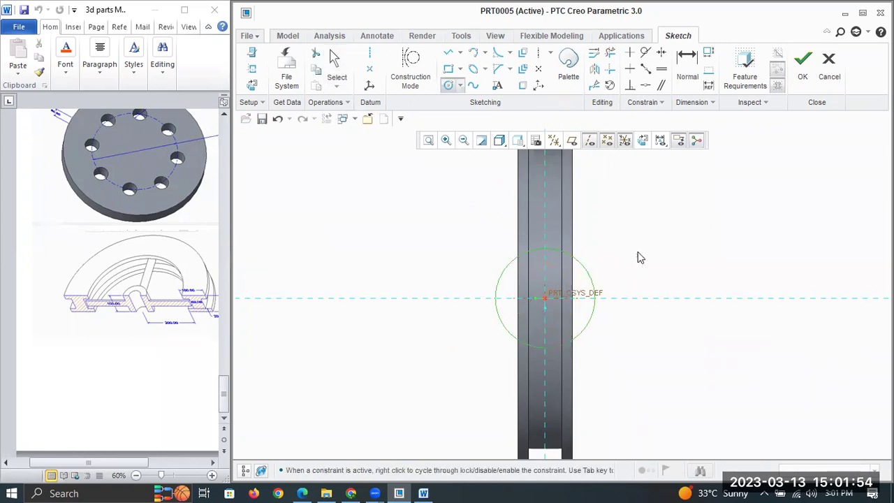
{"action": "middle_click", "coordinate": [638, 251]}
{"action": "double_click", "coordinate": [475, 252]}
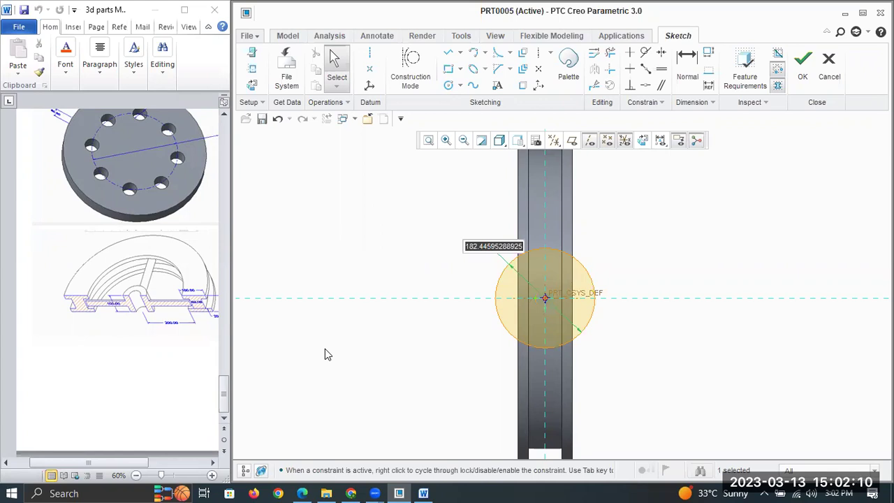
{"action": "type", "text": "35"}
{"action": "key", "text": "Return"}
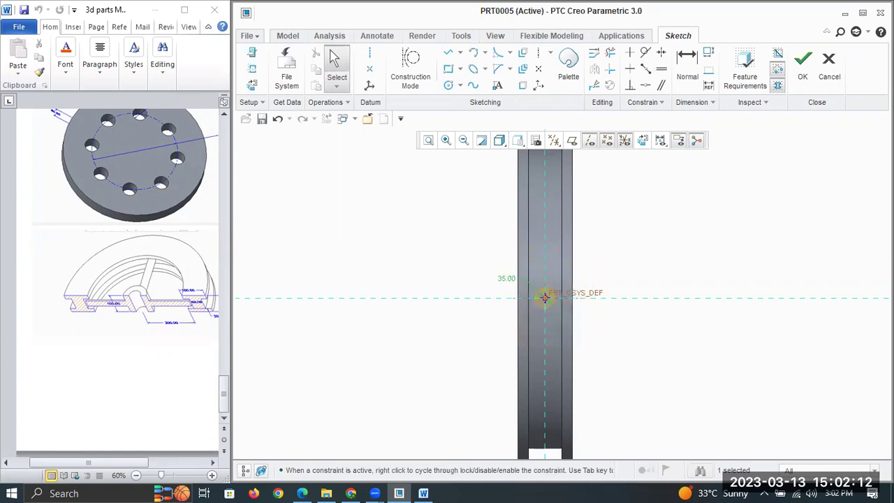
{"action": "left_click", "coordinate": [802, 62]}
Step: Extrude the circle as a solid spoke, using the To Selected depth option with the rim's inner cylindrical surface as its limit
{"action": "middle_click_drag", "start_coordinate": [649, 243], "coordinate": [710, 239]}
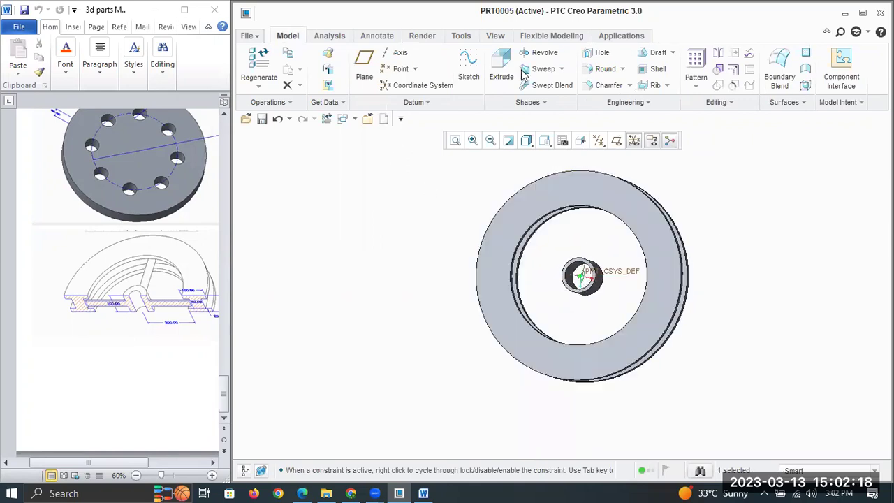
{"action": "left_click", "coordinate": [501, 66]}
{"action": "middle_click_drag", "start_coordinate": [726, 262], "coordinate": [641, 293]}
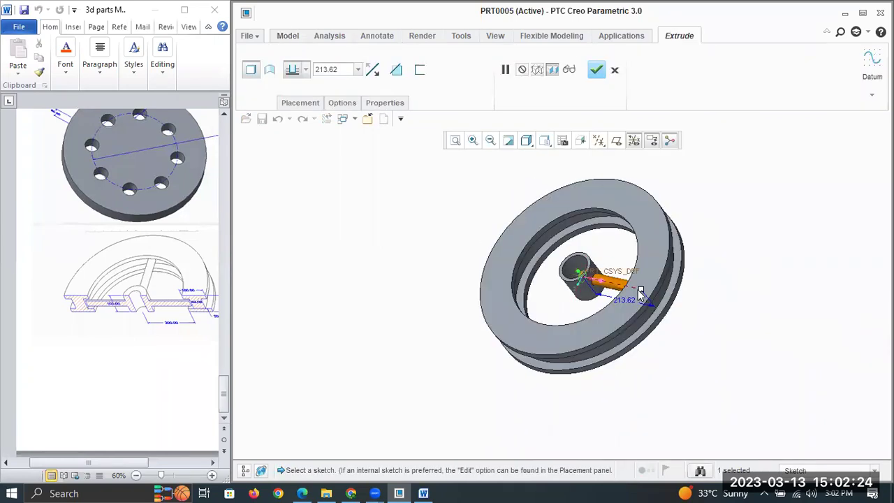
{"action": "mouse_move", "coordinate": [647, 291]}
{"action": "left_mouse_down"}
{"action": "mouse_move", "coordinate": [663, 301]}
{"action": "mouse_move", "coordinate": [643, 292]}
{"action": "left_mouse_up"}
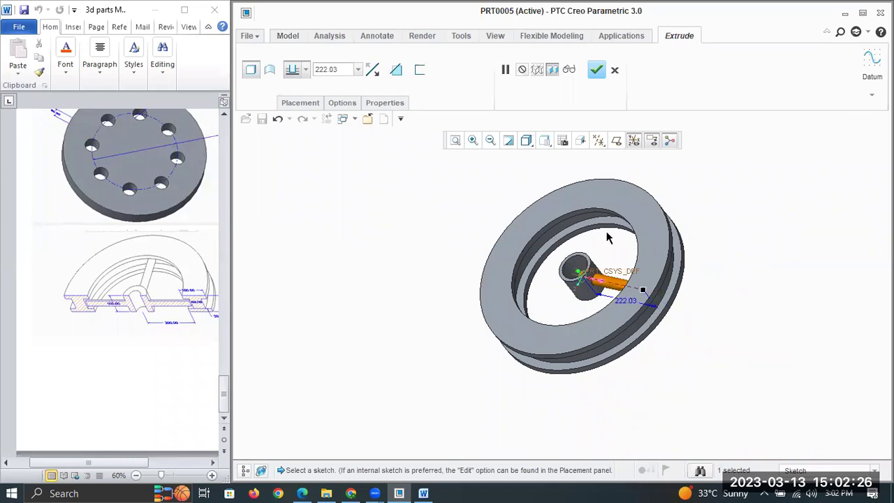
{"action": "middle_click_drag", "start_coordinate": [654, 246], "coordinate": [615, 252]}
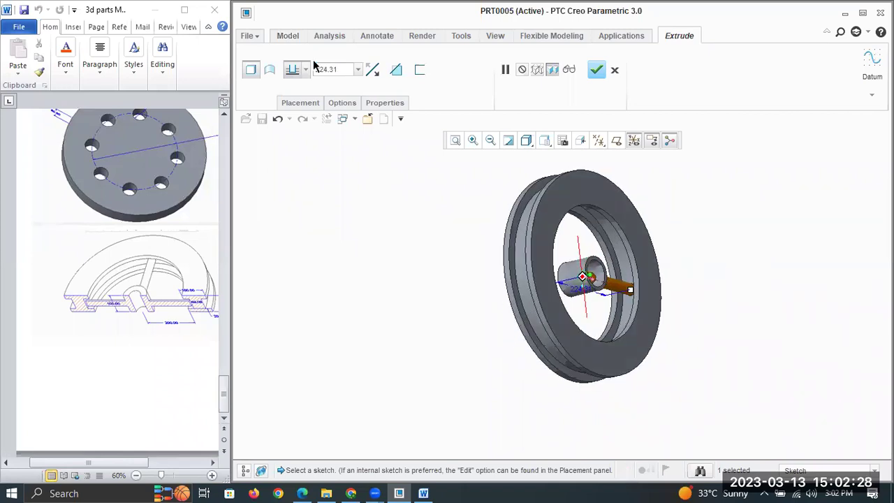
{"action": "left_click", "coordinate": [306, 74]}
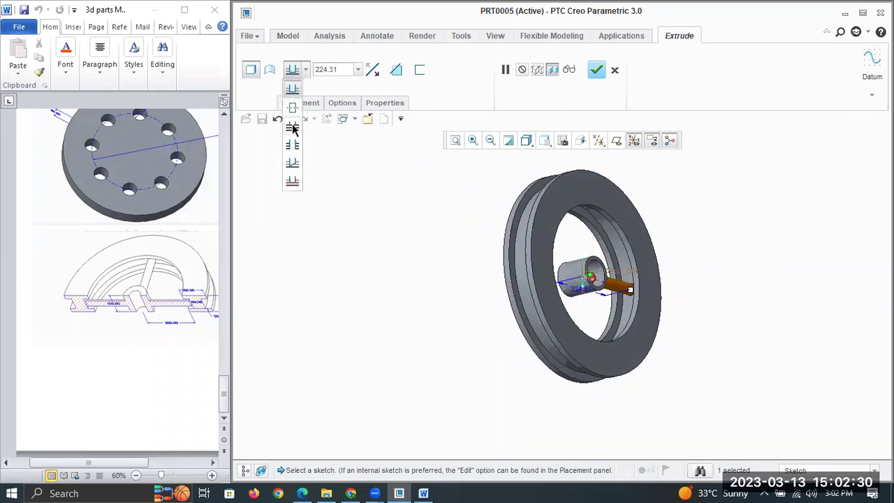
{"action": "left_click", "coordinate": [292, 126]}
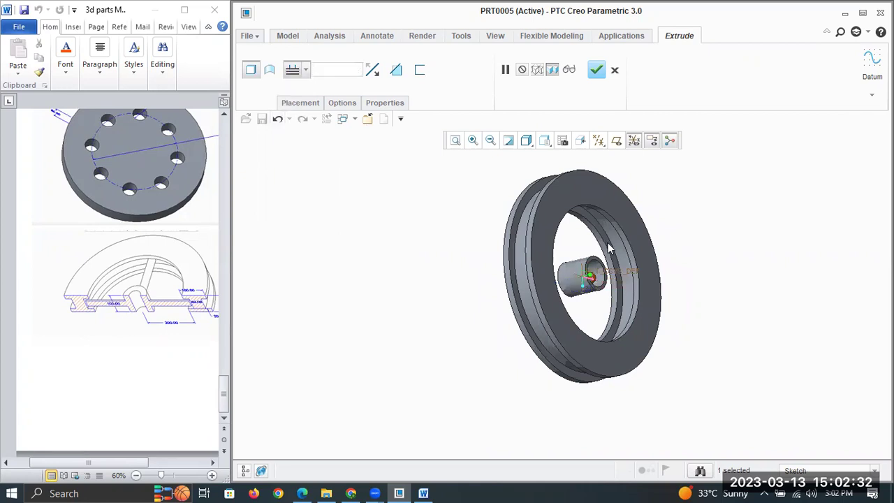
{"action": "left_click", "coordinate": [311, 70]}
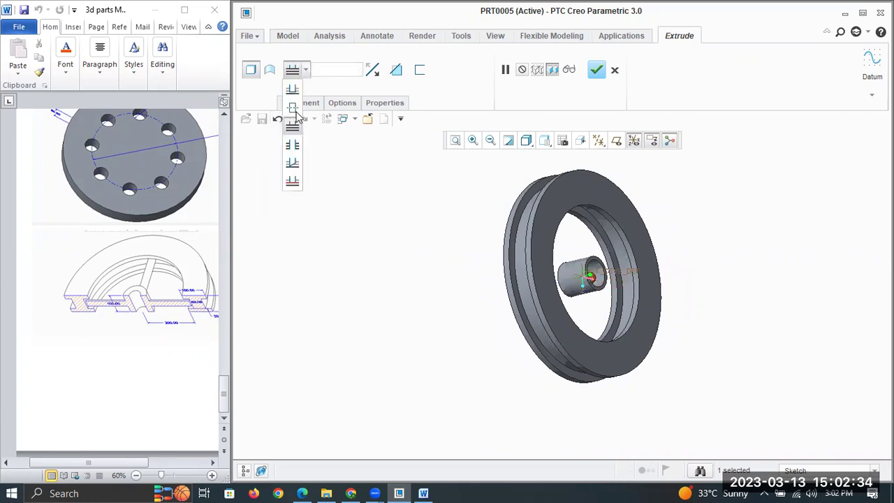
{"action": "left_click", "coordinate": [294, 181]}
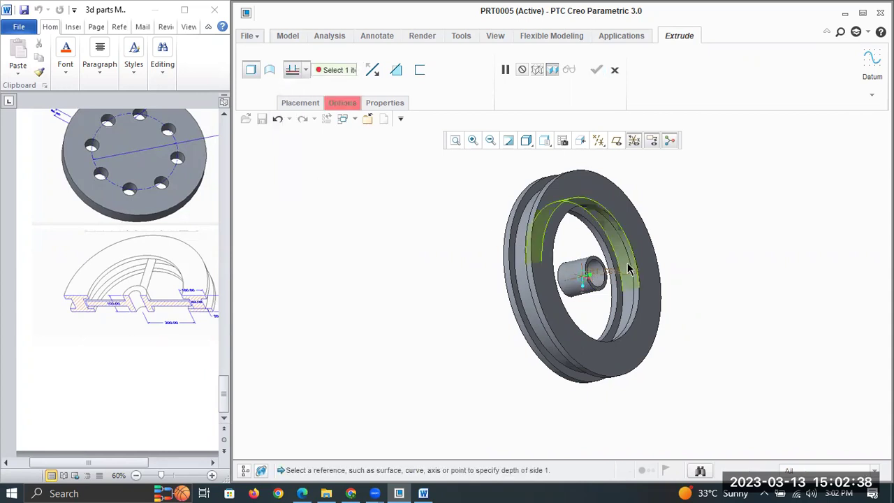
{"action": "left_click", "coordinate": [670, 288]}
{"action": "middle_click_drag", "start_coordinate": [667, 267], "coordinate": [635, 264]}
{"action": "left_click", "coordinate": [594, 70]}
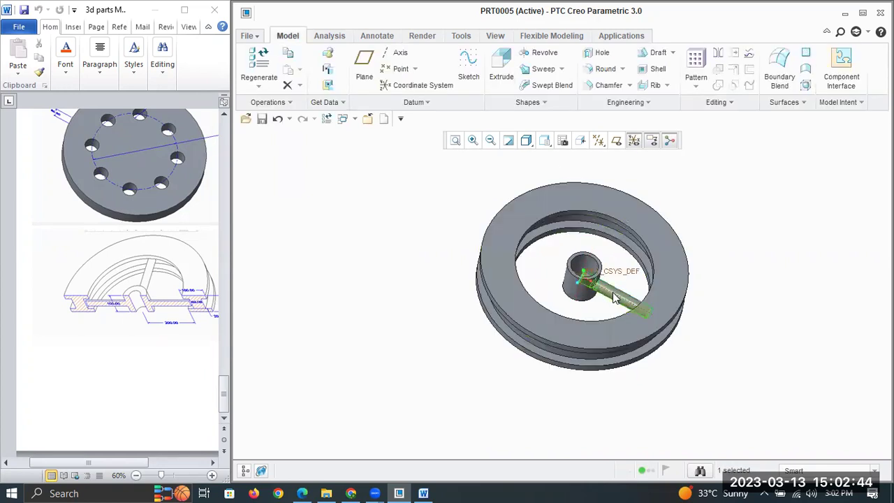
Step: Start an Axis pattern of the spoke around the wheel's central axis
{"action": "left_click", "coordinate": [694, 56]}
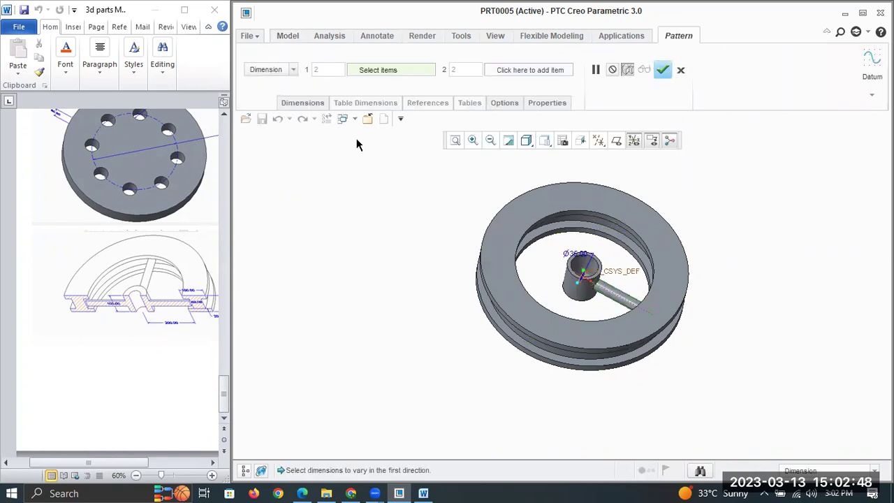
{"action": "left_click", "coordinate": [282, 71]}
{"action": "left_click", "coordinate": [269, 109]}
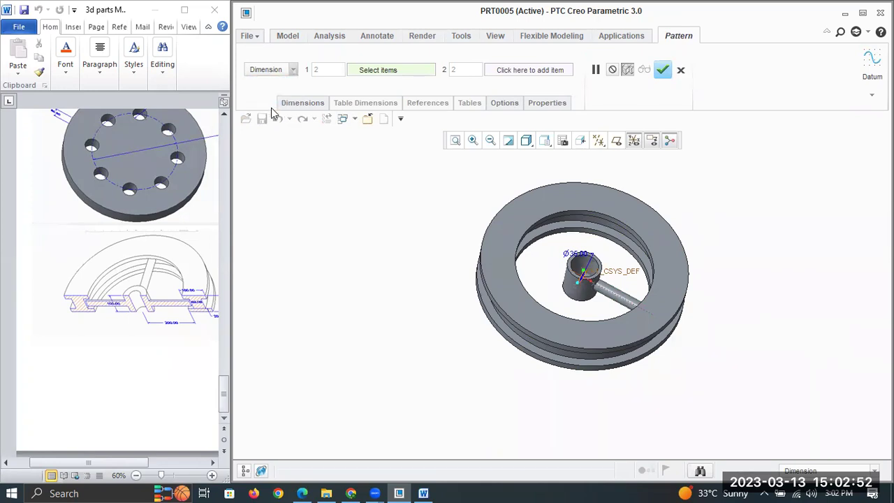
{"action": "left_click", "coordinate": [600, 142]}
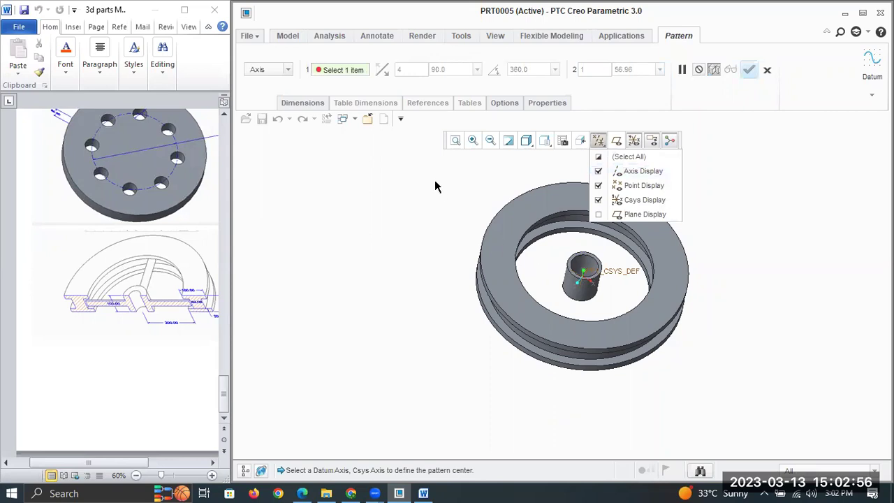
{"action": "left_click", "coordinate": [589, 285]}
{"action": "scroll", "coordinate": [614, 285], "scroll_direction": "up", "scroll_amount": 5}
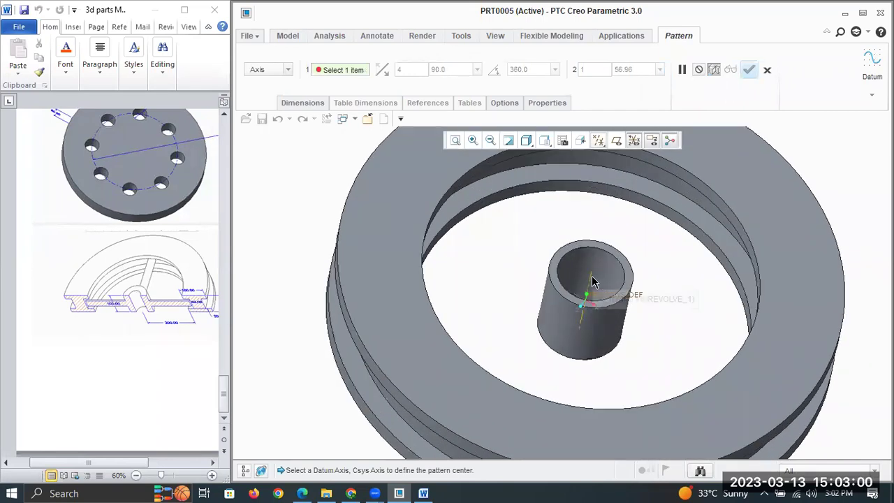
{"action": "left_click", "coordinate": [592, 281]}
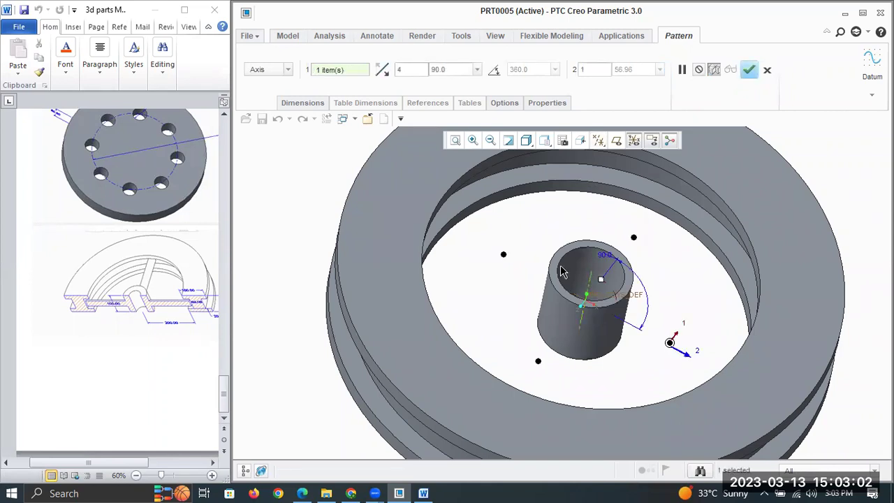
Step: Set the pattern to 7 spokes spaced equally over 360 degrees and complete it
{"action": "scroll", "coordinate": [559, 273], "scroll_direction": "down", "scroll_amount": 2}
{"action": "middle_click_drag", "start_coordinate": [593, 278], "coordinate": [589, 296]}
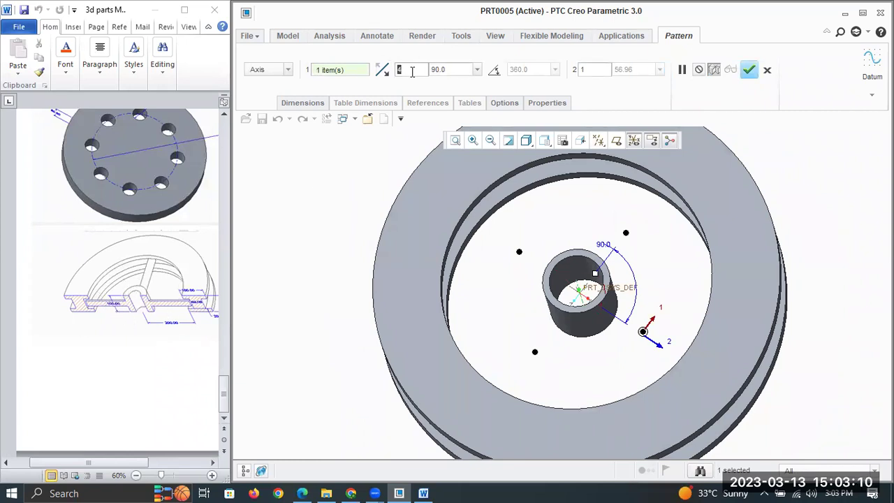
{"action": "type", "text": "7"}
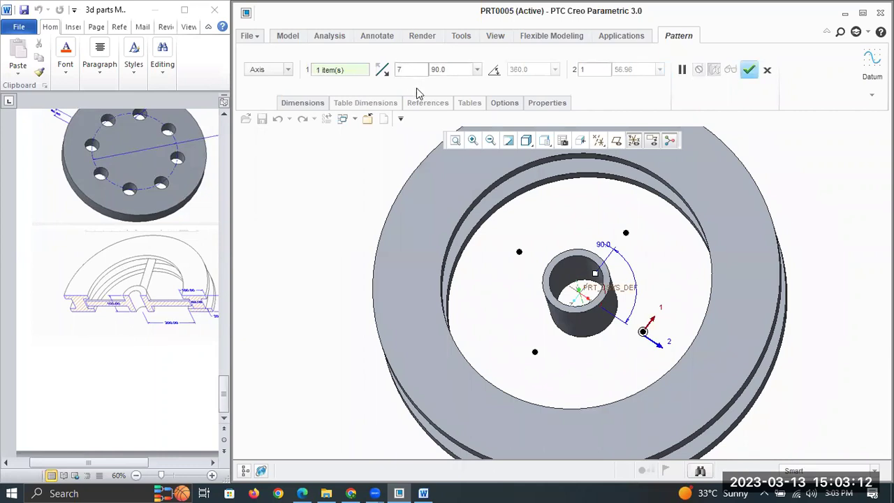
{"action": "left_click", "coordinate": [494, 71]}
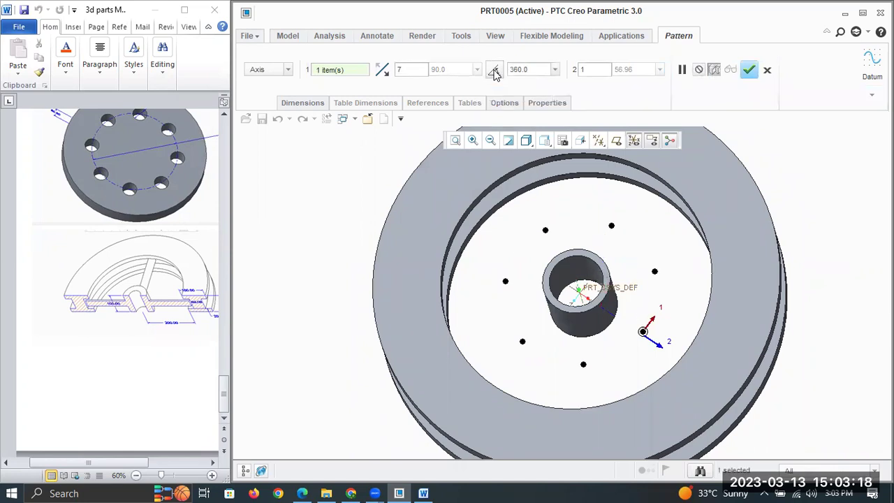
{"action": "middle_click", "coordinate": [543, 279]}
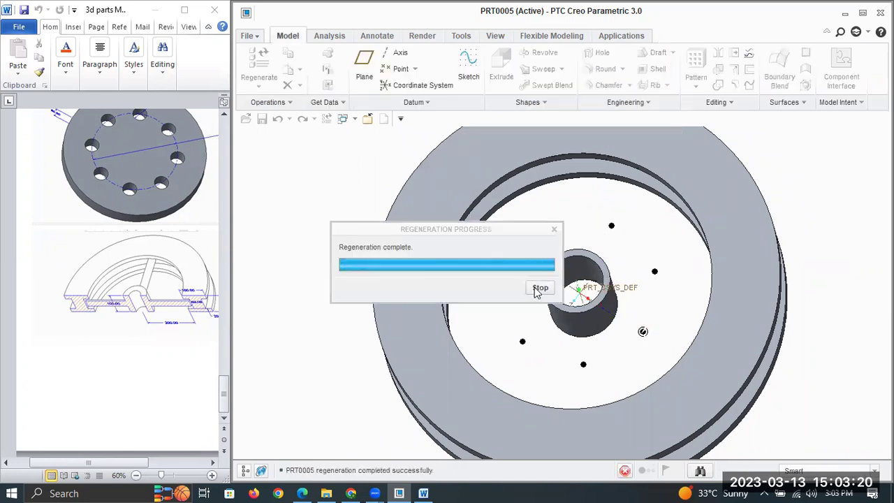
Step: Start a new extrusion with its sketch on the hub's annular end face, viewed in 2D sketch orientation
{"action": "scroll", "coordinate": [562, 281], "scroll_direction": "down", "scroll_amount": 2}
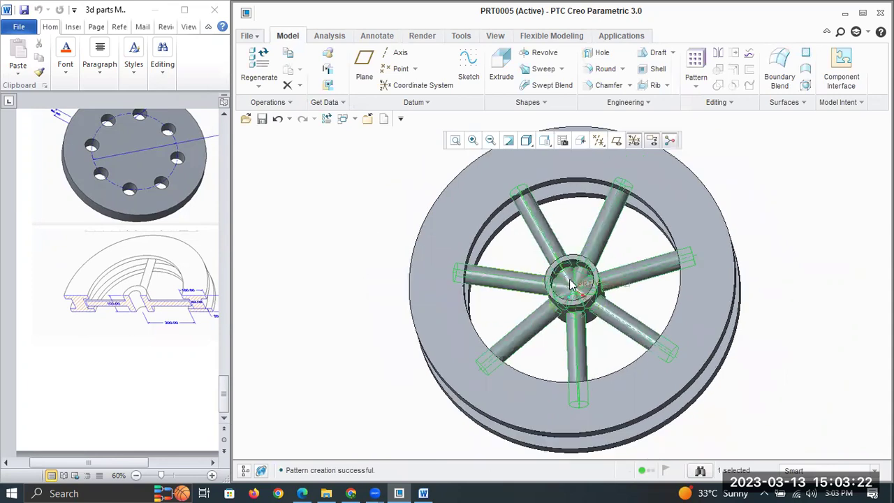
{"action": "middle_click_drag", "start_coordinate": [574, 285], "coordinate": [575, 285]}
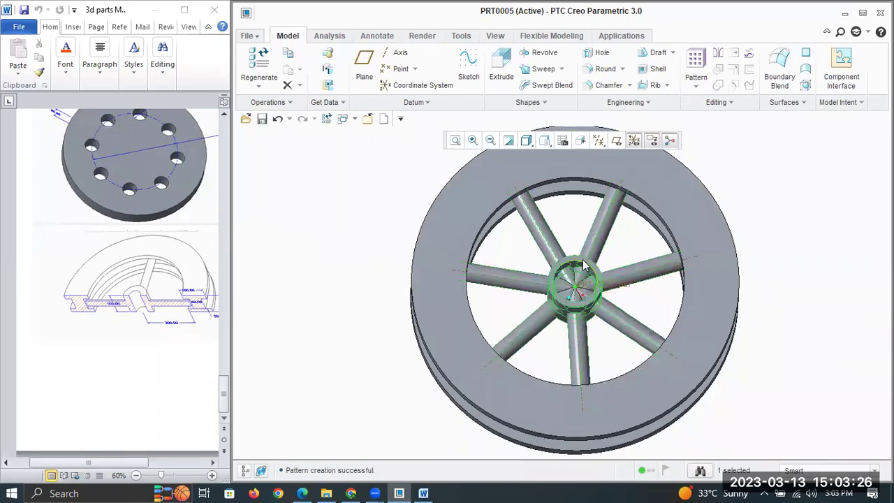
{"action": "scroll", "coordinate": [585, 263], "scroll_direction": "up", "scroll_amount": 5}
{"action": "left_click", "coordinate": [584, 269]}
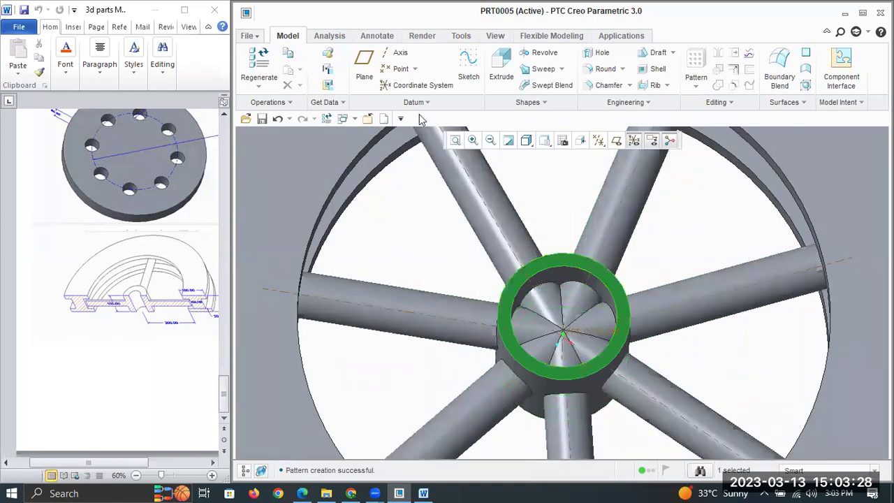
{"action": "left_click", "coordinate": [501, 66]}
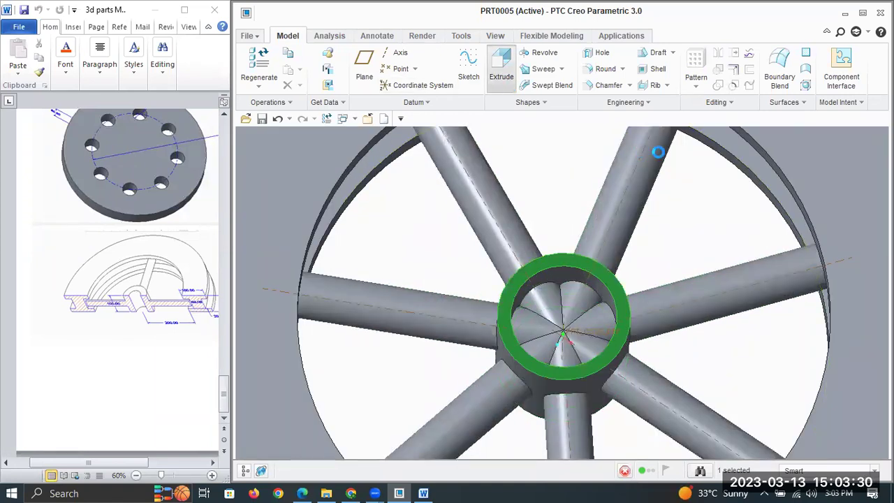
{"action": "left_click", "coordinate": [663, 160]}
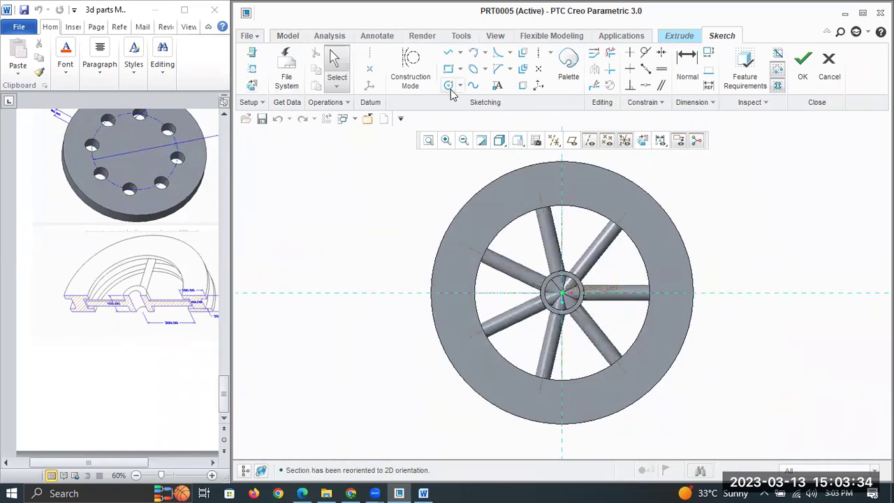
{"action": "left_click", "coordinate": [449, 85]}
{"action": "left_click", "coordinate": [562, 295]}
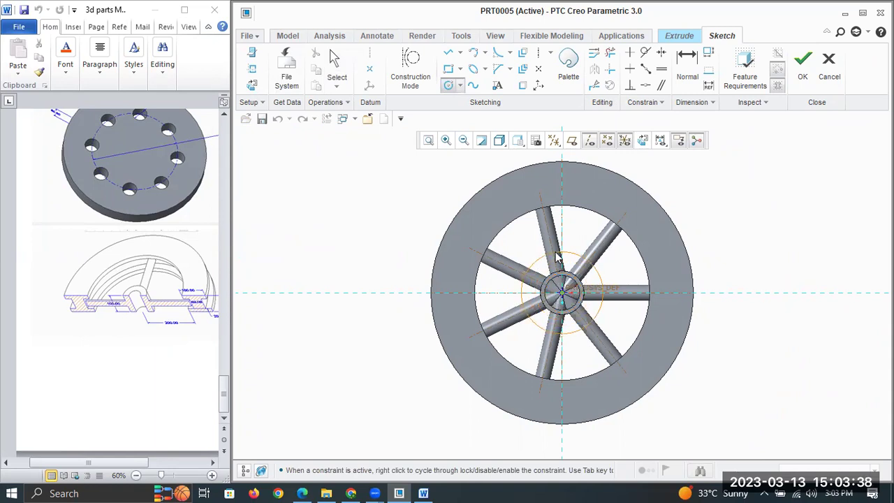
{"action": "left_click", "coordinate": [565, 256]}
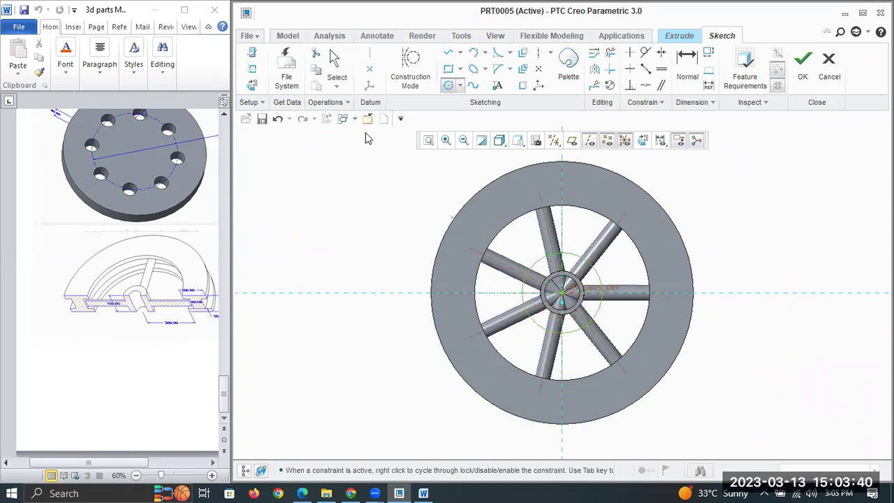
{"action": "middle_click_drag", "start_coordinate": [405, 193], "coordinate": [395, 198]}
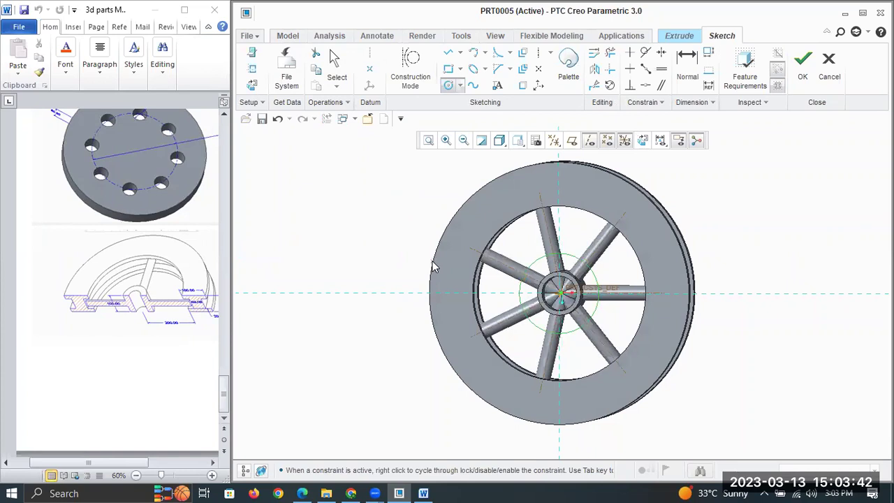
{"action": "key", "text": "ctrl+z"}
Step: Reorient the sketch to face the screen and add the hub's inner cylindrical surface as a sketch reference
{"action": "left_click", "coordinate": [643, 142]}
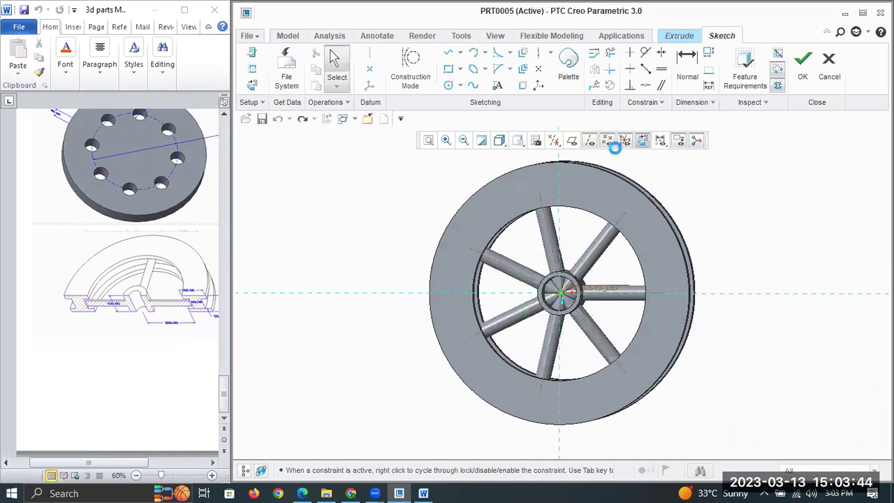
{"action": "left_click", "coordinate": [252, 71]}
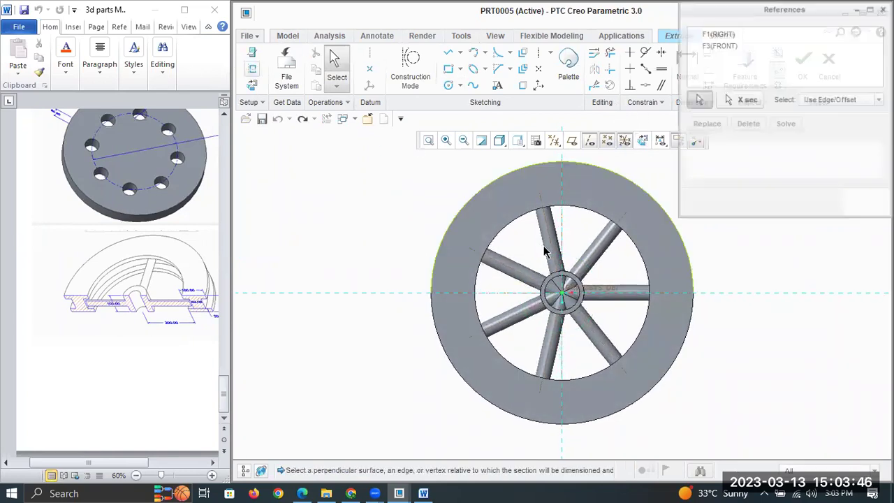
{"action": "scroll", "coordinate": [697, 319], "scroll_direction": "up", "scroll_amount": 3}
{"action": "left_click", "coordinate": [697, 319]}
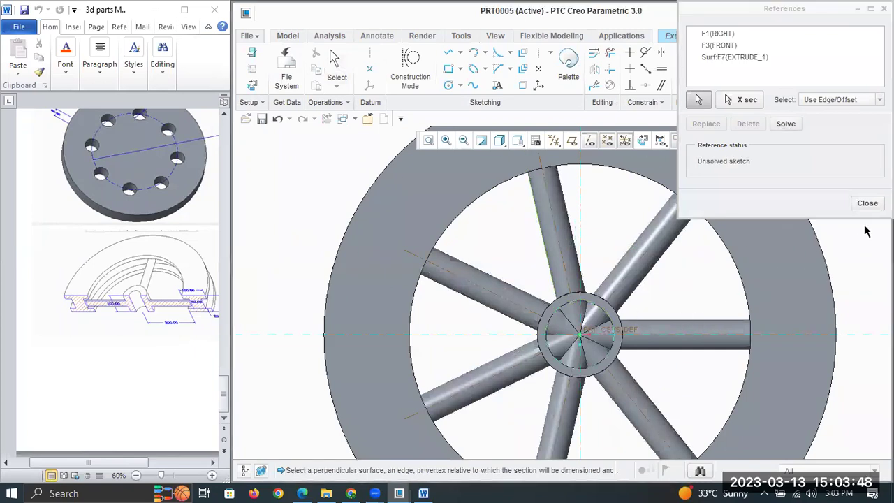
{"action": "left_click", "coordinate": [867, 203]}
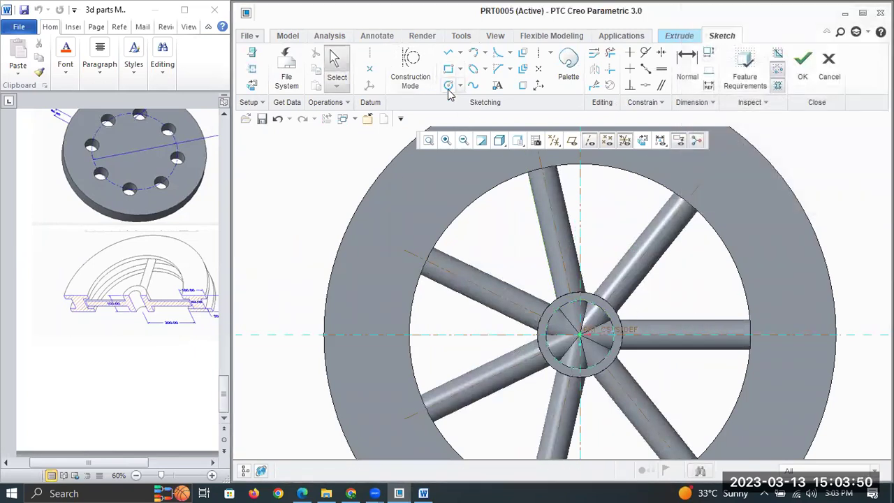
Step: Sketch a circle centred on the wheel's origin, coincident with the hub's bore edge, and finish the sketch
{"action": "left_click", "coordinate": [449, 85]}
{"action": "left_click", "coordinate": [580, 336]}
{"action": "left_click", "coordinate": [615, 329]}
{"action": "middle_click", "coordinate": [667, 297]}
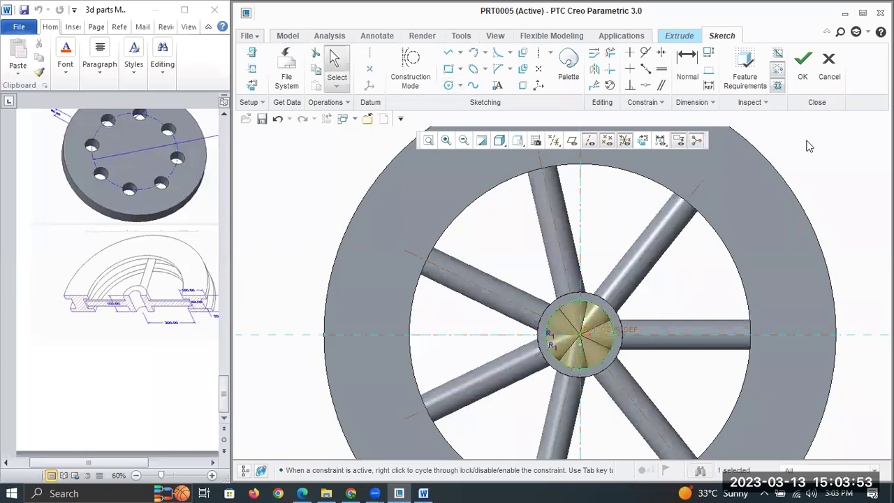
{"action": "left_click", "coordinate": [802, 63]}
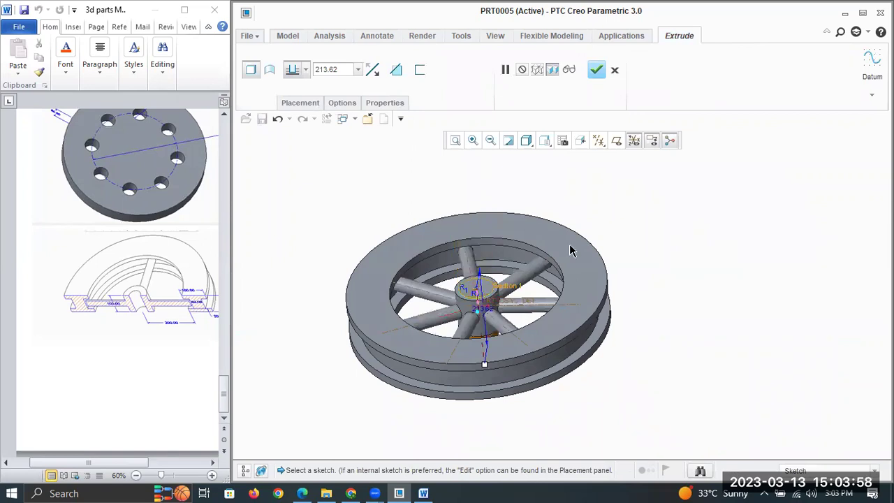
Step: Extrude the bore circle as a Remove Material cut through the hub, clearing the spoke ends, and complete the feature
{"action": "left_click", "coordinate": [396, 69]}
{"action": "middle_click_drag", "start_coordinate": [555, 238], "coordinate": [559, 217]}
{"action": "left_click", "coordinate": [614, 69]}
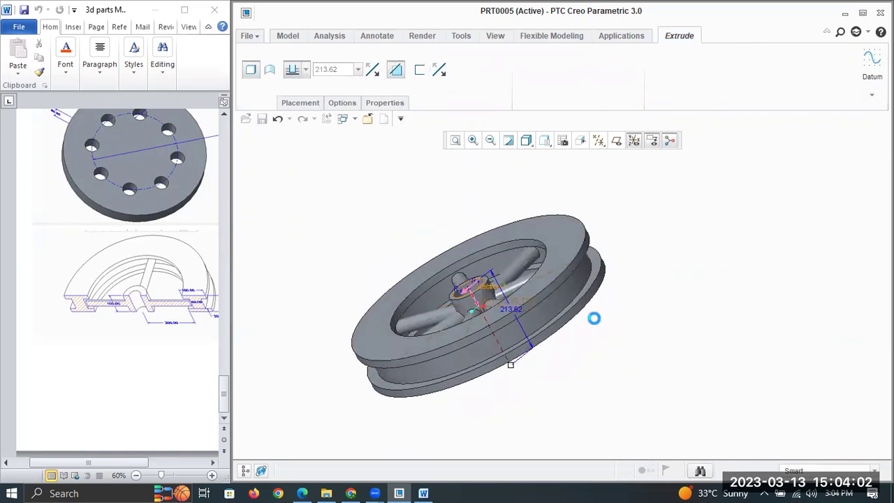
{"action": "middle_click_drag", "start_coordinate": [563, 376], "coordinate": [594, 401]}
{"action": "left_click", "coordinate": [722, 392]}
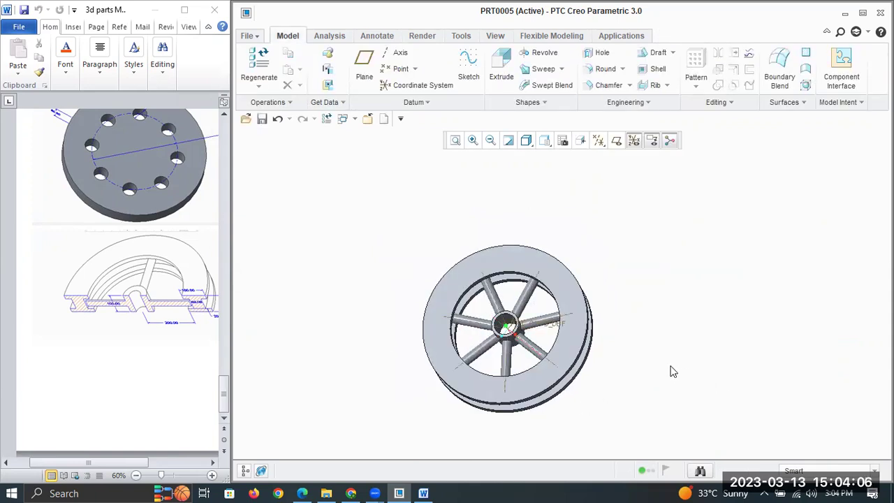
Step: Create a new planar cross section named A in the View Manager
{"action": "left_click", "coordinate": [561, 142]}
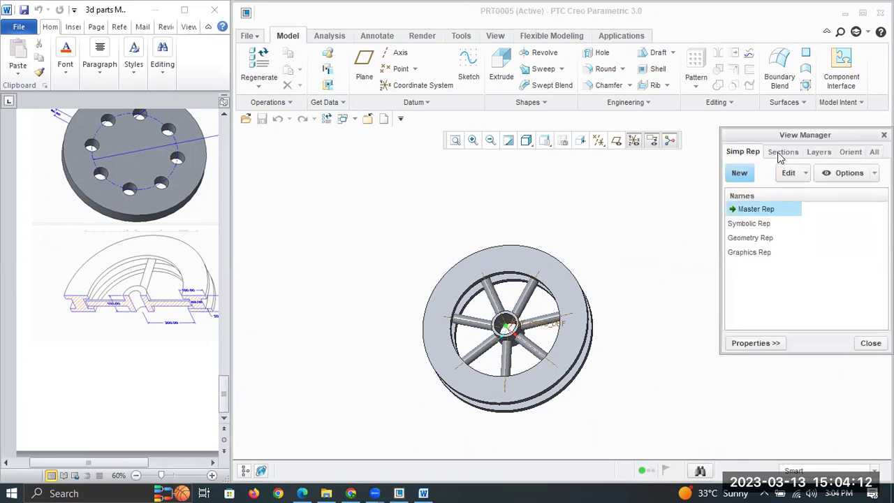
{"action": "left_click", "coordinate": [781, 152]}
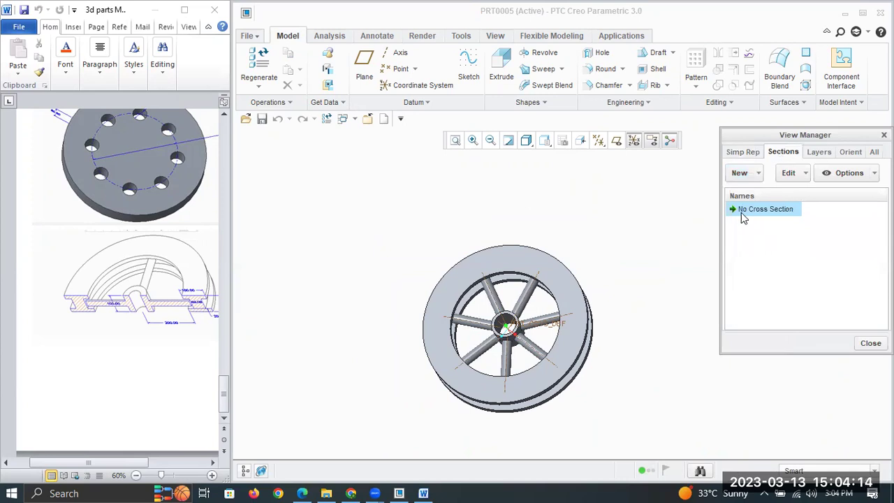
{"action": "left_click", "coordinate": [745, 174]}
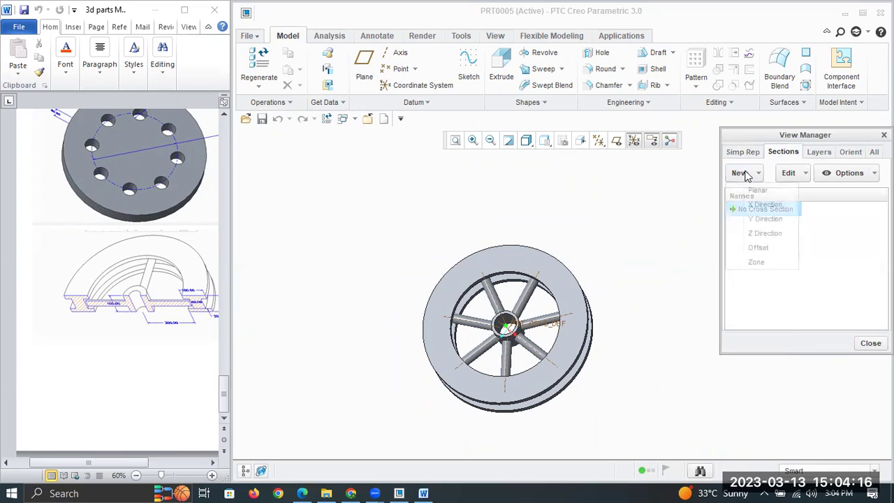
{"action": "left_click", "coordinate": [758, 192]}
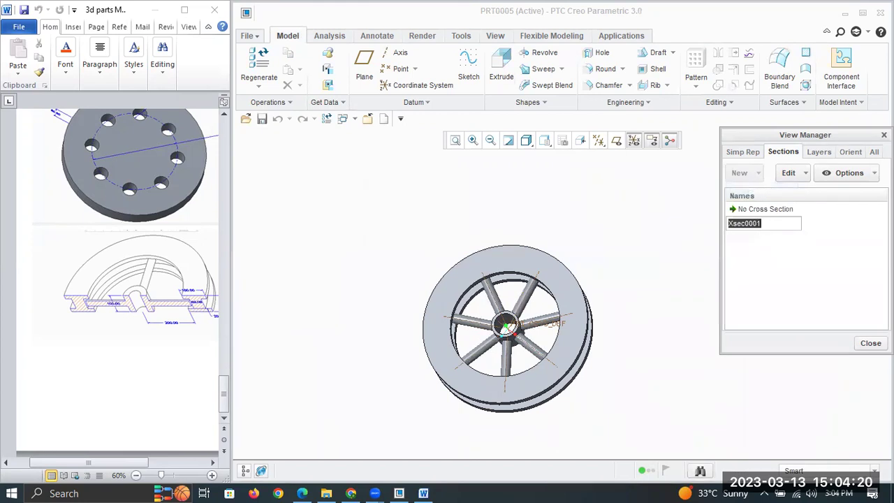
{"action": "type", "text": "A"}
{"action": "key", "text": "Return"}
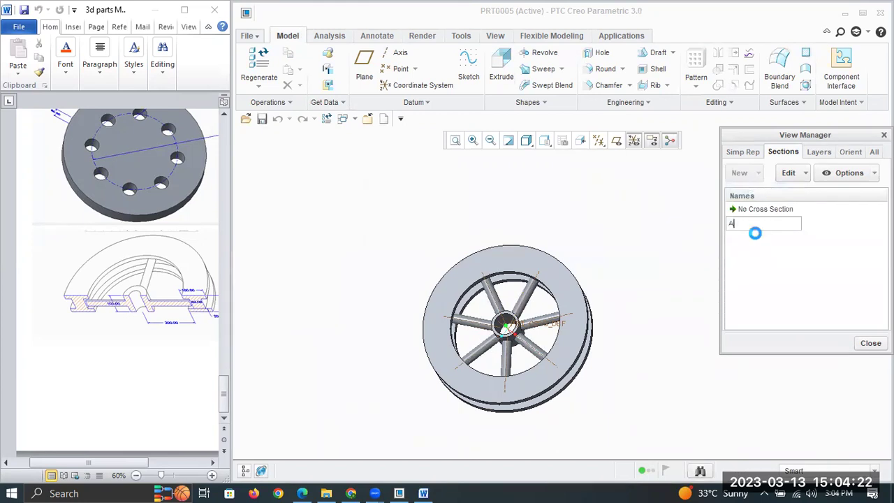
Step: Display the datum planes, place section A on the plane through the wheel's axis, turn on its hatching, and complete it
{"action": "left_click", "coordinate": [616, 141]}
{"action": "mouse_move", "coordinate": [625, 250]}
{"action": "middle_mouse_down"}
{"action": "mouse_move", "coordinate": [633, 250]}
{"action": "mouse_move", "coordinate": [618, 254]}
{"action": "middle_mouse_up"}
{"action": "scroll", "coordinate": [519, 319], "scroll_direction": "down", "scroll_amount": 8}
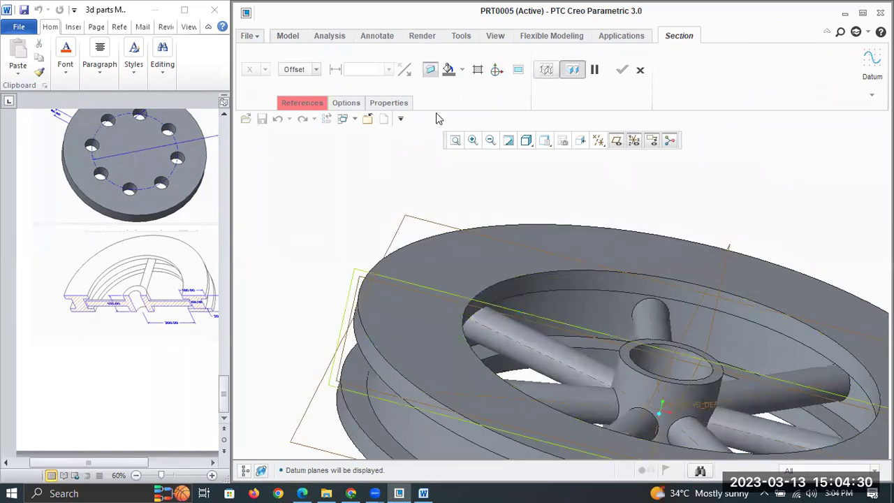
{"action": "left_click", "coordinate": [519, 318]}
{"action": "scroll", "coordinate": [539, 219], "scroll_direction": "up", "scroll_amount": 2}
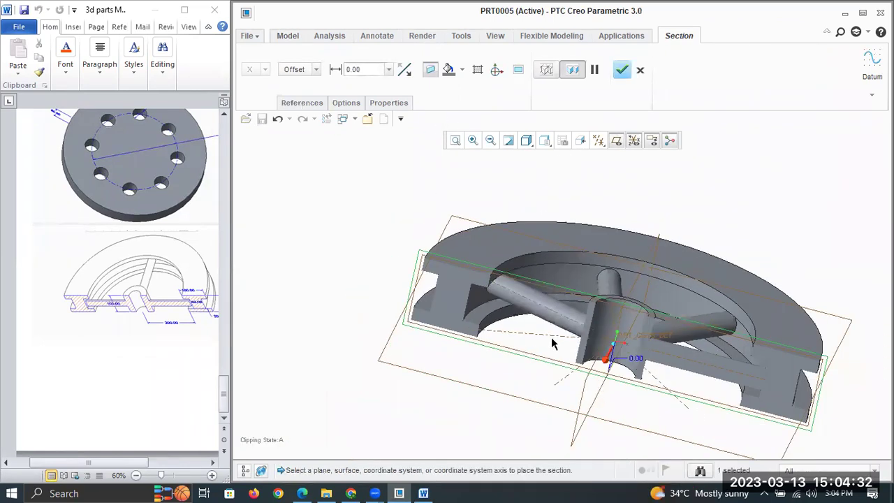
{"action": "left_click", "coordinate": [480, 71]}
{"action": "left_click", "coordinate": [622, 69]}
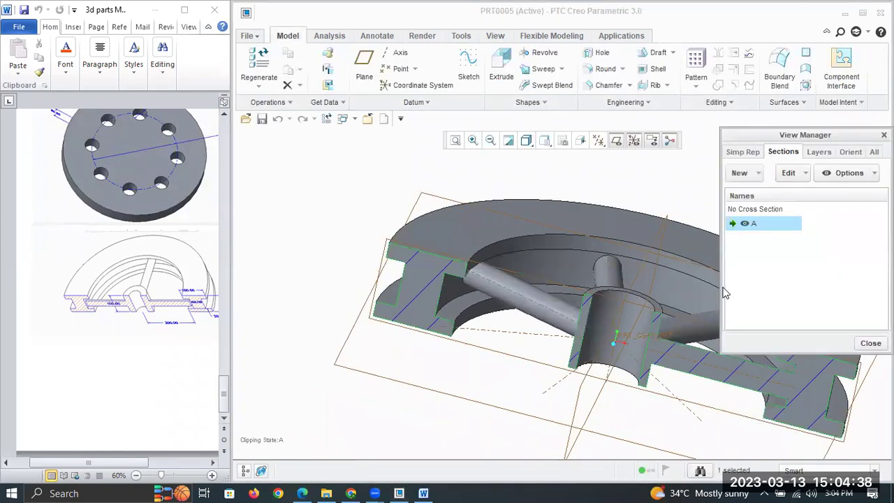
{"action": "left_click", "coordinate": [868, 344]}
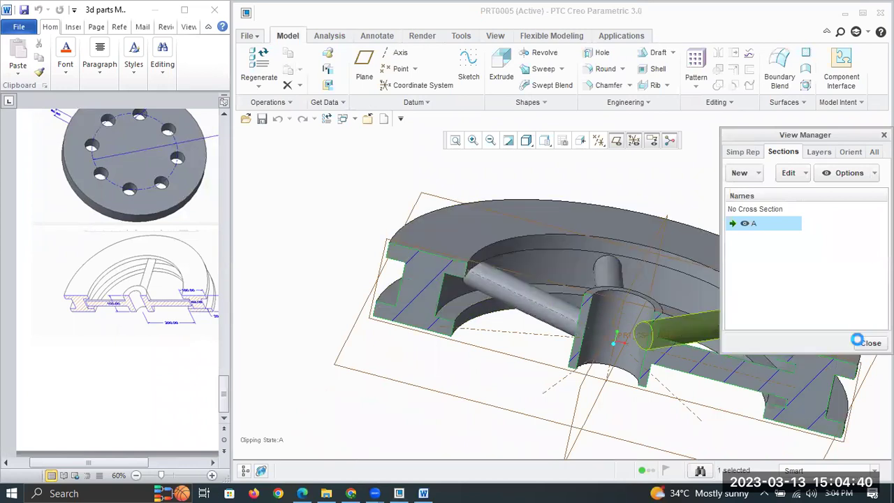
Step: Set the sectioned wheel's display style to No Hidden, oriented like the reference drawing
{"action": "middle_click_drag", "start_coordinate": [659, 286], "coordinate": [660, 295]}
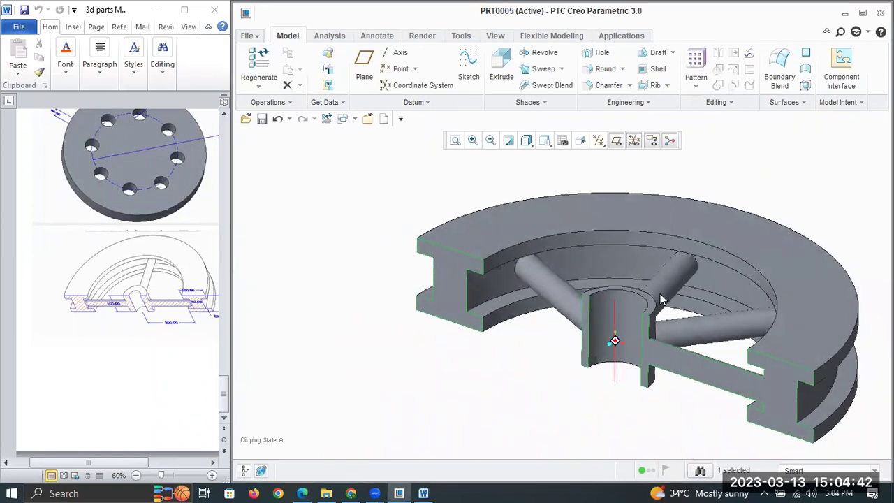
{"action": "left_click", "coordinate": [531, 144]}
{"action": "left_click", "coordinate": [552, 203]}
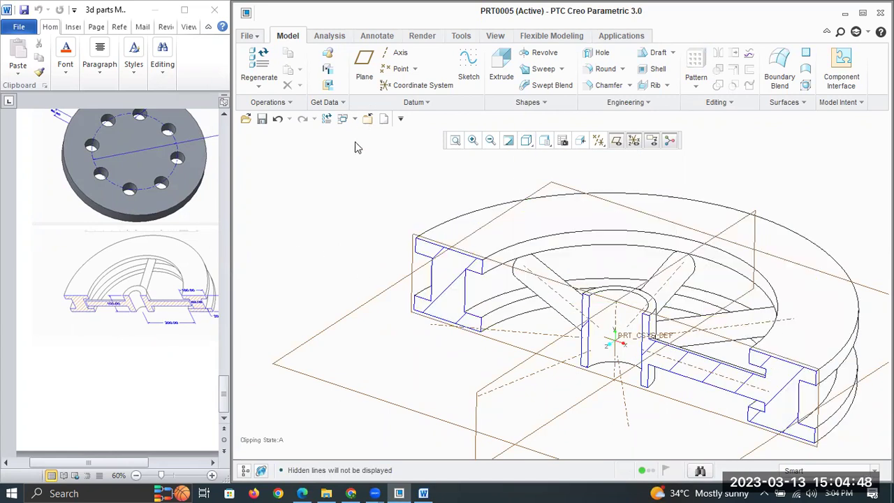
Step: Turn off the datum plane display and toggle all datum display filters with Select All
{"action": "left_click", "coordinate": [618, 141]}
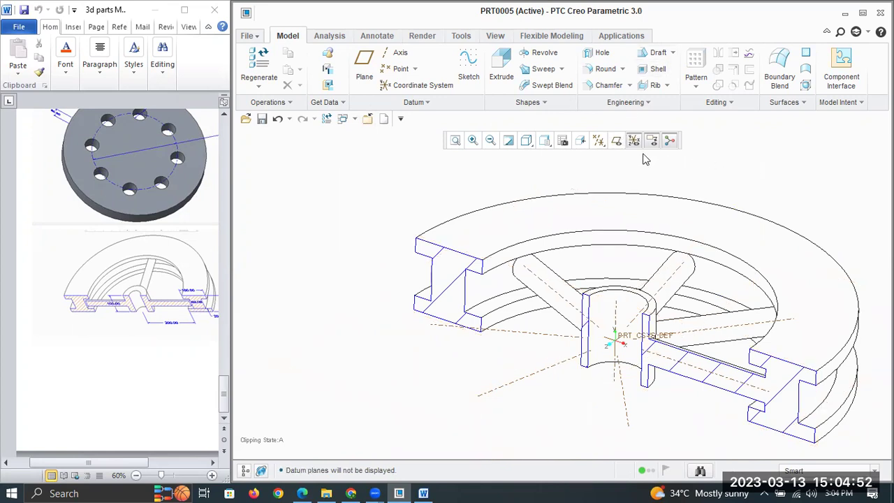
{"action": "left_click", "coordinate": [598, 141]}
{"action": "left_click", "coordinate": [615, 158]}
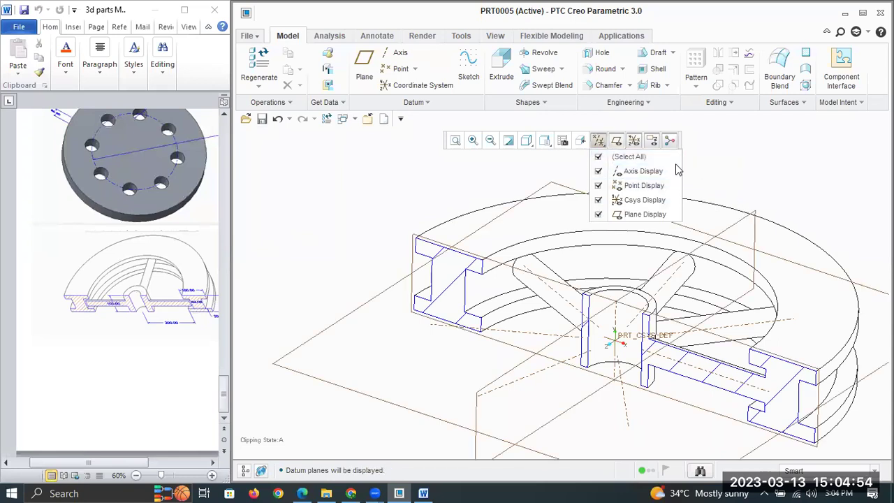